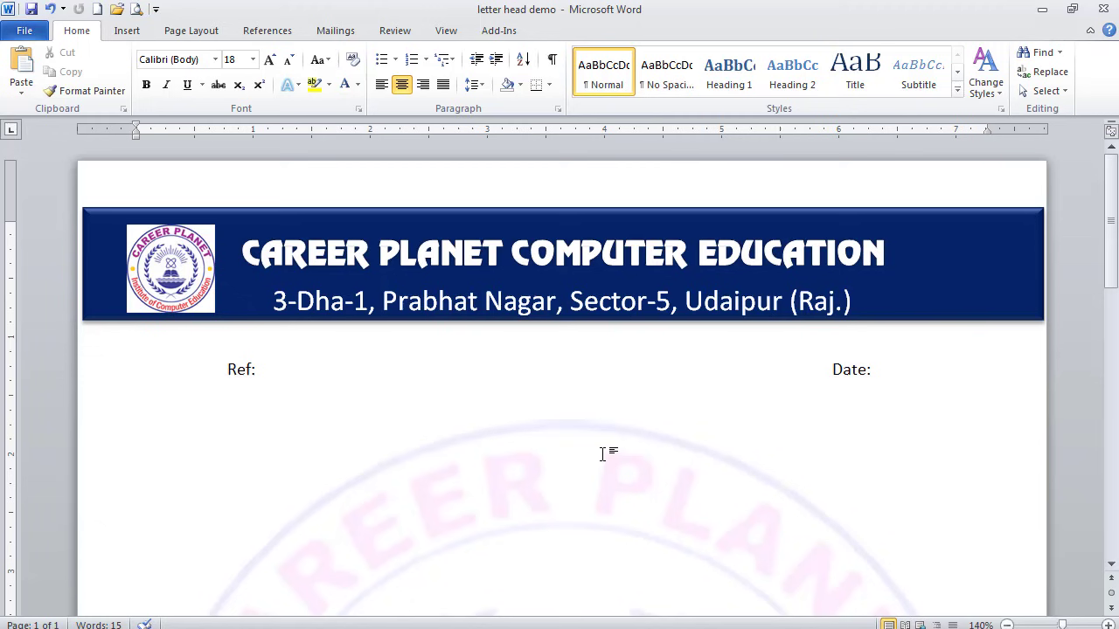
Step: Scroll through the current letterhead to review its header and footer
ctrl+scroll(602, 454, down, 4)
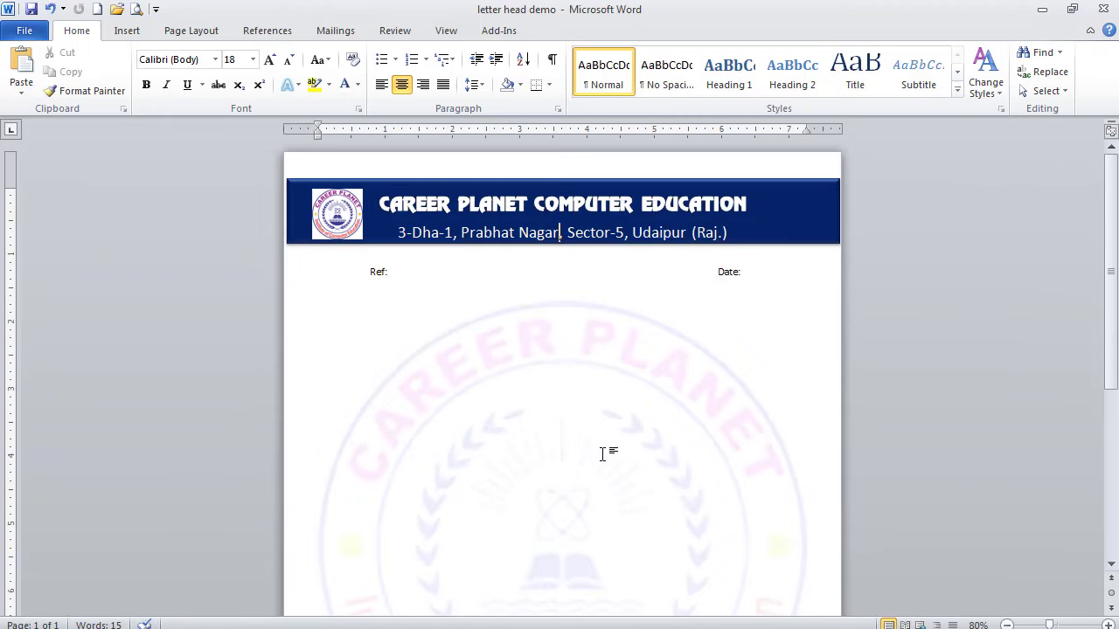
ctrl+scroll(476, 423, down, 5)
ctrl+scroll(476, 423, down, 1)
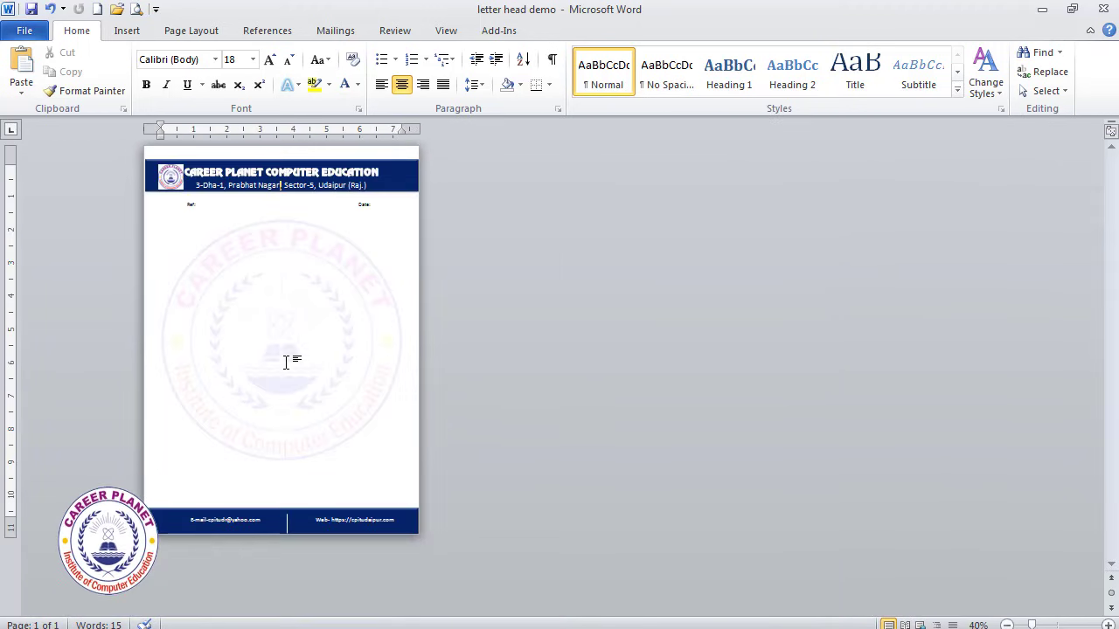
ctrl+scroll(260, 337, up, 2)
ctrl+scroll(265, 349, up, 2)
ctrl+scroll(410, 389, up, 2)
ctrl+scroll(411, 389, up, 2)
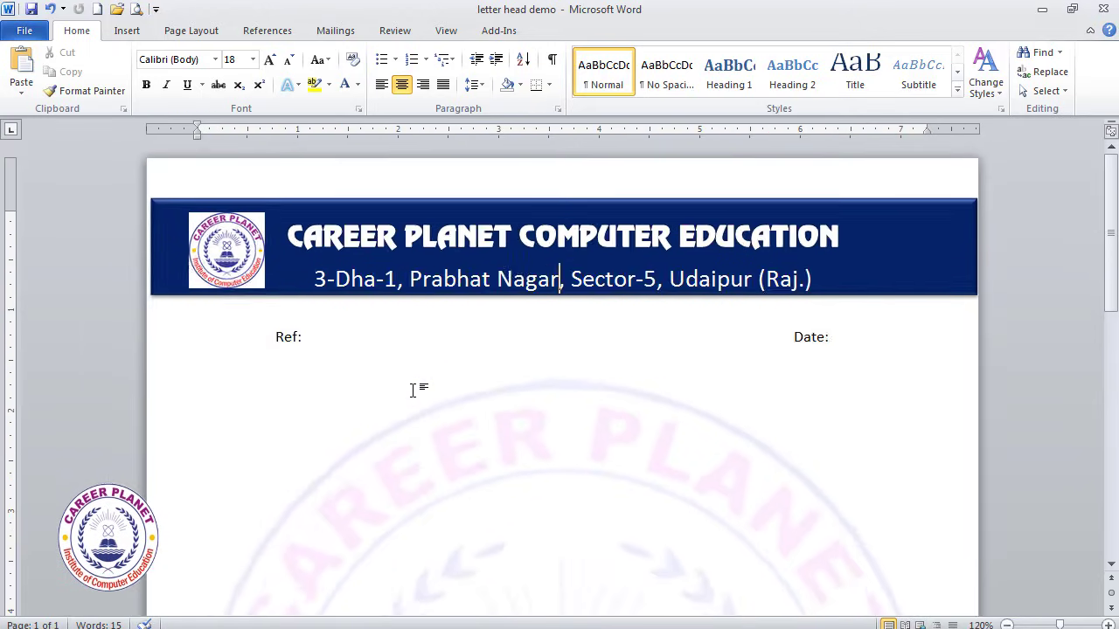
ctrl+scroll(413, 390, up, 2)
ctrl+scroll(413, 390, up, 1)
ctrl+scroll(412, 389, up, 1)
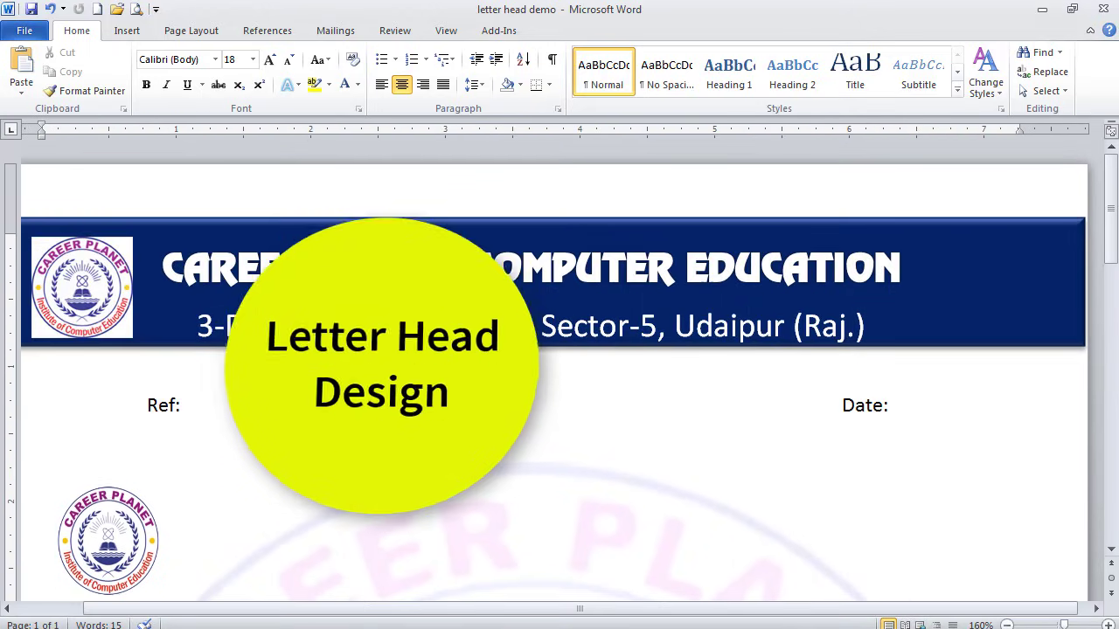
ctrl+scroll(412, 390, down, 3)
ctrl+scroll(413, 390, down, 2)
ctrl+scroll(413, 390, down, 3)
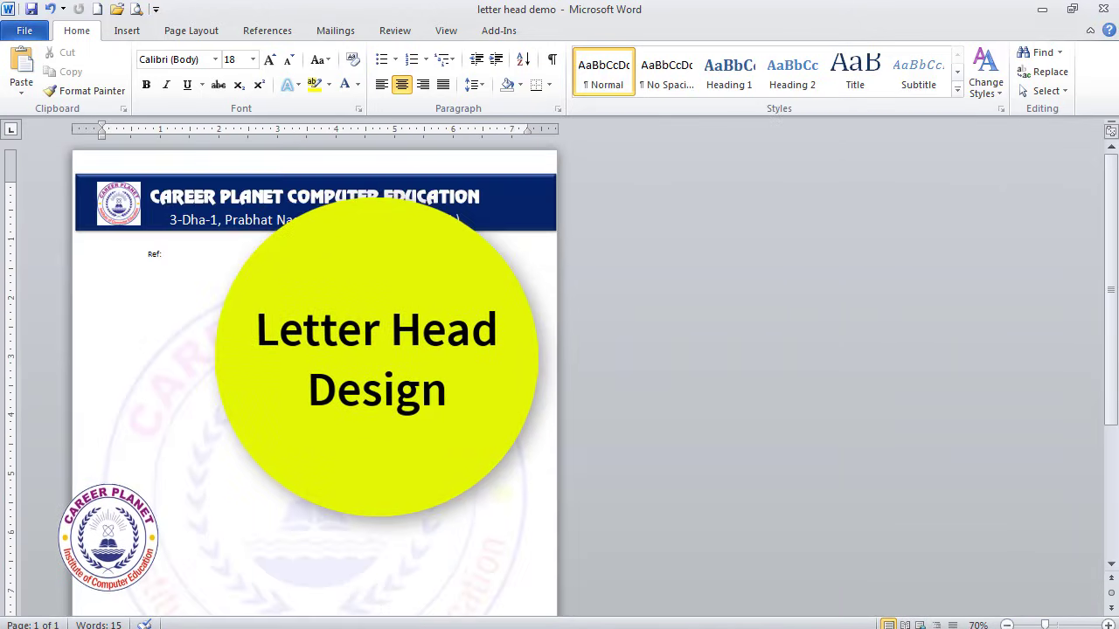
ctrl+scroll(413, 390, down, 2)
ctrl+scroll(412, 390, down, 1)
ctrl+scroll(412, 390, down, 1)
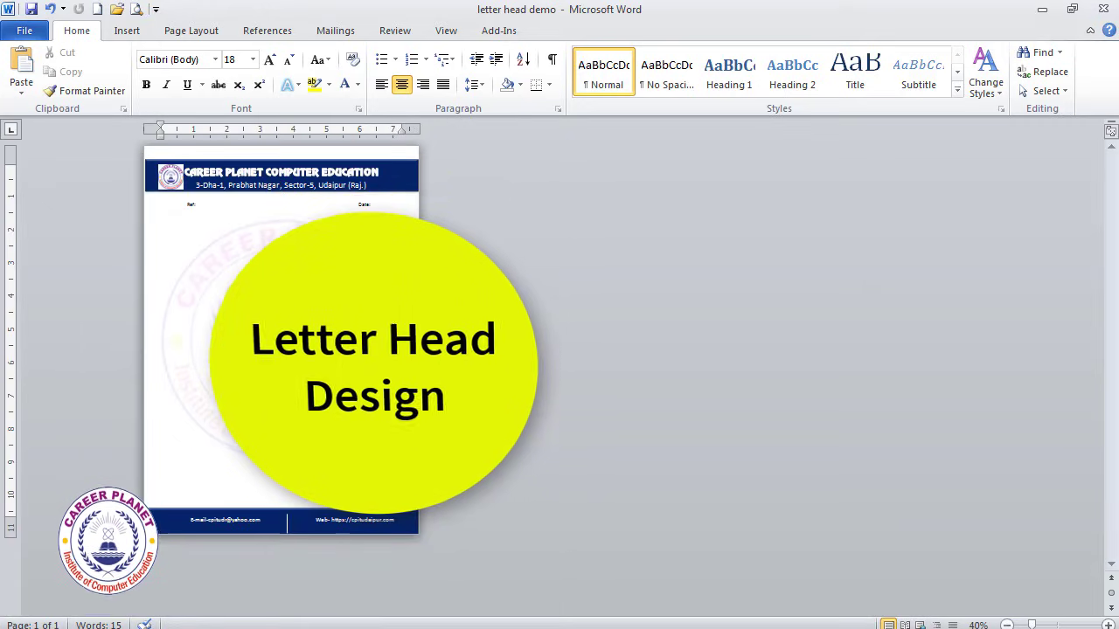
ctrl+scroll(412, 390, up, 8)
ctrl+scroll(413, 390, down, 2)
ctrl+scroll(371, 382, up, 1)
ctrl+scroll(371, 382, up, 2)
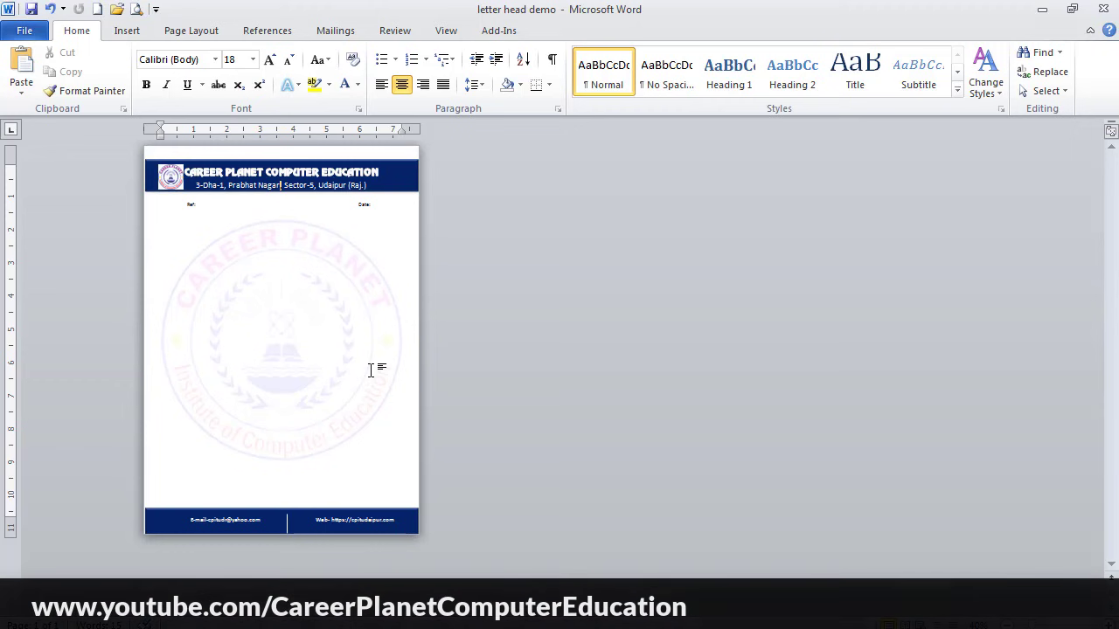
scroll(341, 382, up, 2)
scroll(350, 385, up, 3)
scroll(389, 391, up, 1)
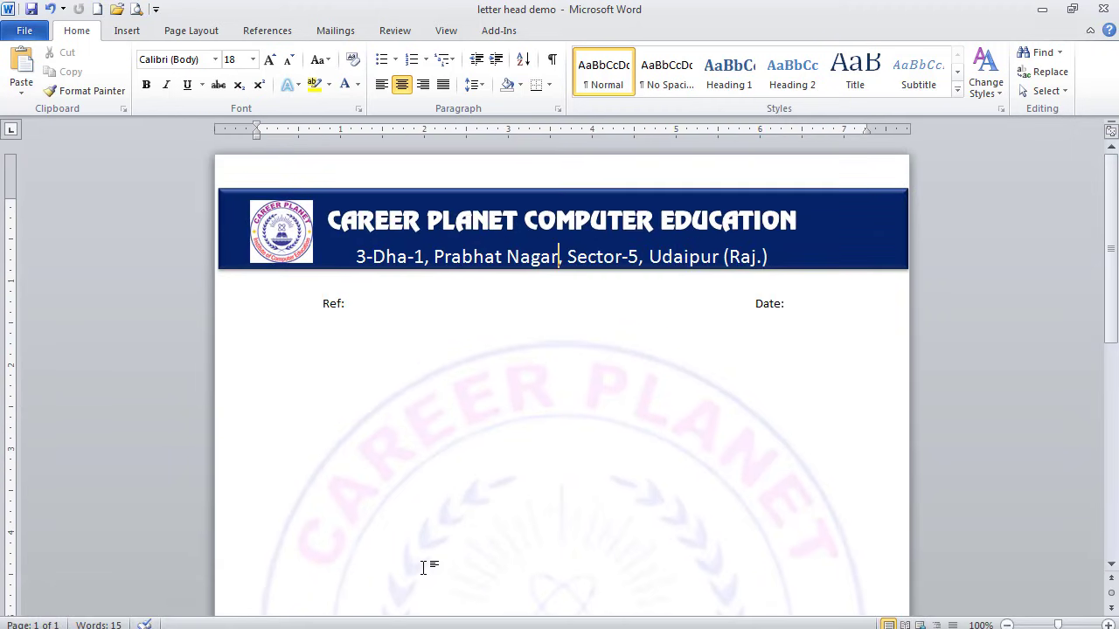
Step: Switch to the green-curve template letter and scroll through its page
mouse_move(402, 628)
click(412, 585)
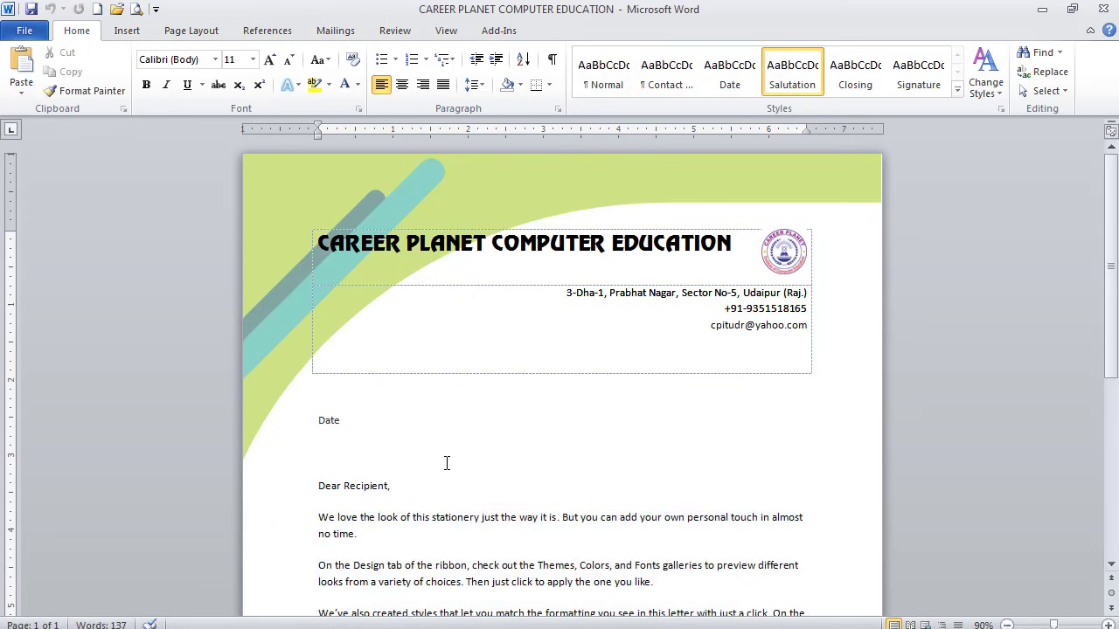
scroll(445, 462, down, 4)
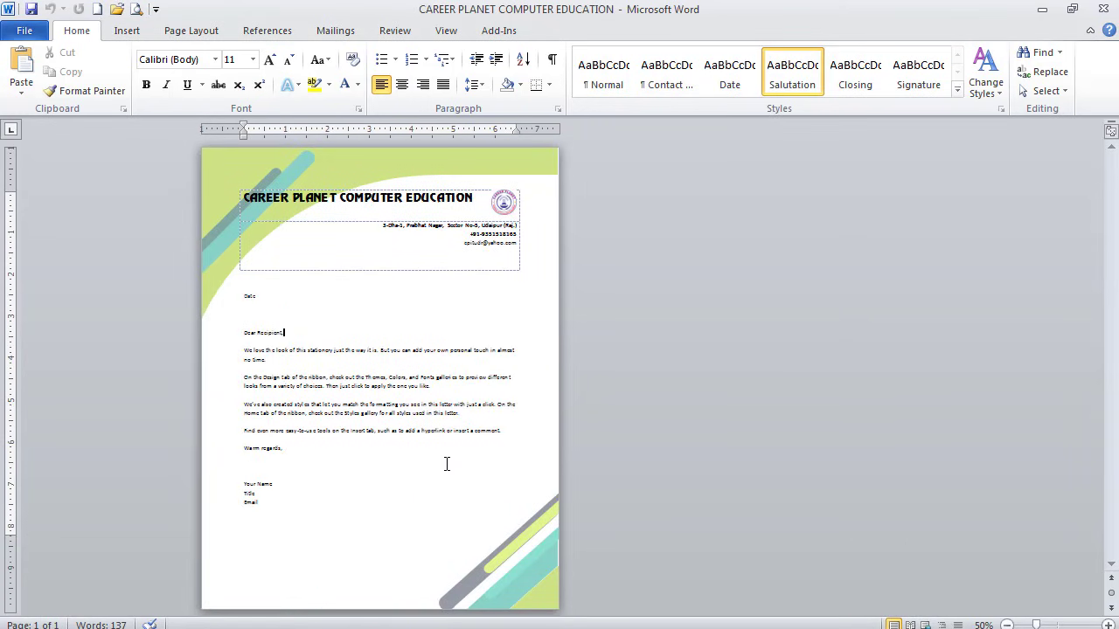
scroll(448, 463, up, 4)
scroll(450, 464, down, 1)
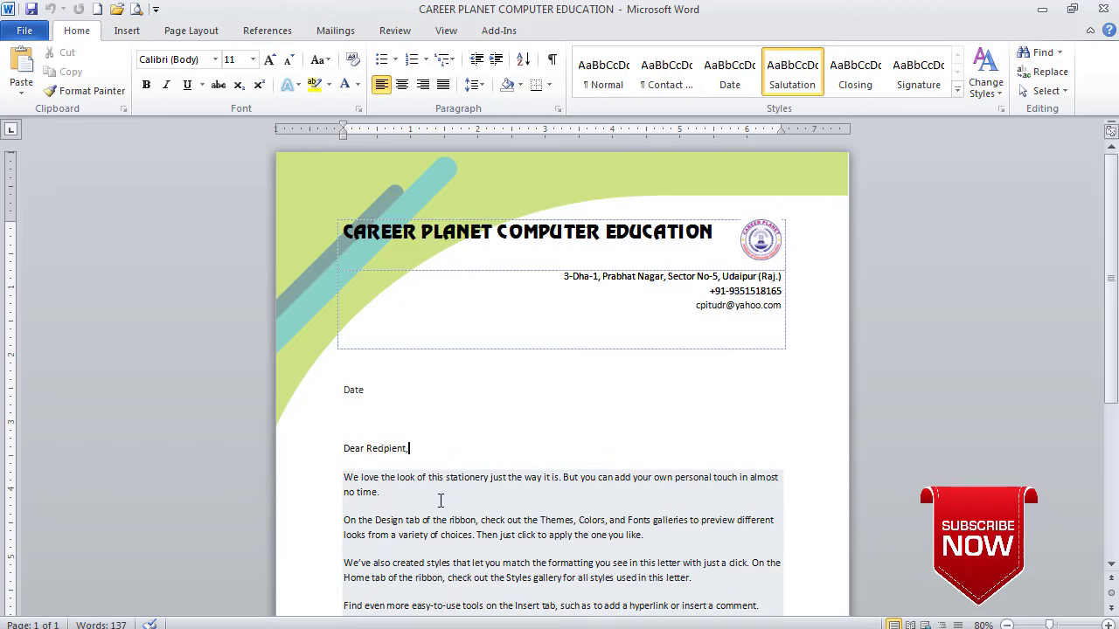
scroll(440, 500, down, 5)
scroll(441, 500, down, 2)
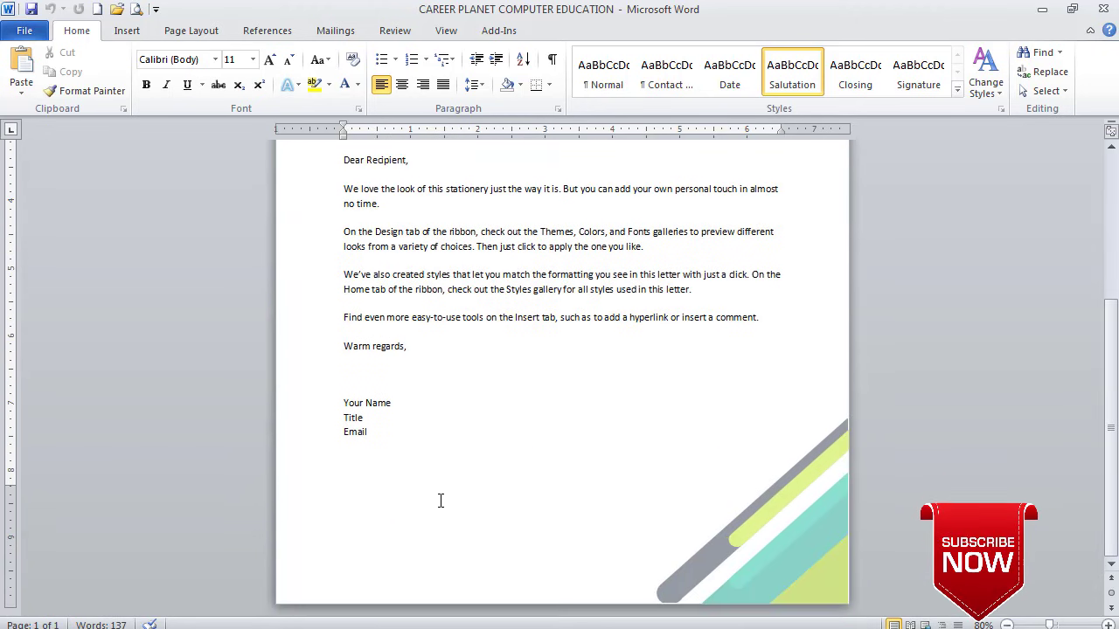
scroll(441, 500, up, 4)
scroll(442, 500, up, 2)
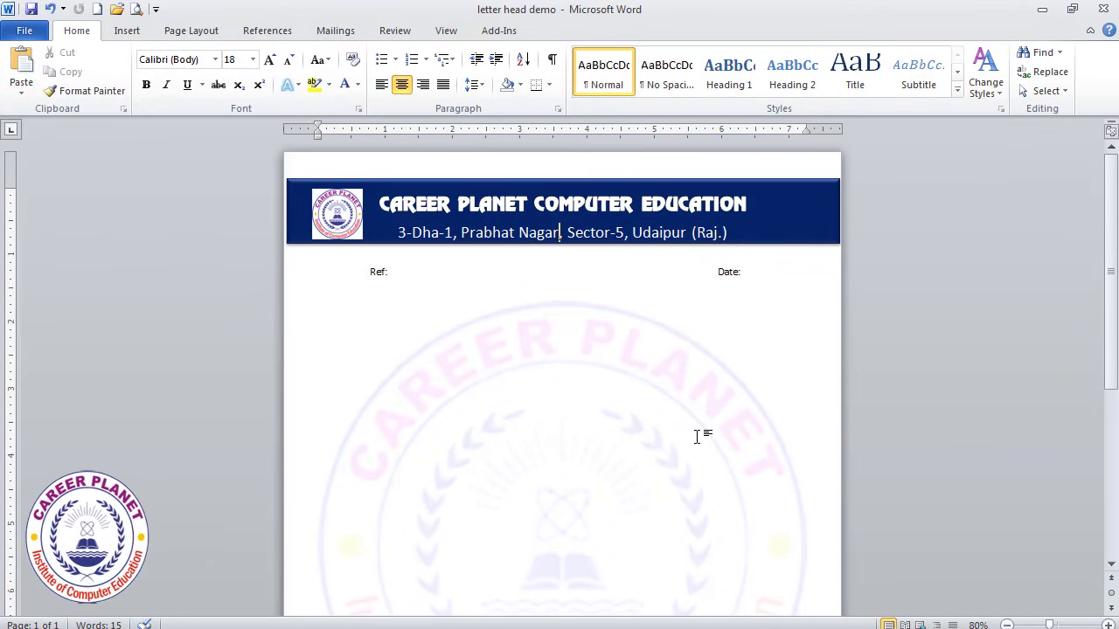
Step: Bring the CAREER PLANET COMPUTER EDUCATION letter to the front from the taskbar
ctrl+scroll(694, 432, down, 3)
ctrl+scroll(691, 430, down, 1)
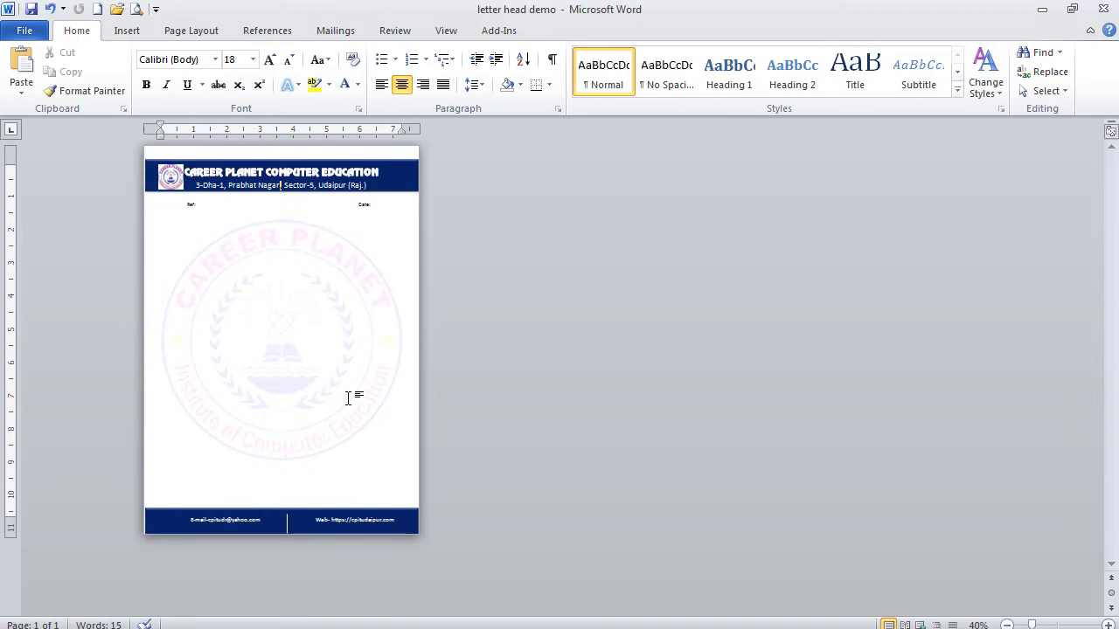
scroll(330, 345, up, 5)
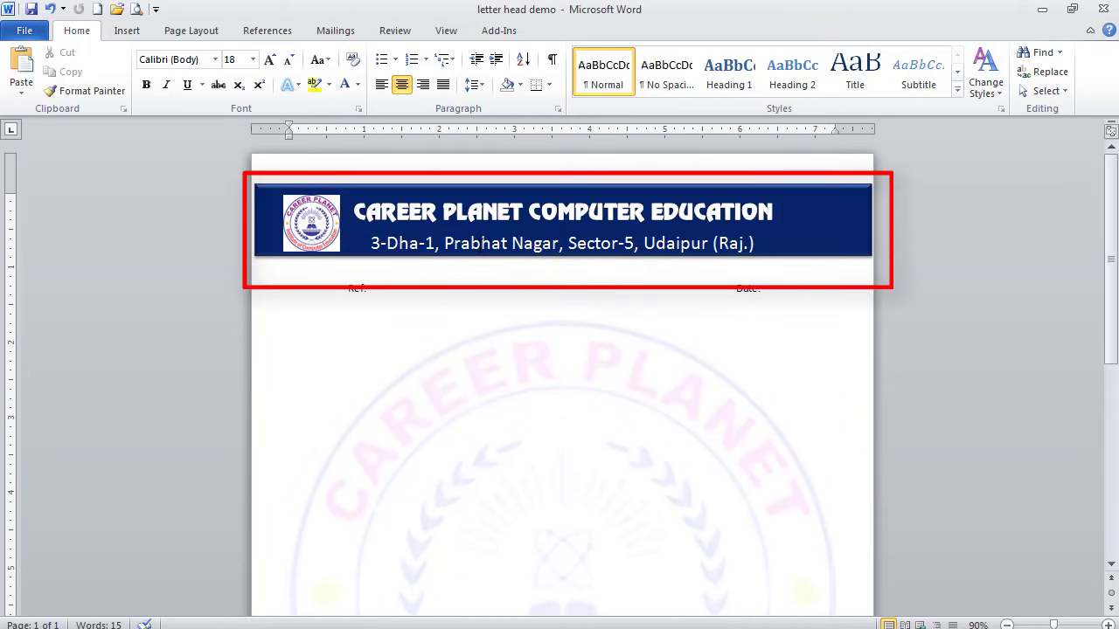
scroll(372, 358, down, 8)
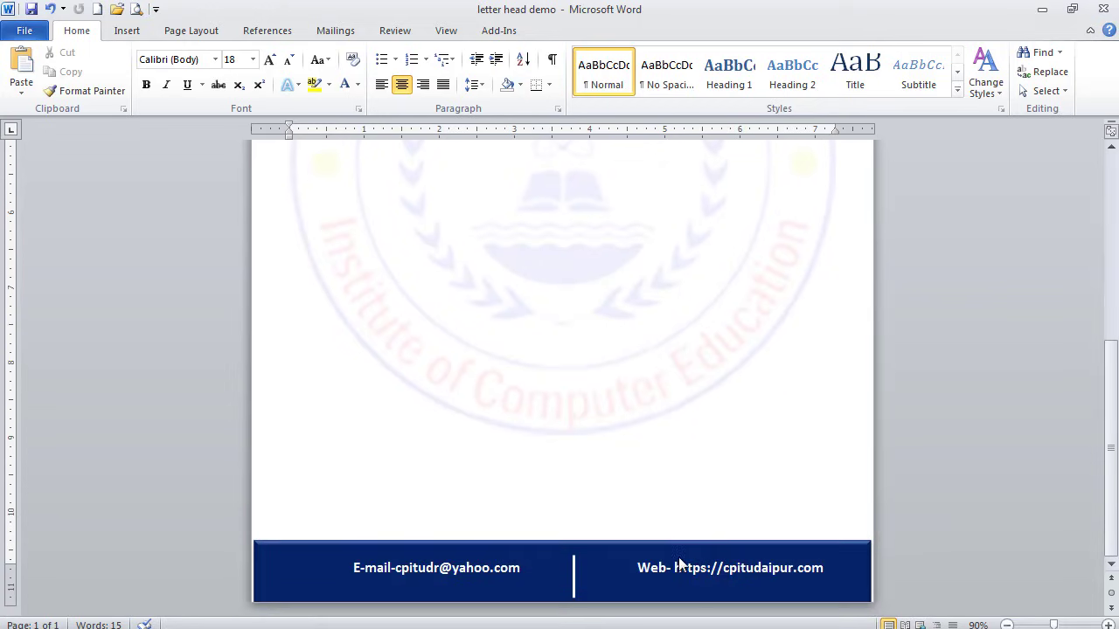
click(425, 590)
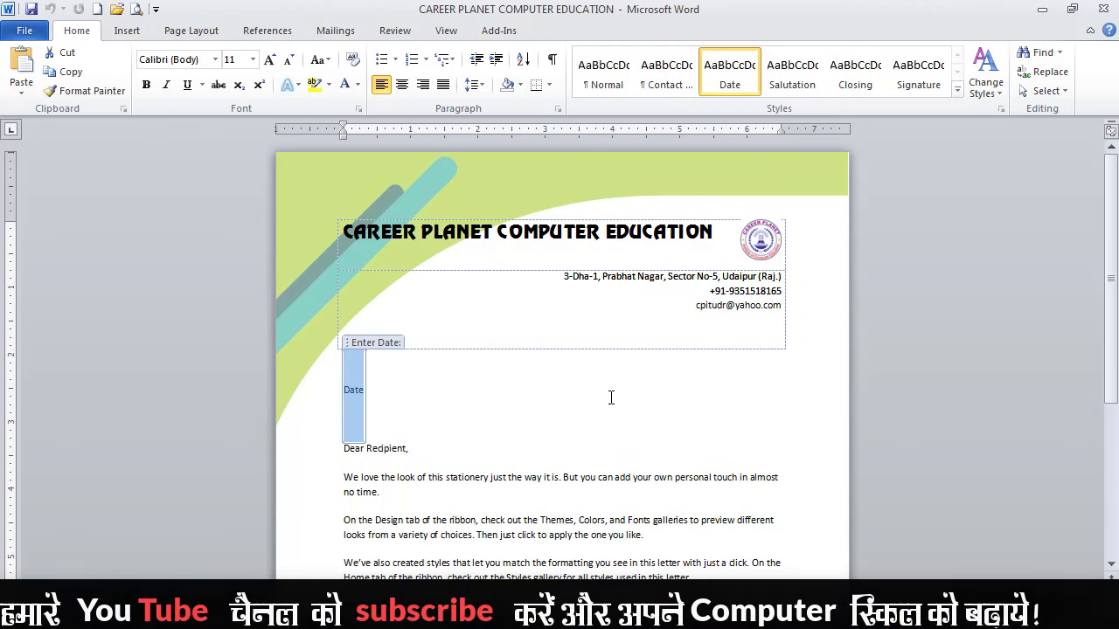
Step: Scroll through the green-curve template letter
scroll(611, 397, down, 5)
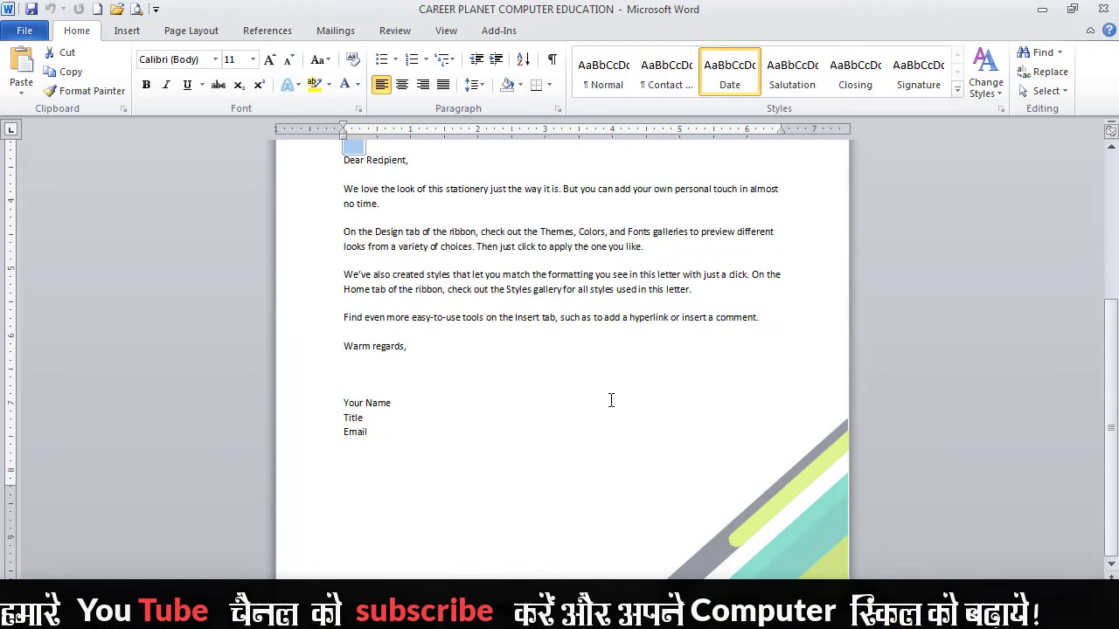
scroll(611, 400, up, 3)
scroll(611, 400, up, 2)
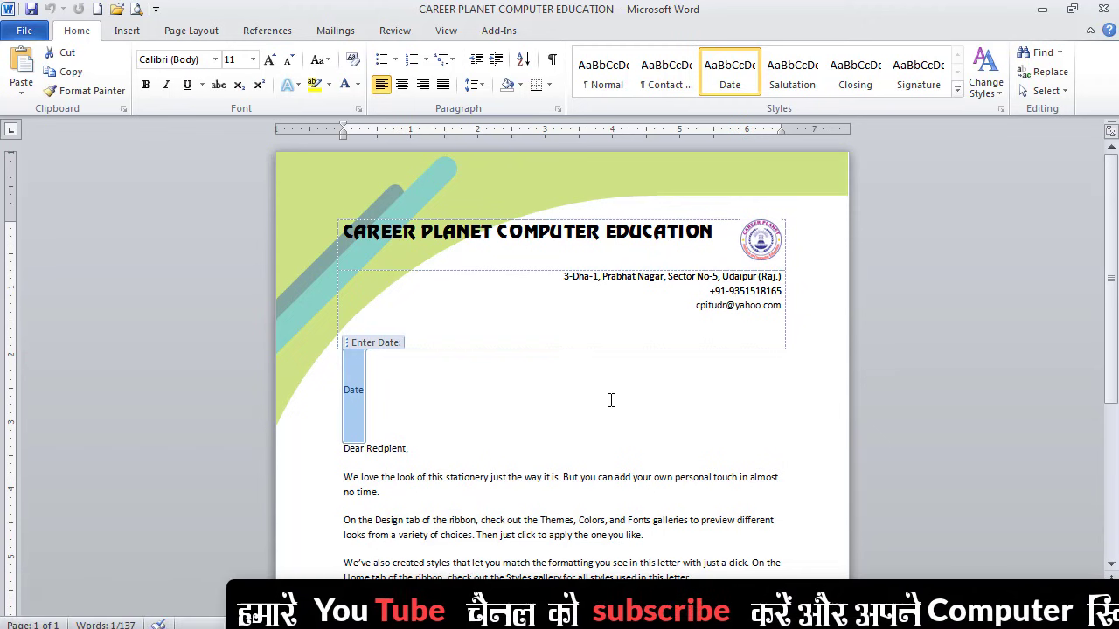
scroll(609, 405, down, 5)
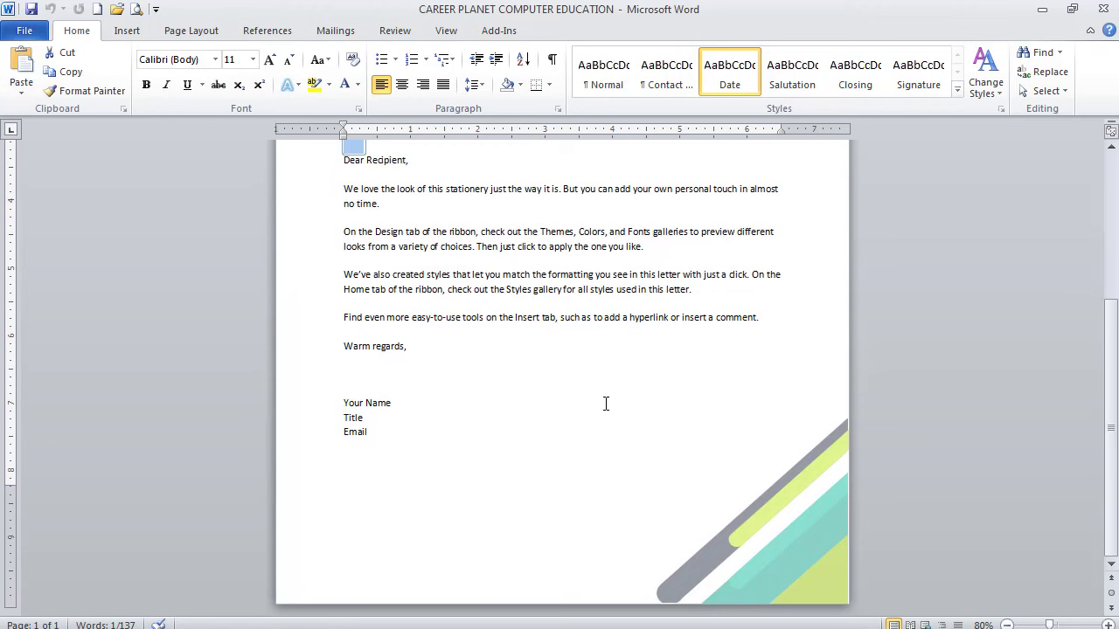
scroll(606, 401, up, 4)
scroll(606, 401, up, 1)
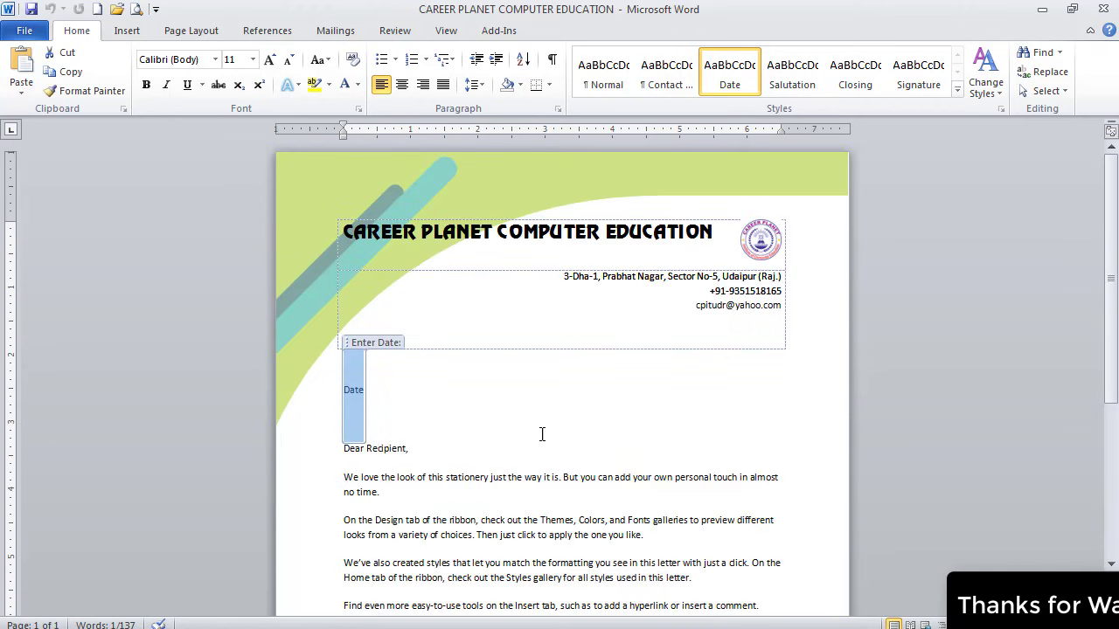
Step: Return to the letter head demo document, place the cursor below Ref:, and scroll its page
click(437, 611)
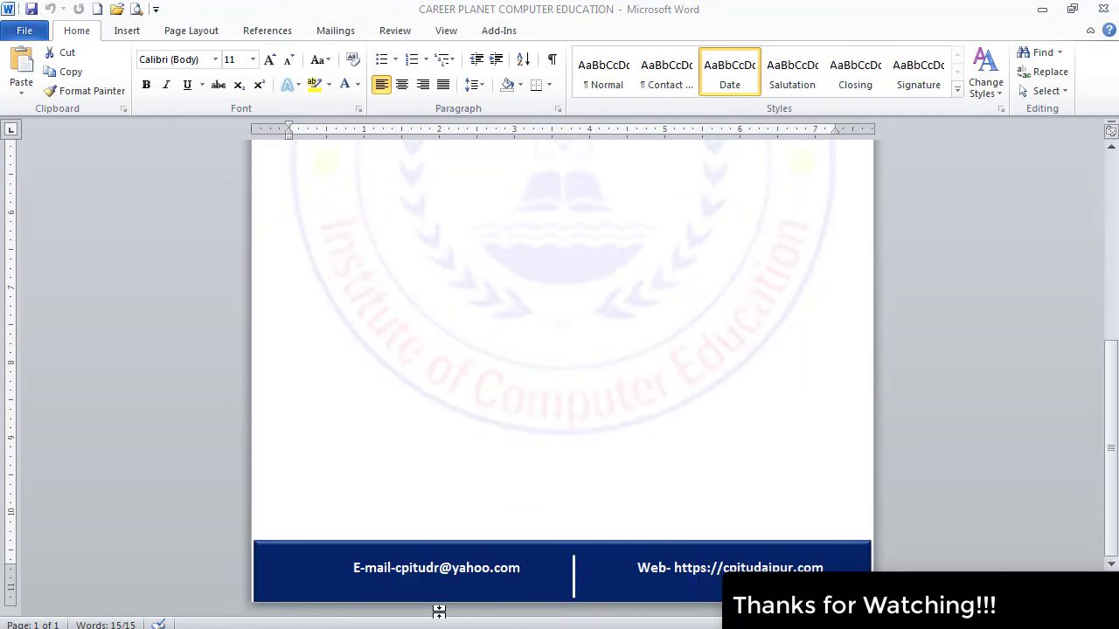
click(439, 612)
scroll(569, 475, up, 3)
scroll(569, 475, up, 2)
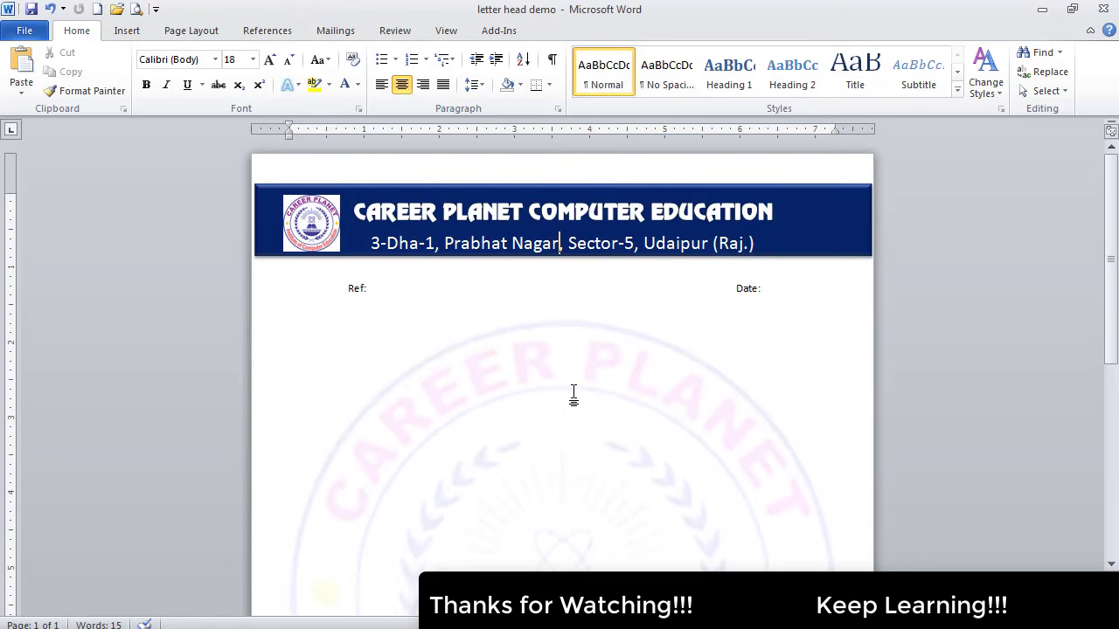
click(402, 313)
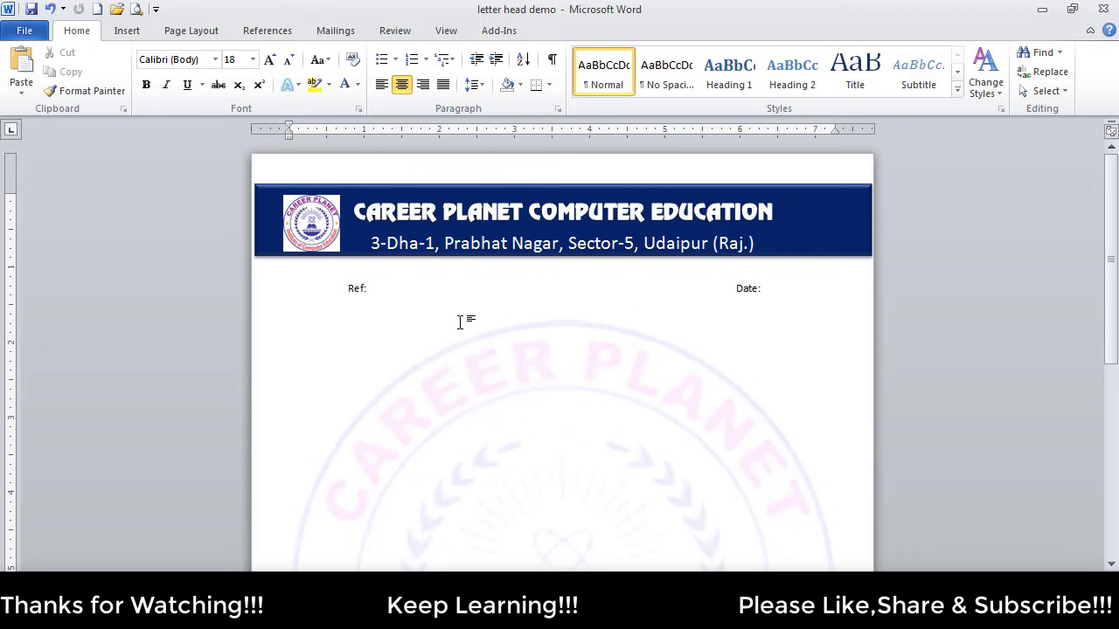
scroll(459, 322, down, 1)
scroll(460, 332, down, 3)
scroll(460, 345, down, 4)
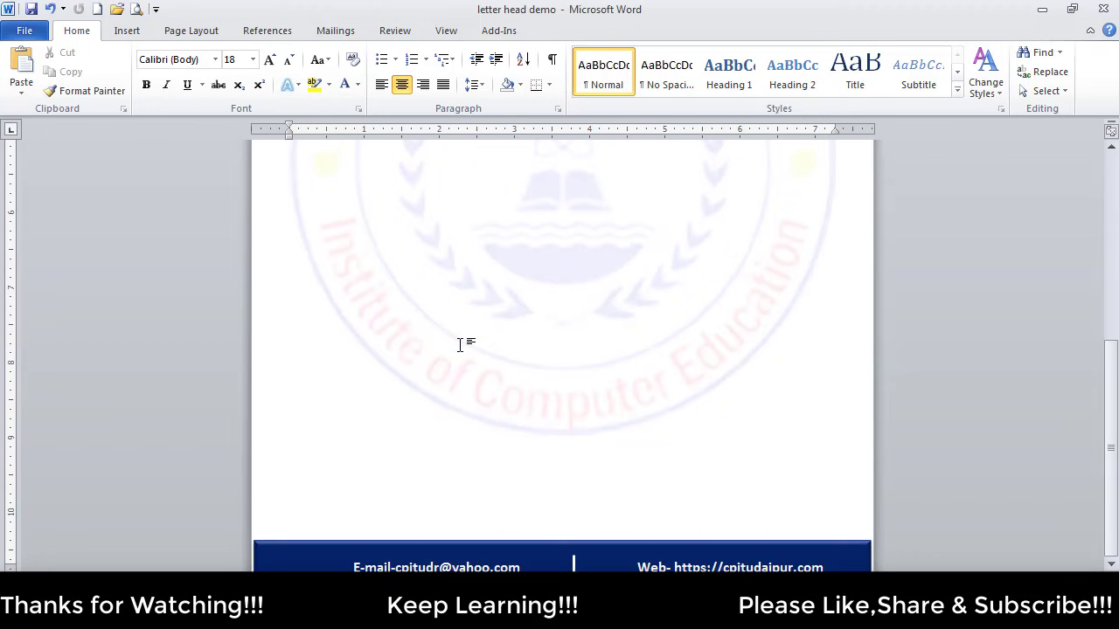
scroll(460, 345, up, 7)
scroll(460, 345, up, 1)
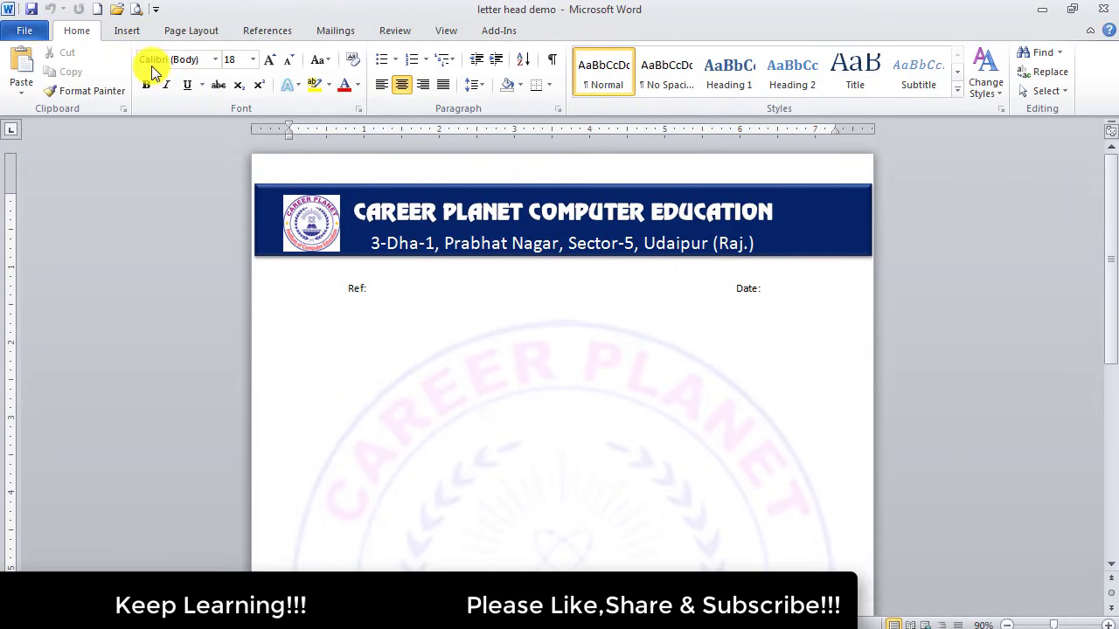
Step: In a new blank document, draw a 0.93" by 8.49" rectangle across the page top
click(96, 9)
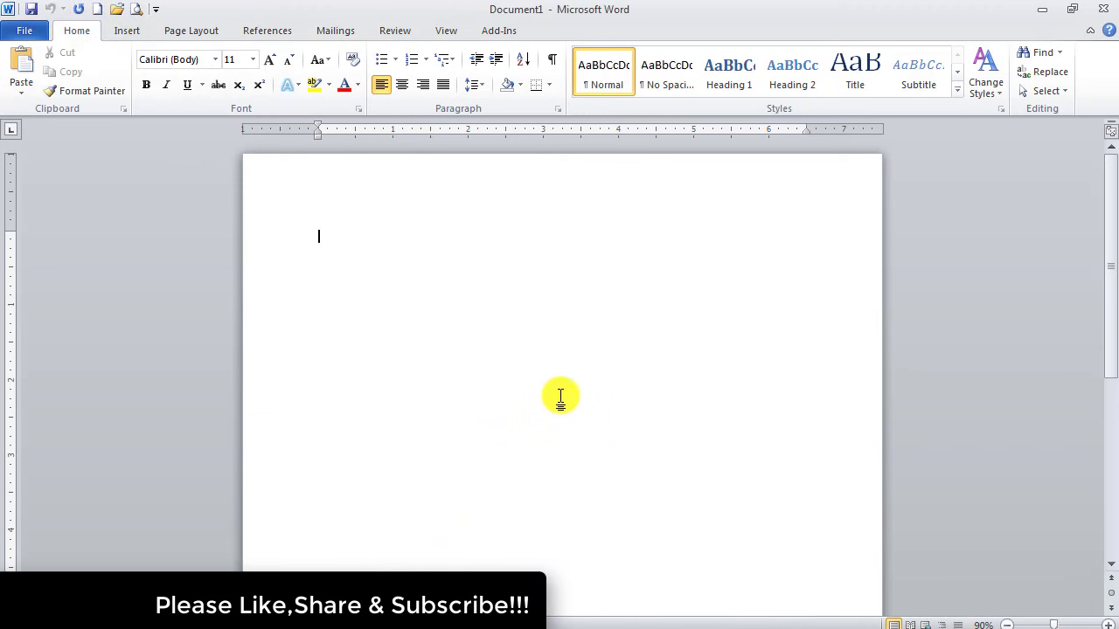
click(131, 32)
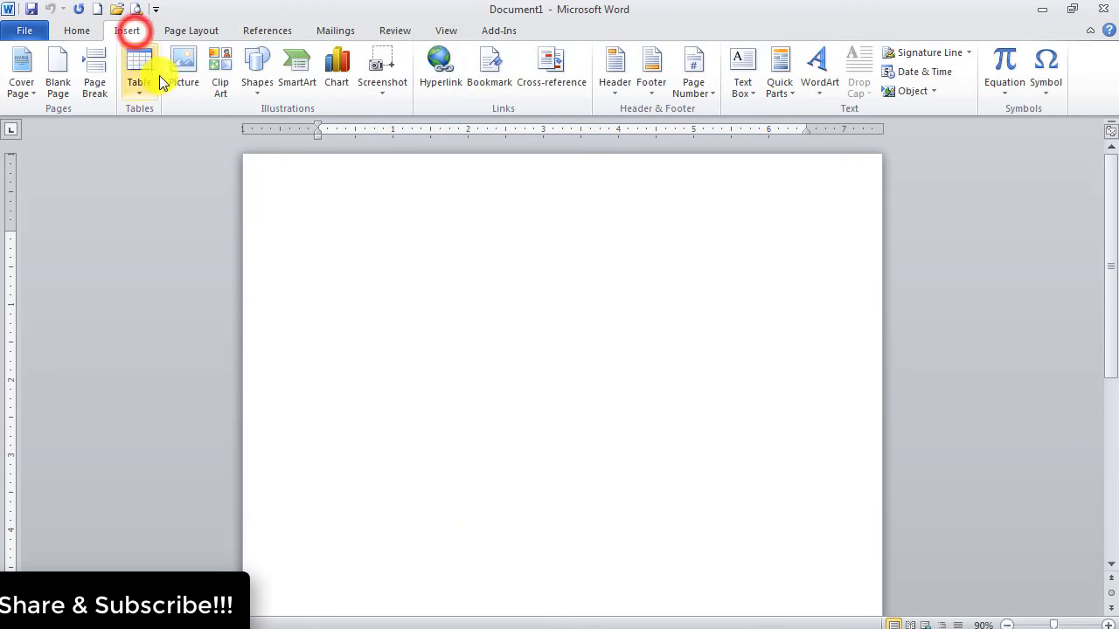
click(258, 94)
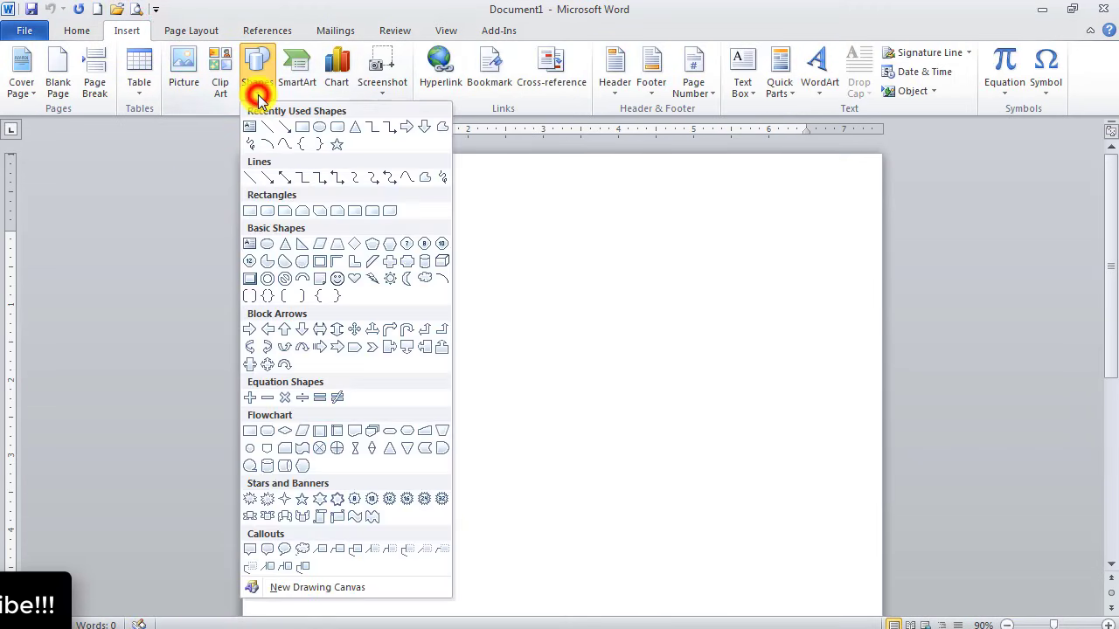
click(257, 214)
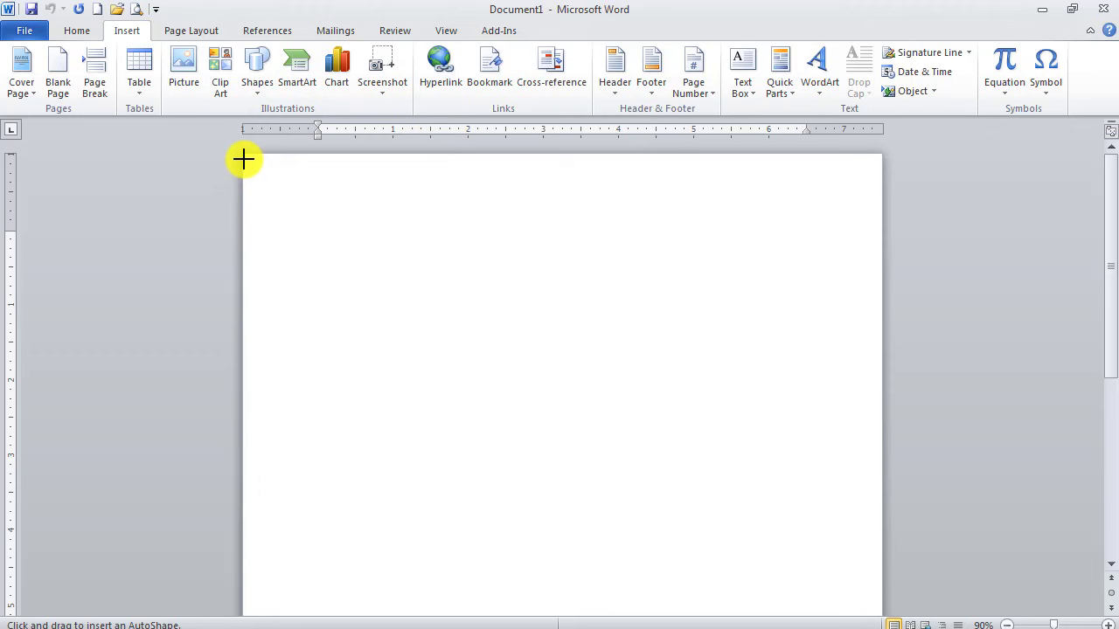
drag(243, 158, 880, 229)
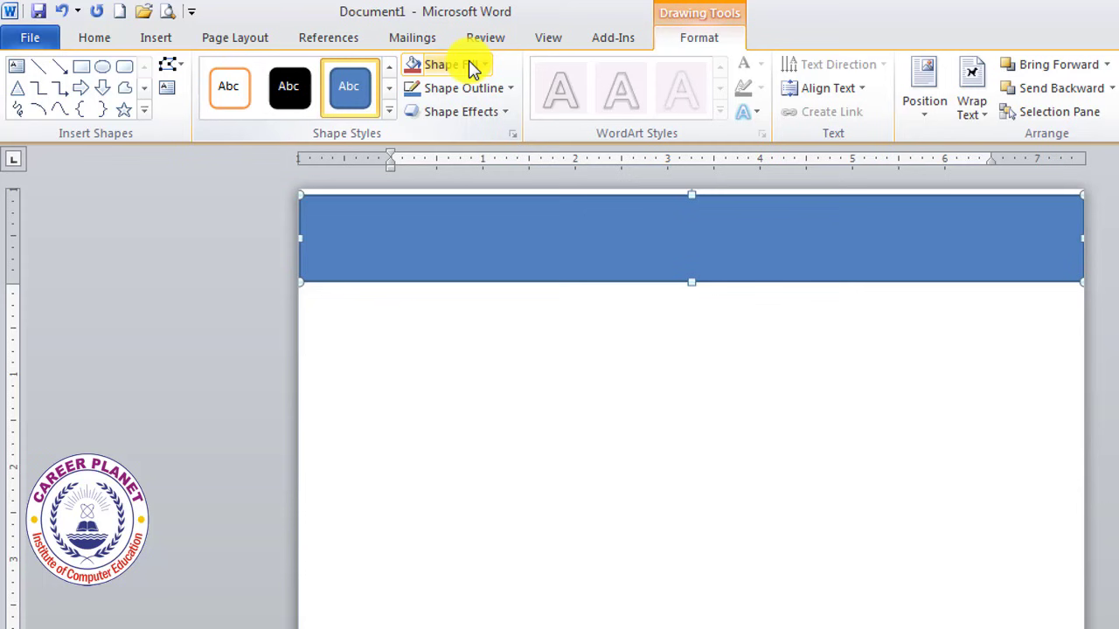
Step: Apply a shaded blue shape style to the banner and fill it Dark Blue
click(471, 67)
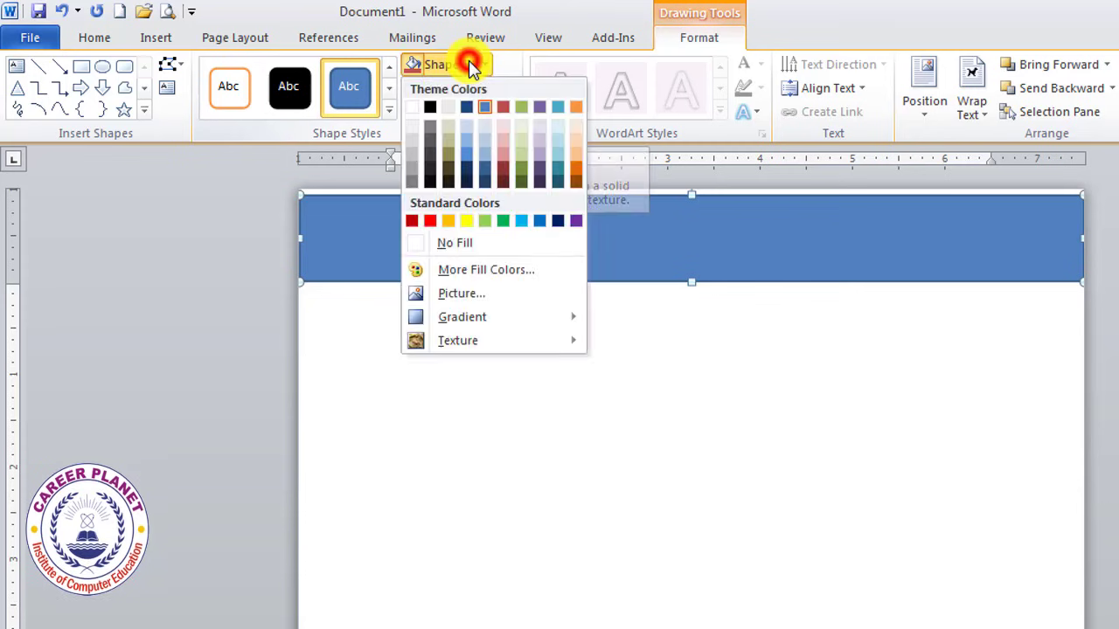
click(558, 221)
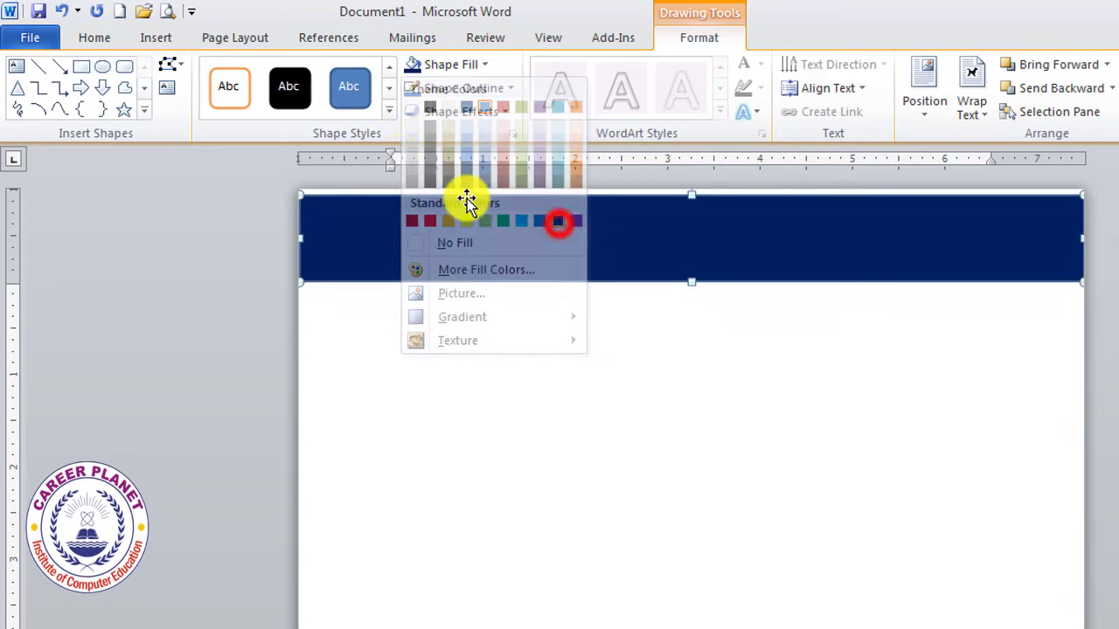
click(389, 110)
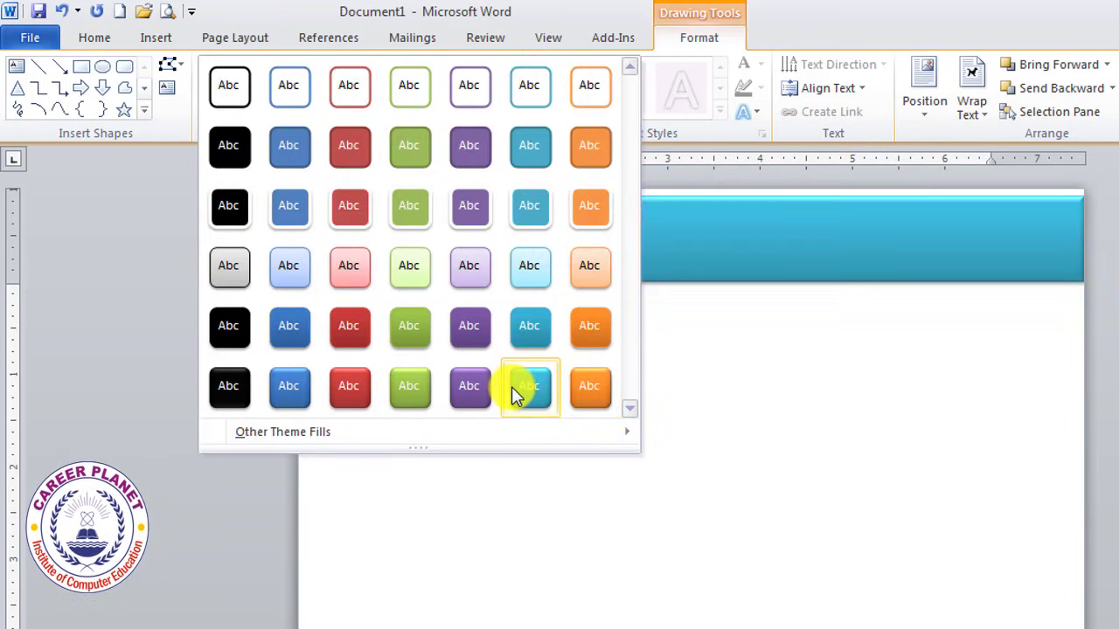
click(286, 407)
click(469, 67)
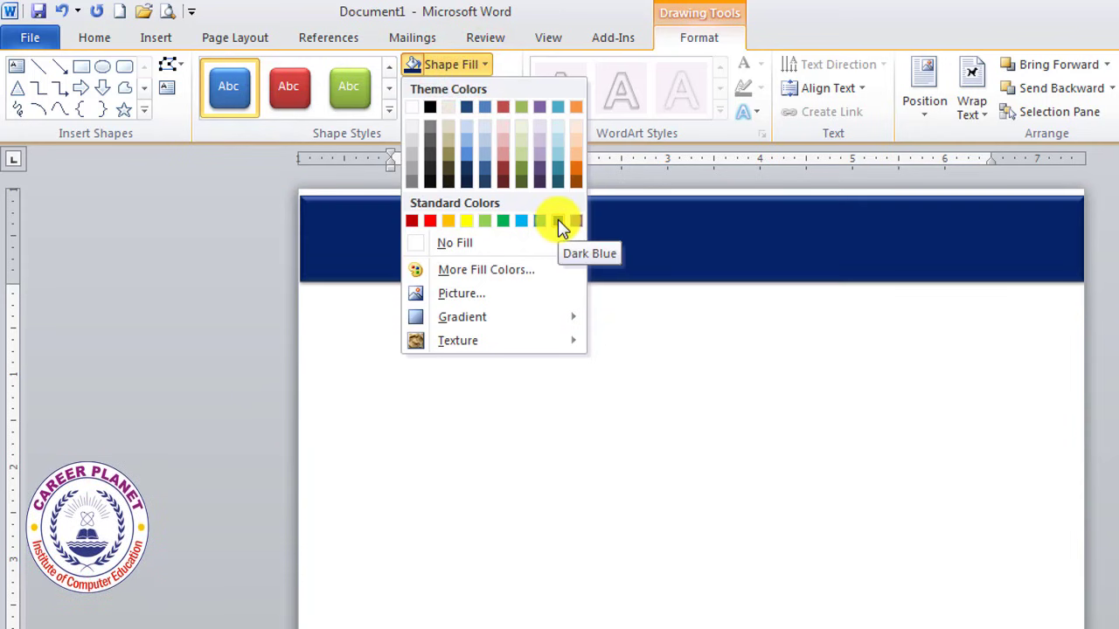
click(560, 223)
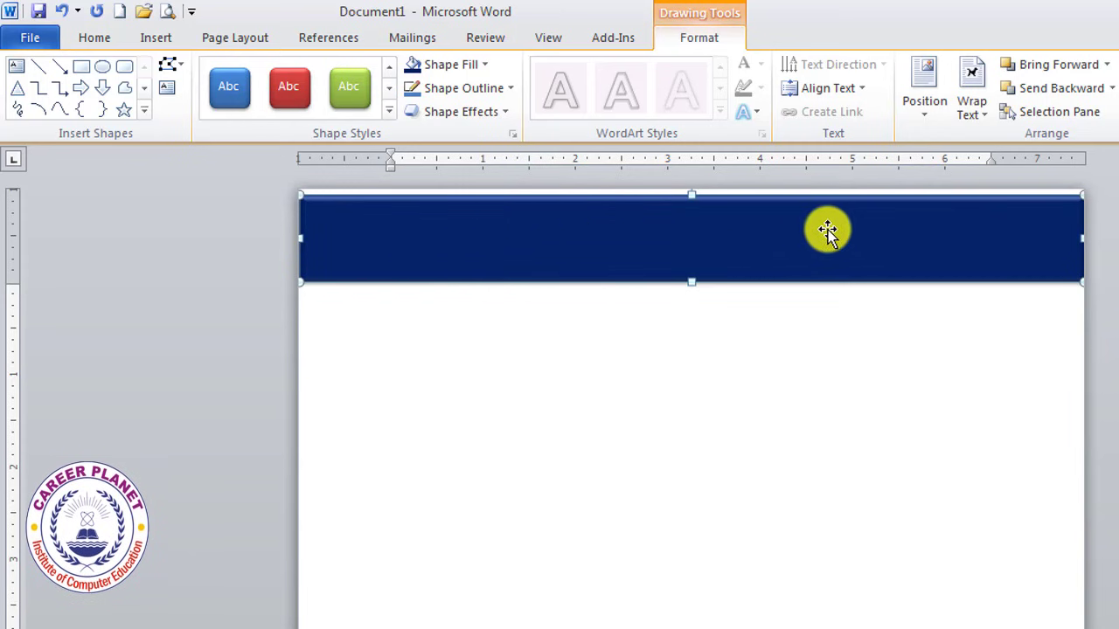
click(157, 39)
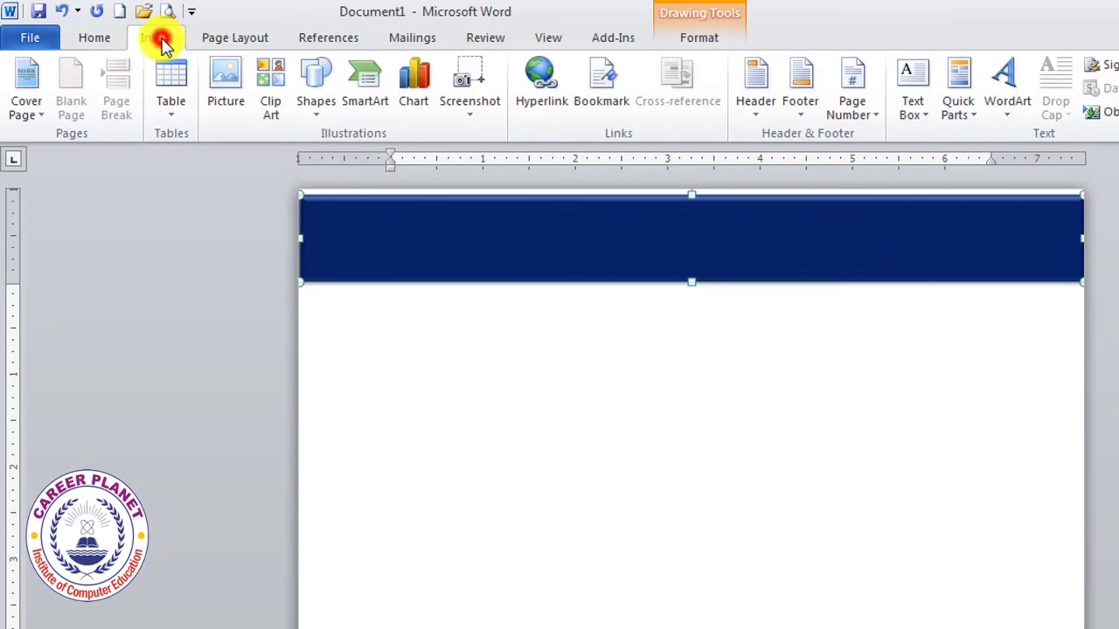
Step: Draw a text box inside the navy banner and type CAREER PLANET COMPUTER EDUCATION
click(909, 100)
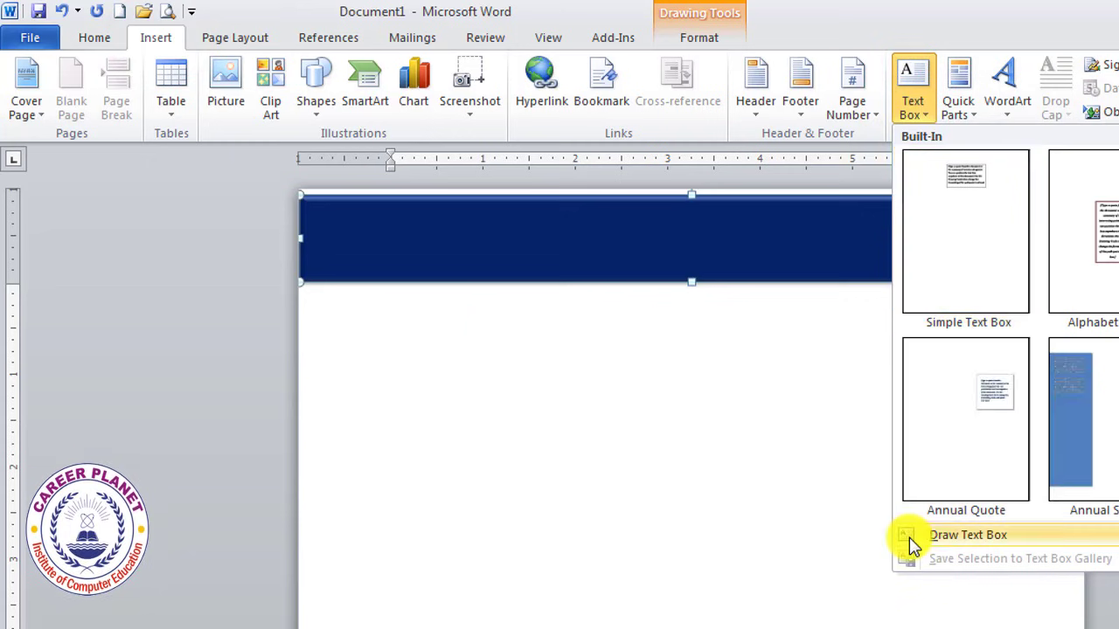
click(994, 540)
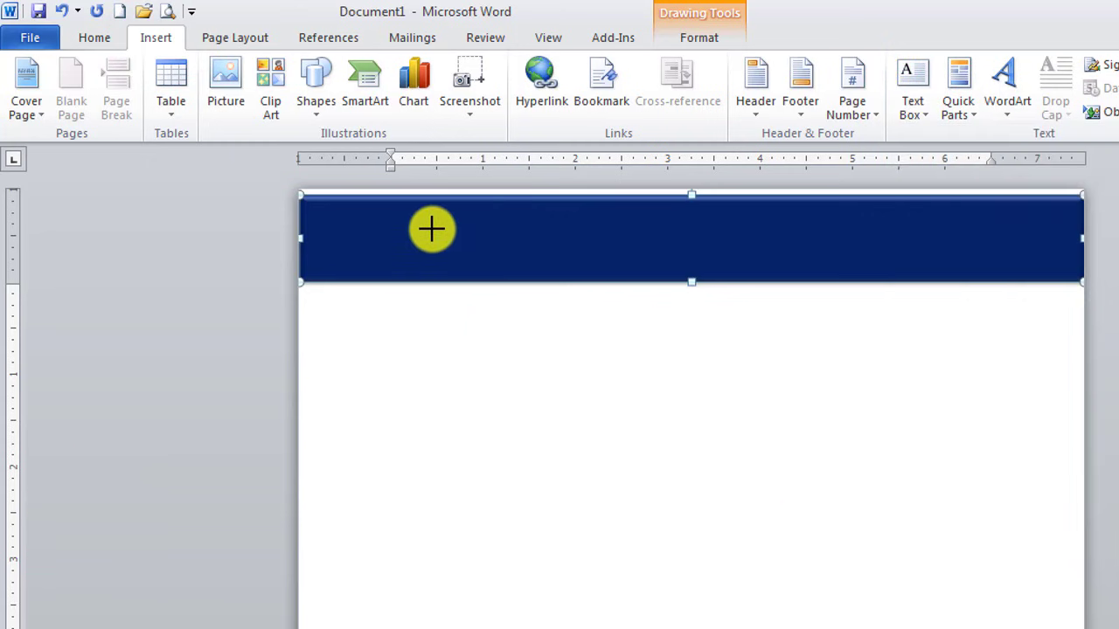
drag(431, 222, 923, 256)
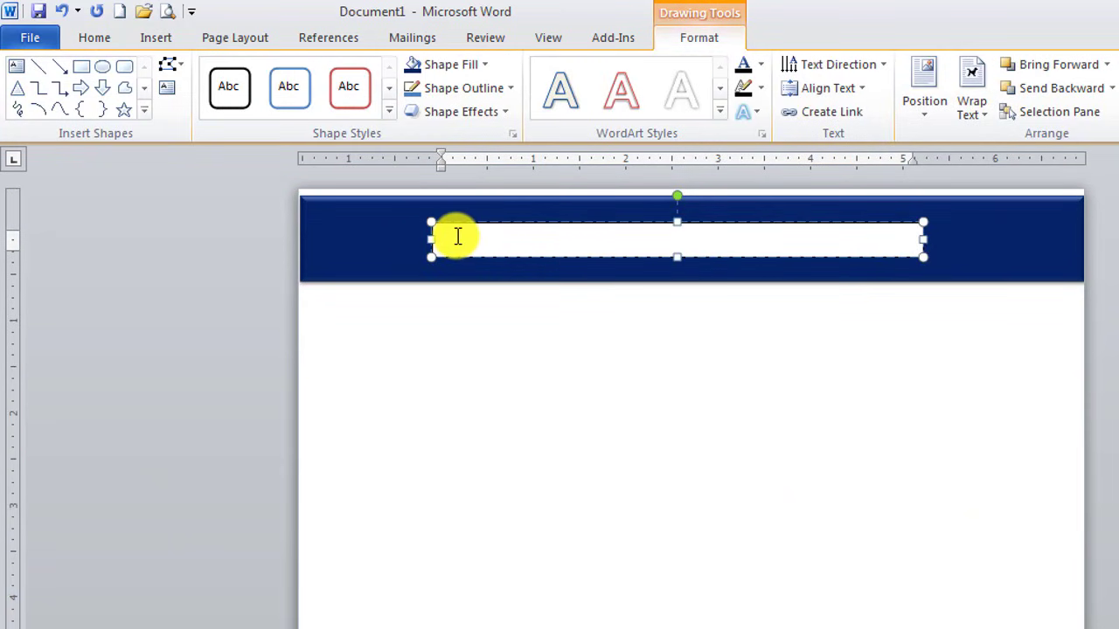
text(EER PL)
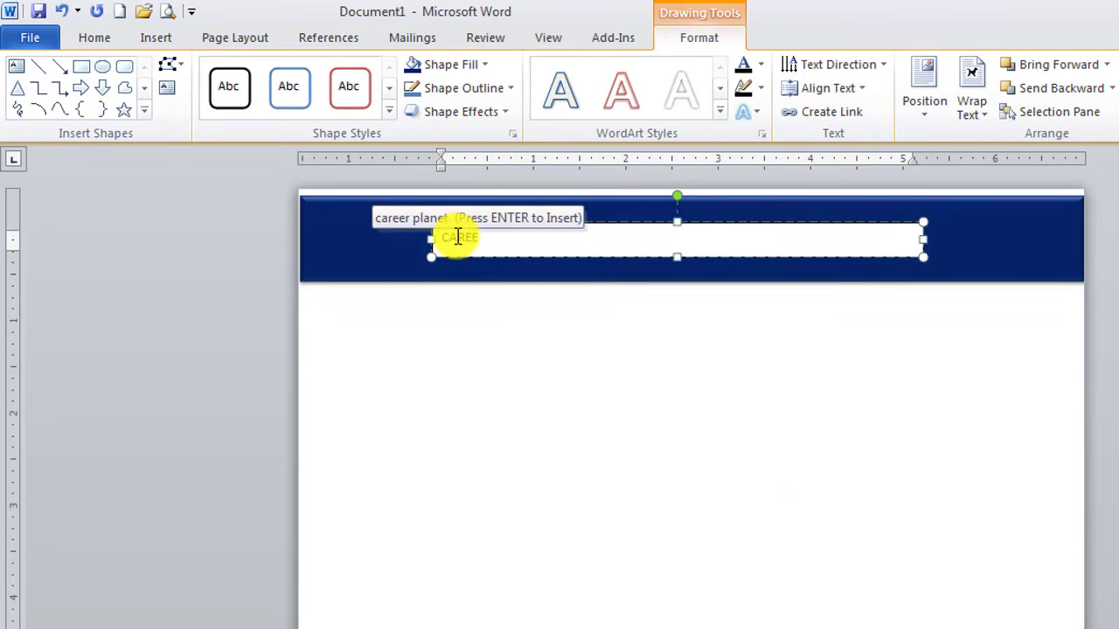
text(ANET COM)
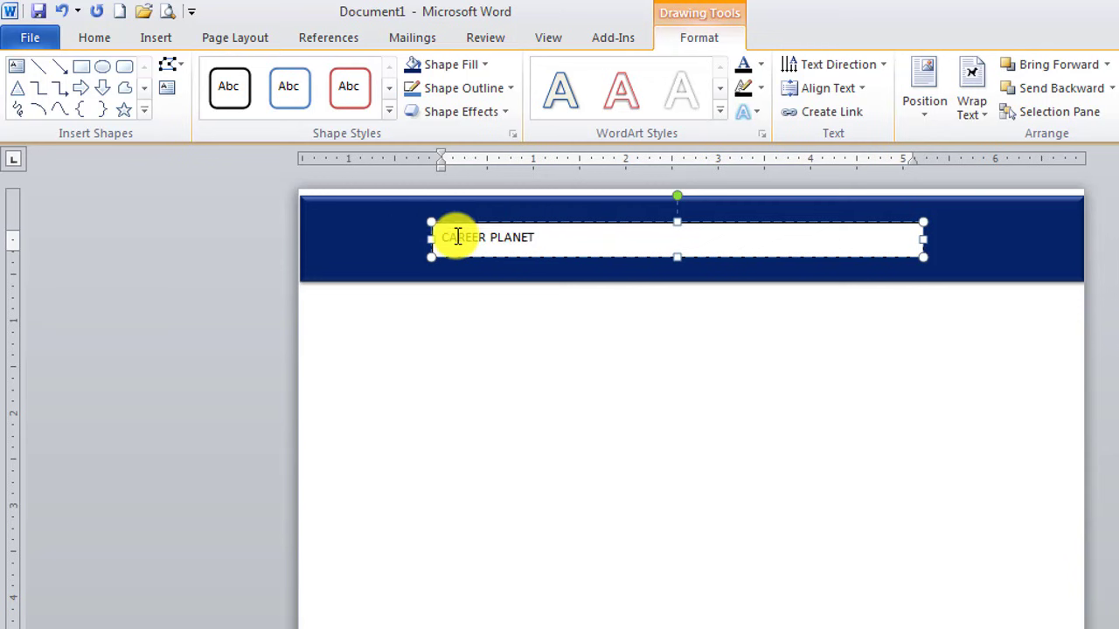
text(PUTER EDUCATION)
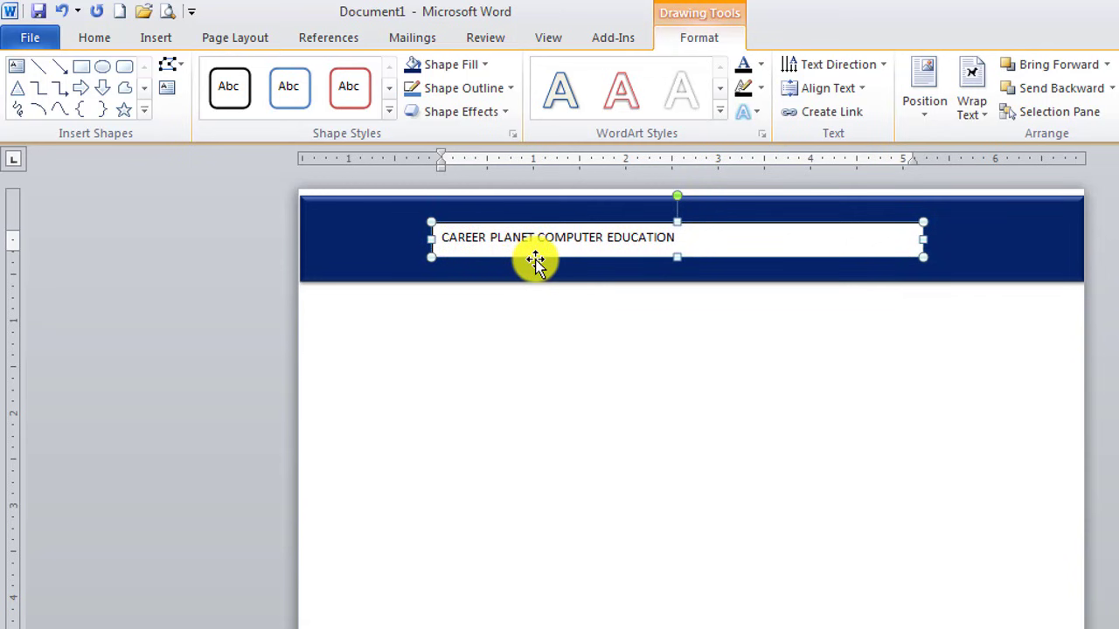
Step: Enlarge the banner heading text to 18 pt and centre it
click(96, 39)
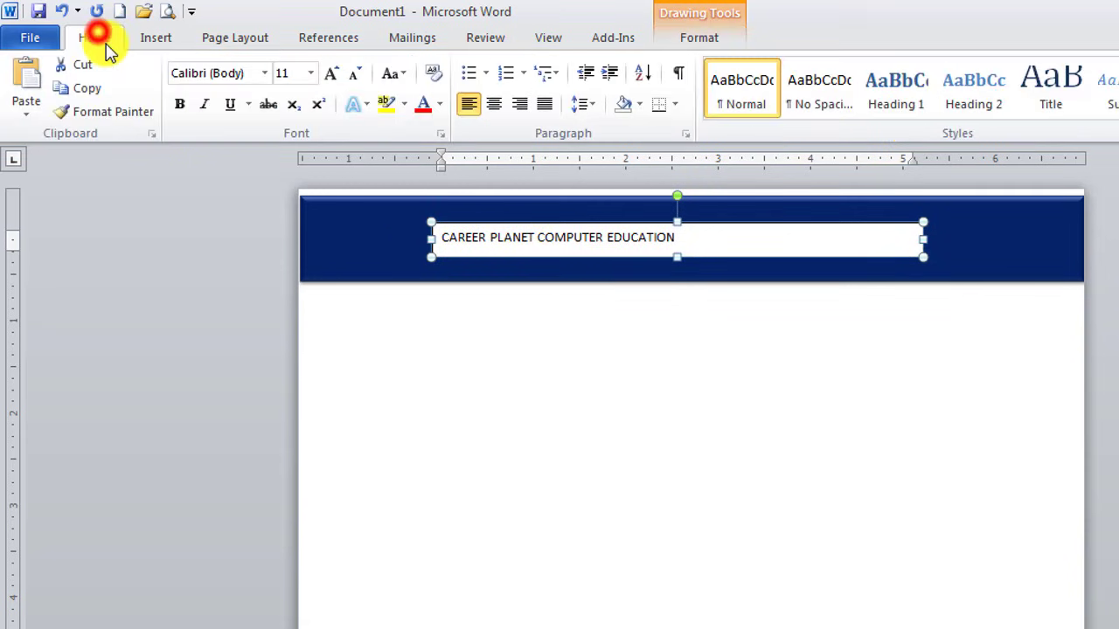
click(339, 75)
click(339, 75)
click(339, 75)
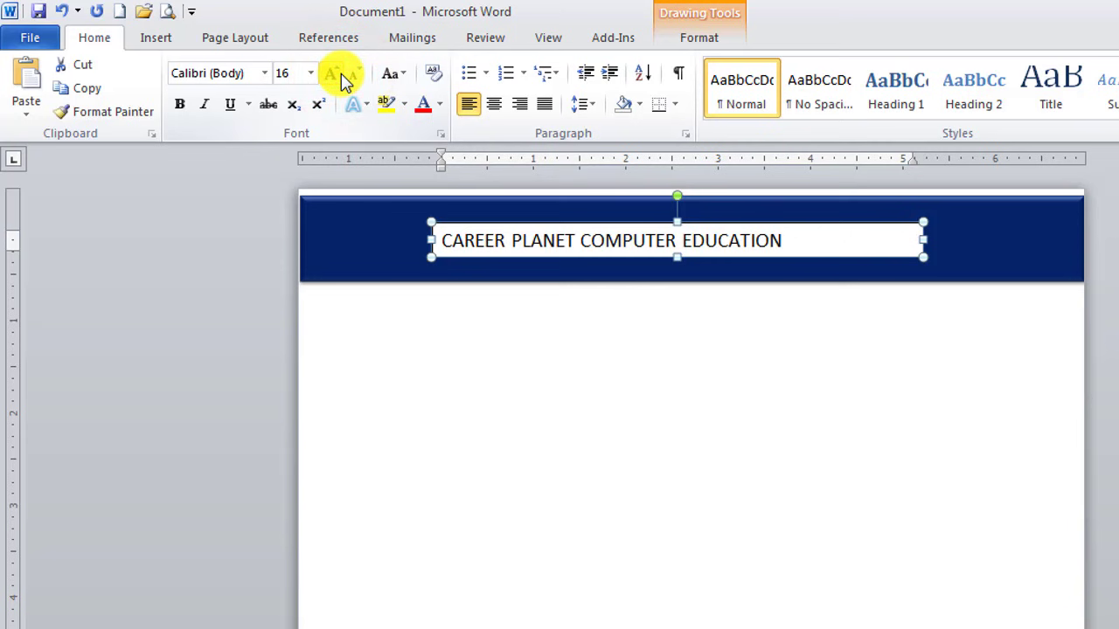
click(340, 77)
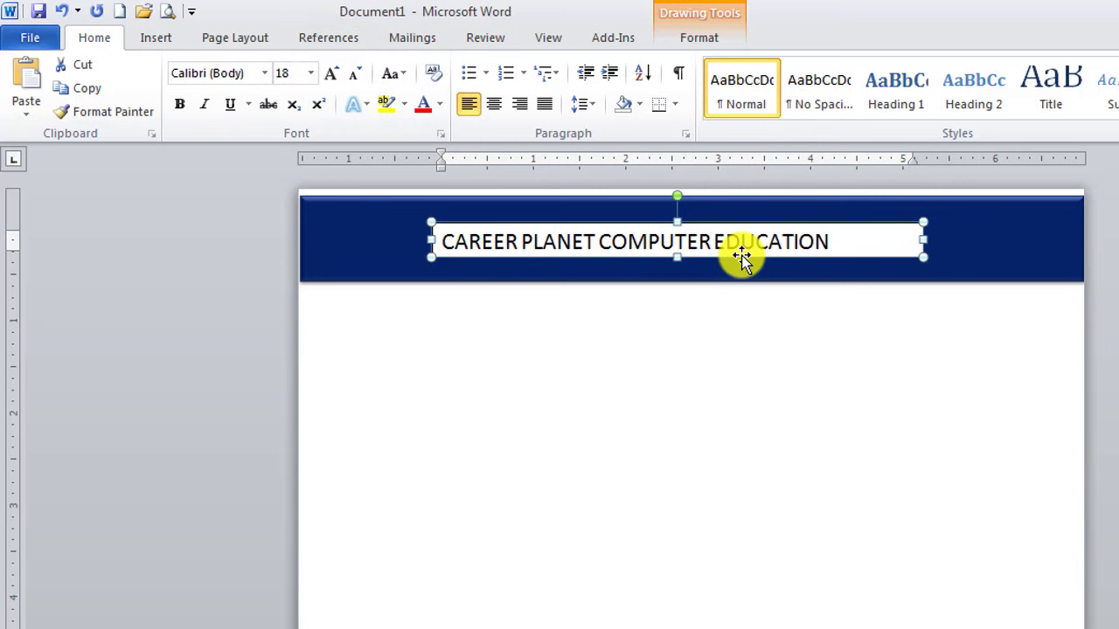
click(497, 108)
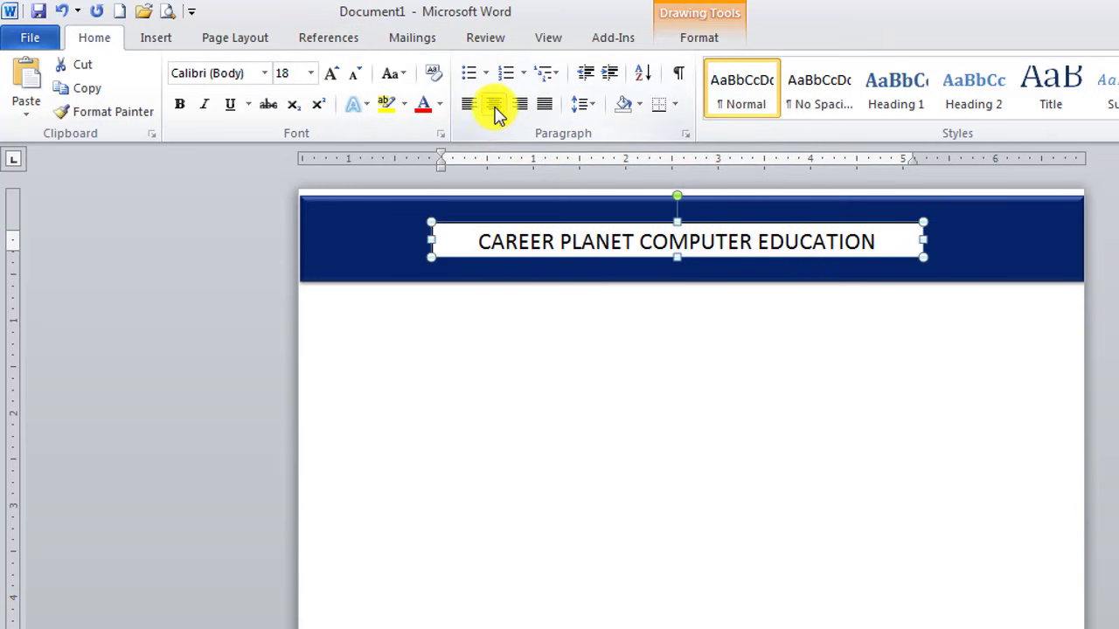
Step: Change the heading font to Revenue and nudge its box within the banner
click(264, 75)
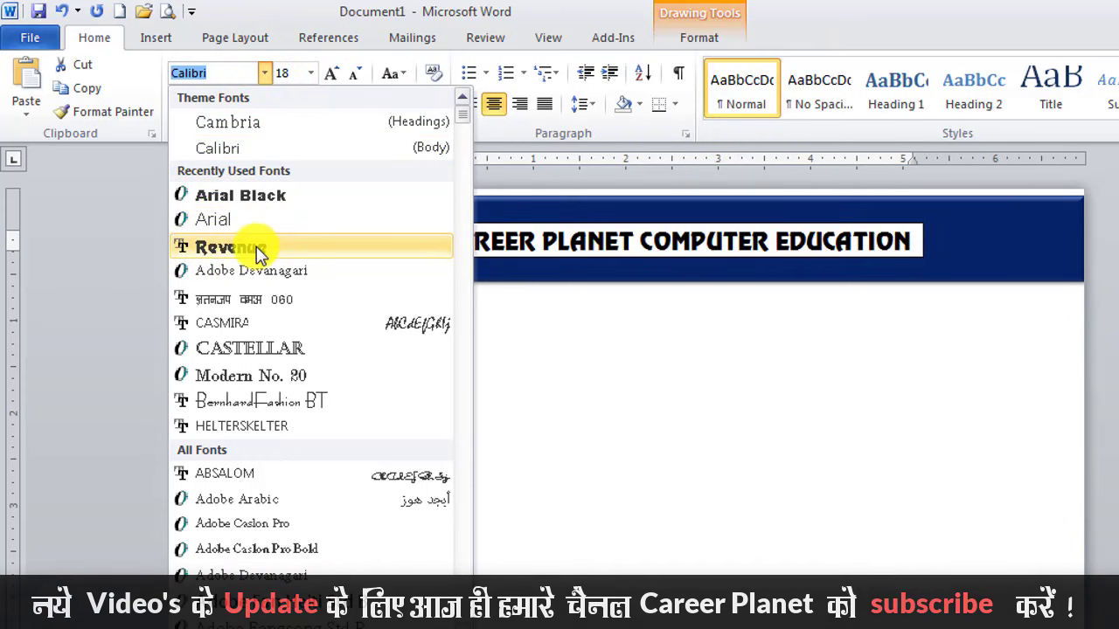
click(254, 248)
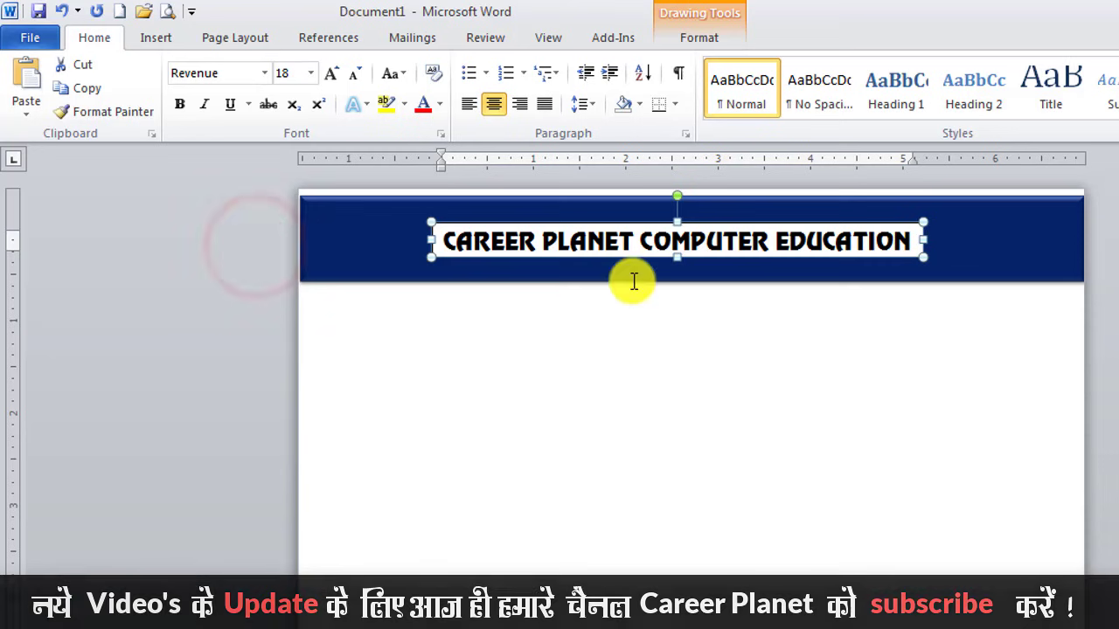
drag(647, 245, 671, 250)
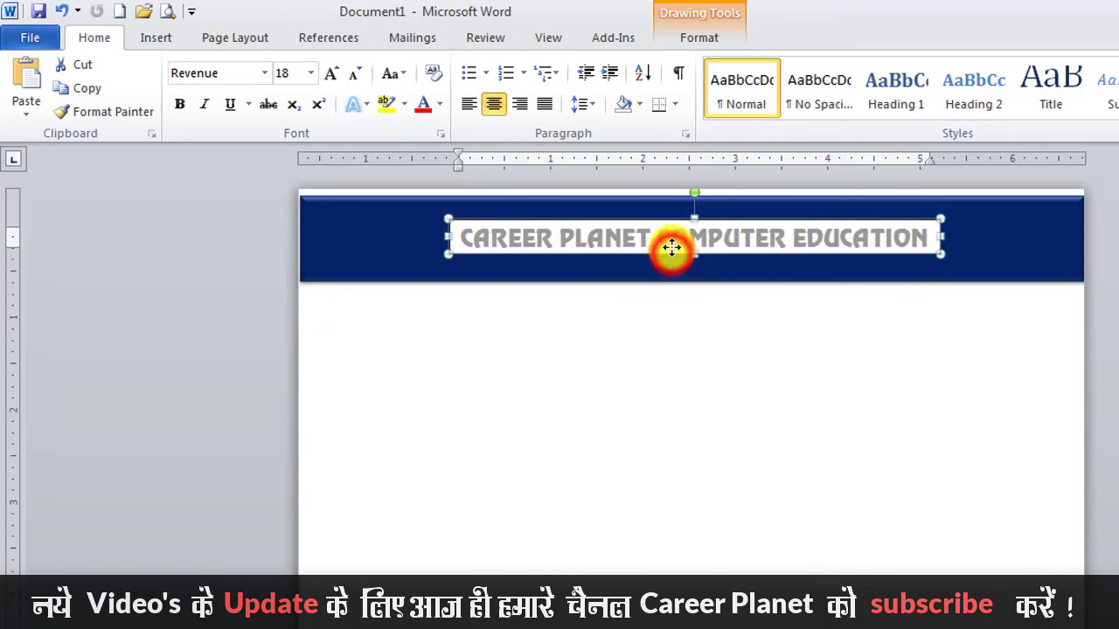
click(862, 265)
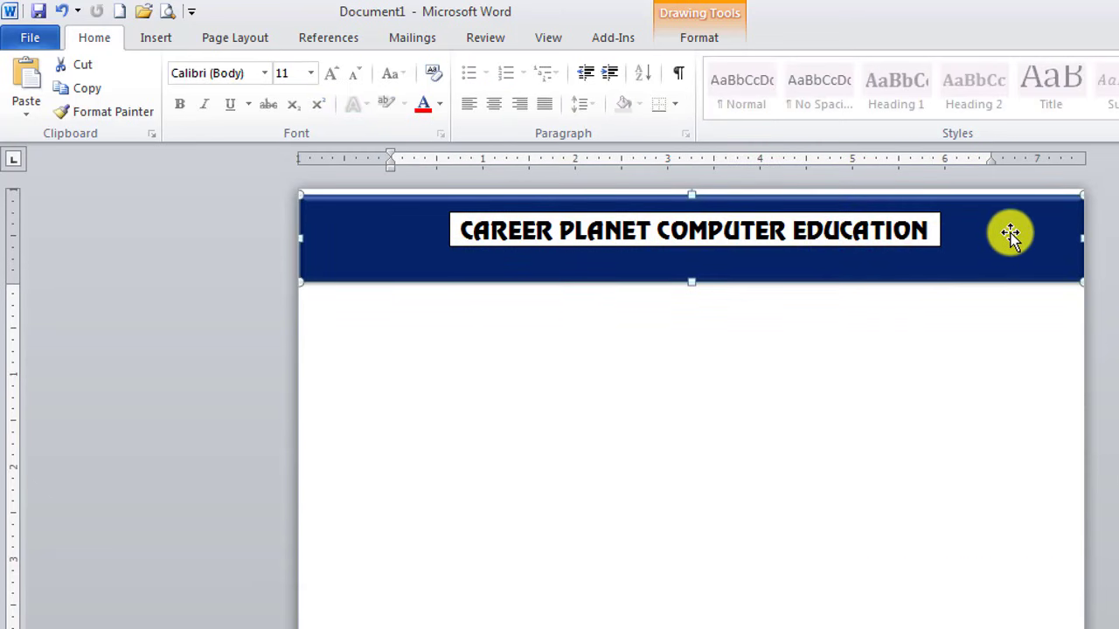
click(935, 245)
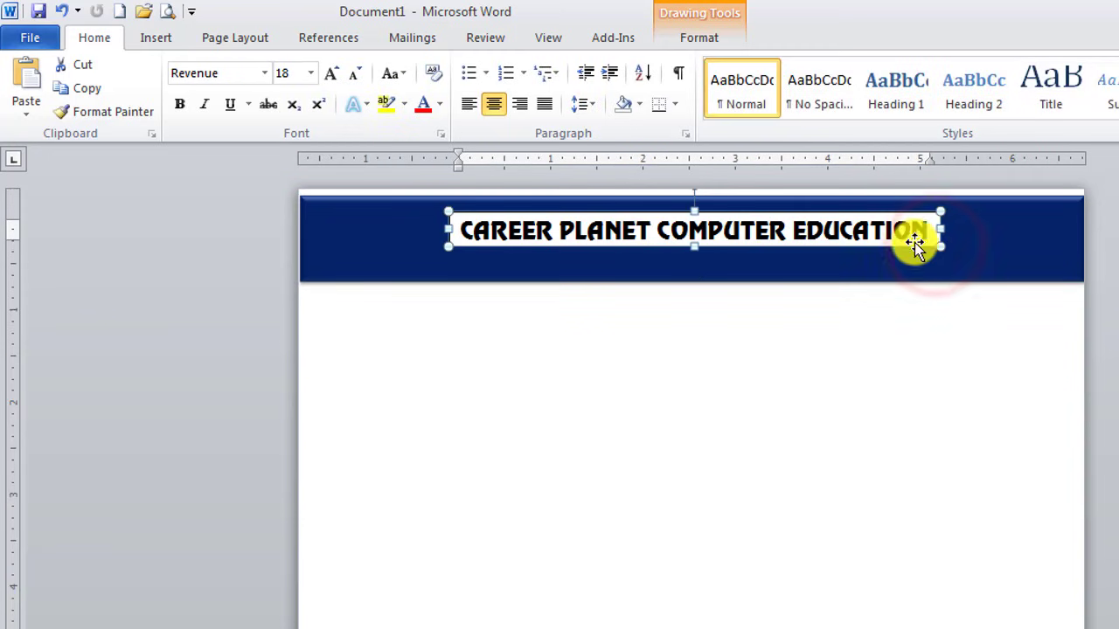
Step: Remove the heading box's white fill and make the title text white
click(703, 40)
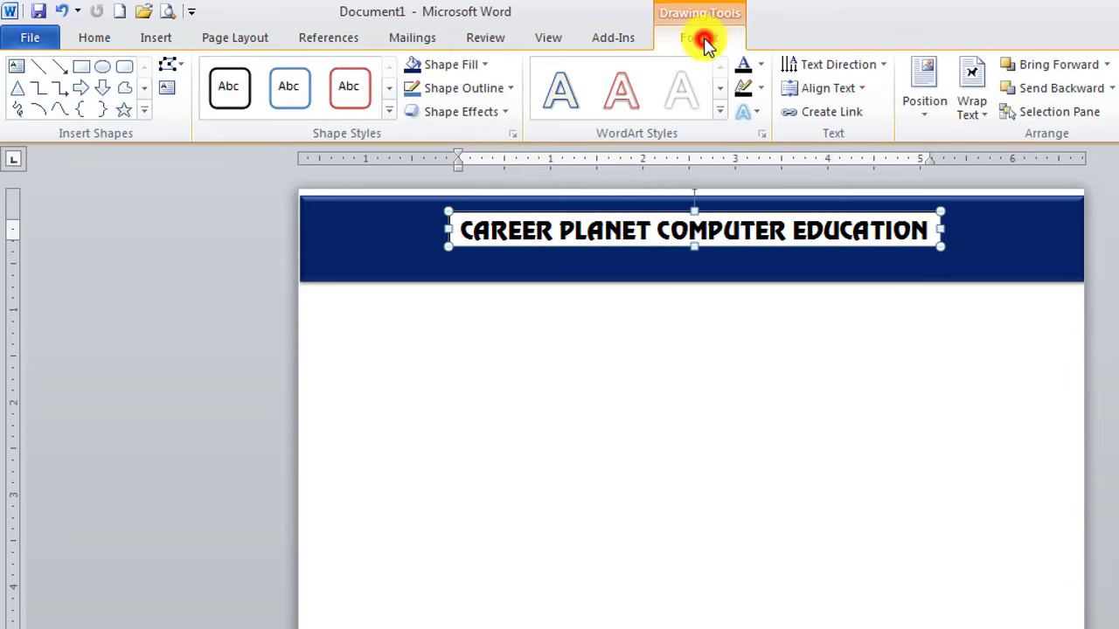
click(444, 66)
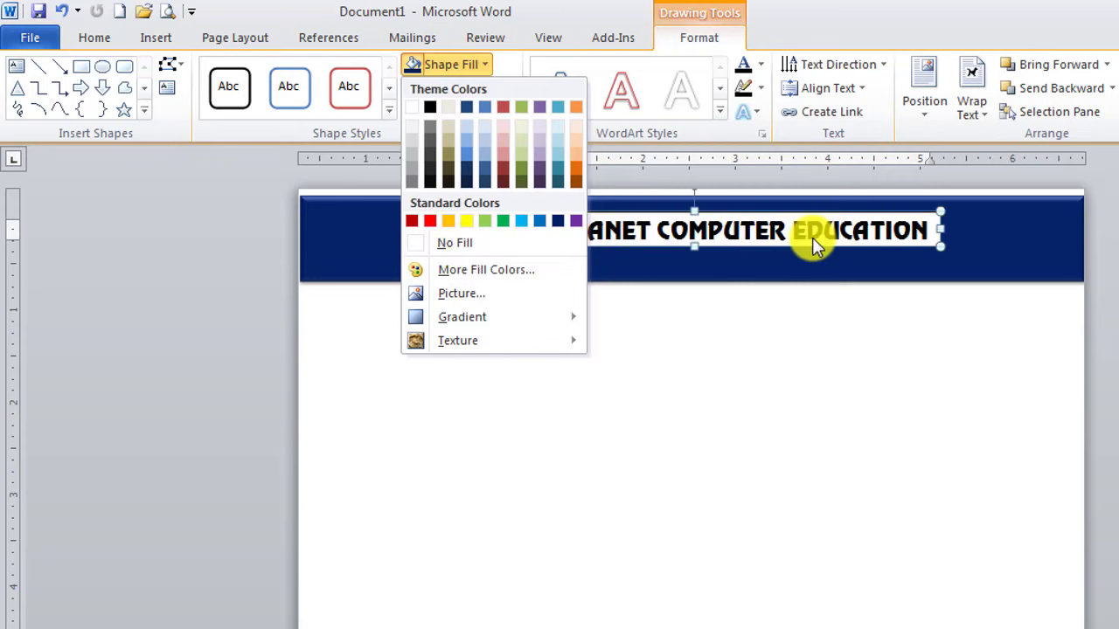
click(489, 245)
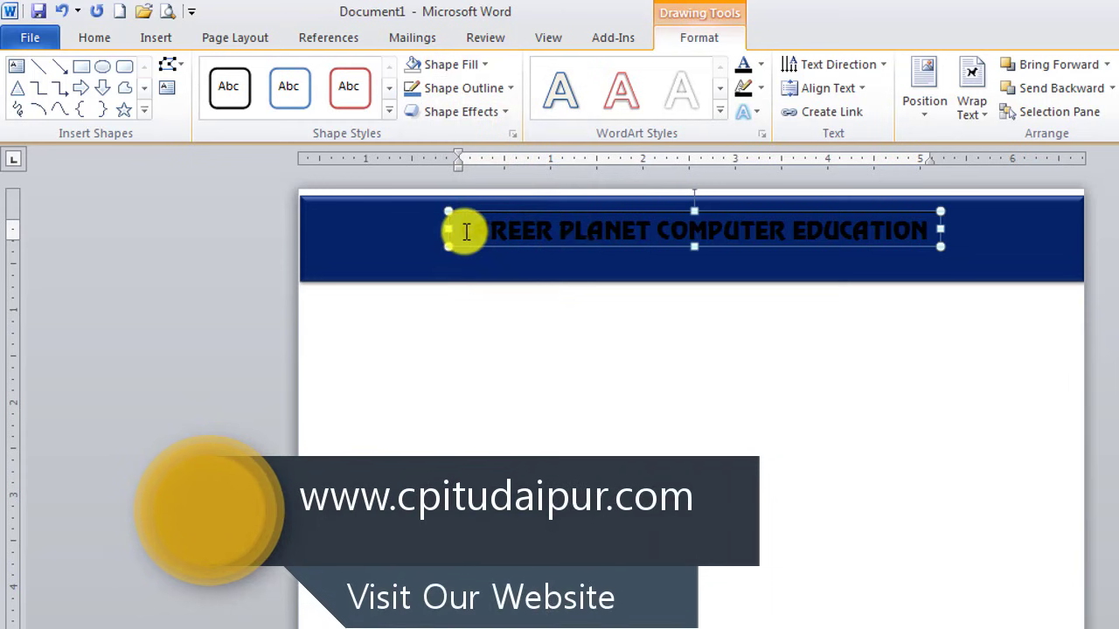
drag(460, 231, 928, 231)
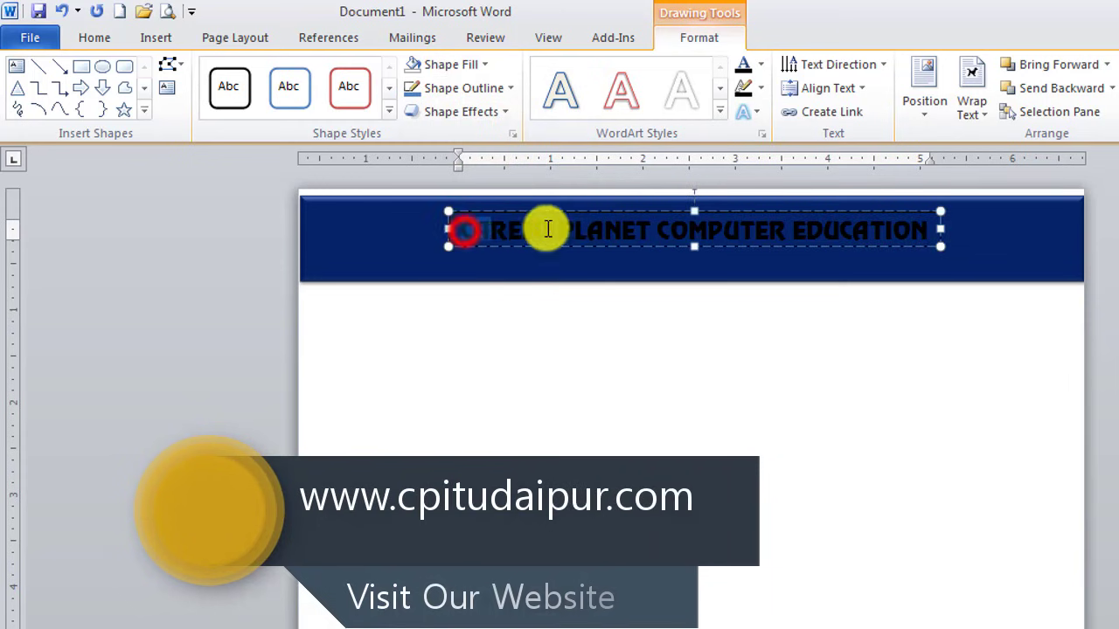
click(98, 37)
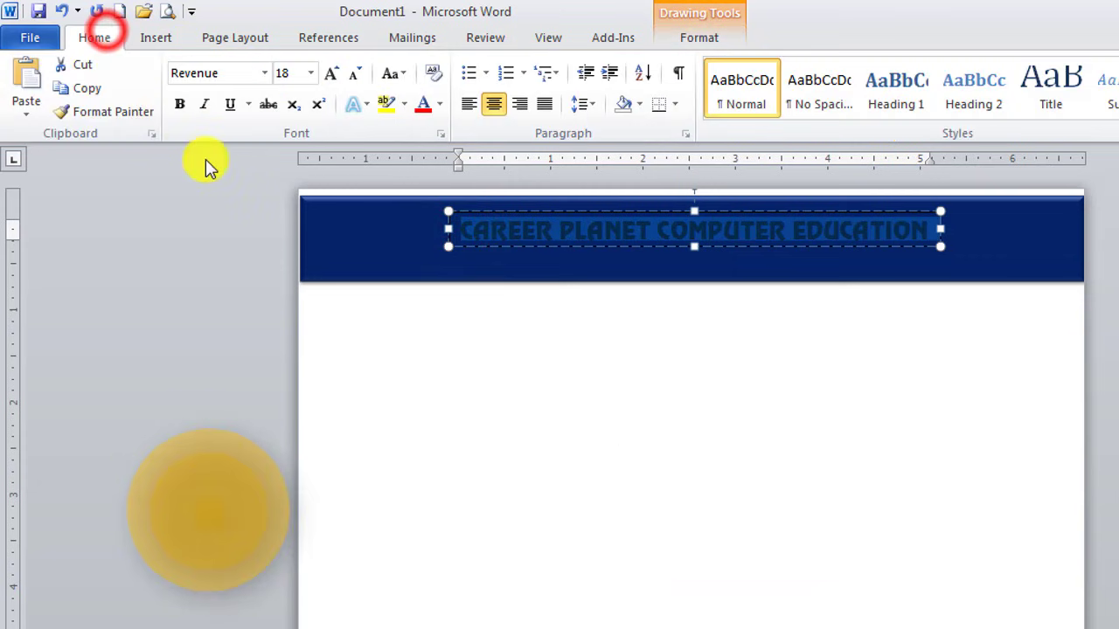
click(439, 108)
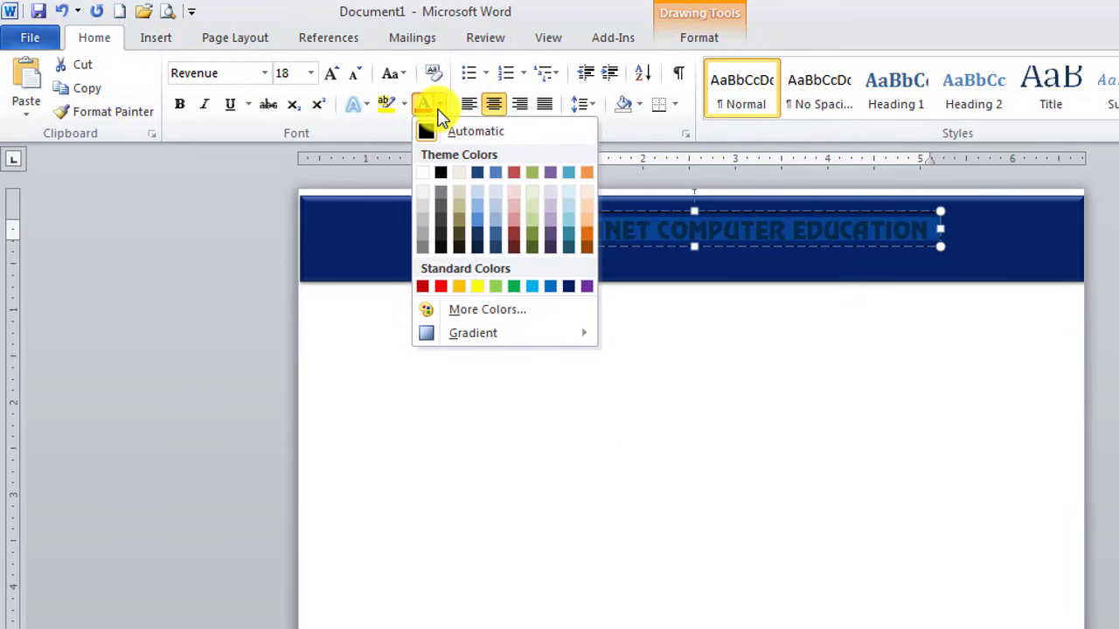
click(426, 172)
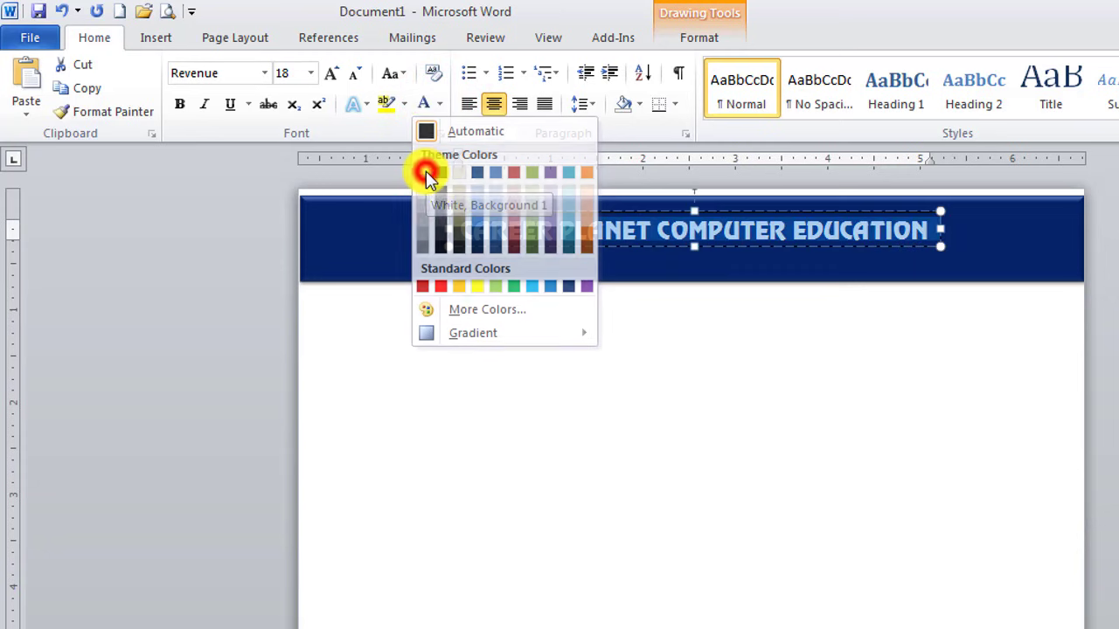
click(614, 272)
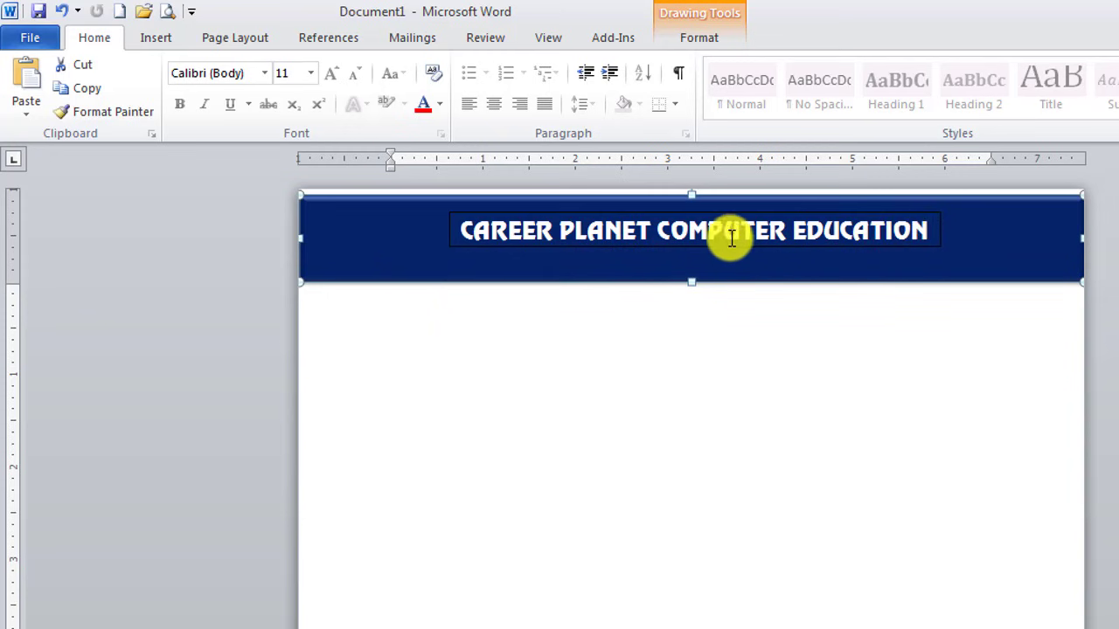
click(155, 38)
Step: Draw a thin text box under the title, then make the banner and box taller
click(911, 81)
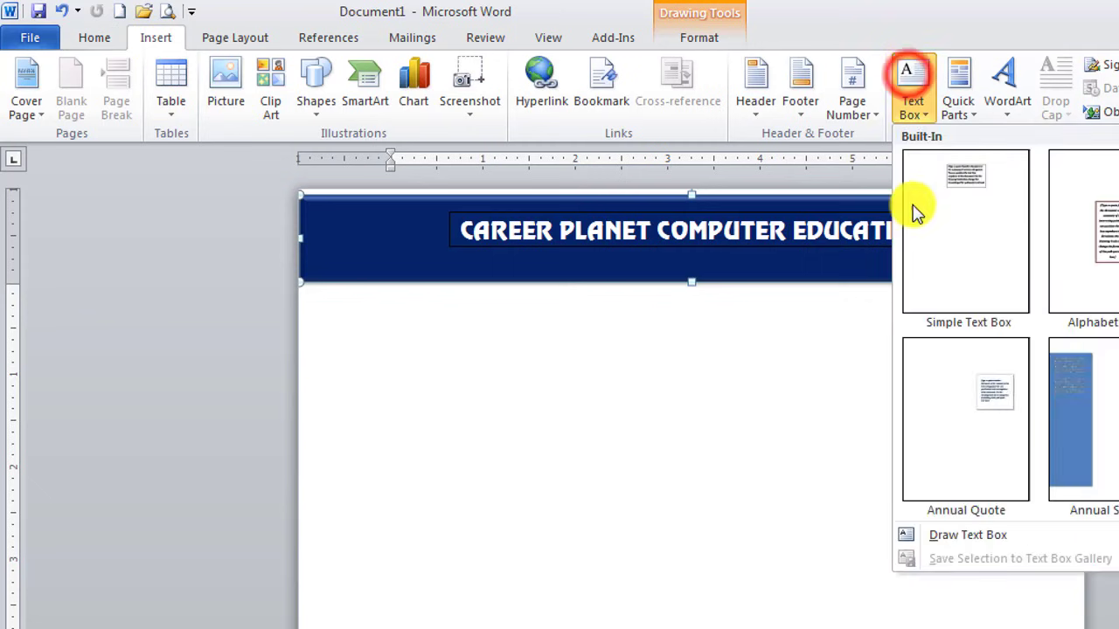
click(953, 536)
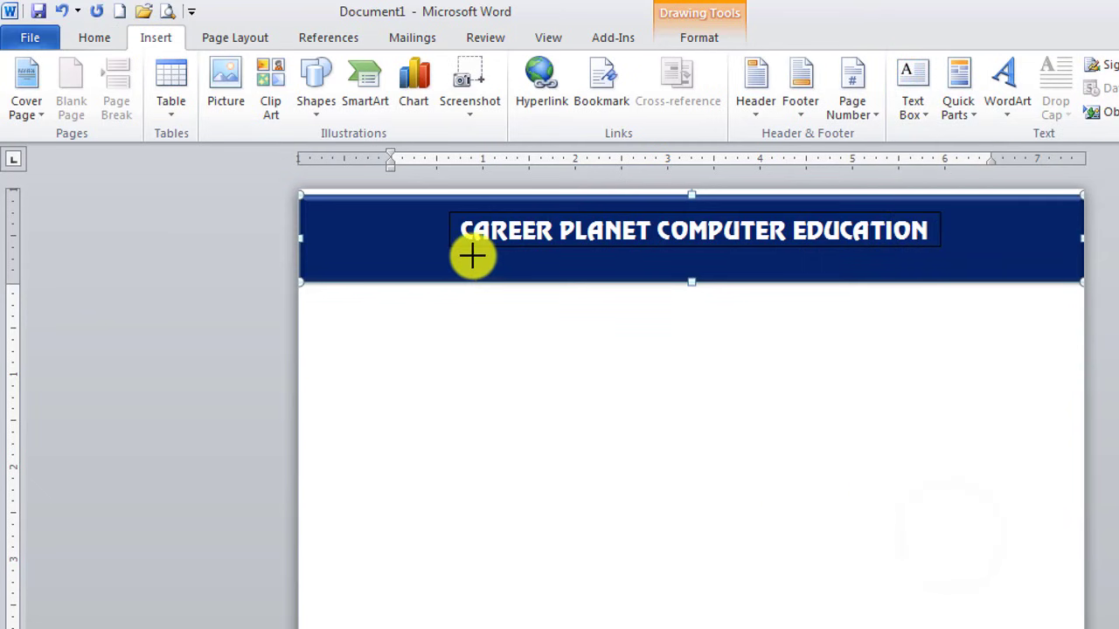
drag(472, 259, 927, 271)
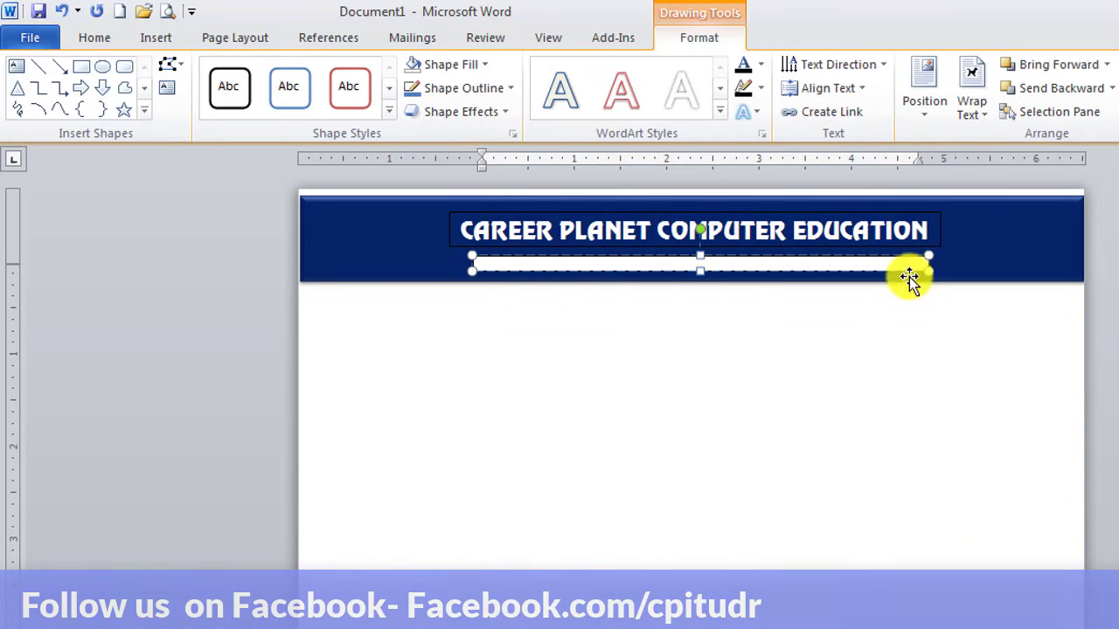
click(969, 271)
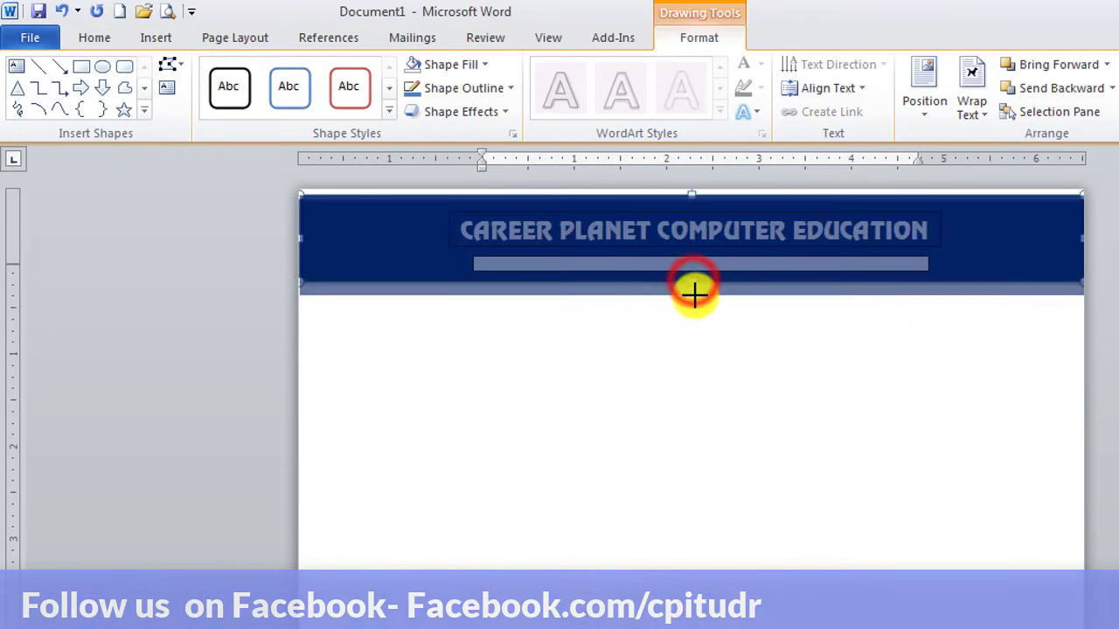
drag(693, 281, 693, 296)
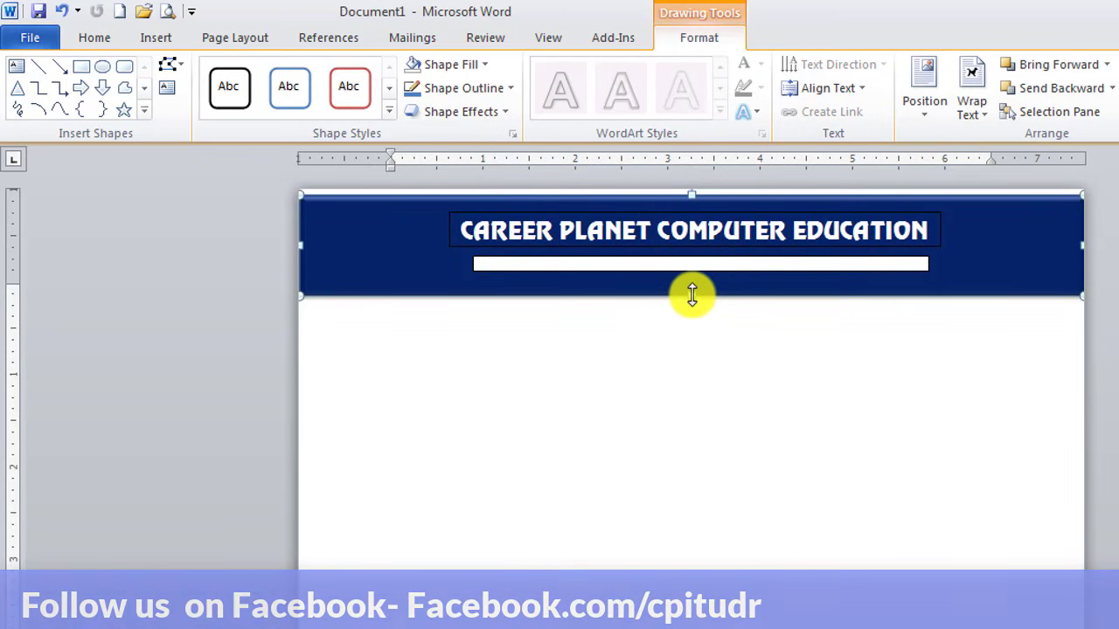
click(696, 276)
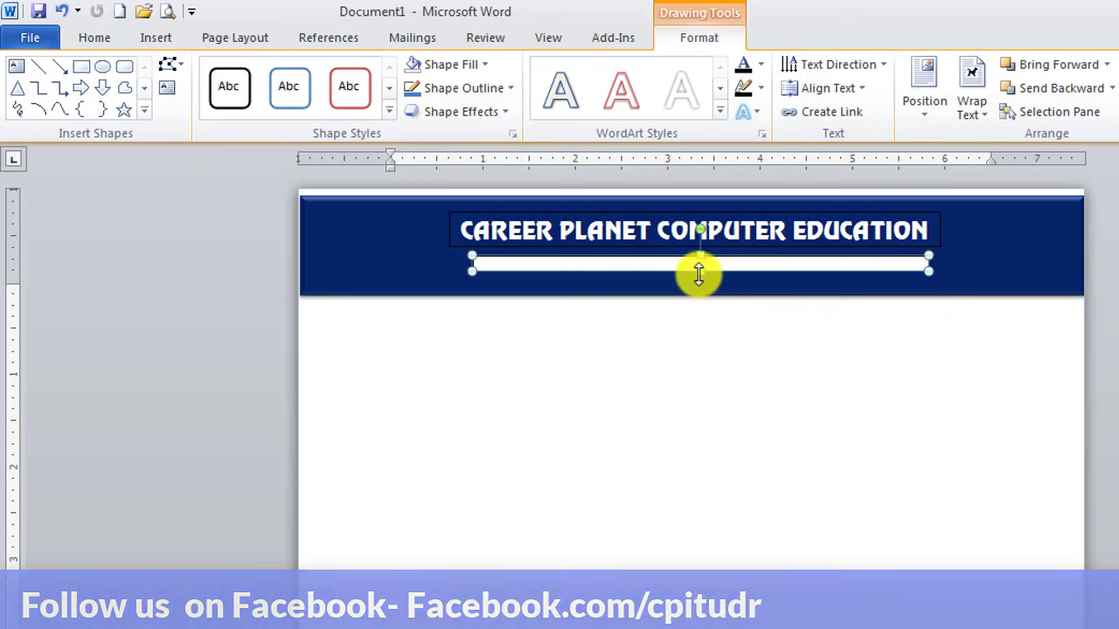
drag(700, 274, 700, 283)
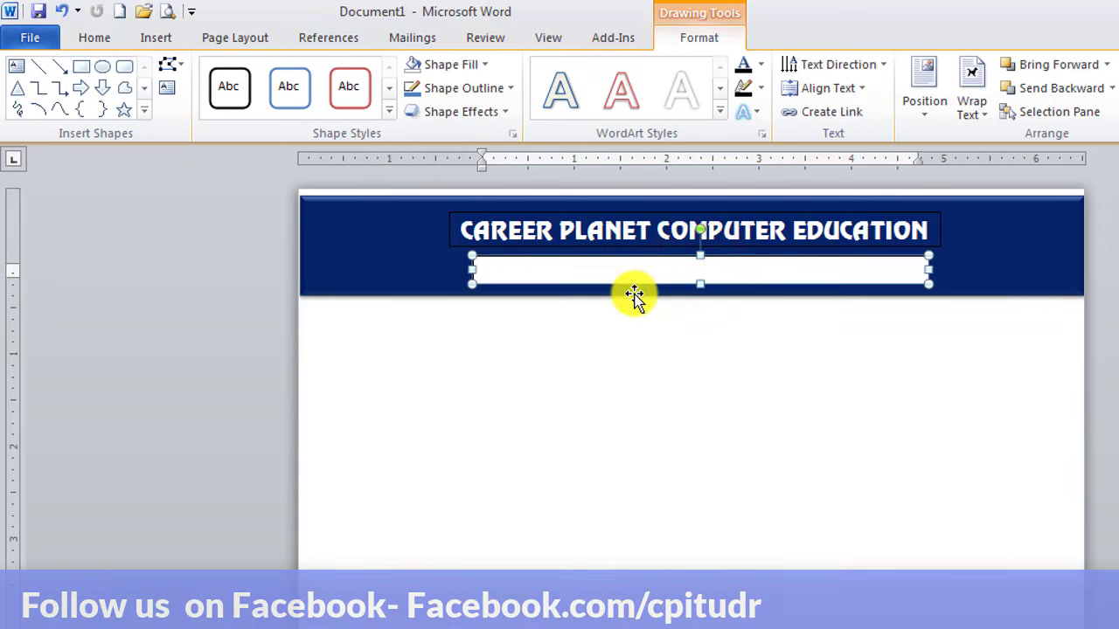
Step: Type the institute's street address into the new text box
click(495, 269)
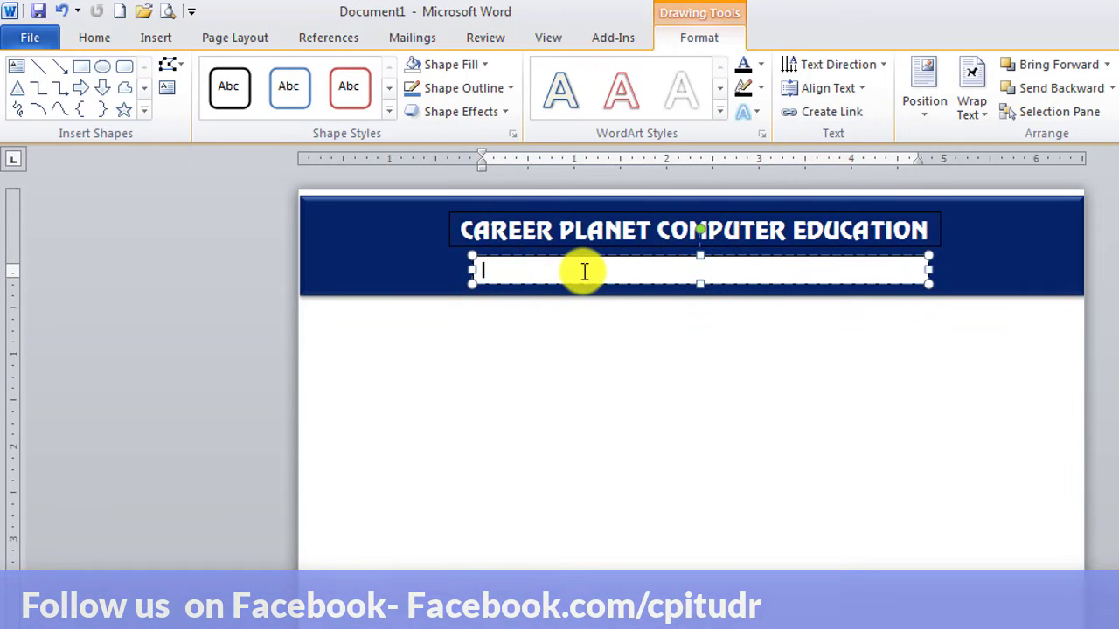
text(3-)
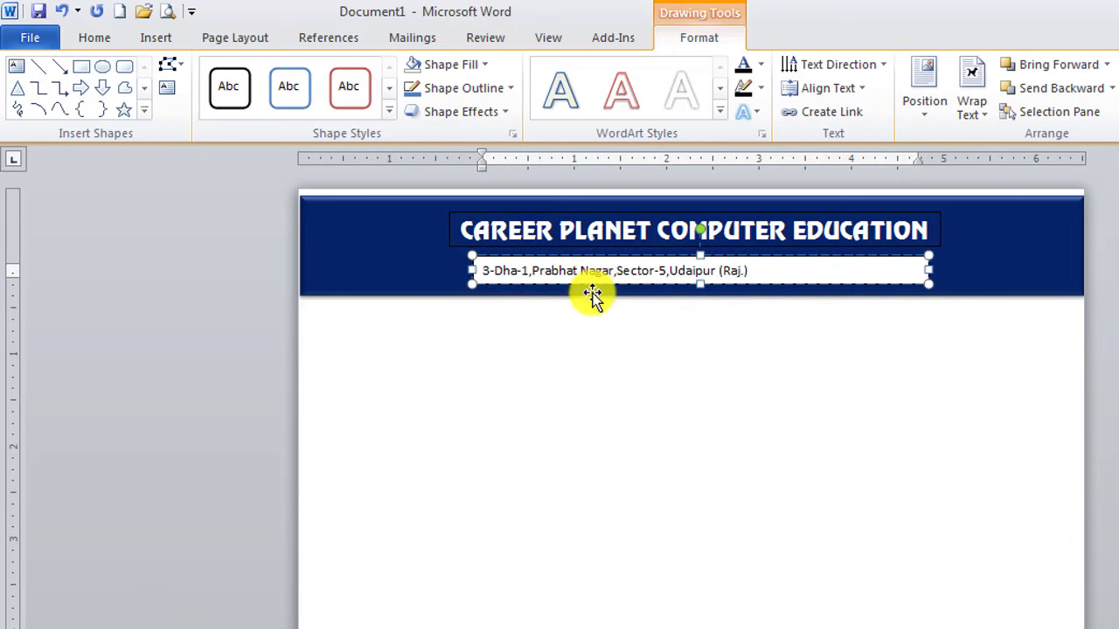
click(594, 283)
click(94, 38)
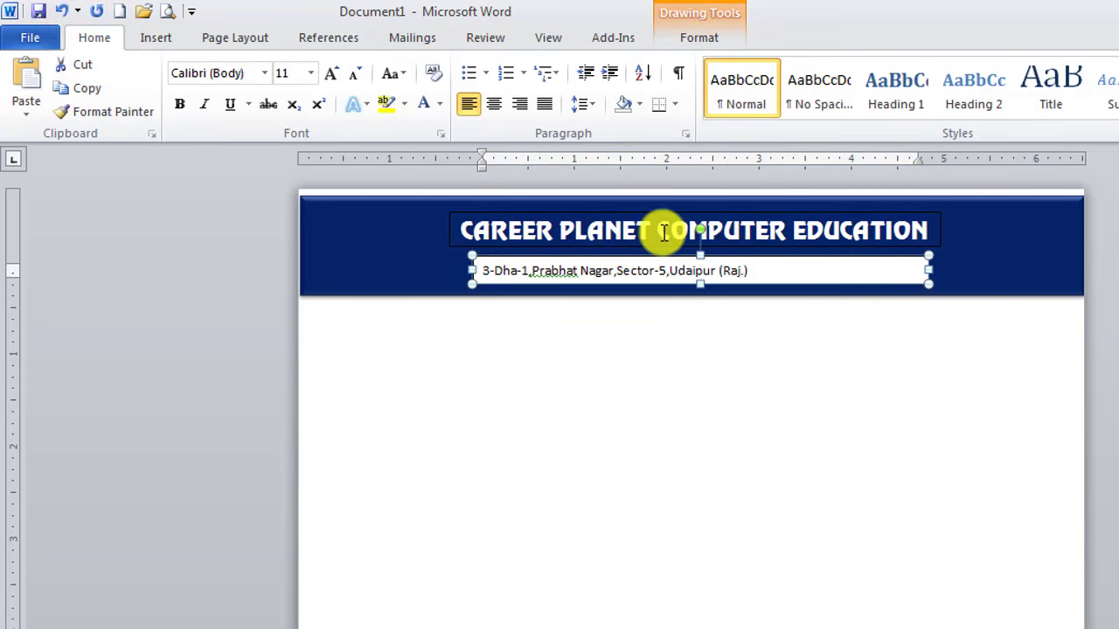
Step: Centre the address line, grow it to 14 pt, and tighten the box height
click(644, 286)
click(493, 103)
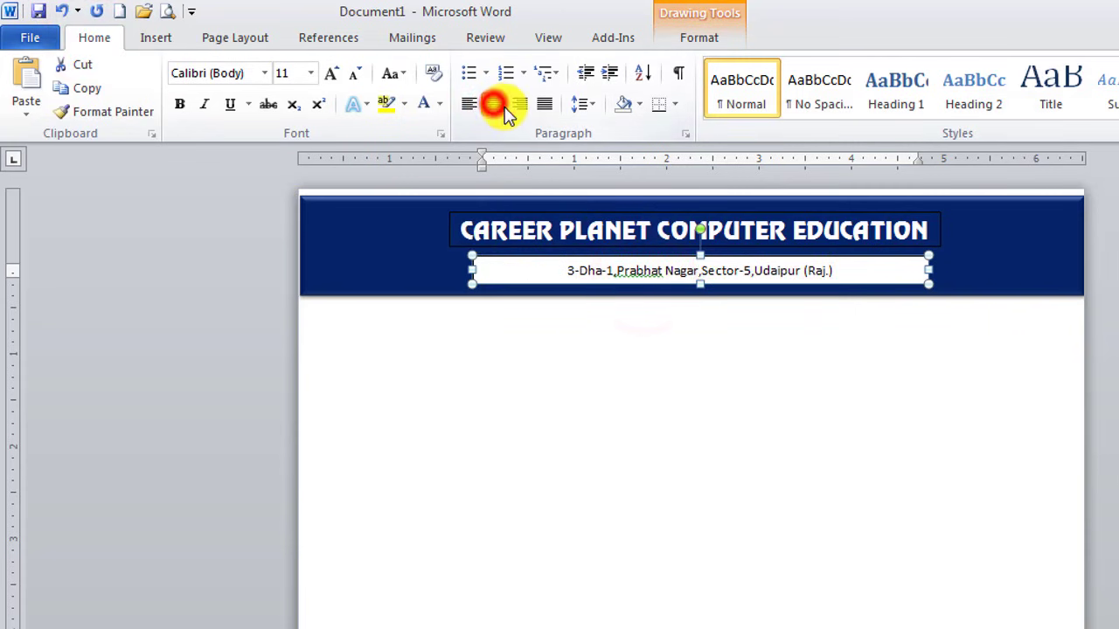
click(335, 72)
click(333, 72)
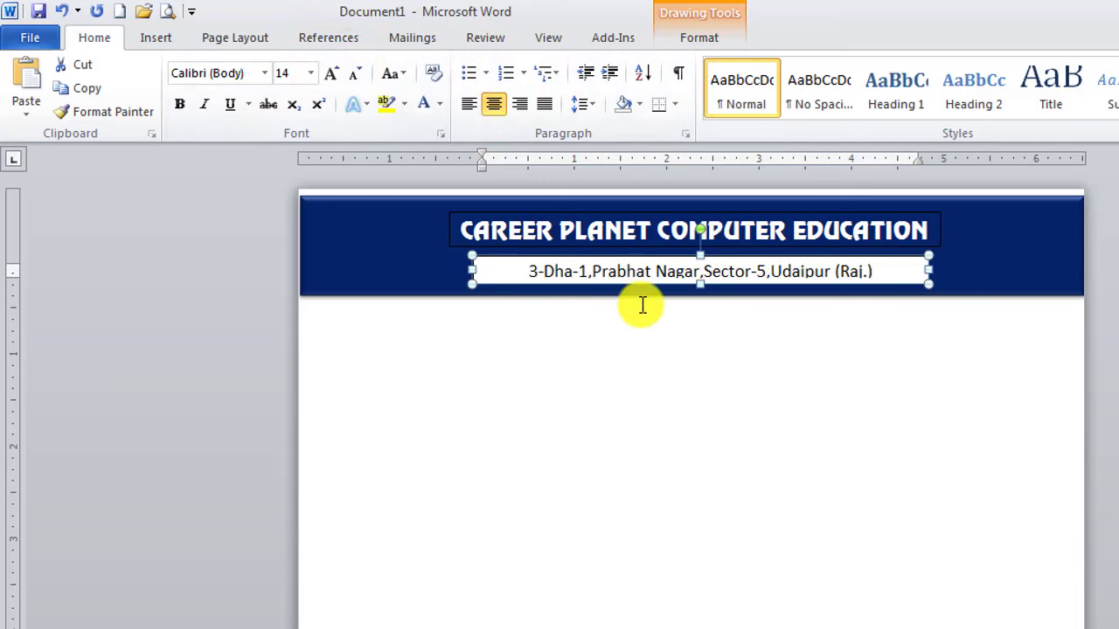
drag(701, 284, 702, 279)
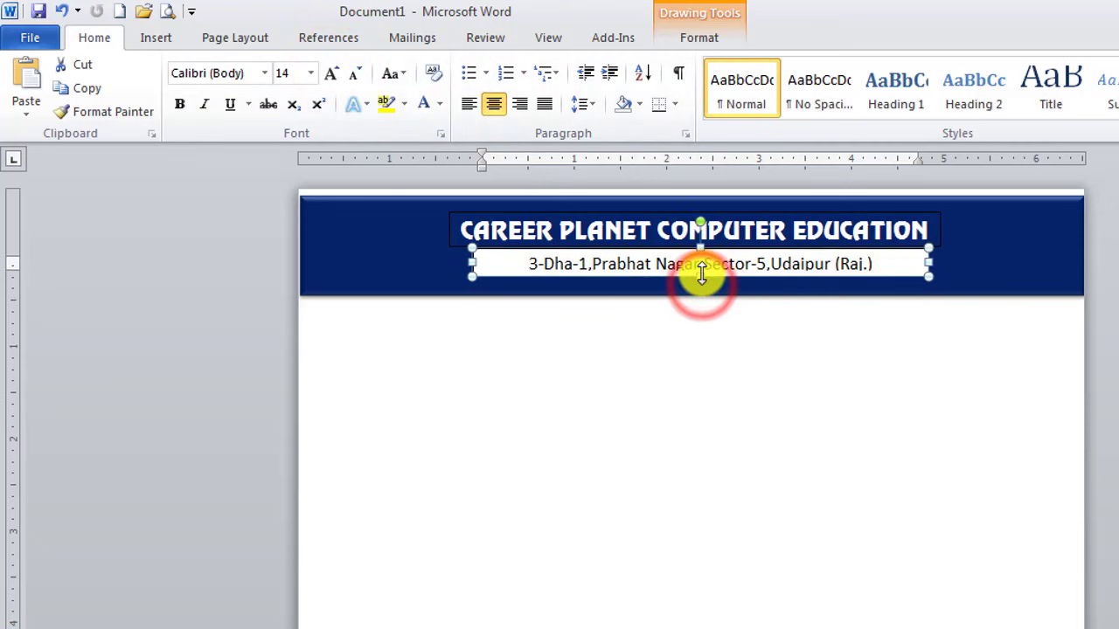
click(784, 280)
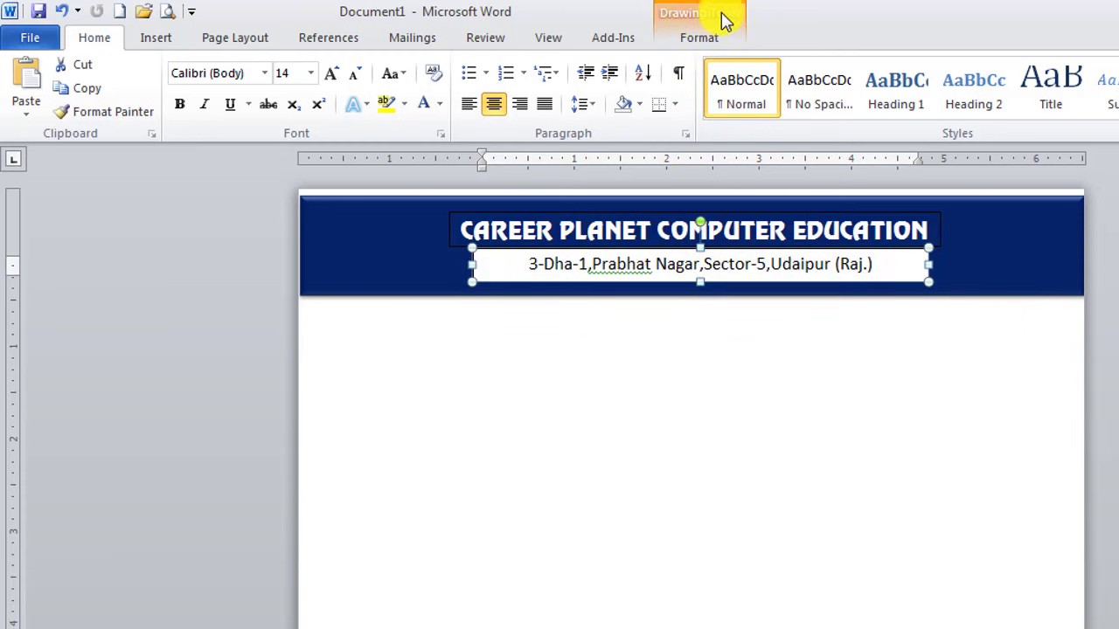
Step: Set the address box to No Fill and make the address text white
click(699, 40)
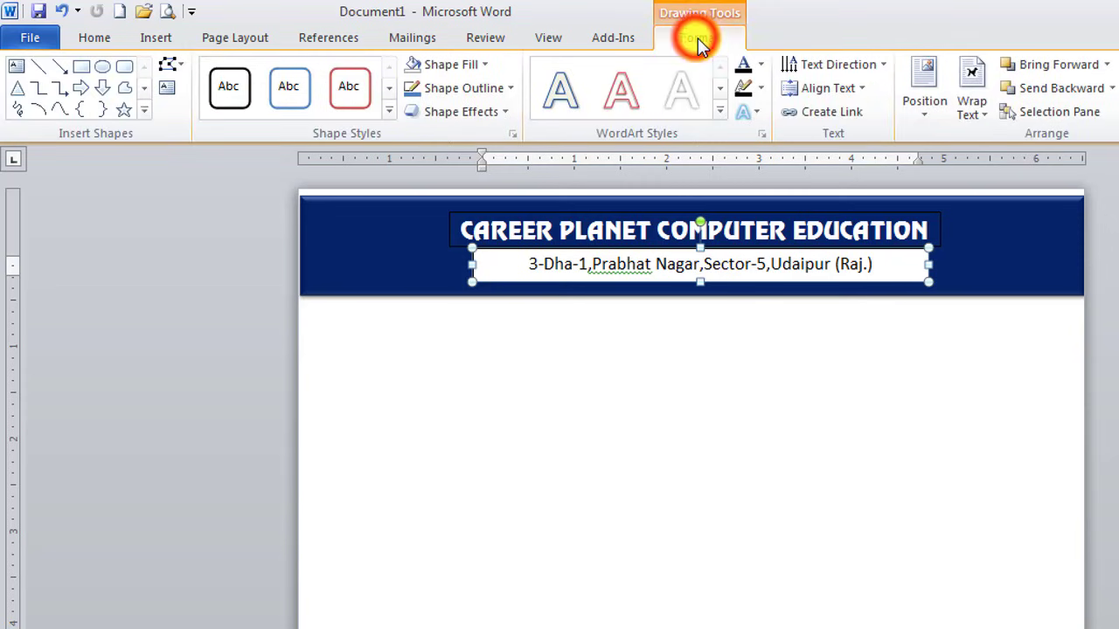
click(469, 68)
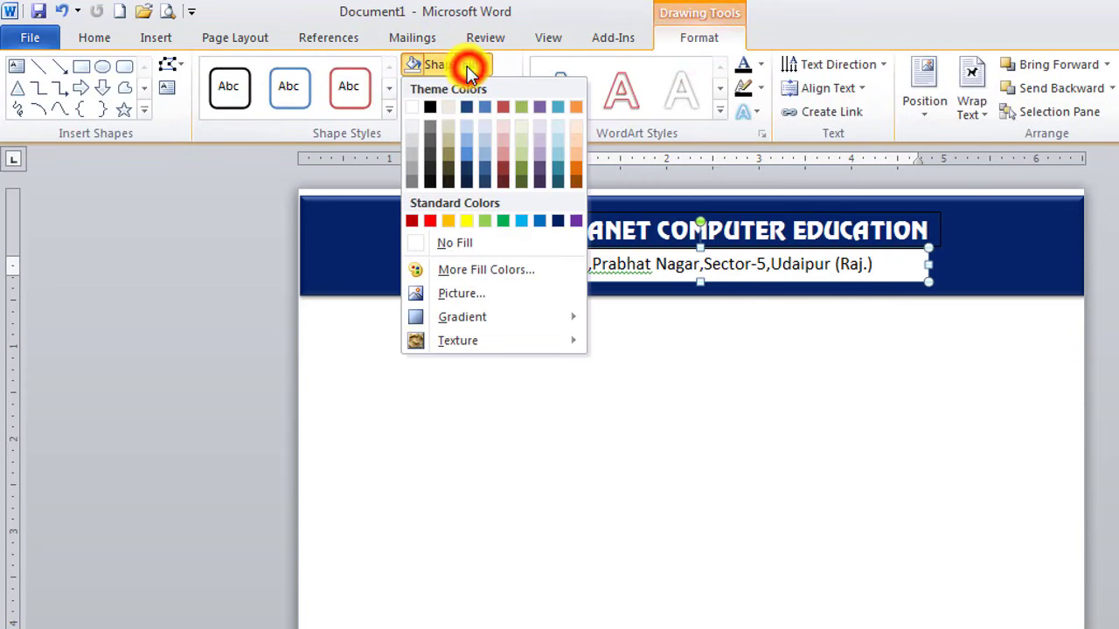
click(458, 244)
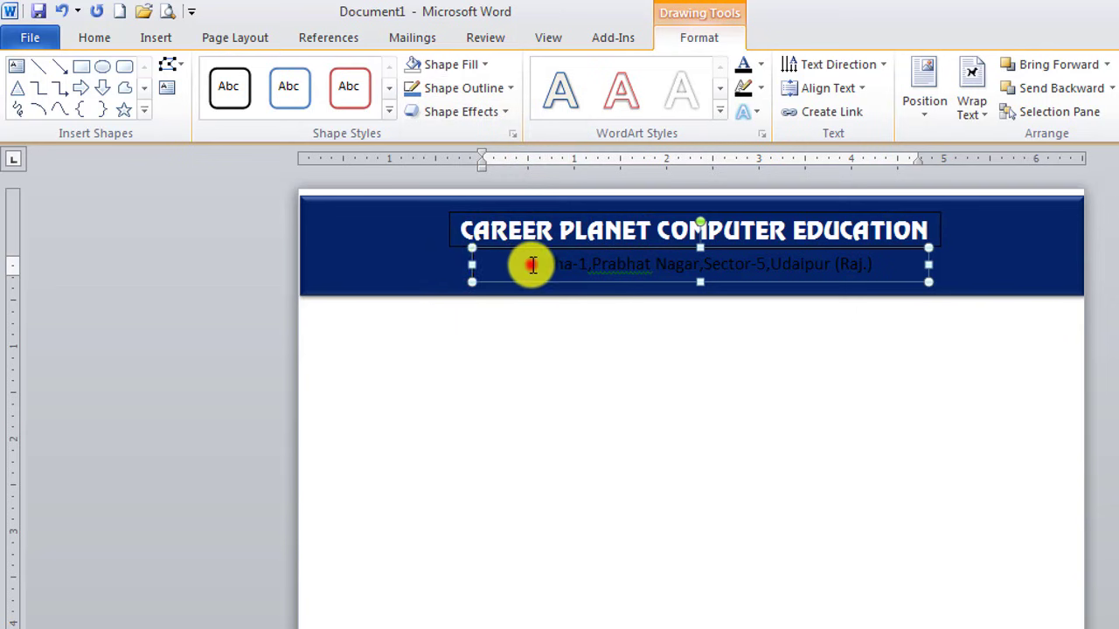
click(532, 265)
key(ctrl+a)
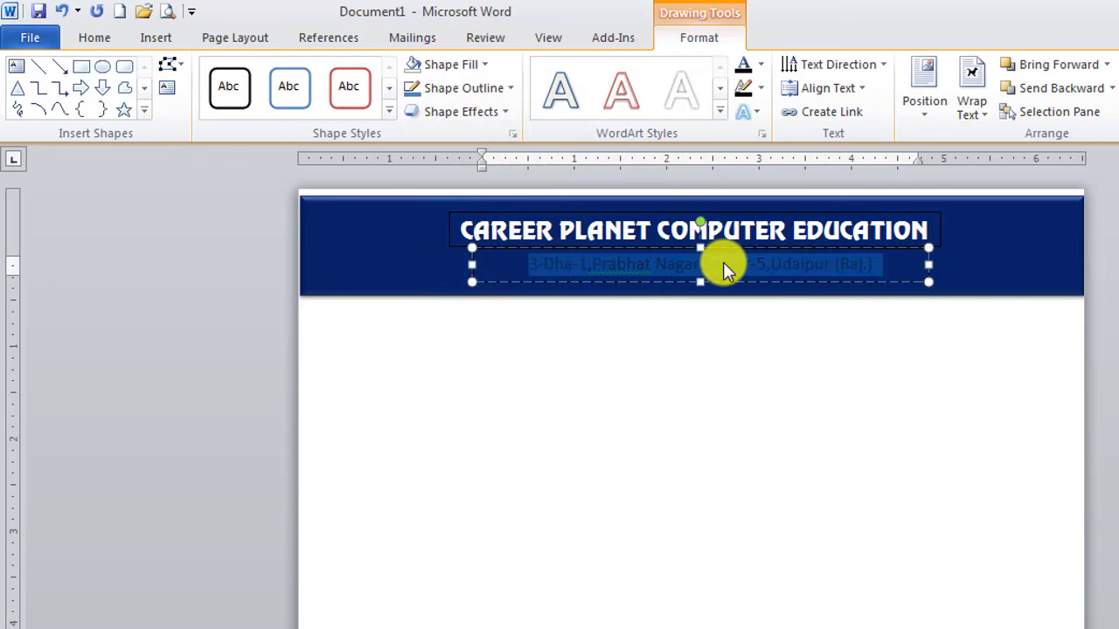
click(92, 38)
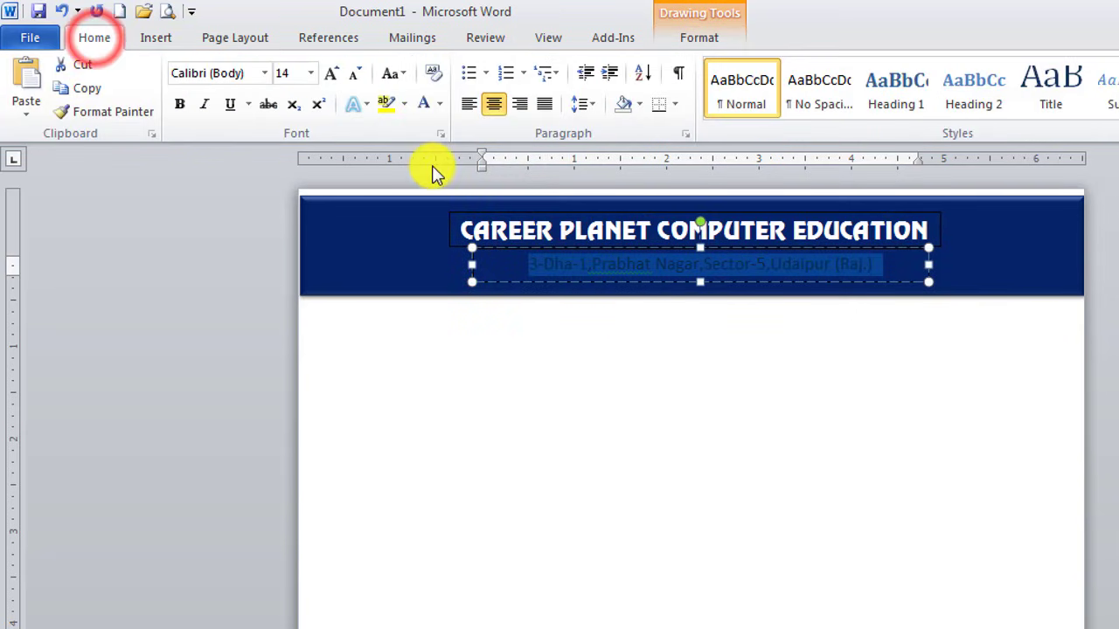
click(429, 102)
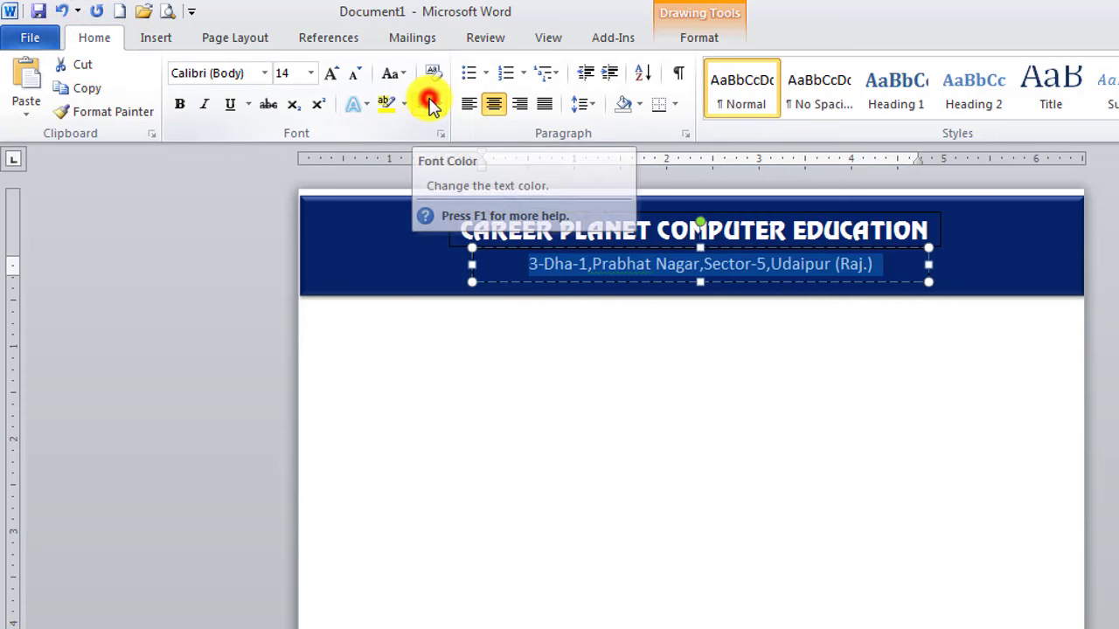
click(606, 320)
click(605, 320)
click(584, 264)
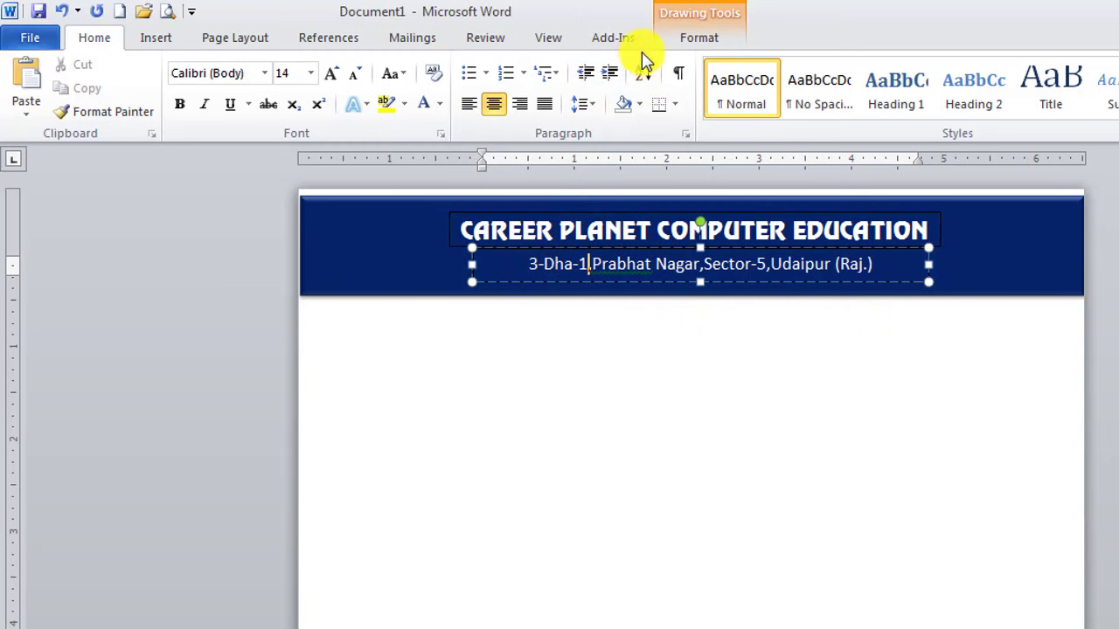
Step: Set the address box outline to No Outline
click(692, 40)
click(467, 87)
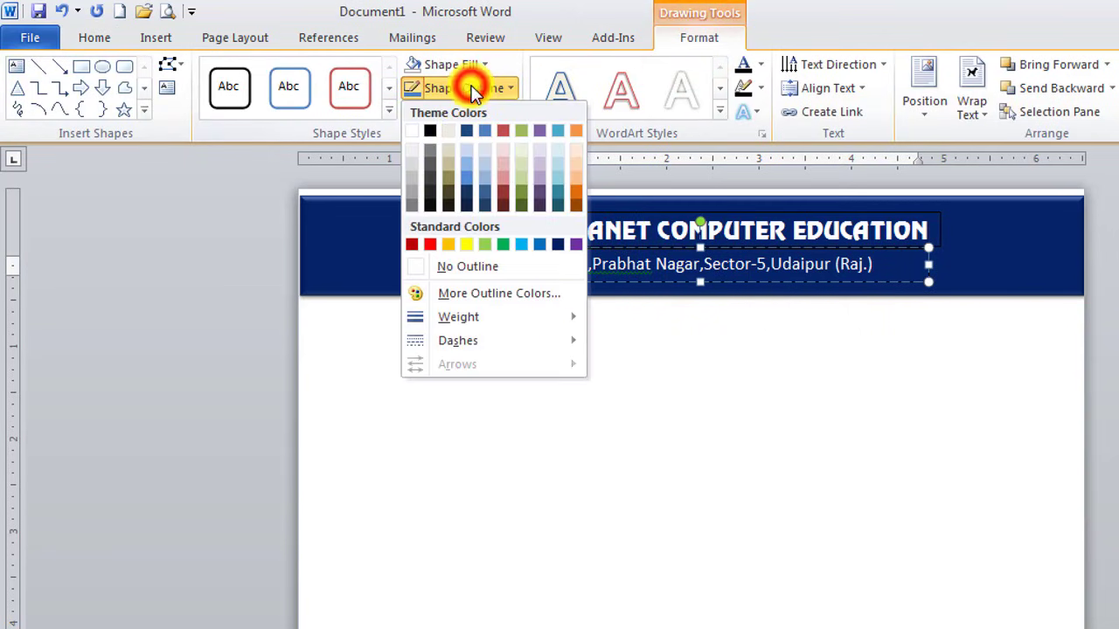
click(475, 267)
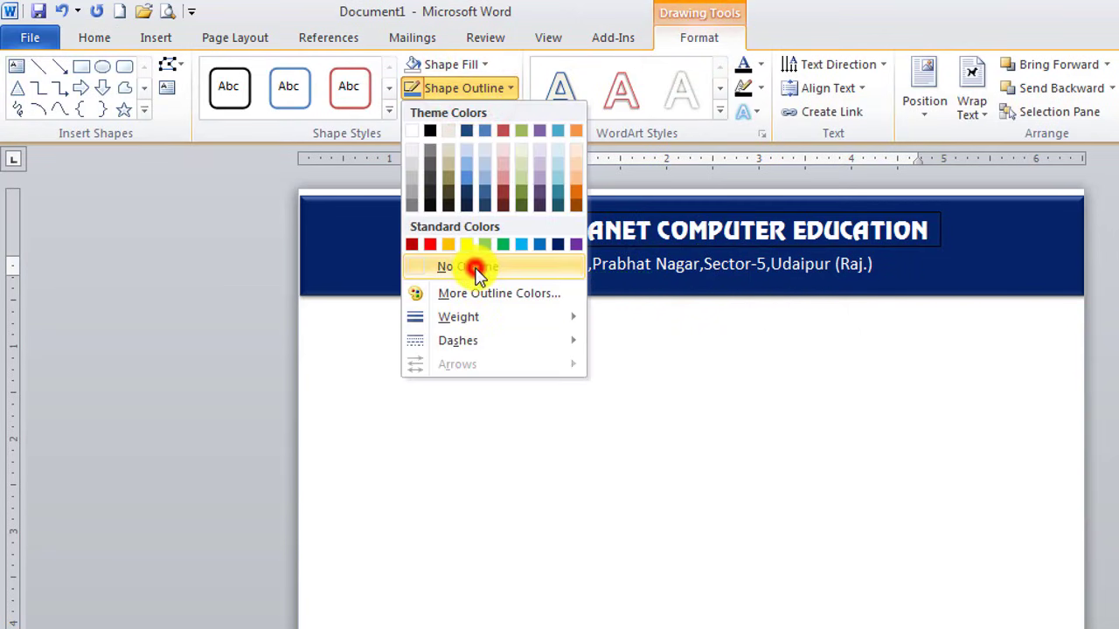
click(987, 253)
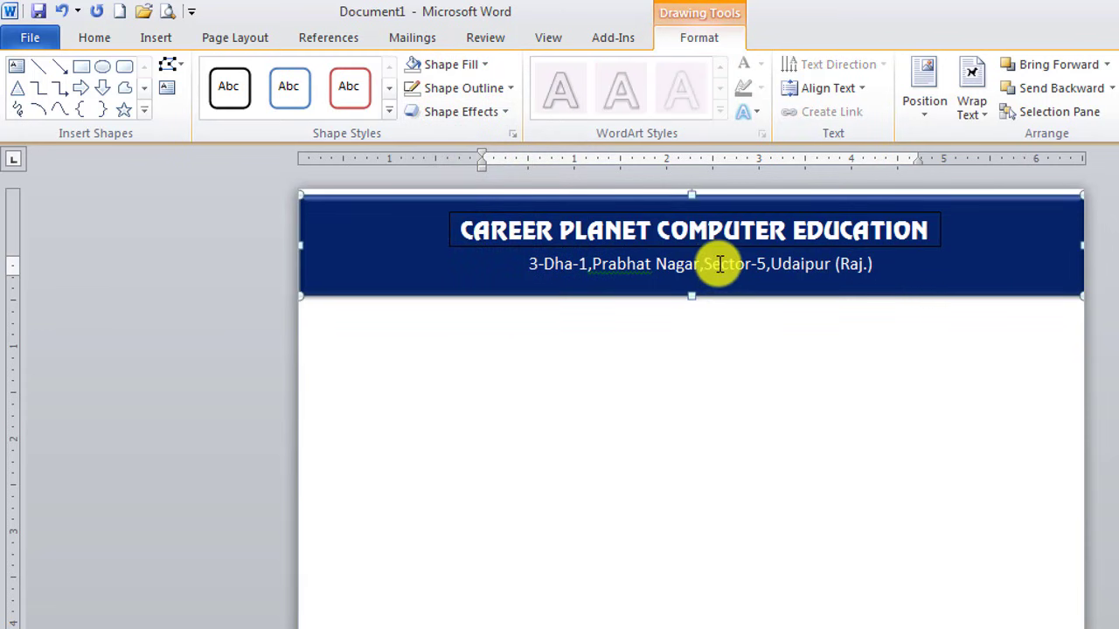
click(718, 265)
click(536, 282)
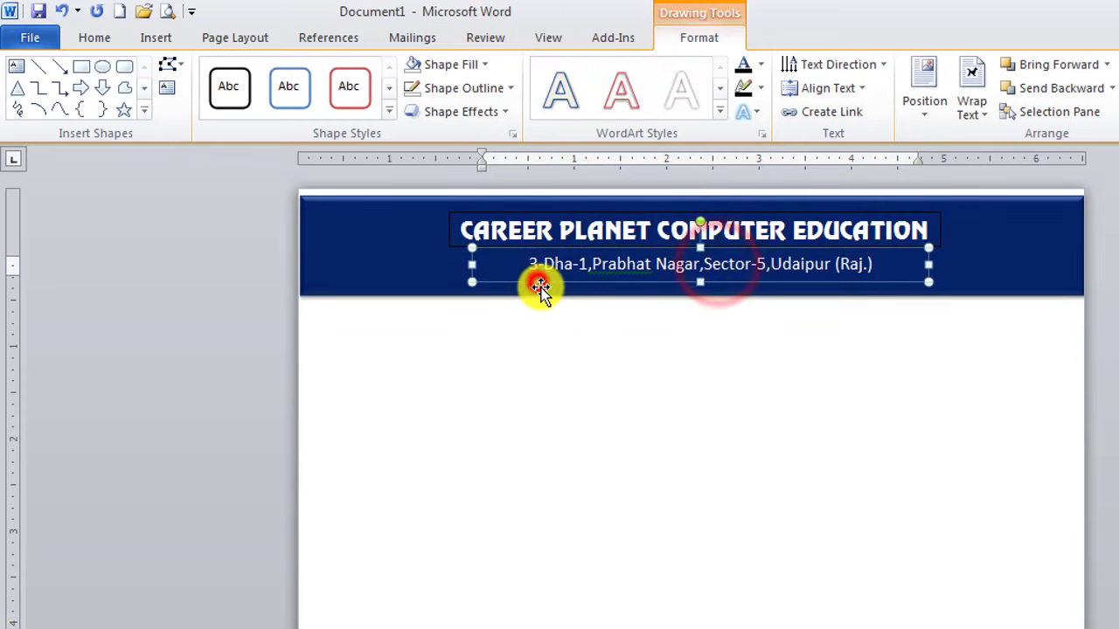
Step: Make the address text bold and change its font from the Font list
click(91, 37)
click(179, 104)
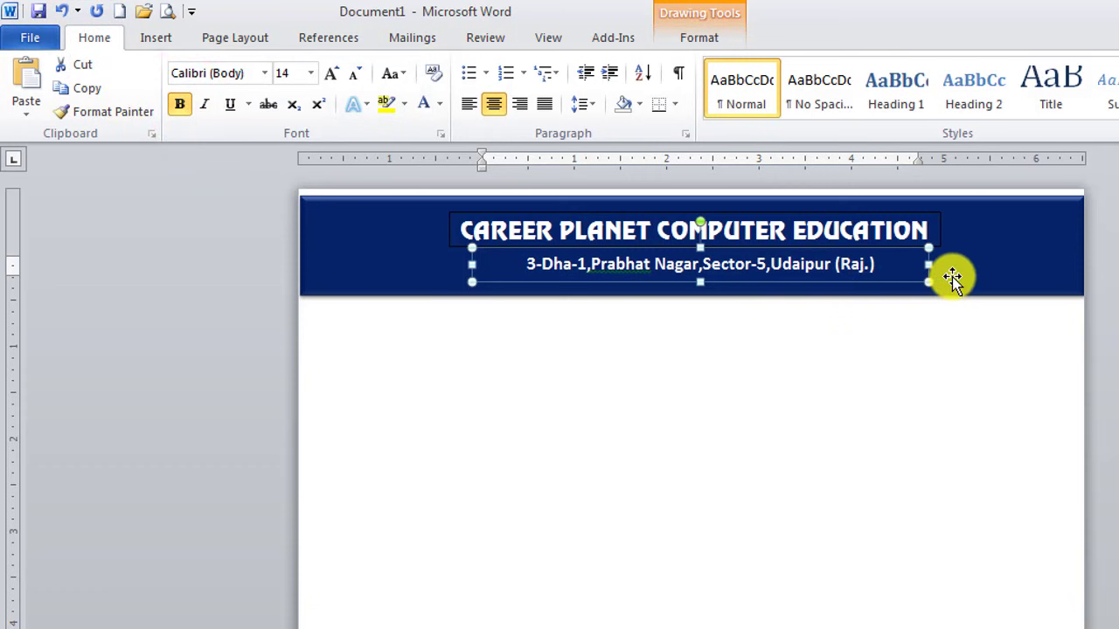
text(5)
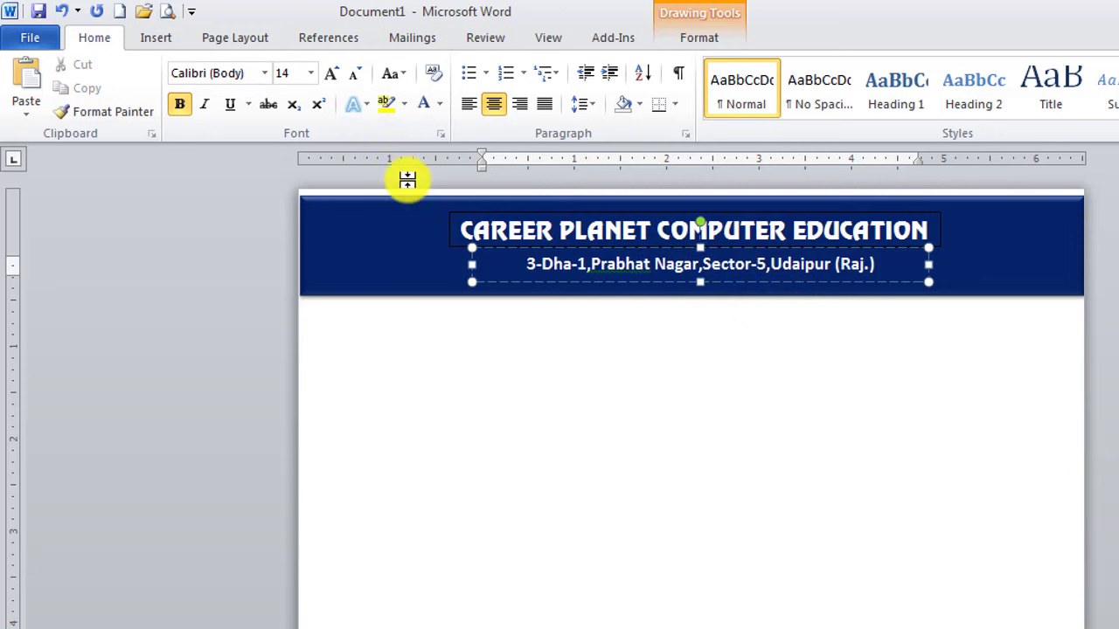
click(264, 74)
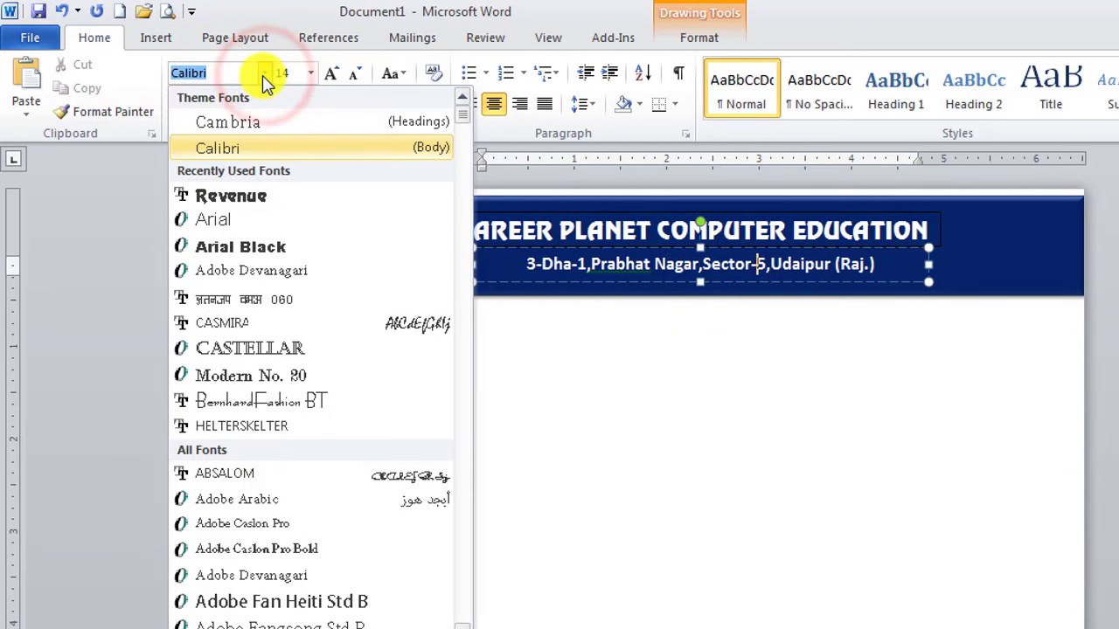
click(246, 249)
click(584, 331)
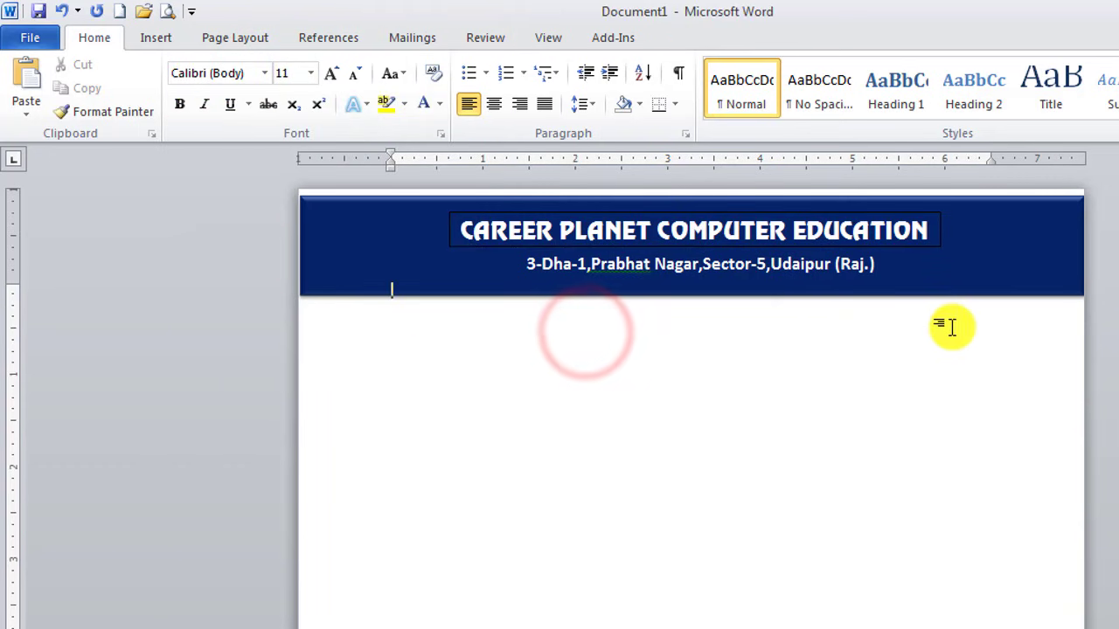
click(431, 265)
click(153, 37)
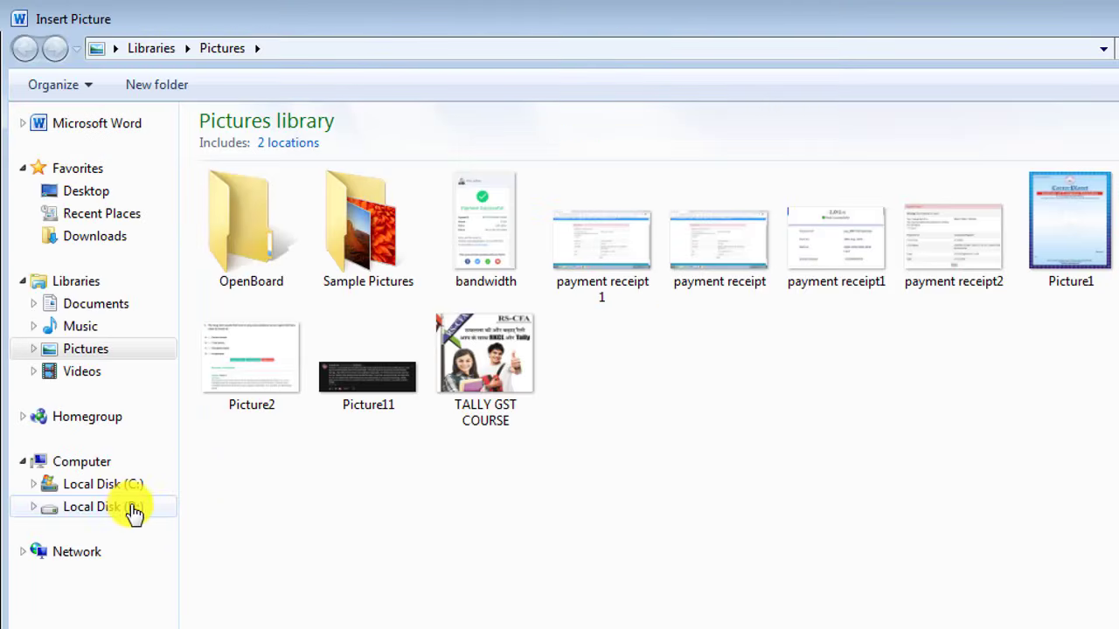
Step: Insert the Career Planet logo from D:\camtasita\Title just below the blue header band
click(129, 507)
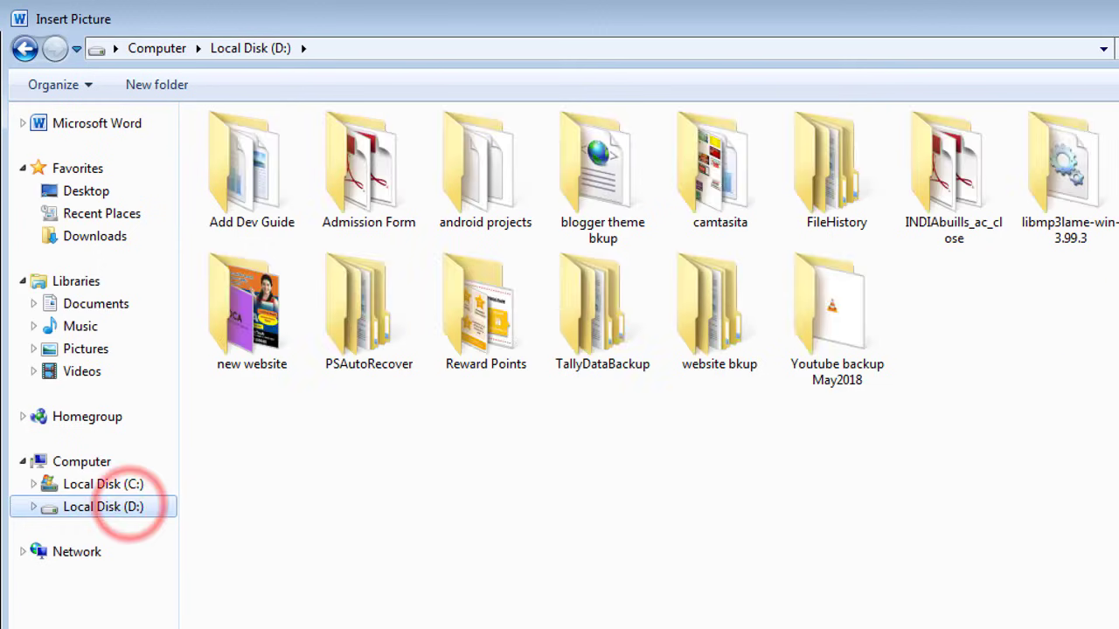
click(728, 208)
double_click(728, 207)
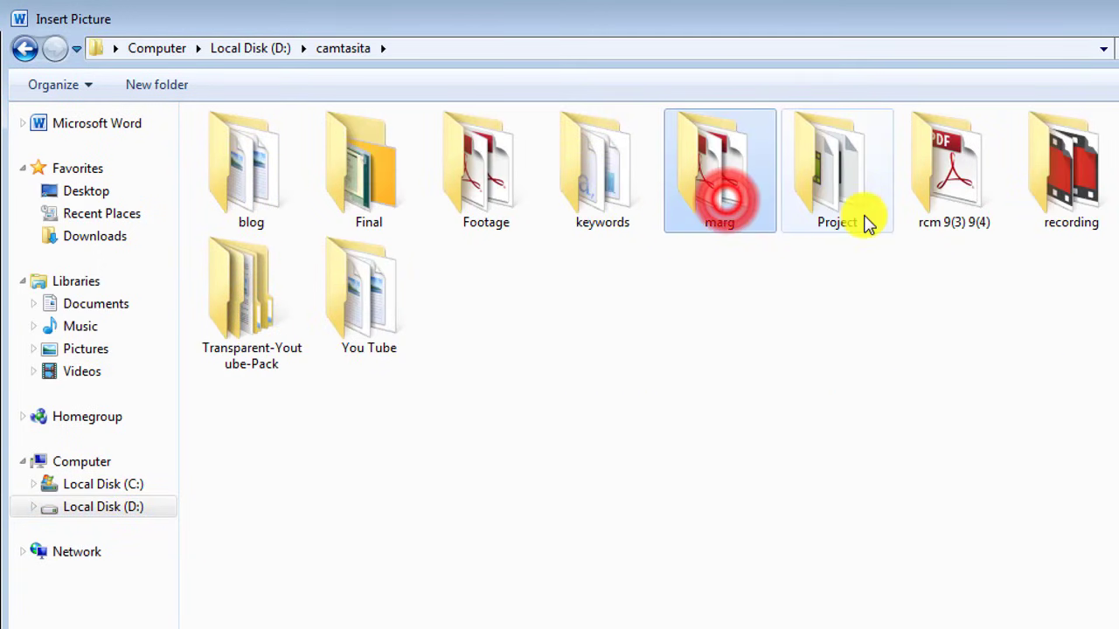
key(t)
key(Return)
double_click(934, 179)
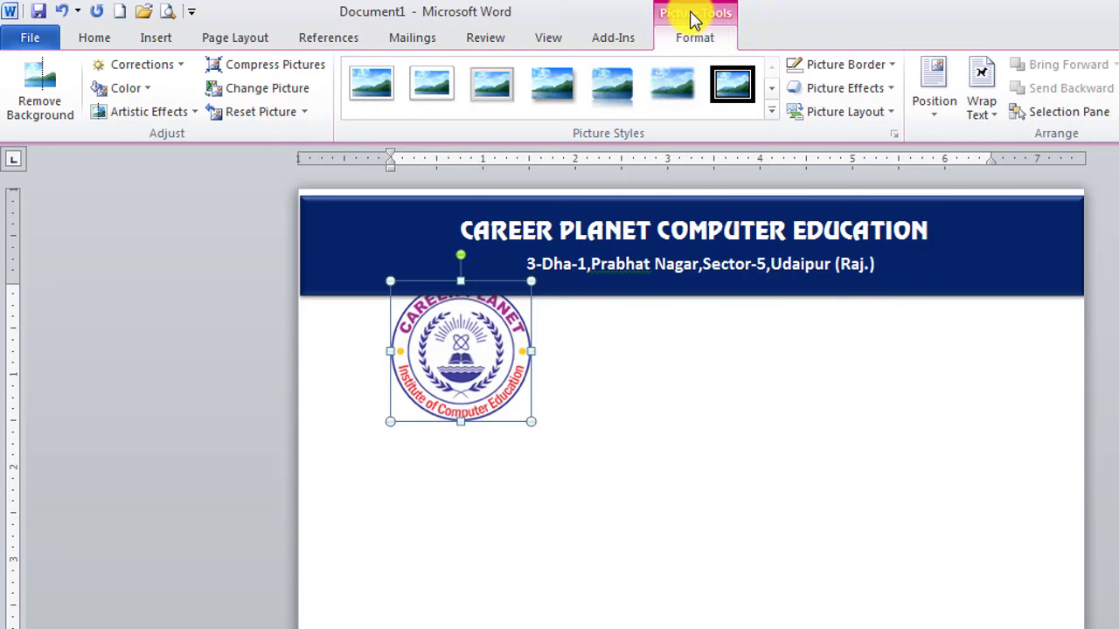
Step: Set the logo to In Front of Text, then move and shrink it into the header band's left end
click(997, 124)
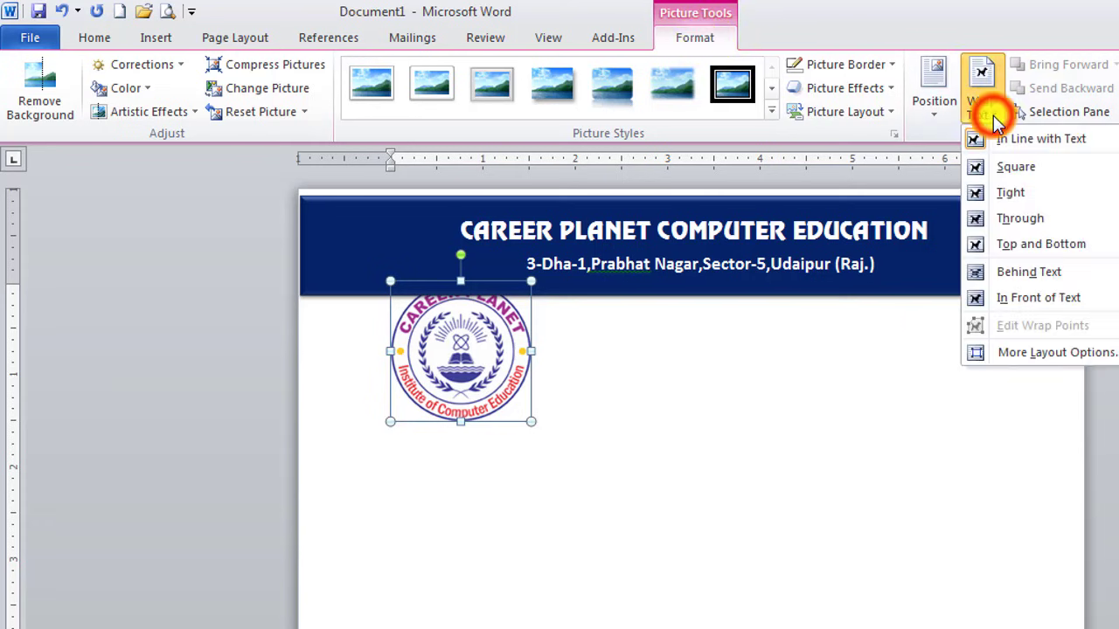
click(1029, 302)
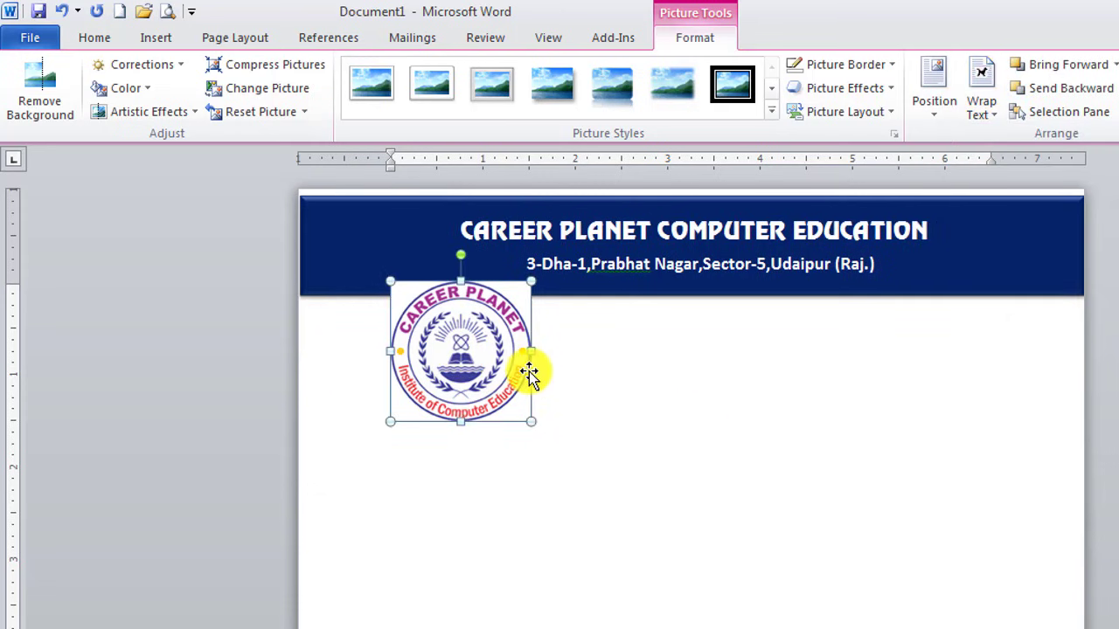
drag(482, 374, 407, 289)
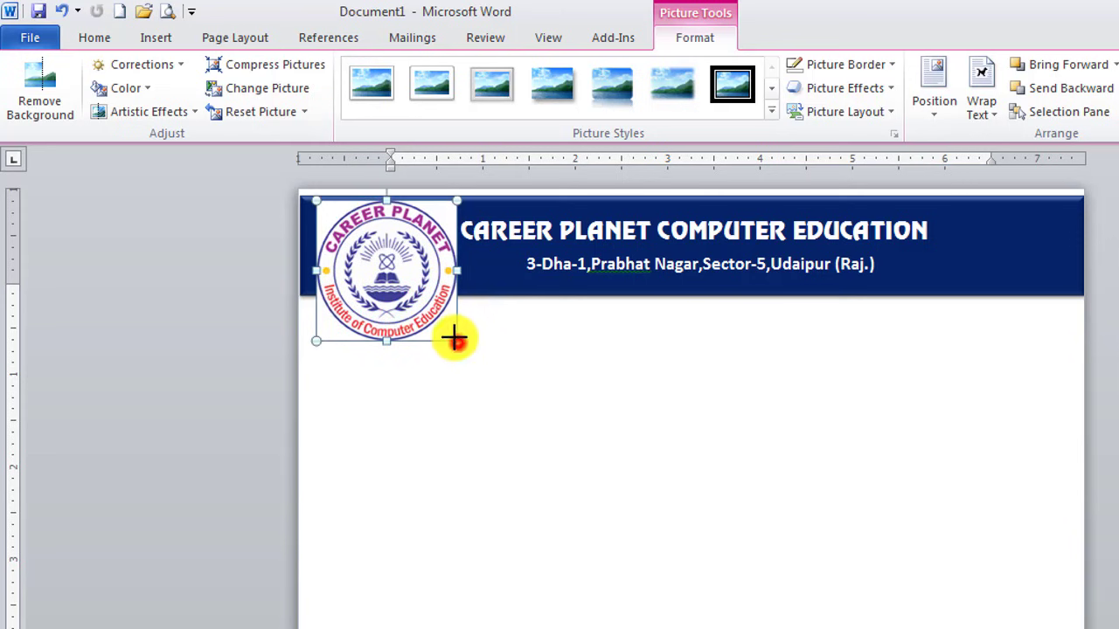
mouse_move(456, 340)
mouse_down()
mouse_move(394, 277)
mouse_move(401, 261)
mouse_up()
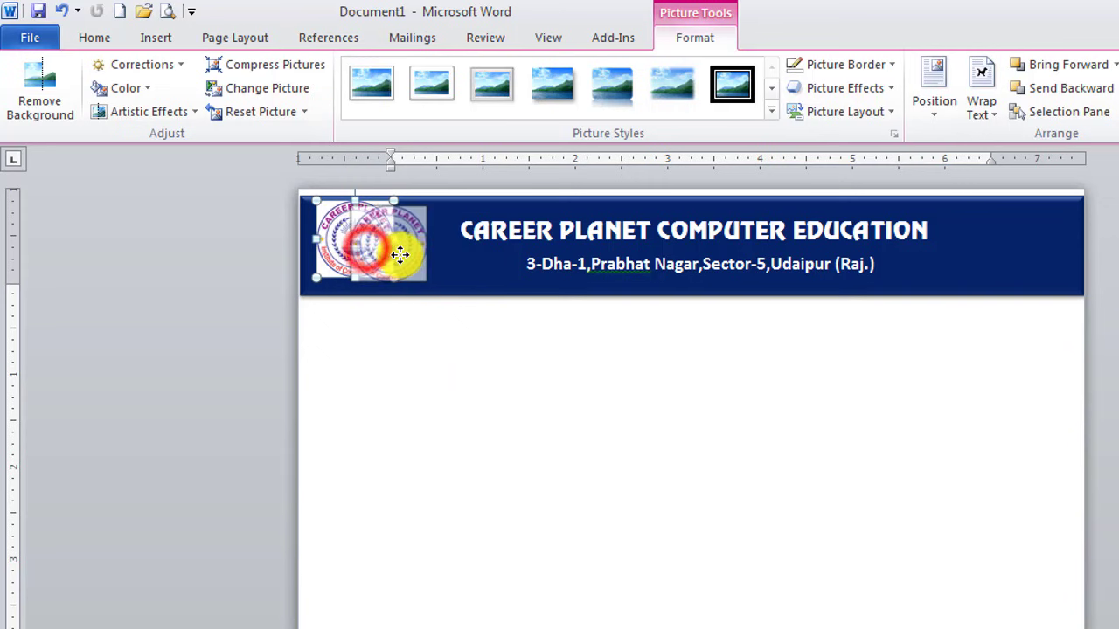
click(509, 345)
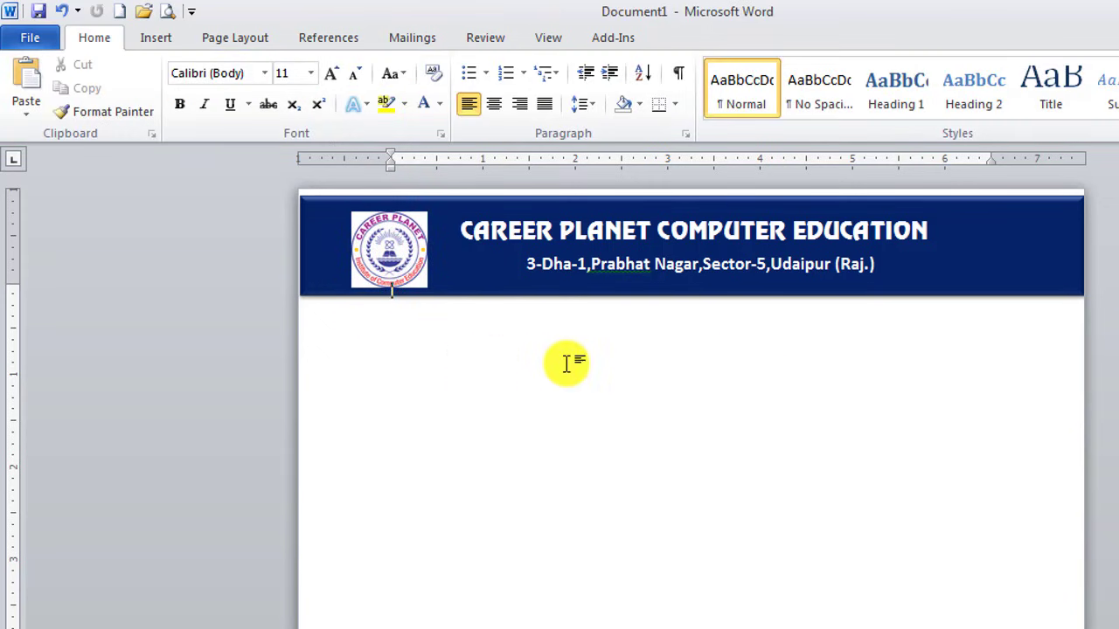
scroll(619, 361, down, 4)
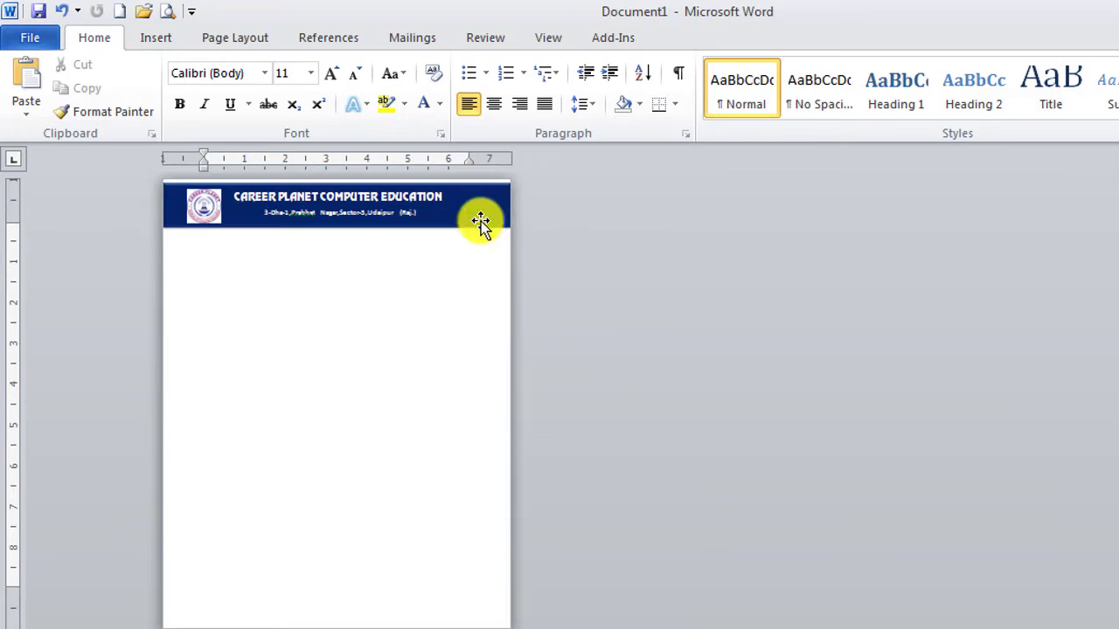
scroll(537, 295, down, 2)
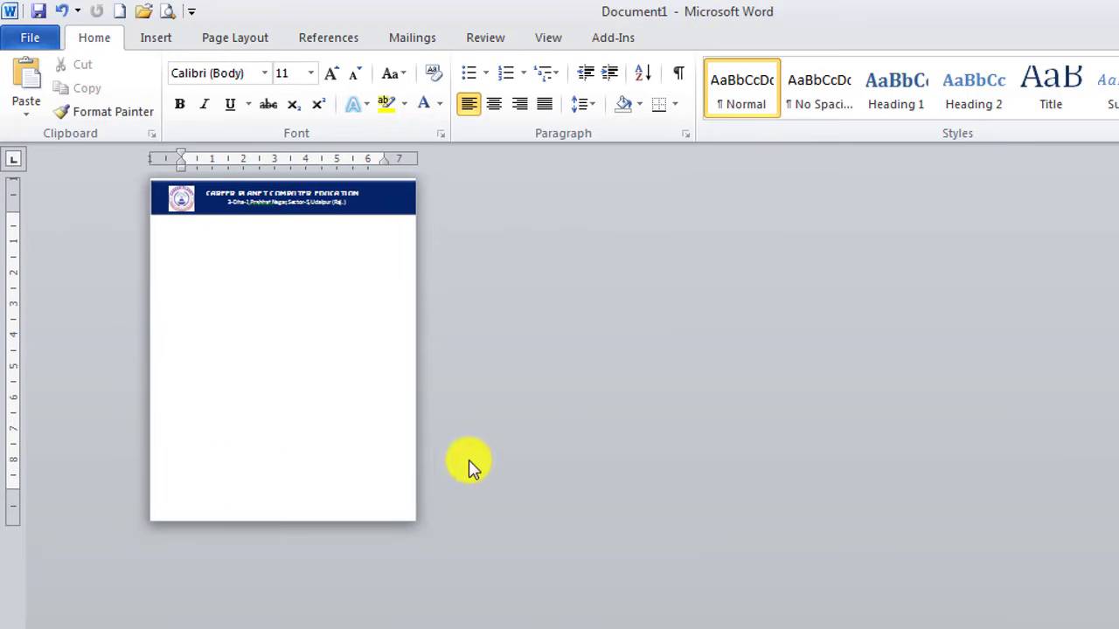
scroll(300, 332, up, 3)
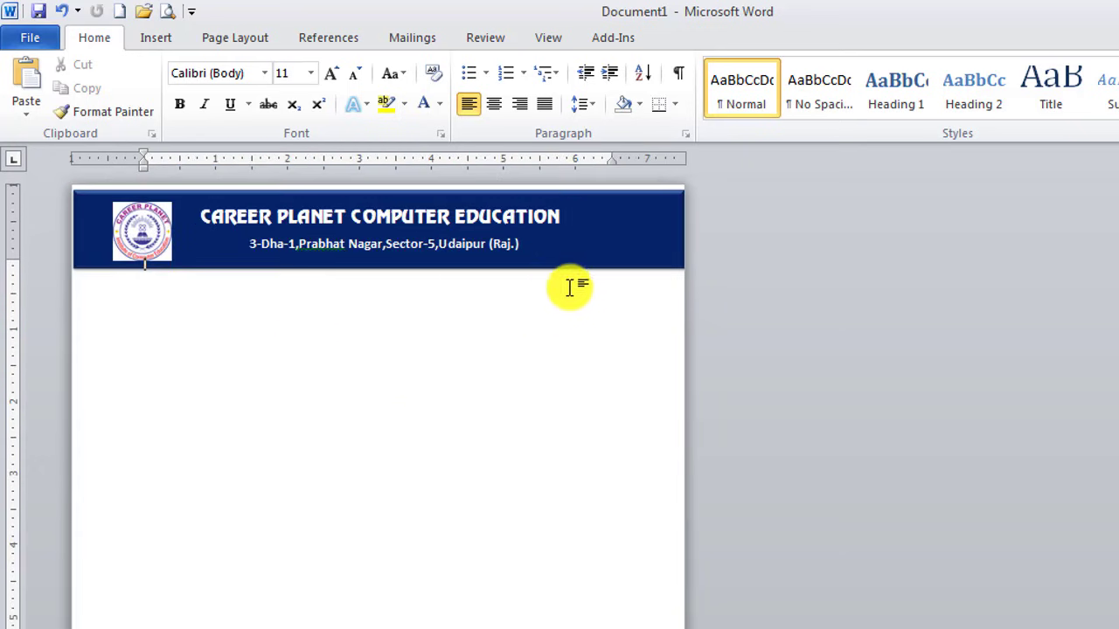
scroll(300, 332, up, 3)
Step: Duplicate the navy header rectangle with Ctrl+D and place the copy along the page bottom
click(588, 268)
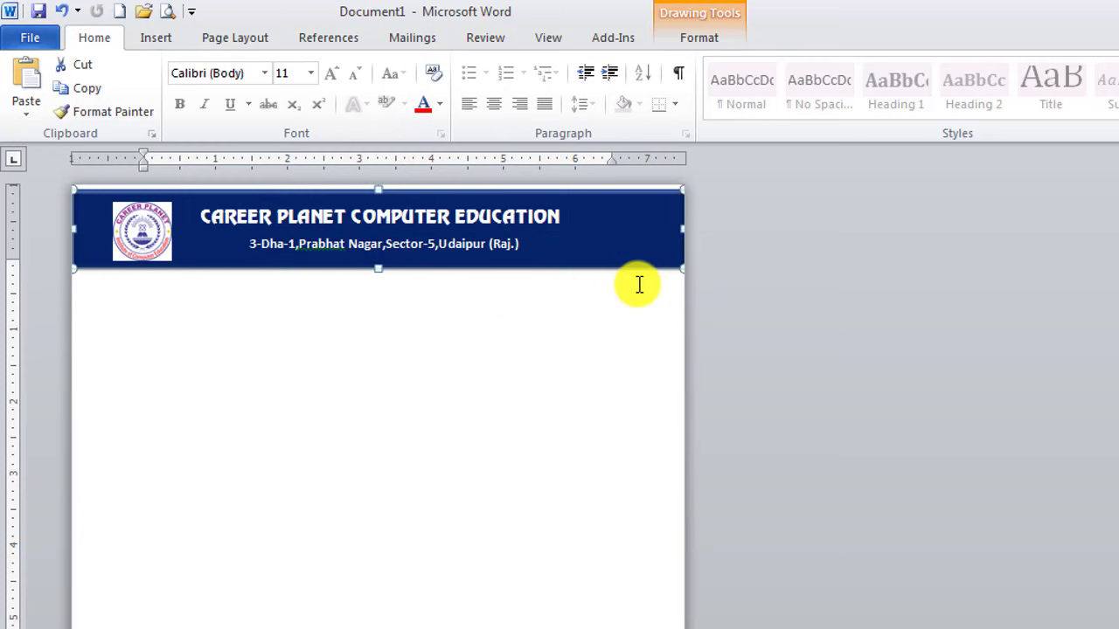
key(ctrl+d)
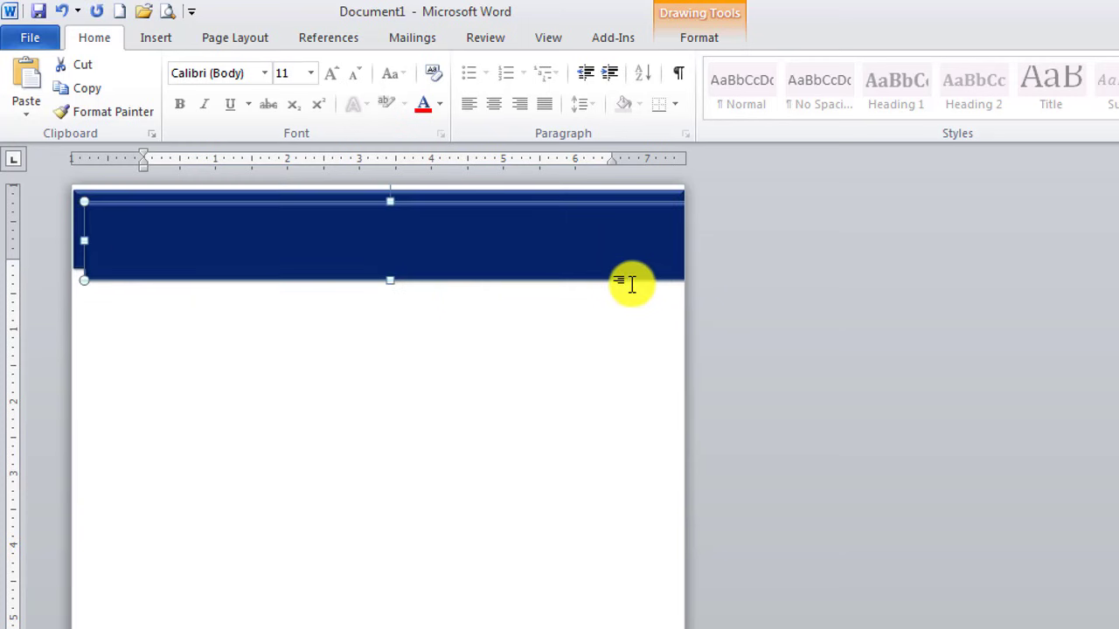
drag(565, 251, 560, 628)
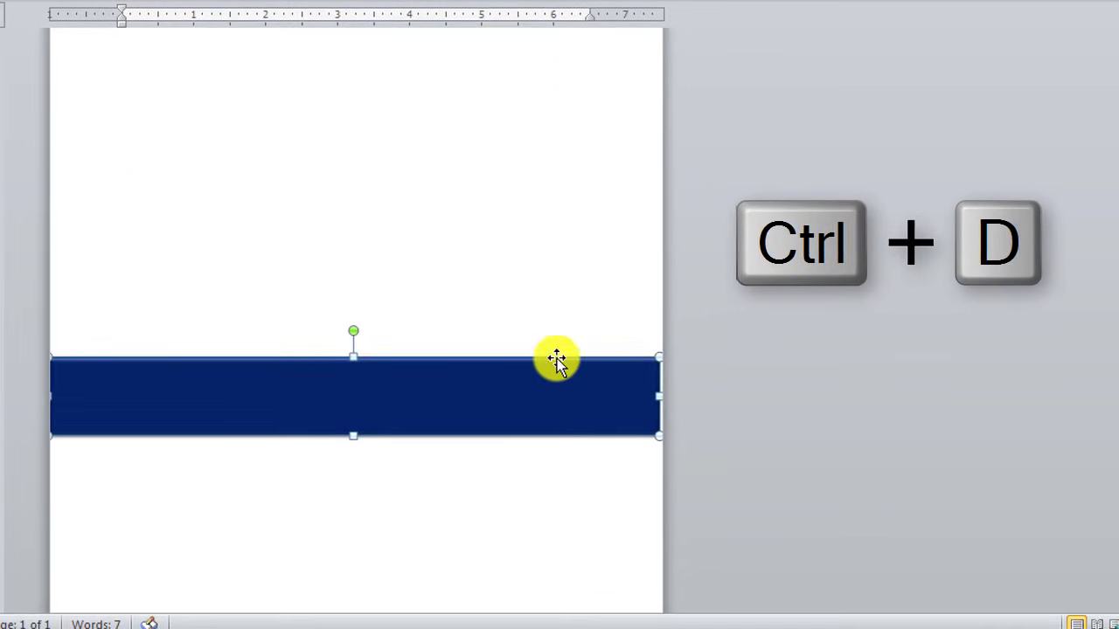
mouse_move(521, 396)
mouse_down()
mouse_move(537, 342)
mouse_move(502, 550)
mouse_up()
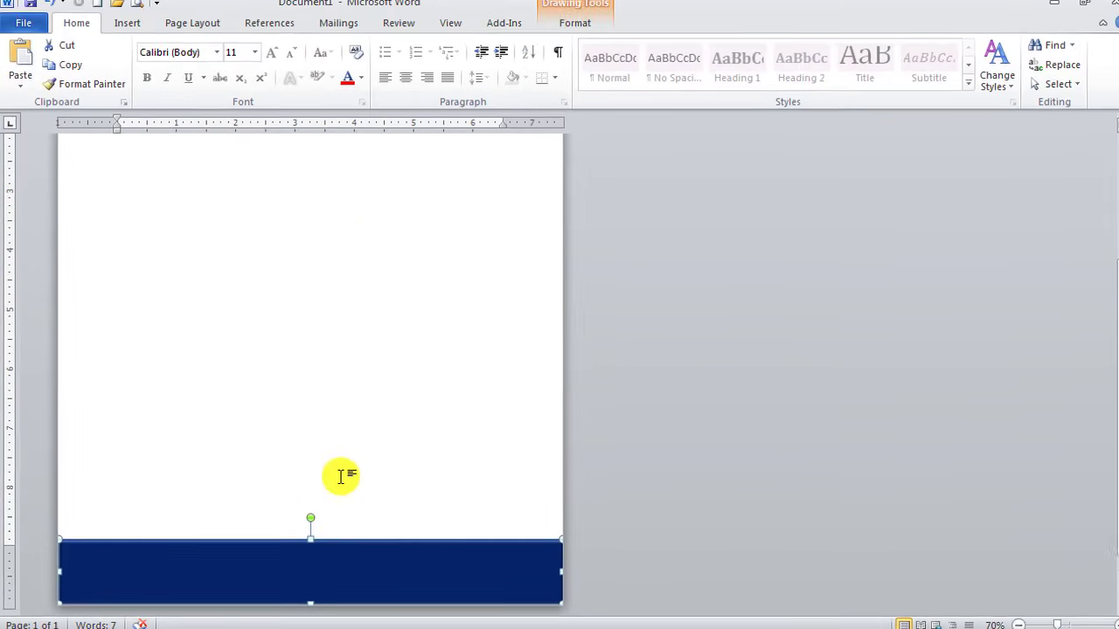
scroll(259, 424, up, 2)
scroll(224, 569, up, 3)
Step: Draw a text box on the footer band's left and type the institute's e-mail address
click(126, 30)
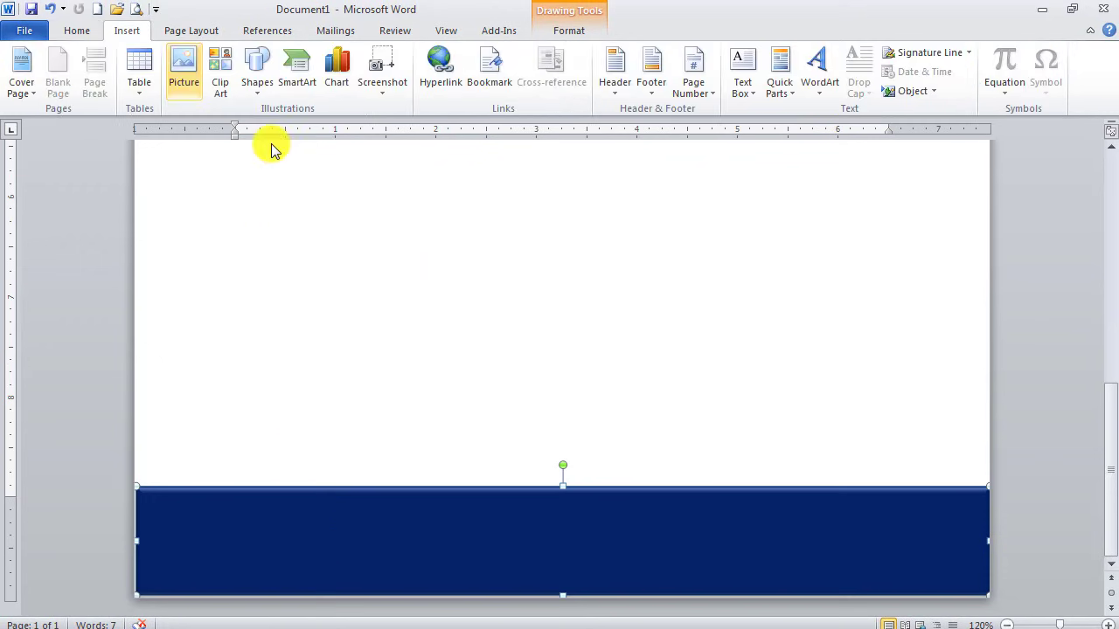
click(744, 85)
click(793, 434)
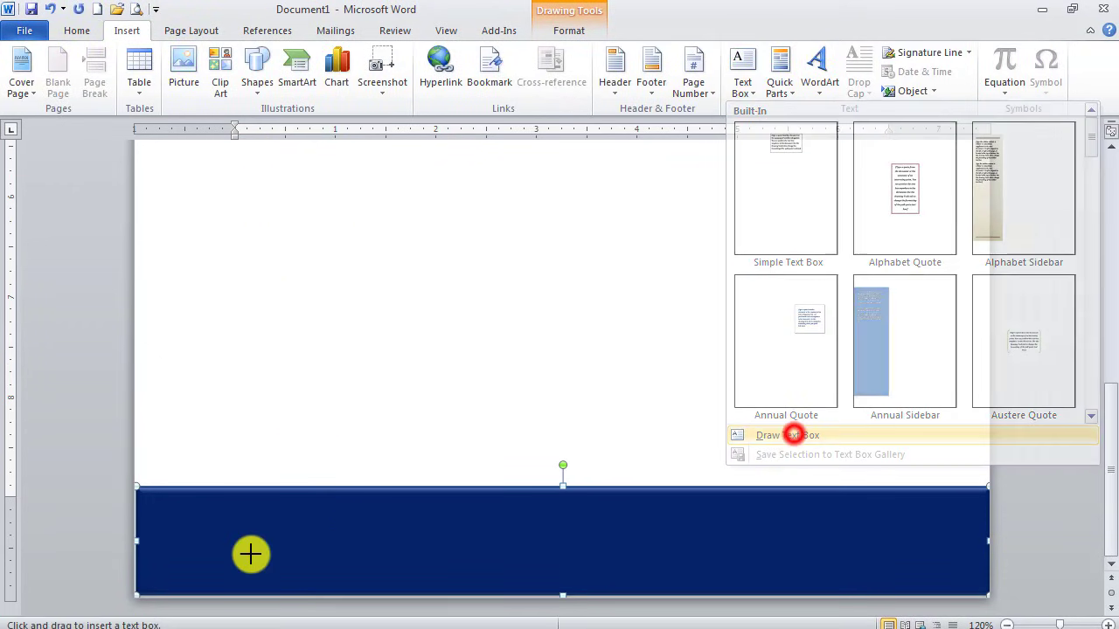
drag(169, 512, 359, 548)
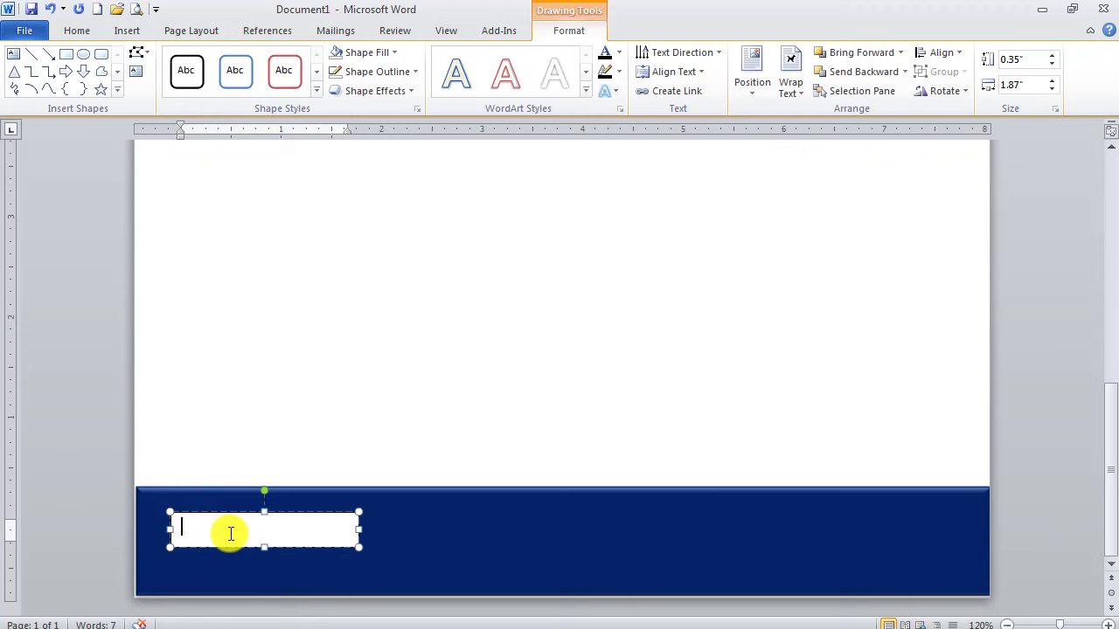
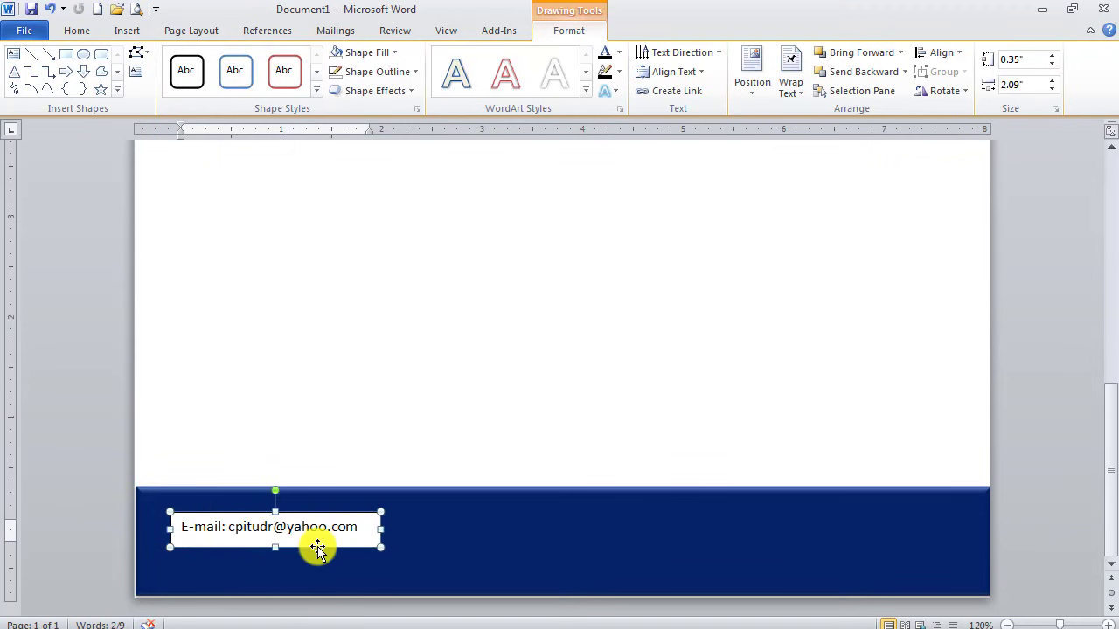
click(369, 548)
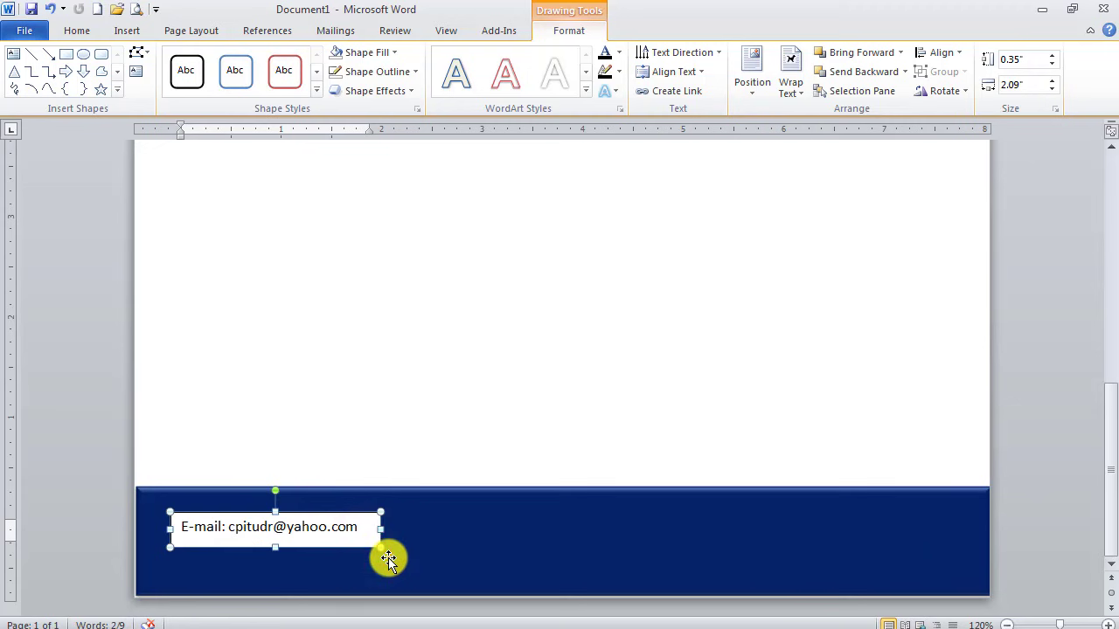
Step: Copy the e-mail box to the band's right and edit it into the website address
key(ctrl+c)
key(ctrl+v)
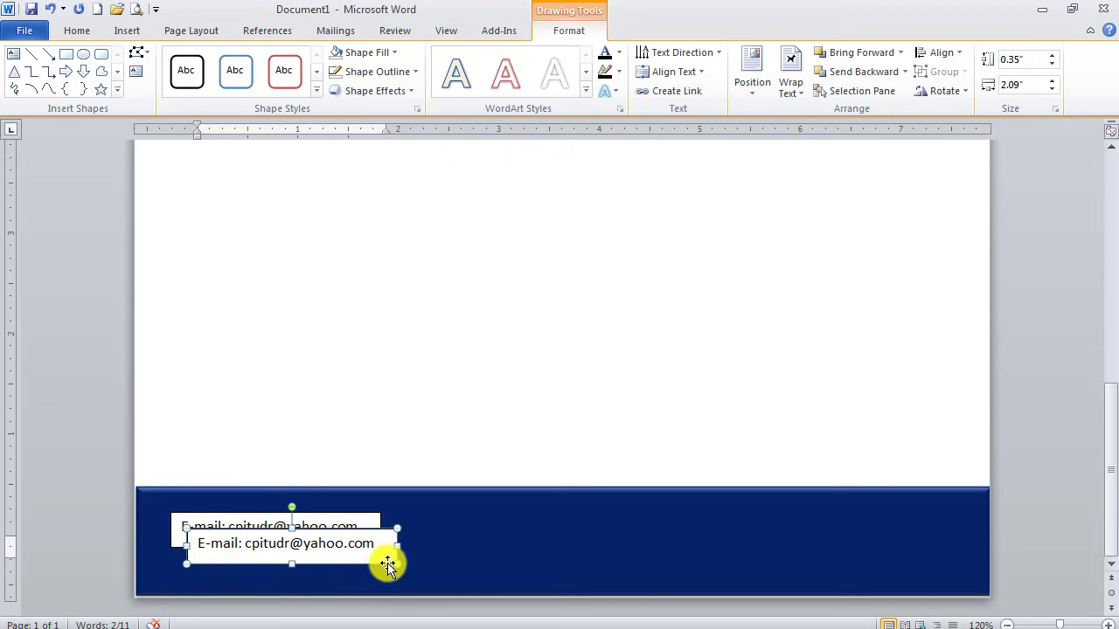
drag(387, 565, 940, 551)
click(757, 531)
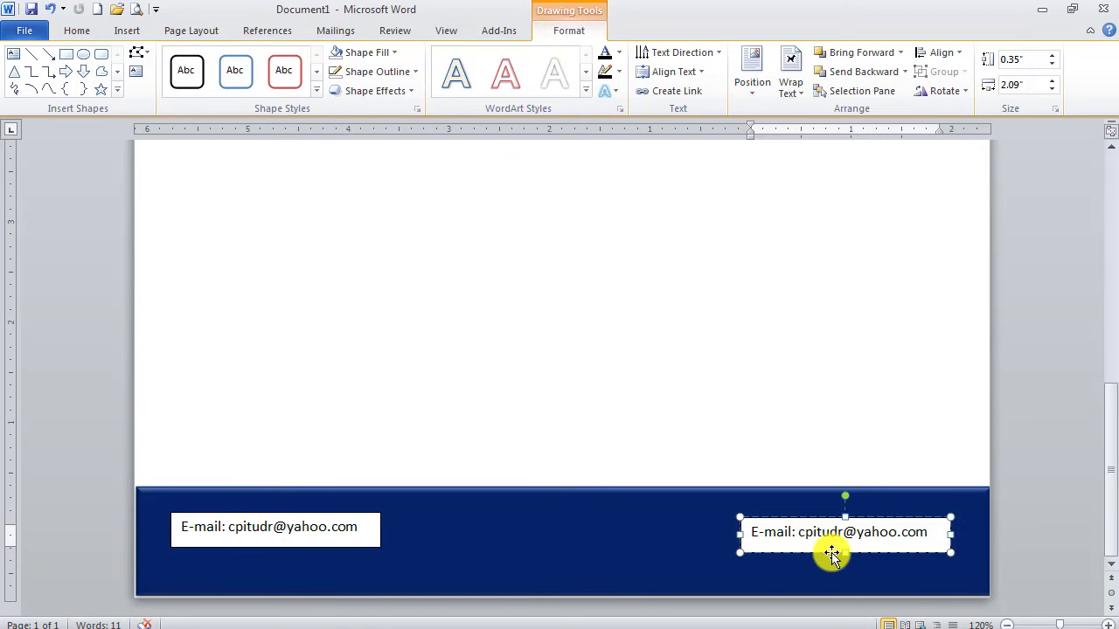
click(777, 530)
key(BackSpace)
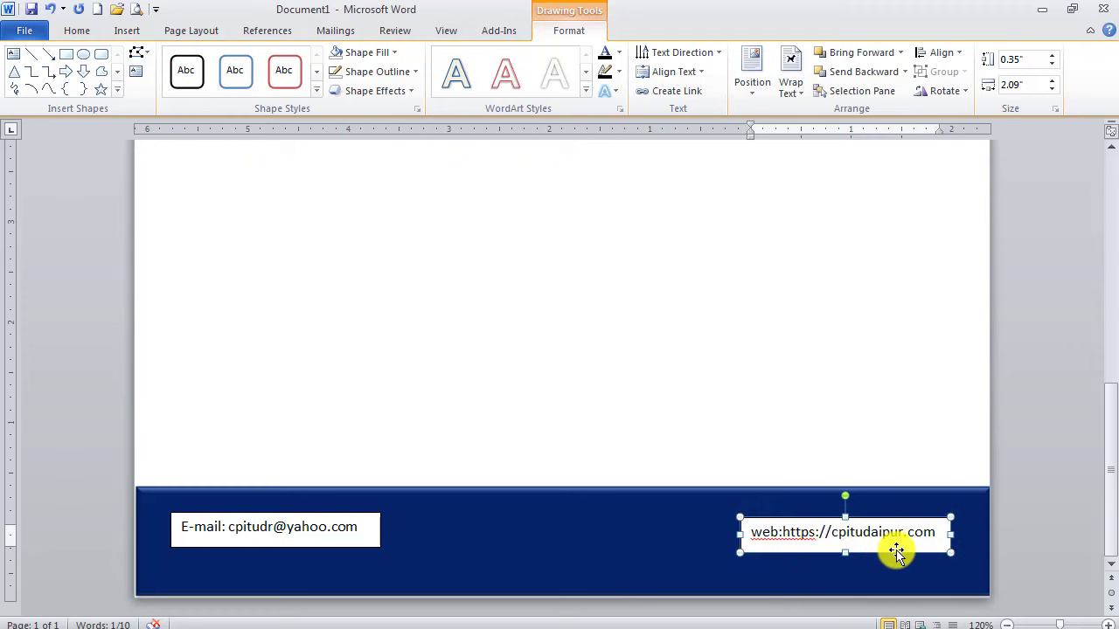
shift+click(374, 545)
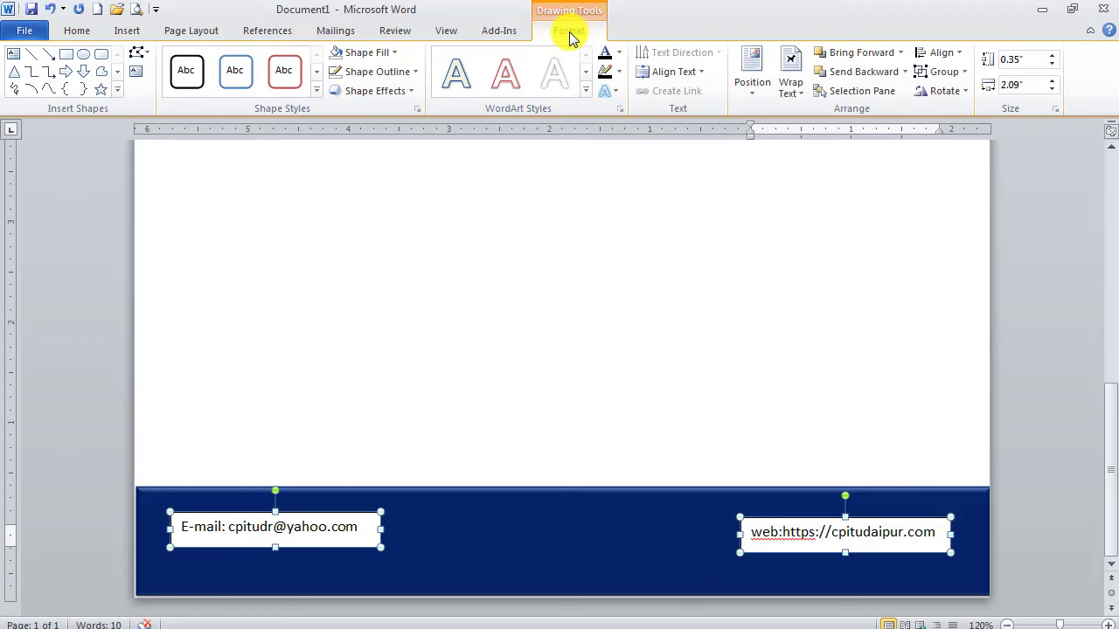
Step: Give both footer text boxes no fill, no outline, and bold white text
click(368, 54)
click(368, 199)
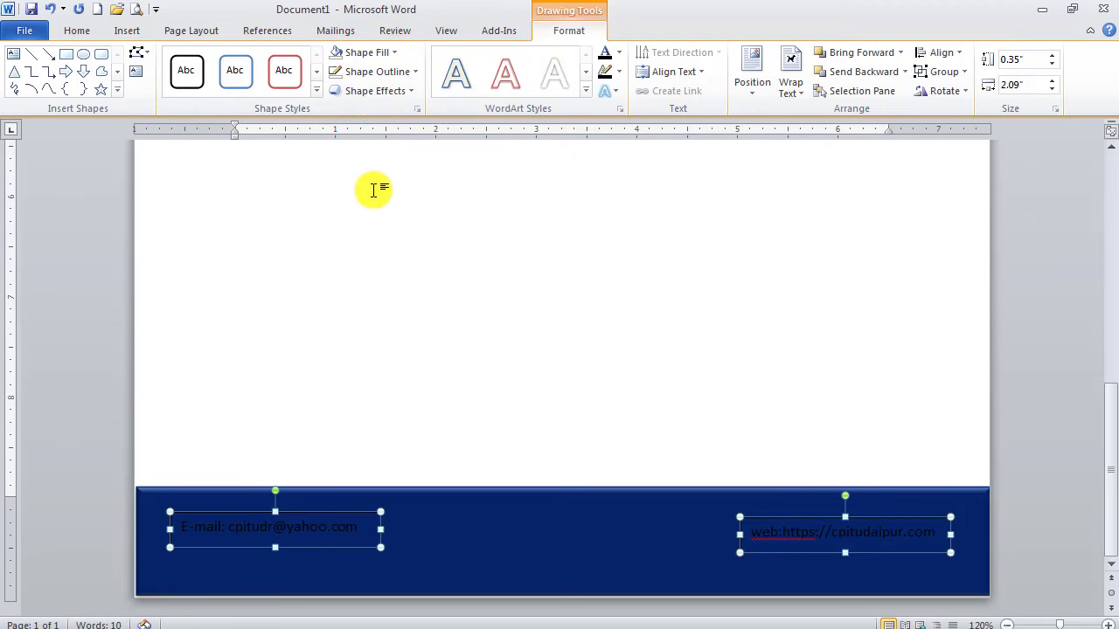
click(382, 77)
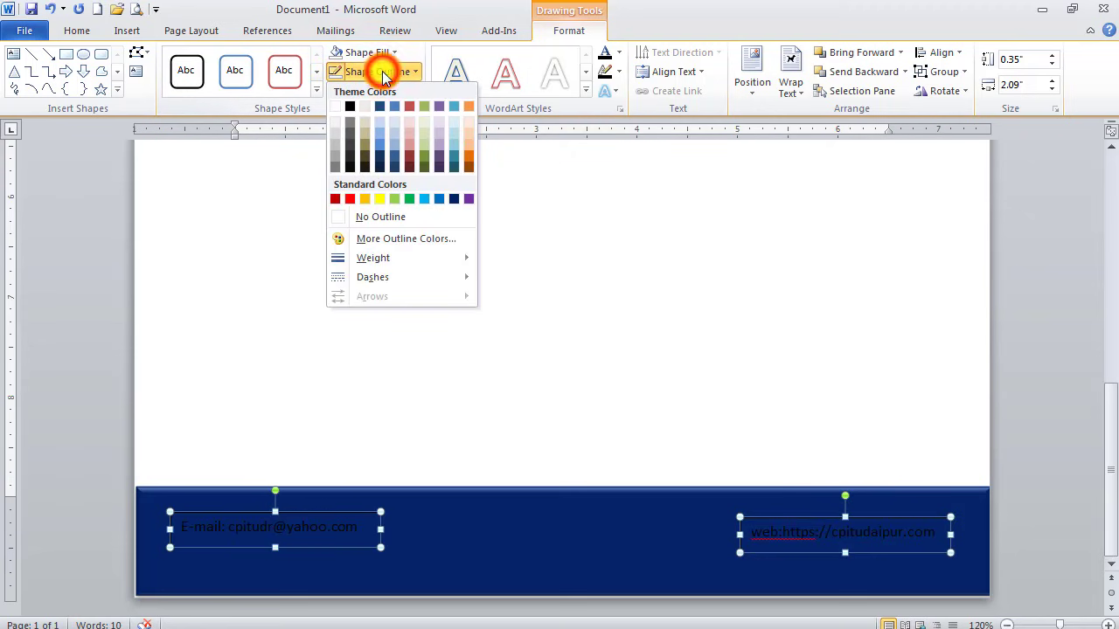
click(371, 222)
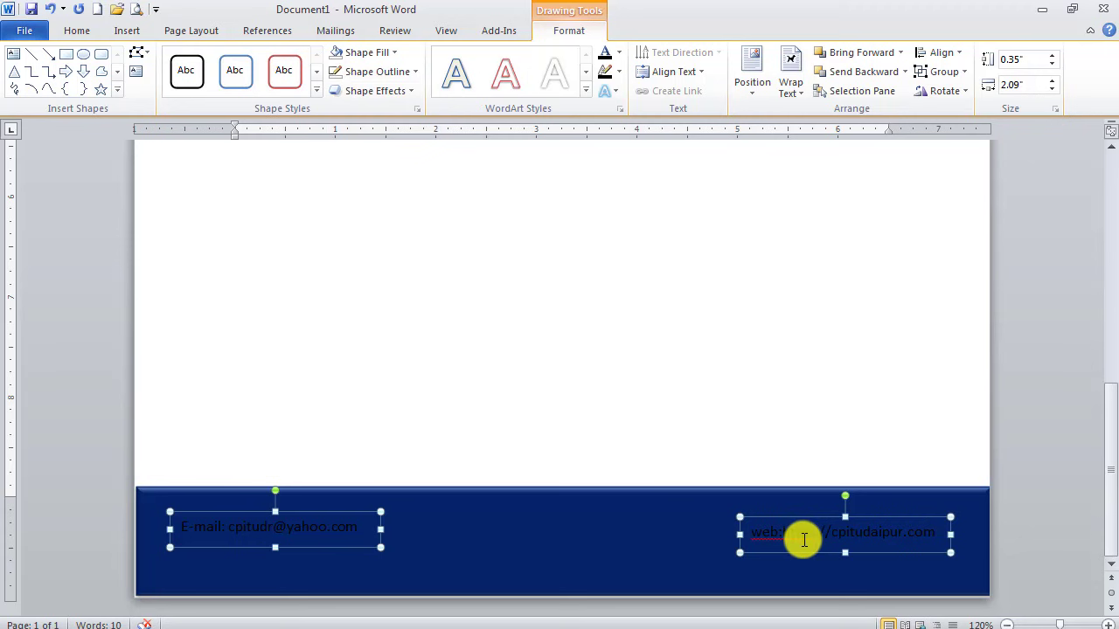
click(79, 30)
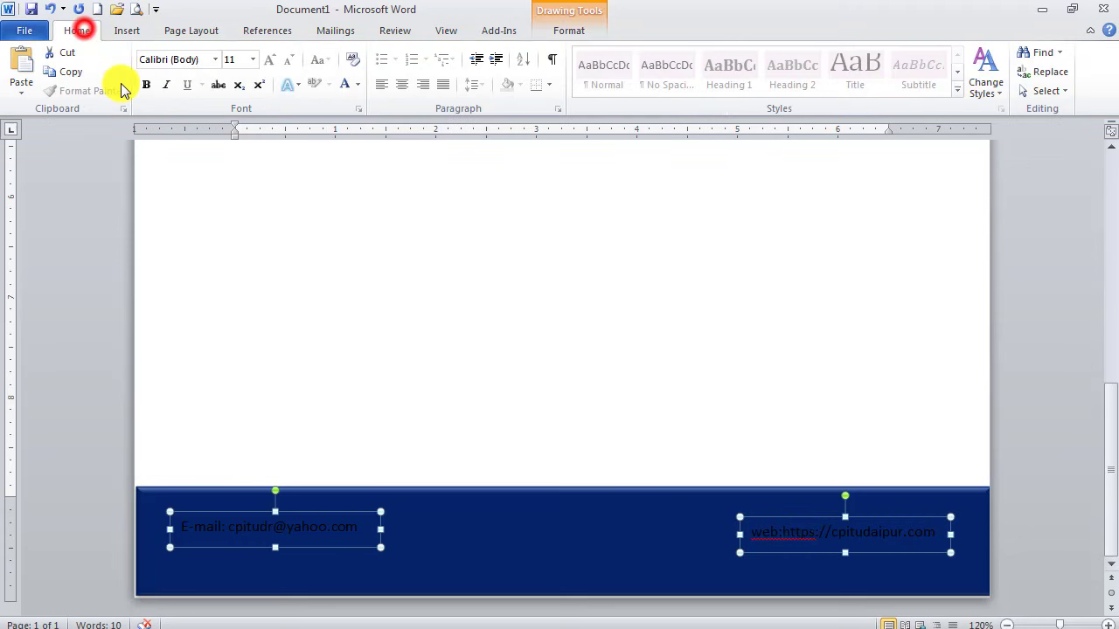
click(345, 83)
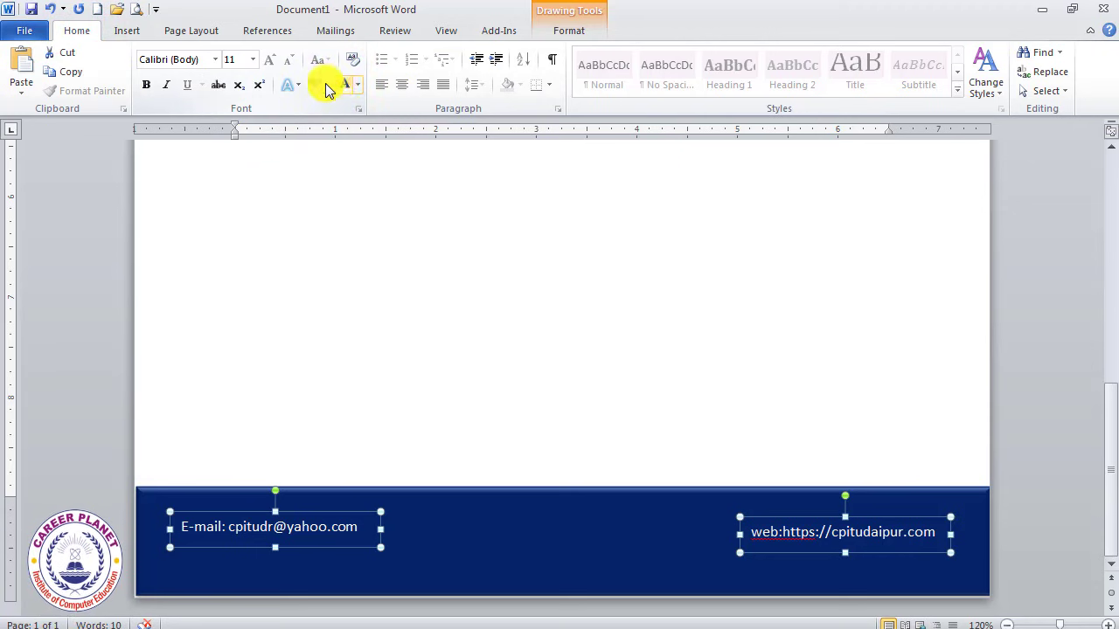
click(145, 86)
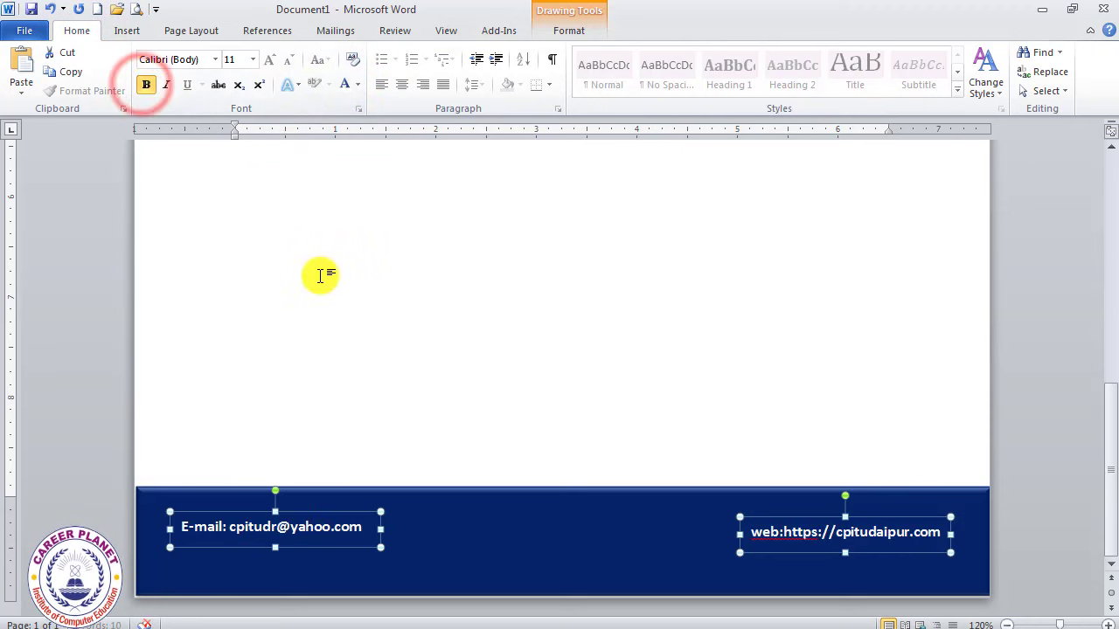
Step: Join the website address onto the 'web:' line, widen that box, and shift the e-mail box right
click(782, 530)
key(Return)
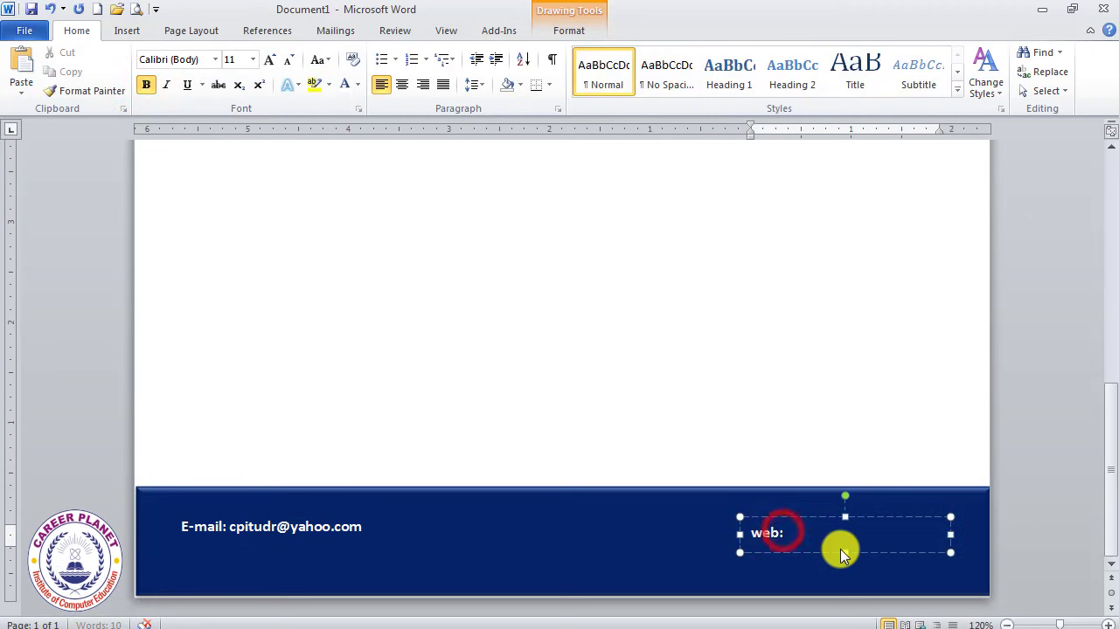
key(BackSpace)
text(https://cpitudaipur.com)
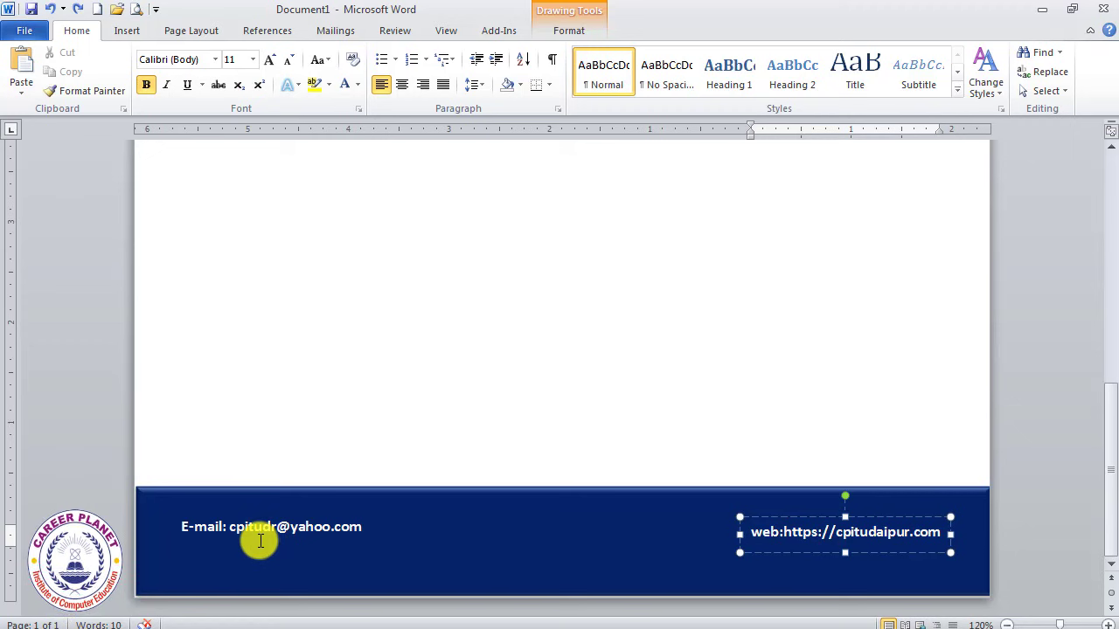
drag(766, 564, 751, 564)
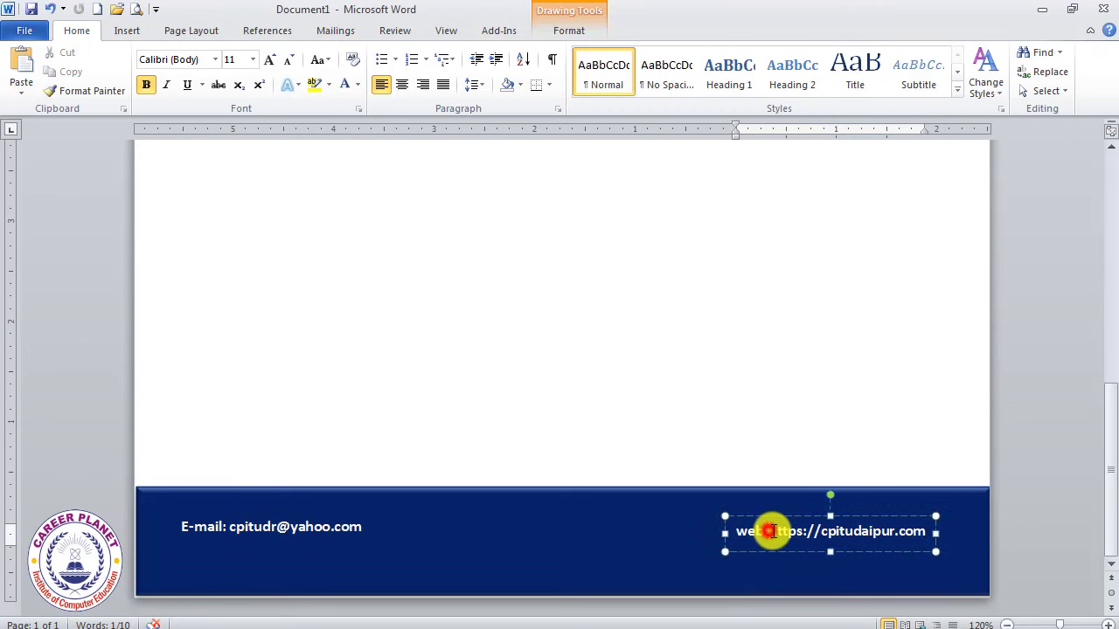
click(769, 531)
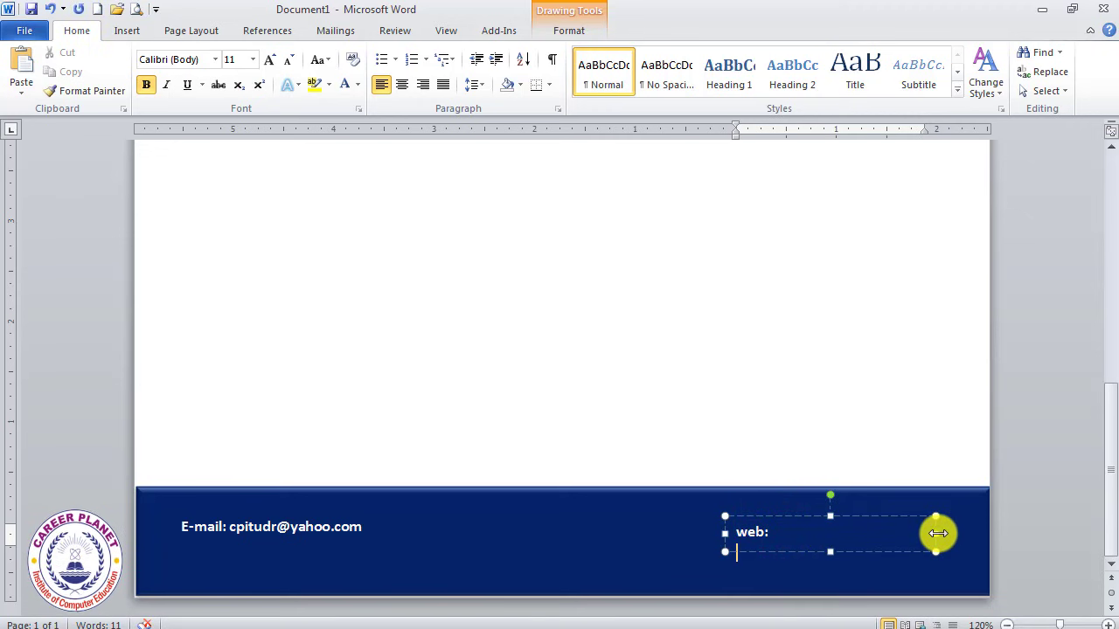
drag(938, 534, 957, 534)
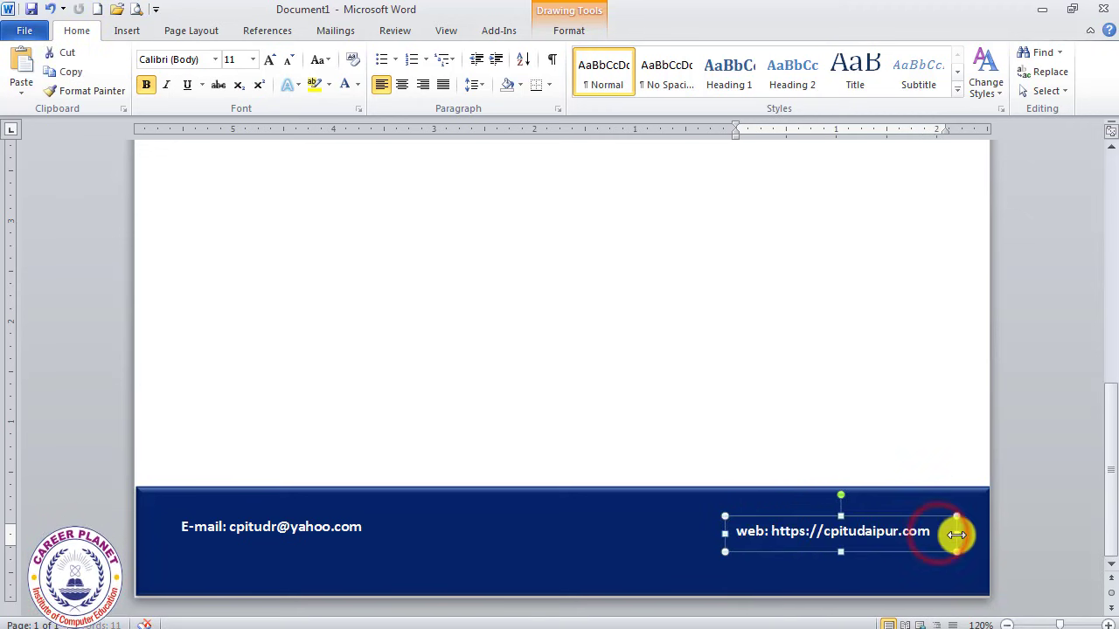
drag(868, 551, 860, 550)
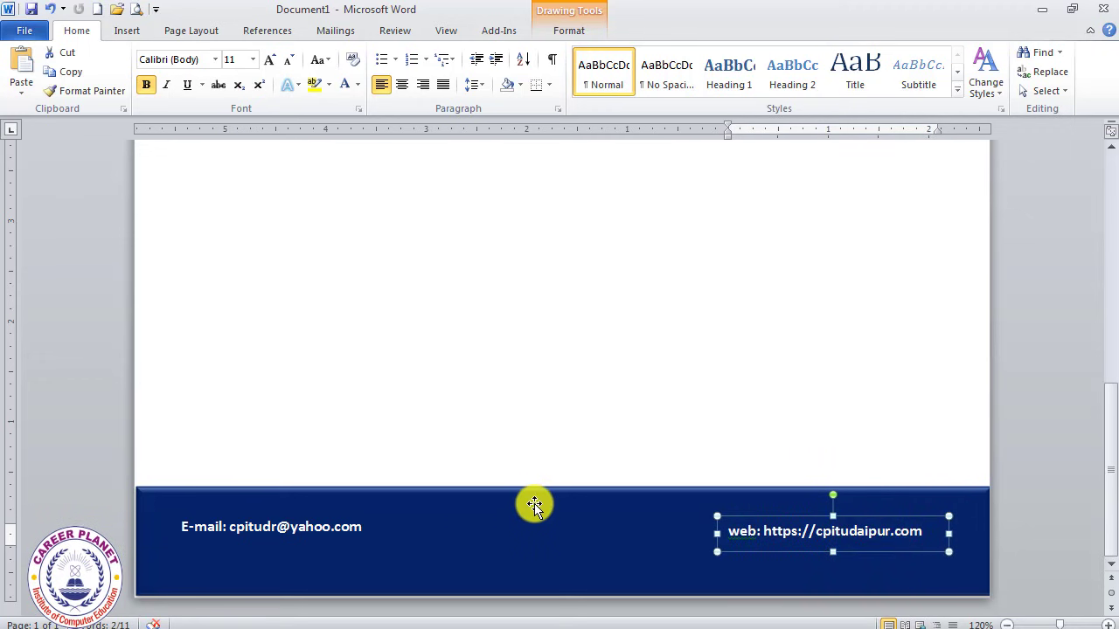
click(353, 526)
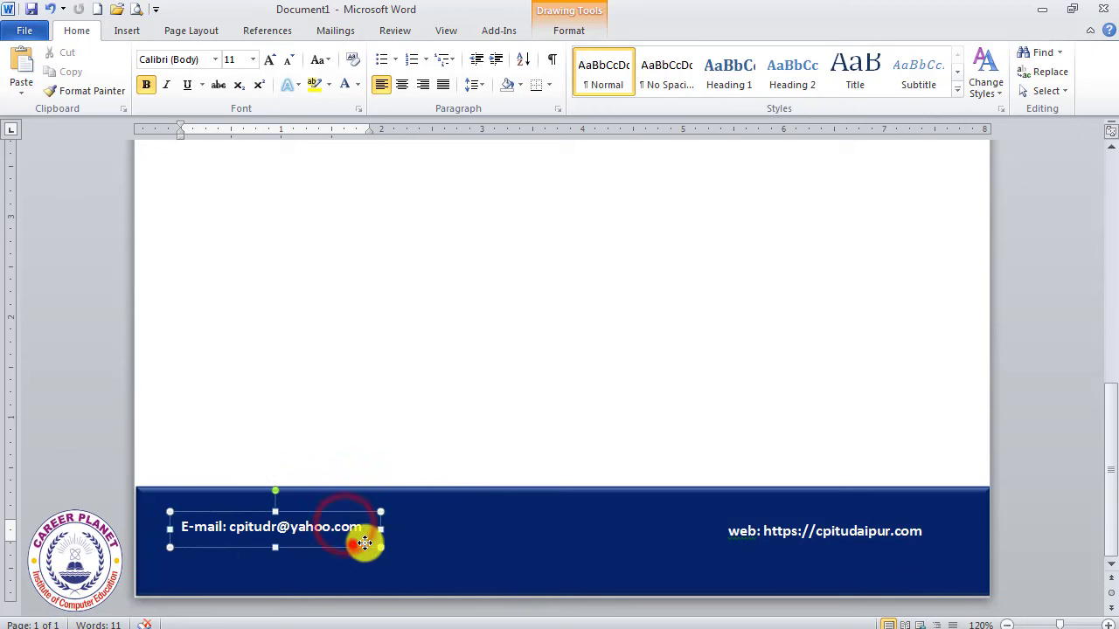
drag(352, 544, 380, 544)
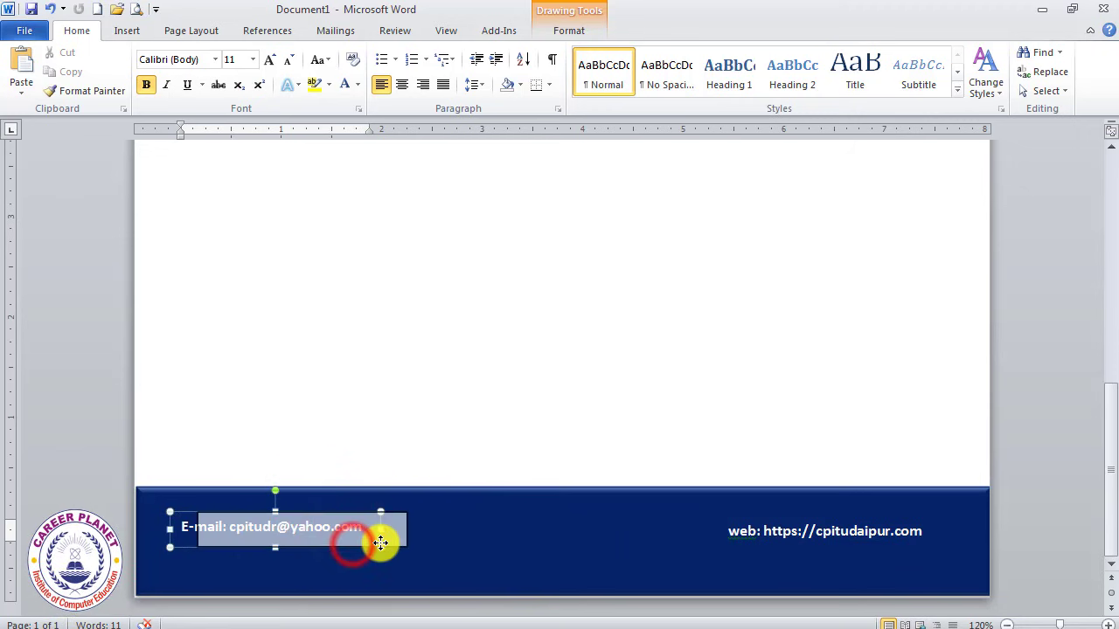
click(128, 31)
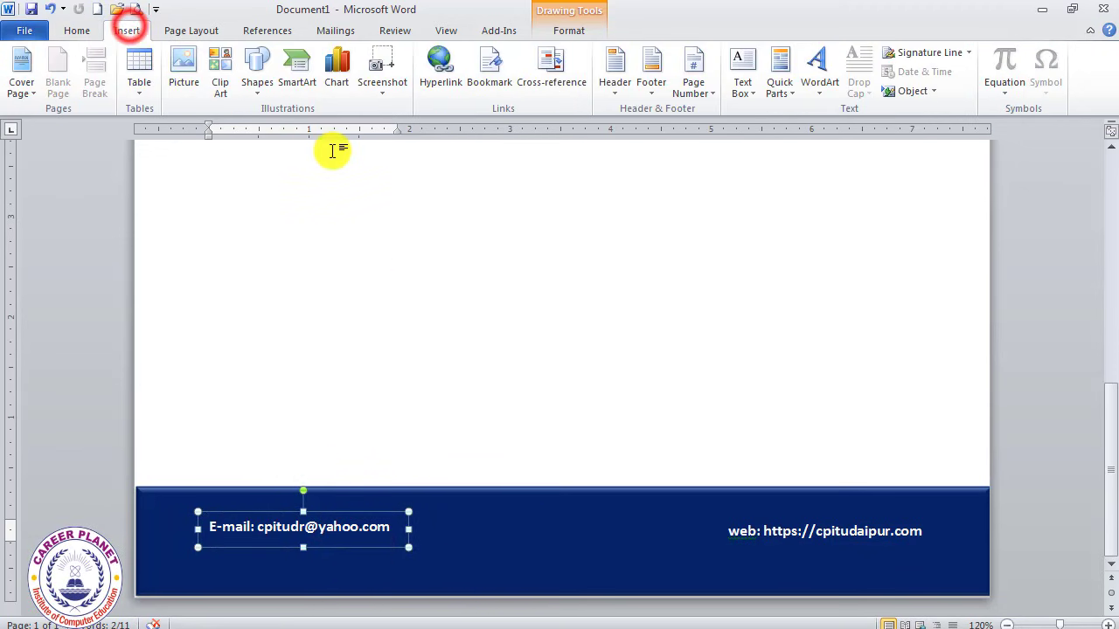
Step: Draw a vertical divider line in the footer centre, coloured white with 2¼ pt weight
click(256, 87)
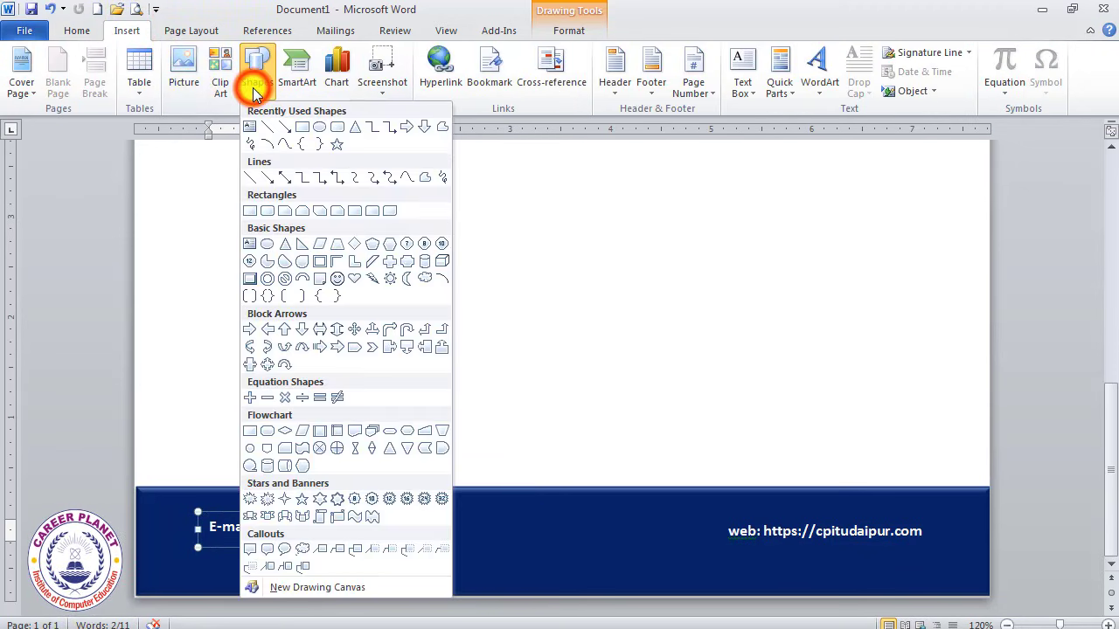
click(277, 134)
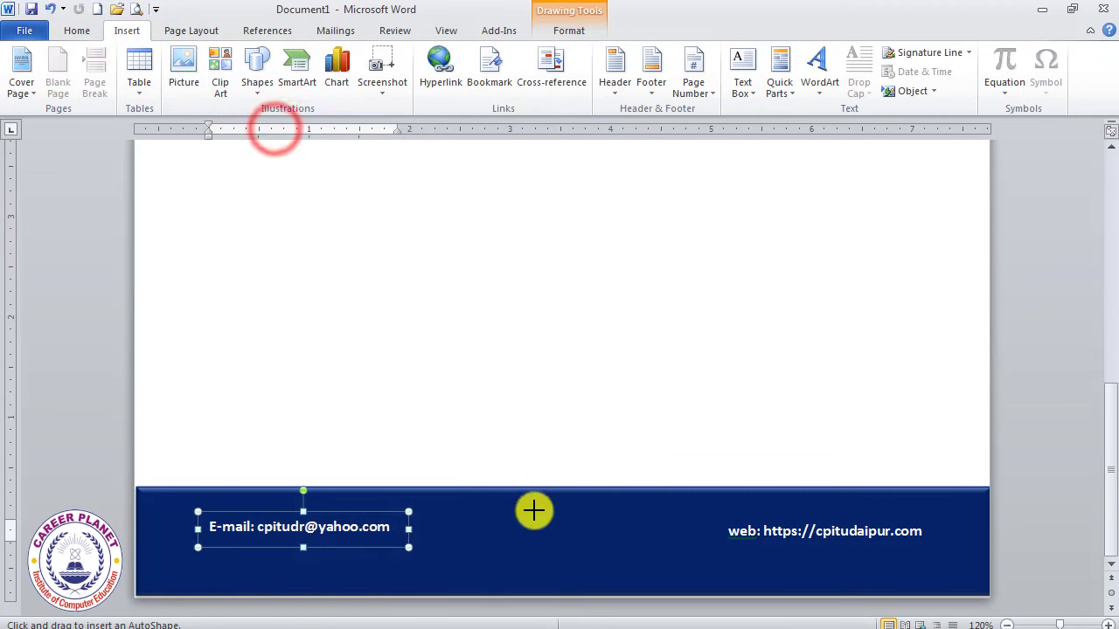
drag(547, 502, 547, 569)
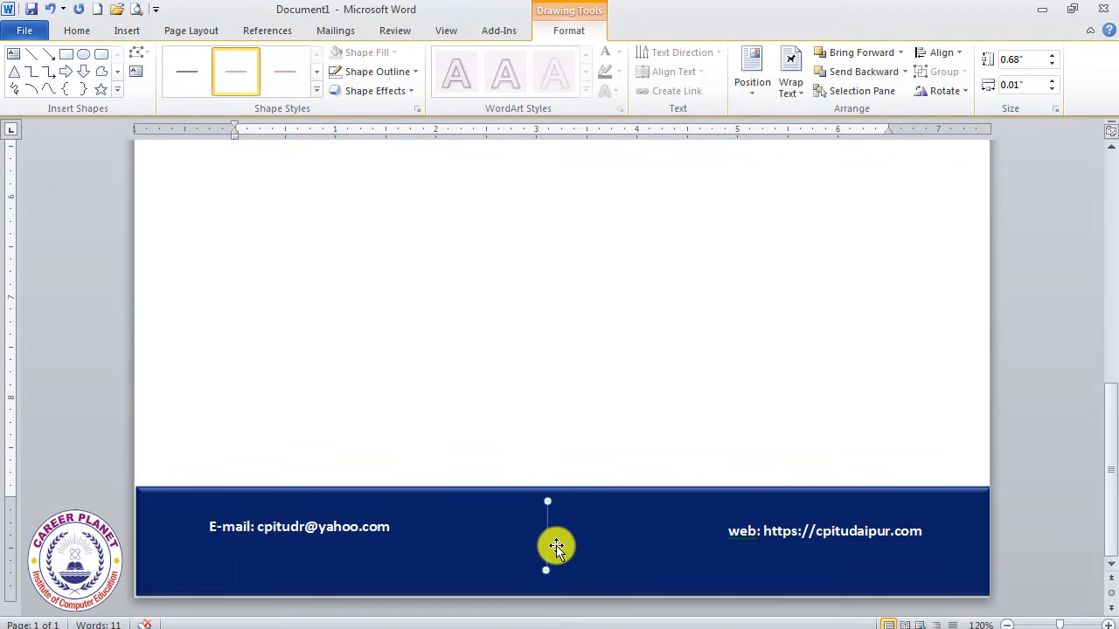
key(Escape)
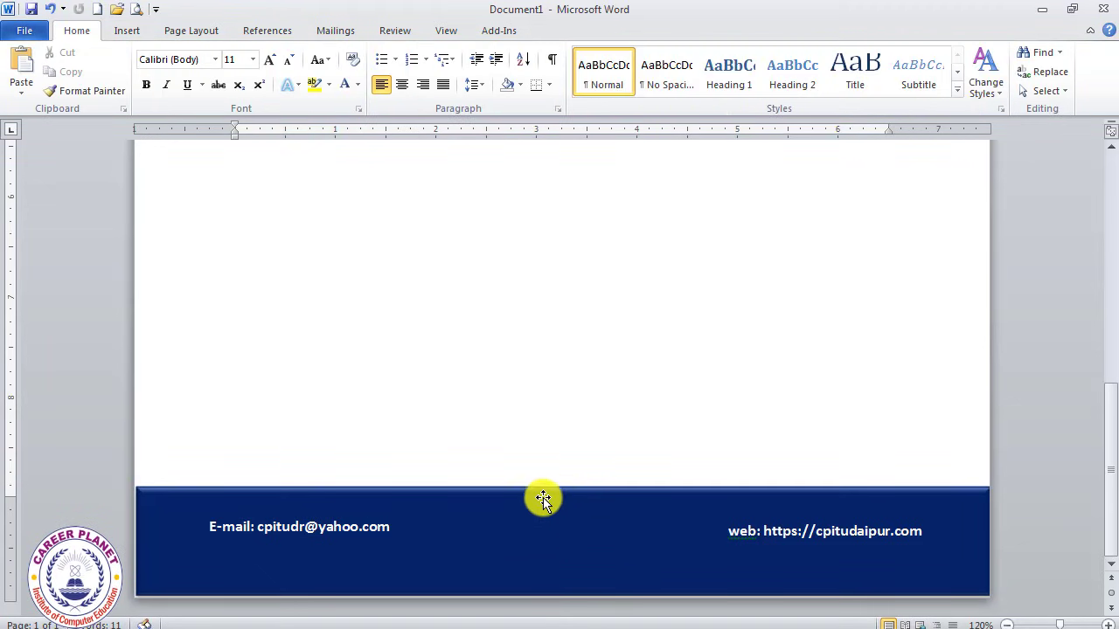
click(127, 31)
click(257, 74)
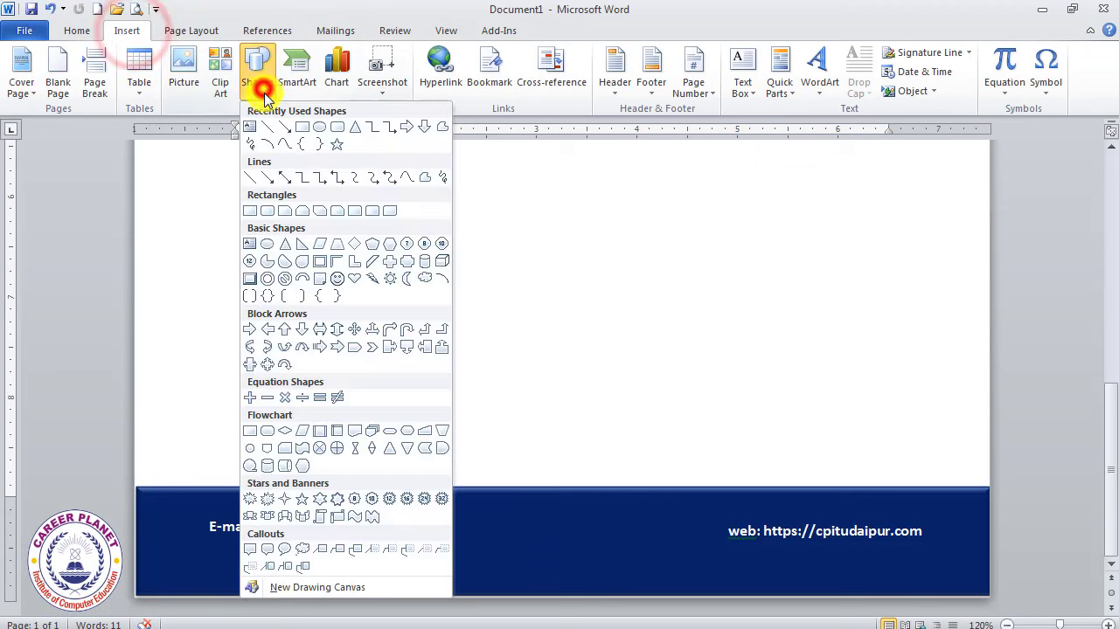
click(266, 125)
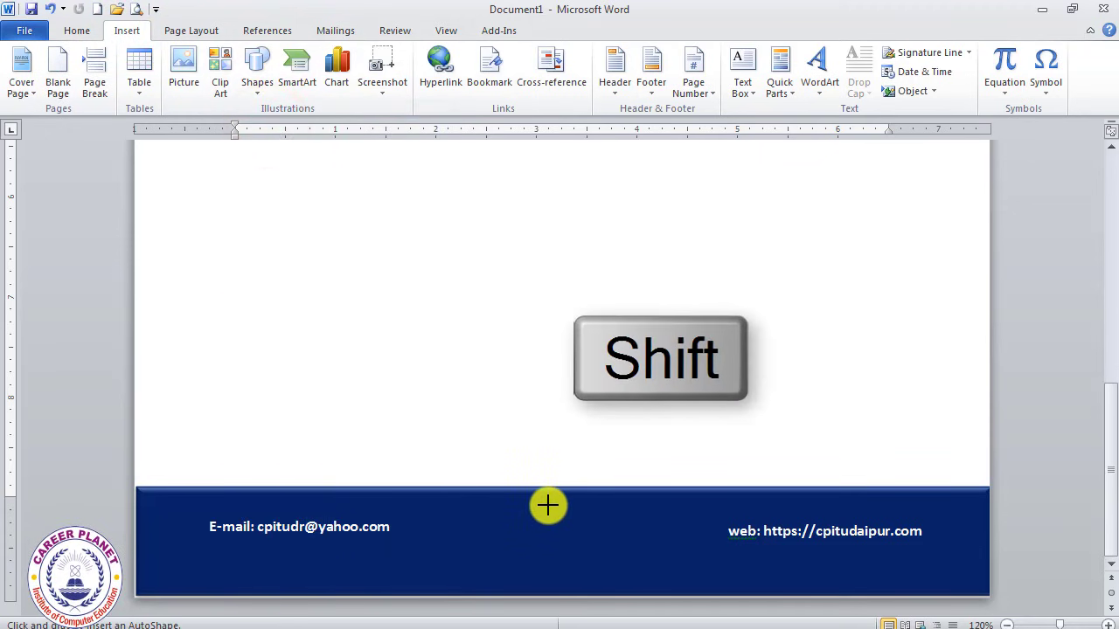
drag(548, 505, 551, 563)
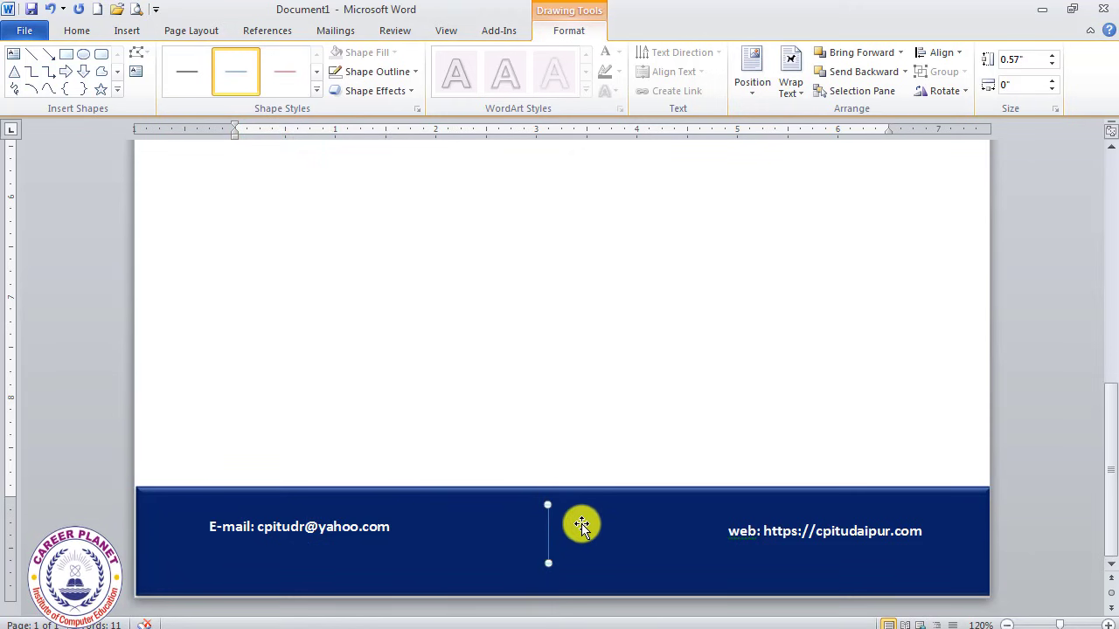
click(367, 73)
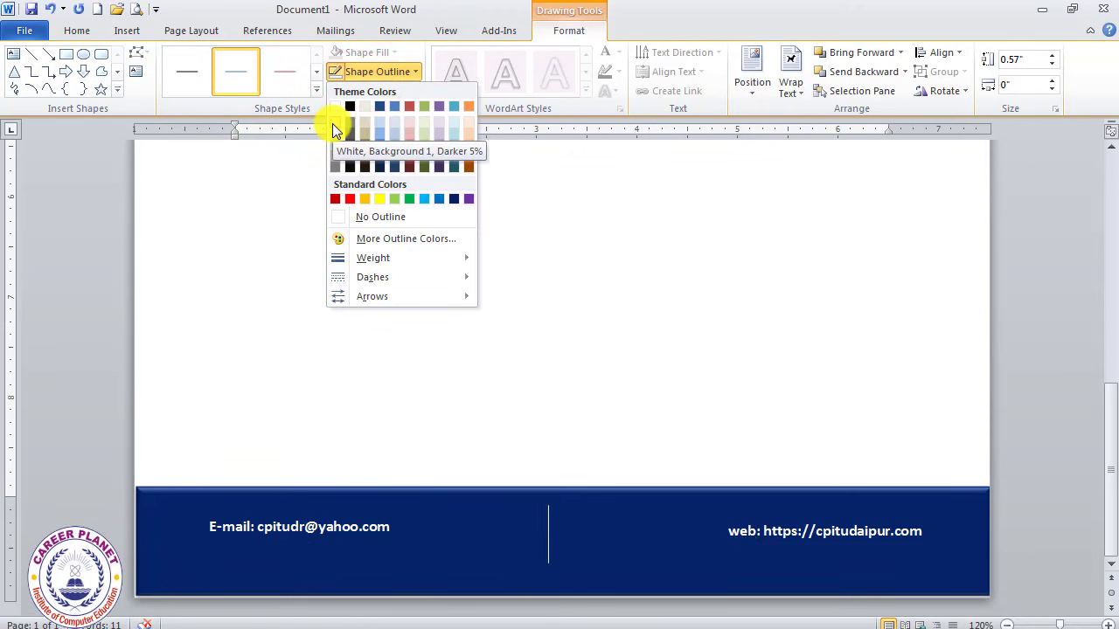
click(333, 125)
click(371, 72)
mouse_move(365, 262)
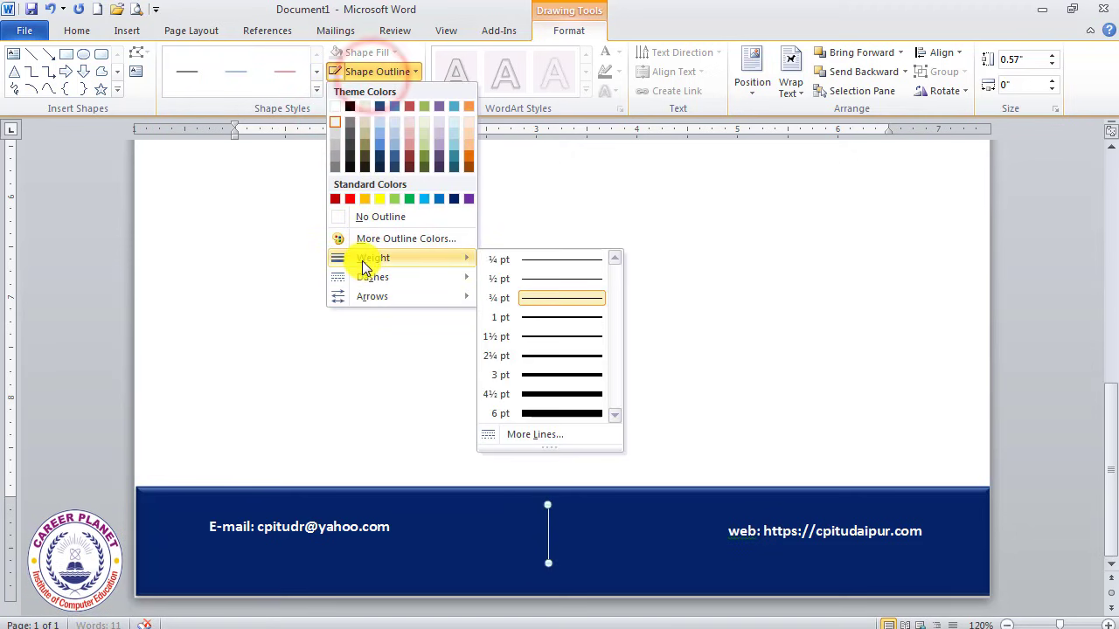
click(541, 356)
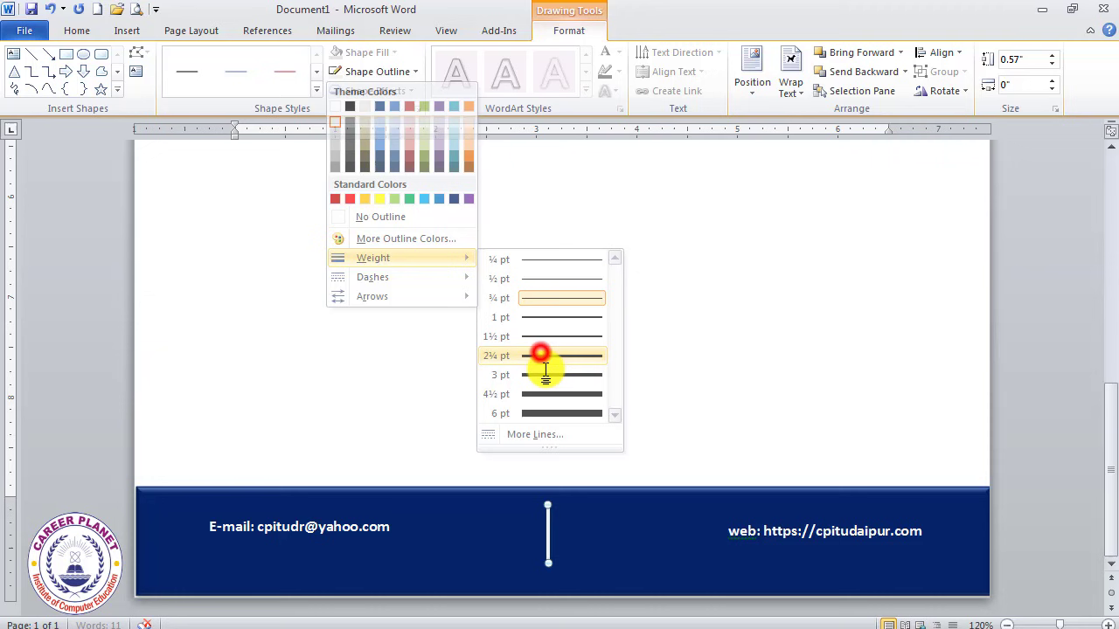
Step: Move the e-mail and website text boxes in toward the divider
click(370, 530)
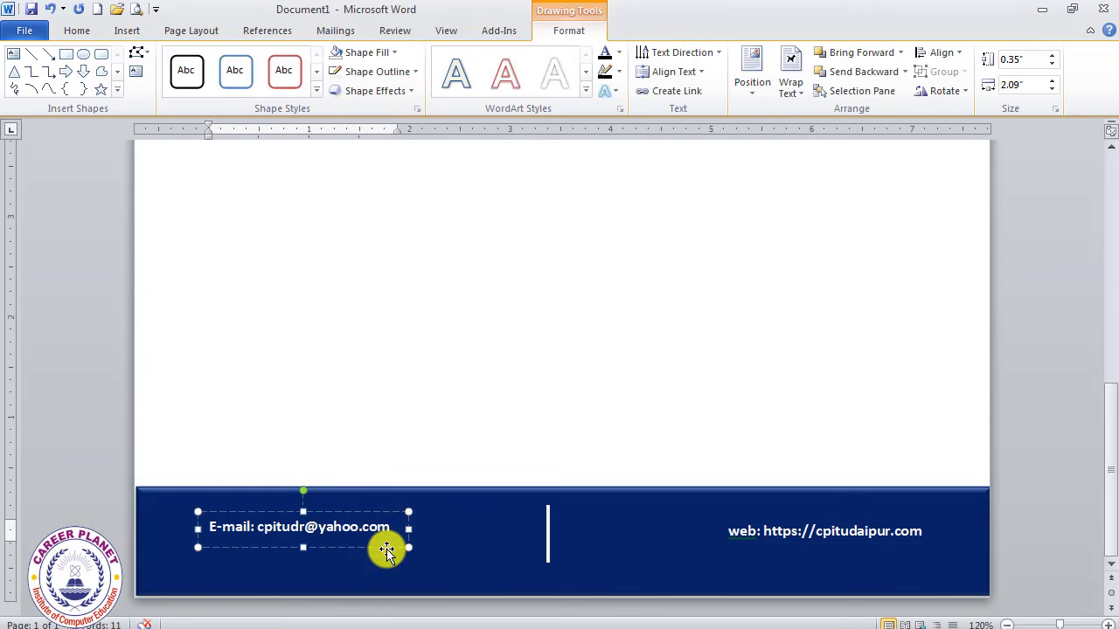
drag(387, 549, 493, 548)
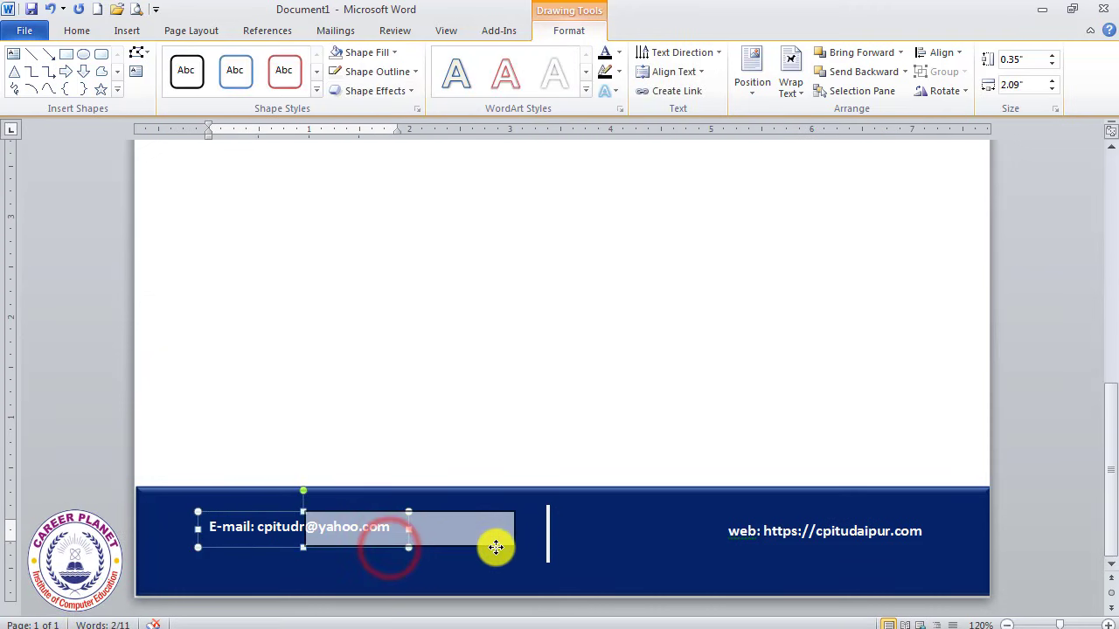
click(754, 530)
drag(757, 550, 610, 550)
Step: Drop the website box just right of the divider and scroll through the page to review it
click(721, 406)
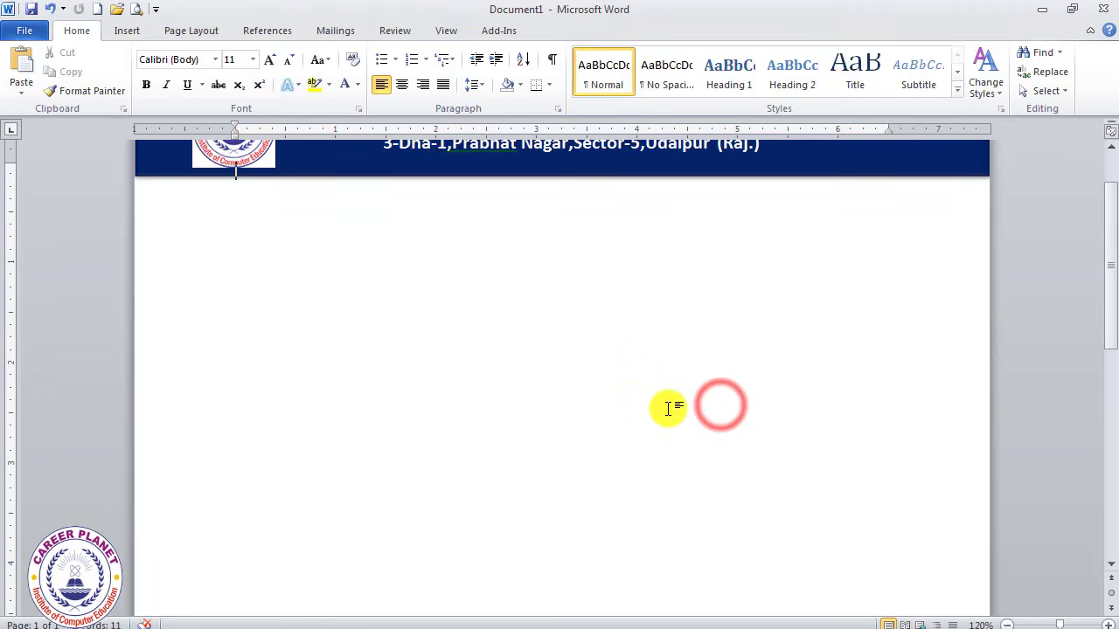
ctrl+scroll(649, 395, down, 1)
ctrl+scroll(604, 392, down, 4)
ctrl+scroll(489, 392, down, 3)
ctrl+scroll(243, 378, up, 1)
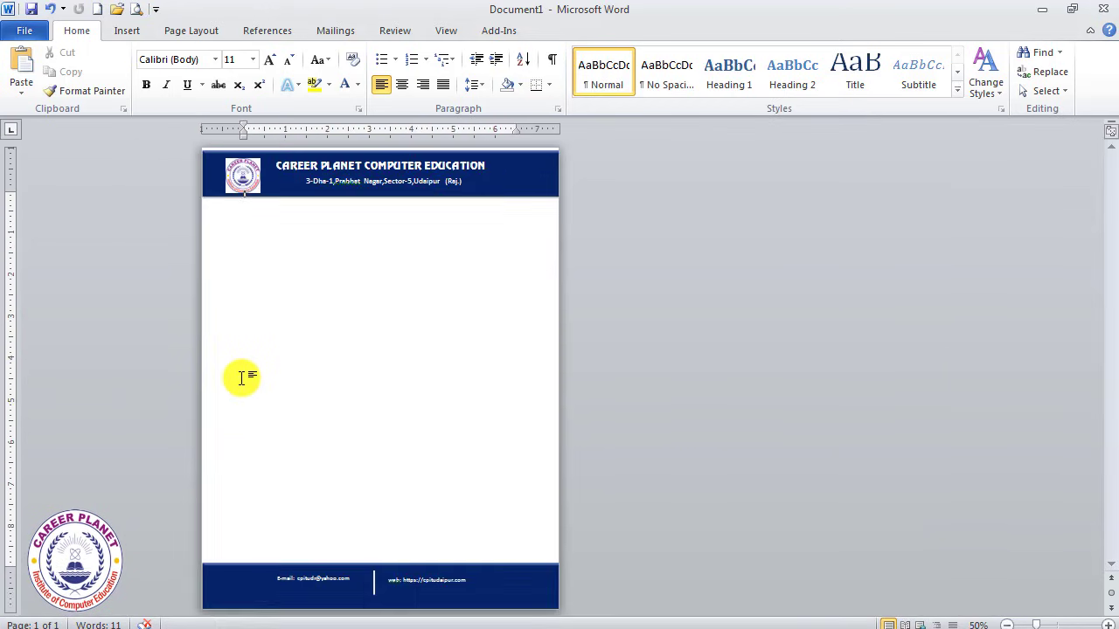
ctrl+scroll(242, 378, up, 3)
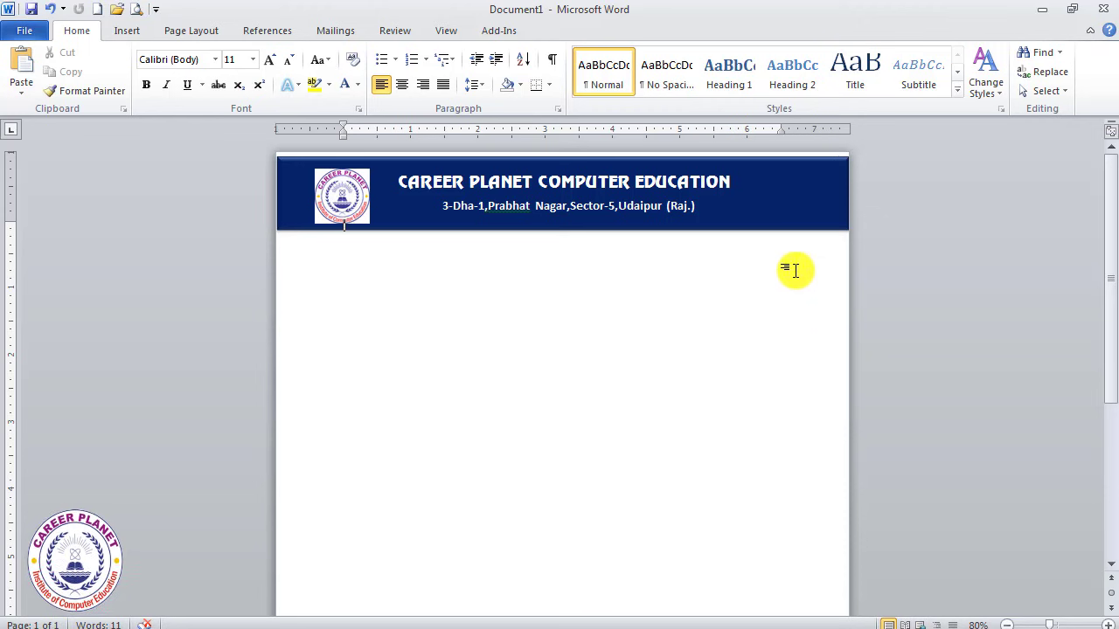
Step: Draw a small 'Ref:' text box below the header band, deleting an accidental copy
click(128, 32)
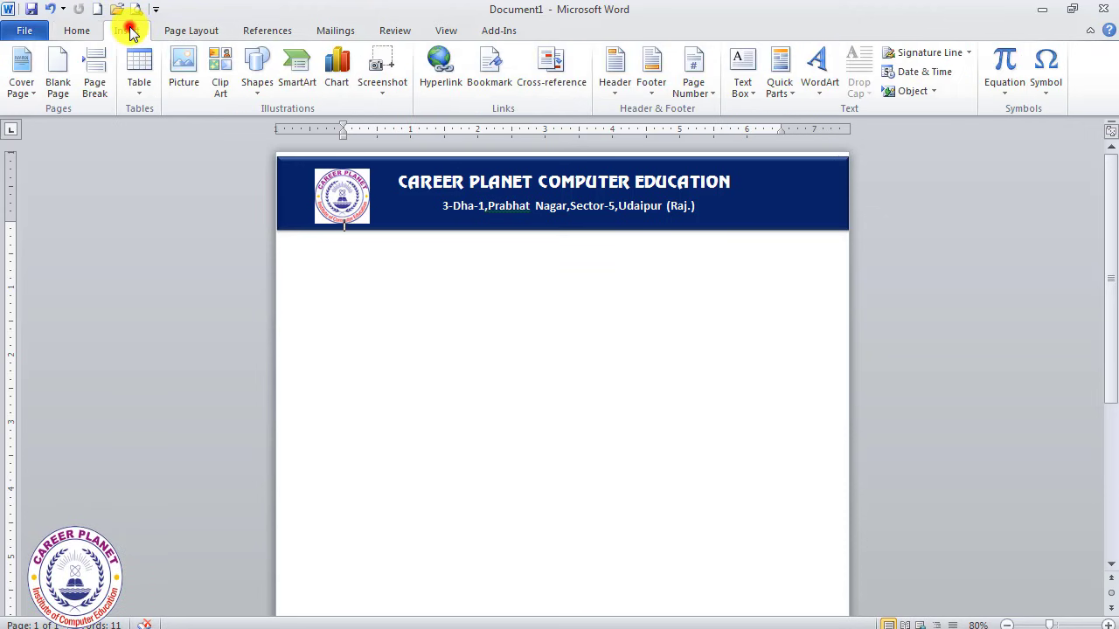
click(738, 71)
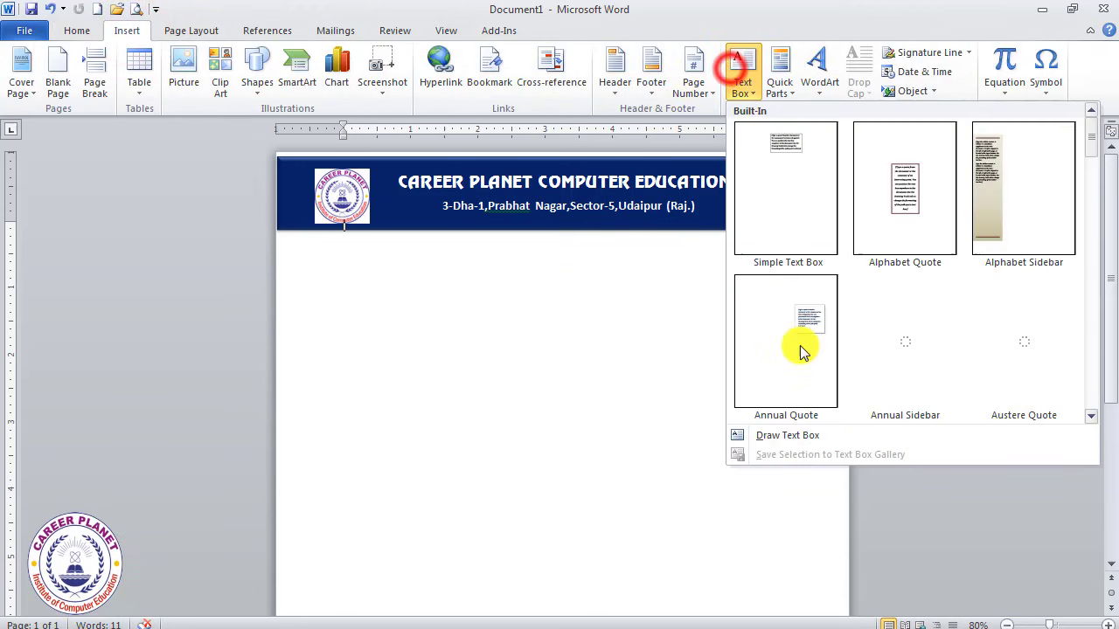
click(801, 440)
drag(309, 259, 387, 284)
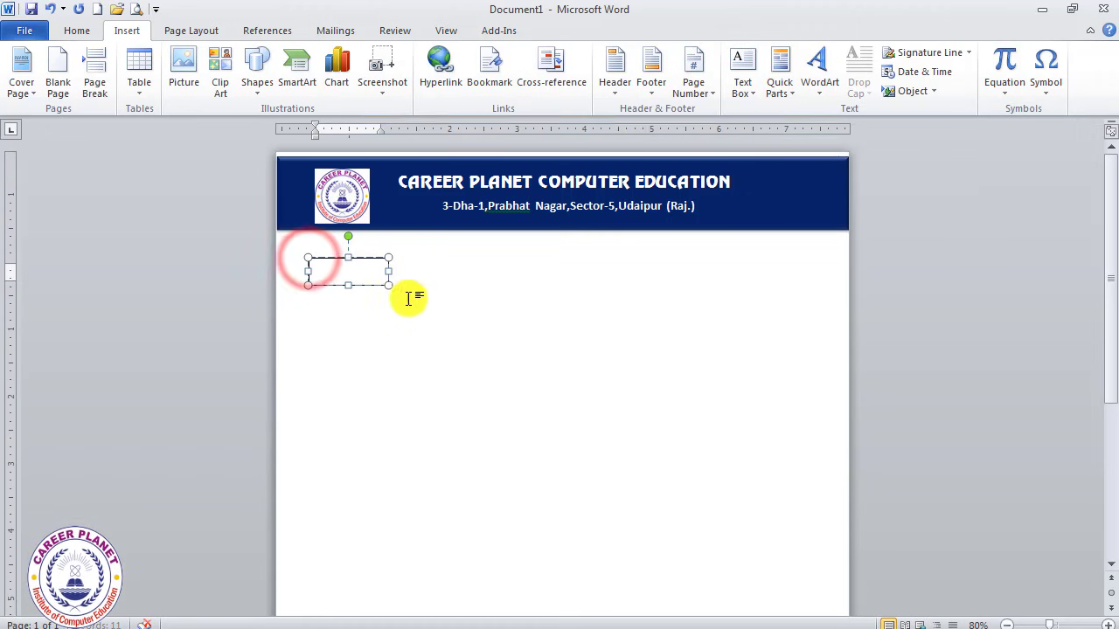
text(Ref:)
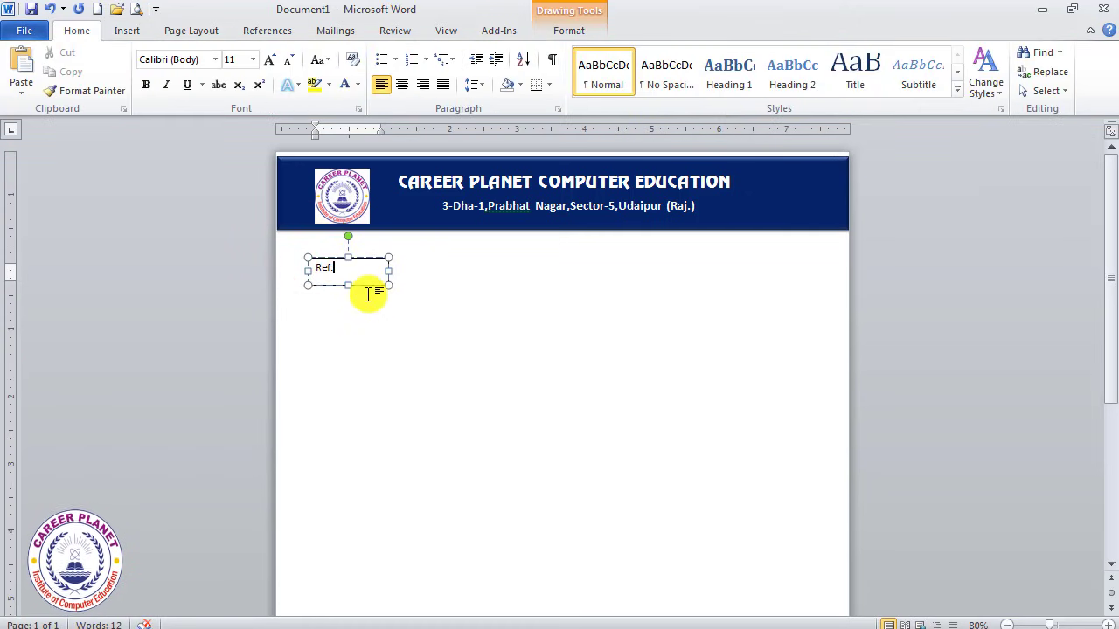
click(371, 286)
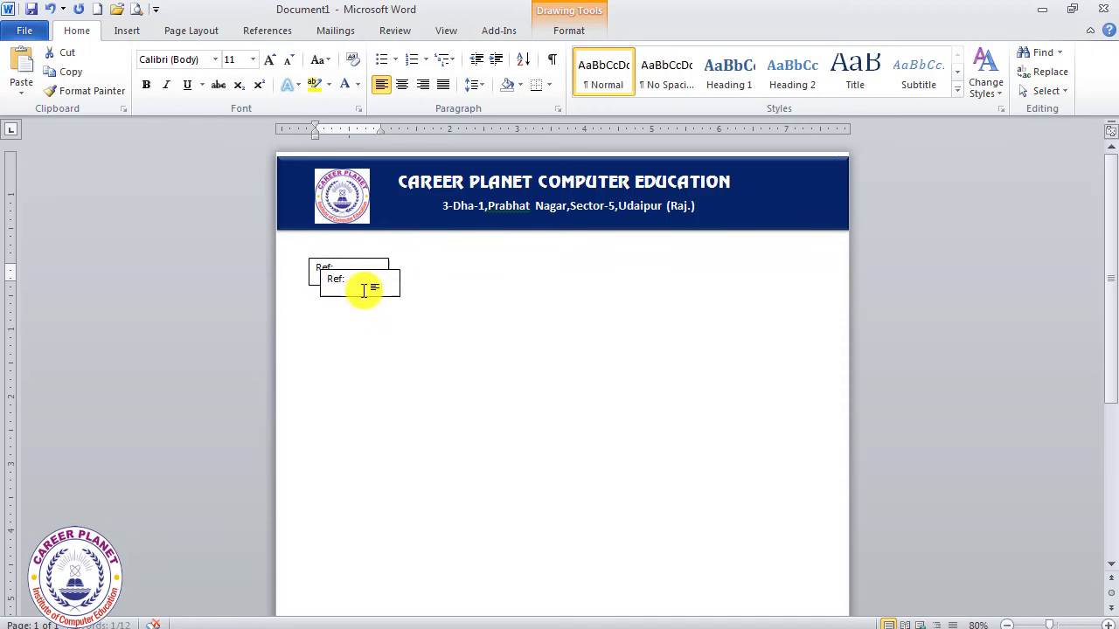
drag(364, 291, 365, 292)
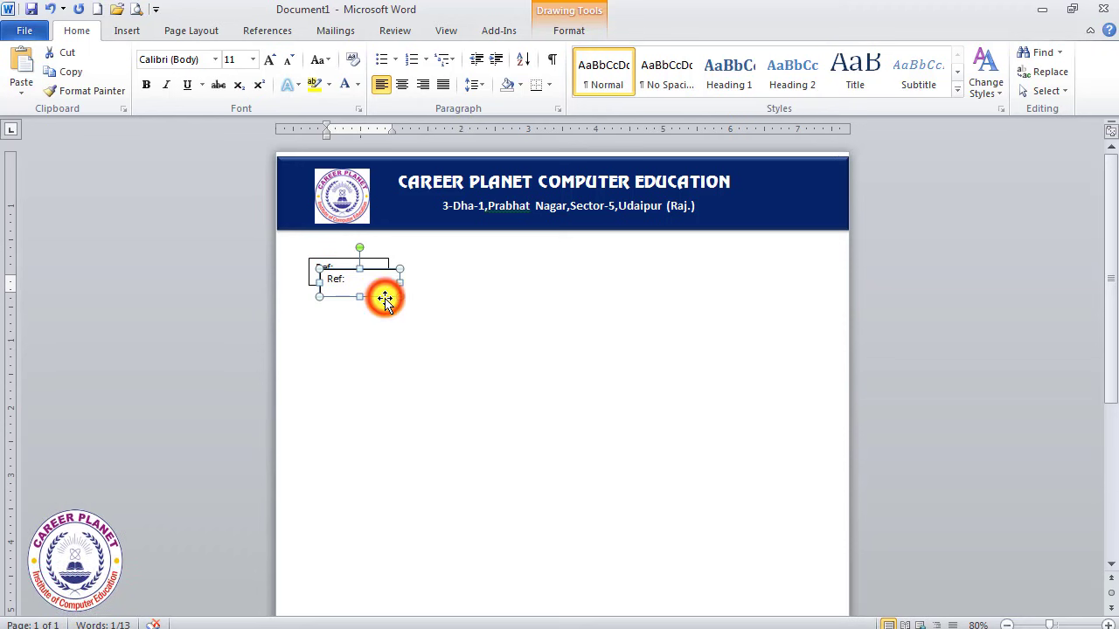
key(Delete)
Step: Copy the Ref: box to the right as a Date: box and remove both boxes' outlines
click(368, 285)
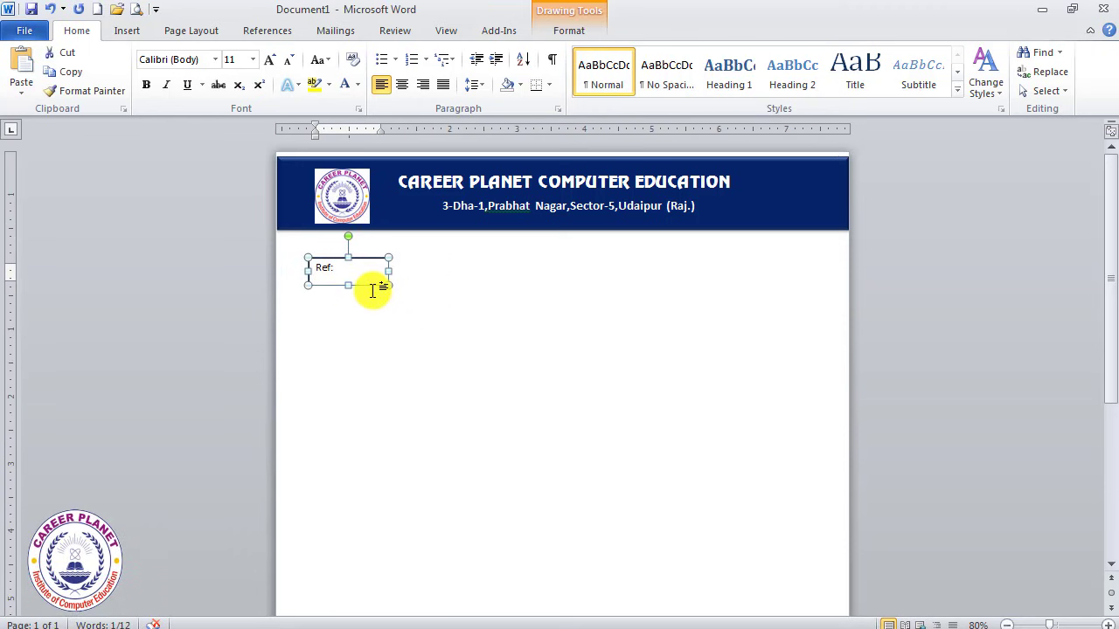
drag(373, 286, 742, 290)
drag(742, 291, 744, 294)
text(Date)
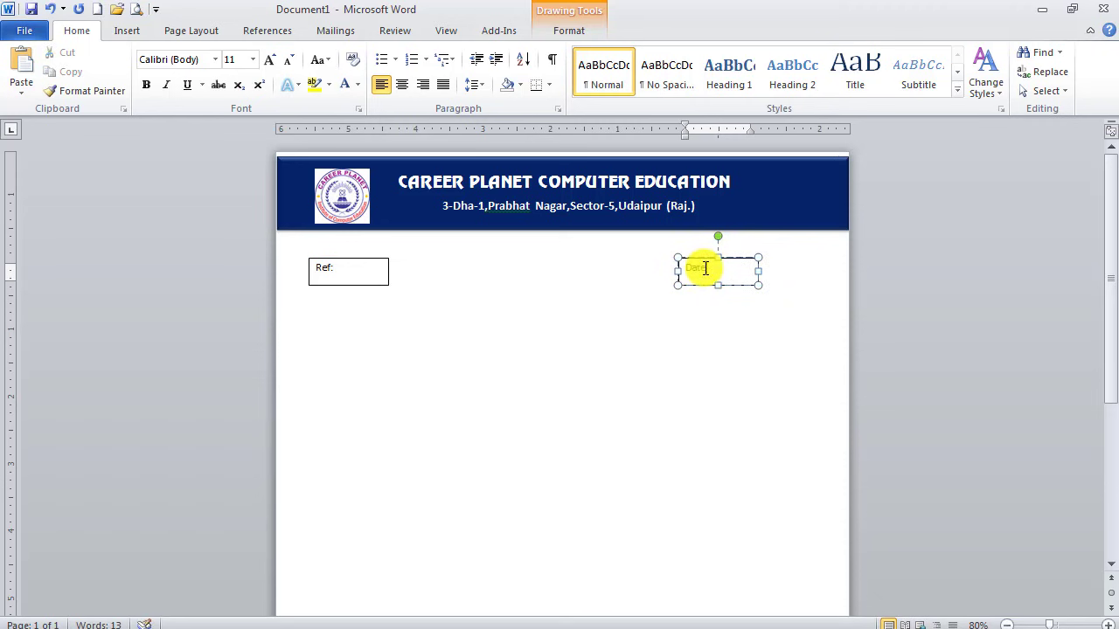
shift+click(358, 285)
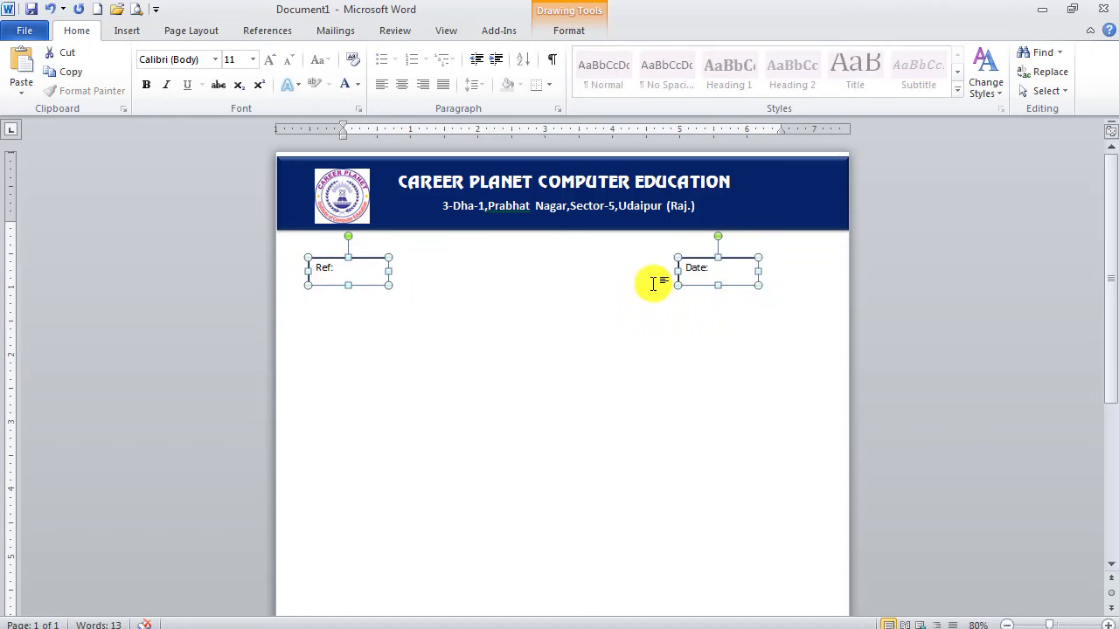
click(571, 33)
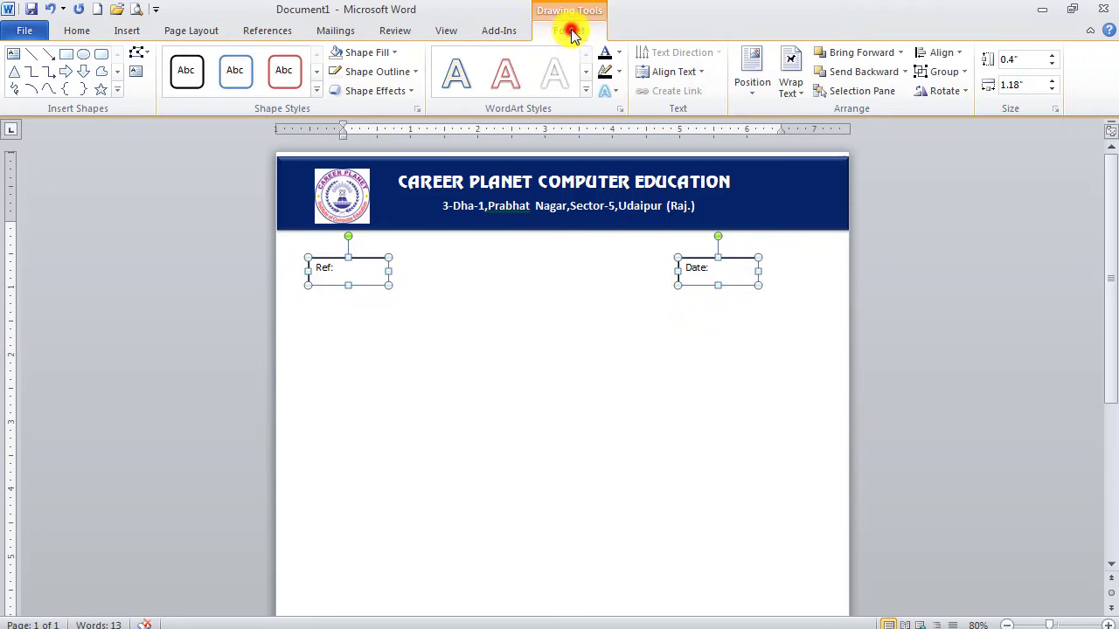
click(376, 71)
click(385, 219)
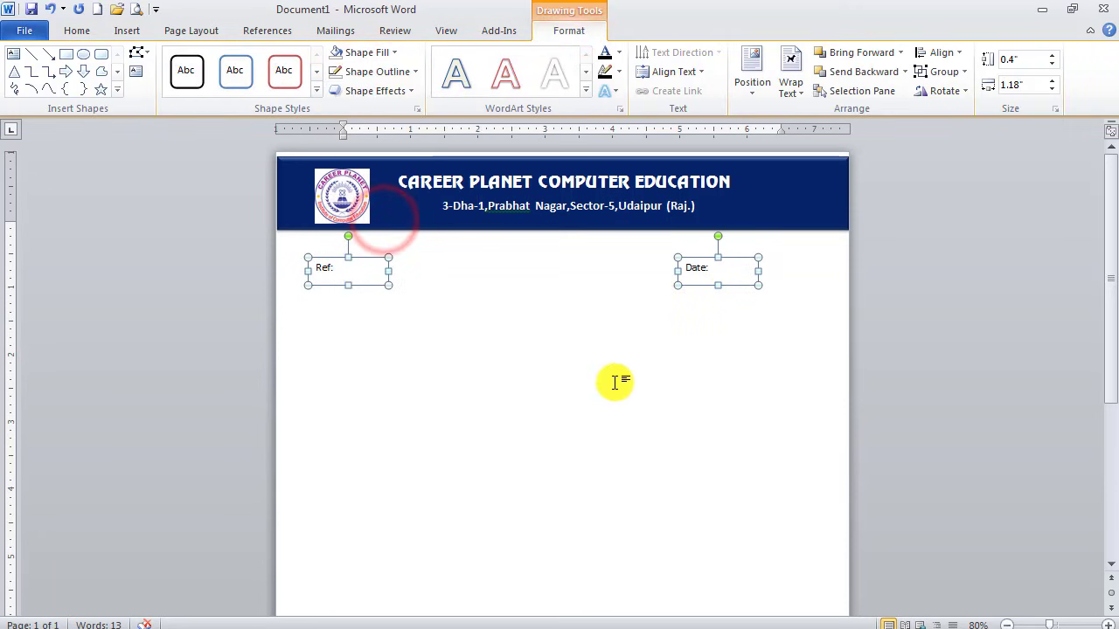
Step: Nudge the Ref: box further right beneath the banner
click(615, 381)
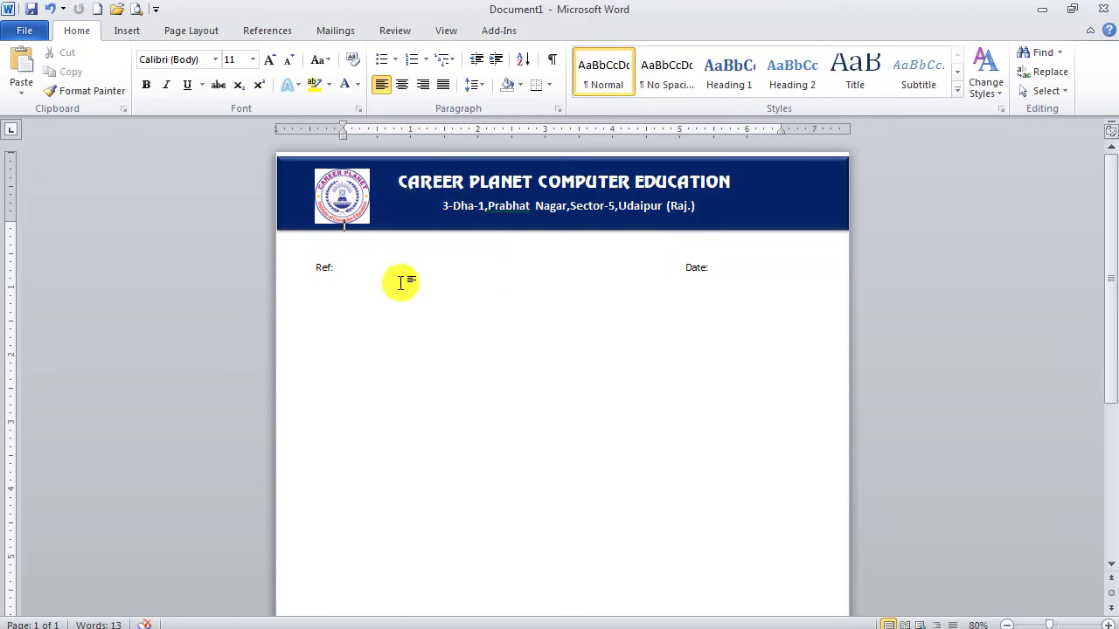
click(319, 266)
drag(333, 286, 391, 287)
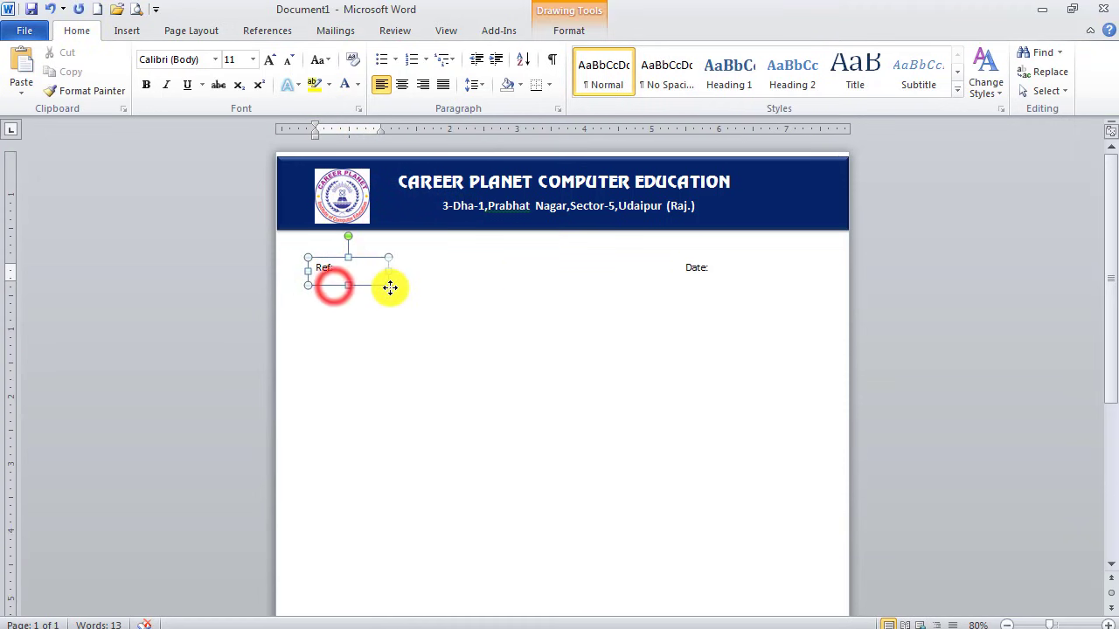
click(693, 267)
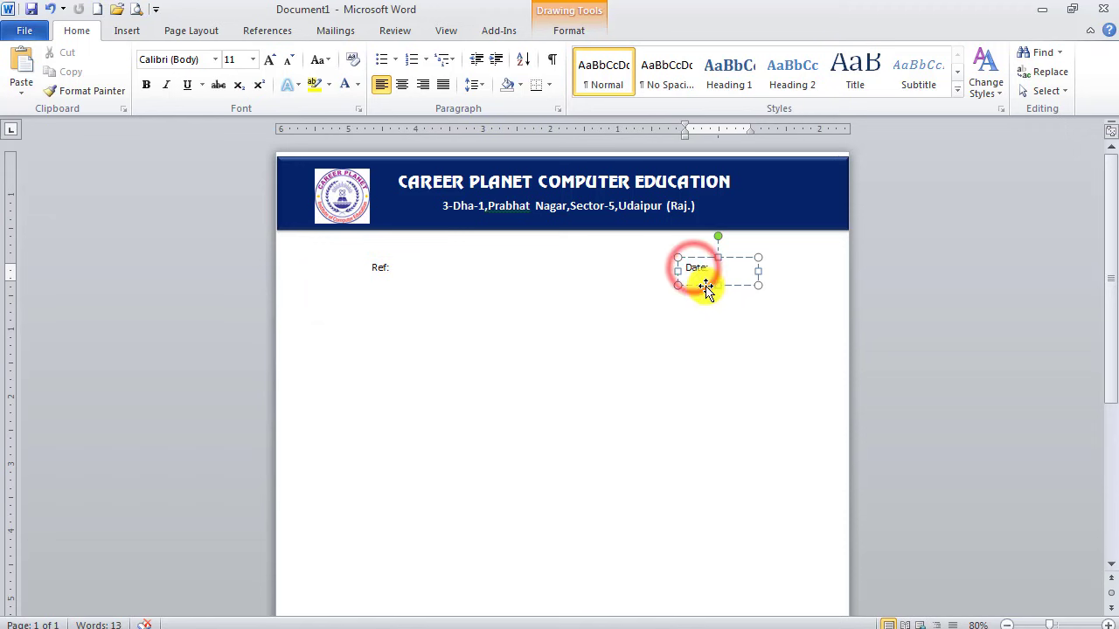
click(357, 373)
scroll(356, 372, down, 4)
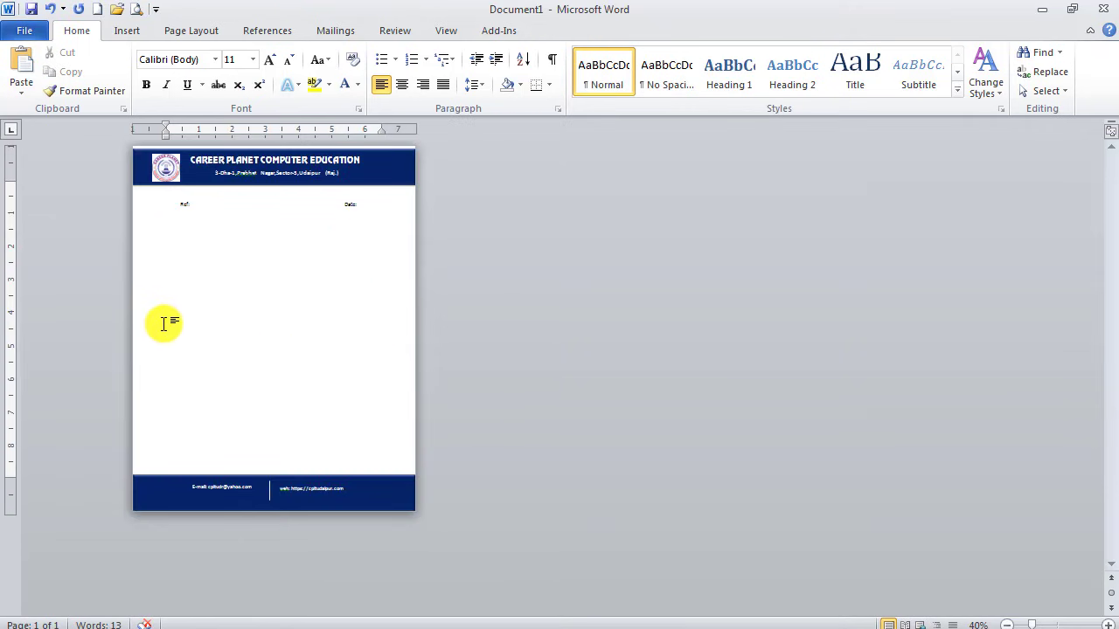
Step: Scroll over the finished letterhead from banner to footer to check it
scroll(176, 321, up, 2)
scroll(247, 307, down, 3)
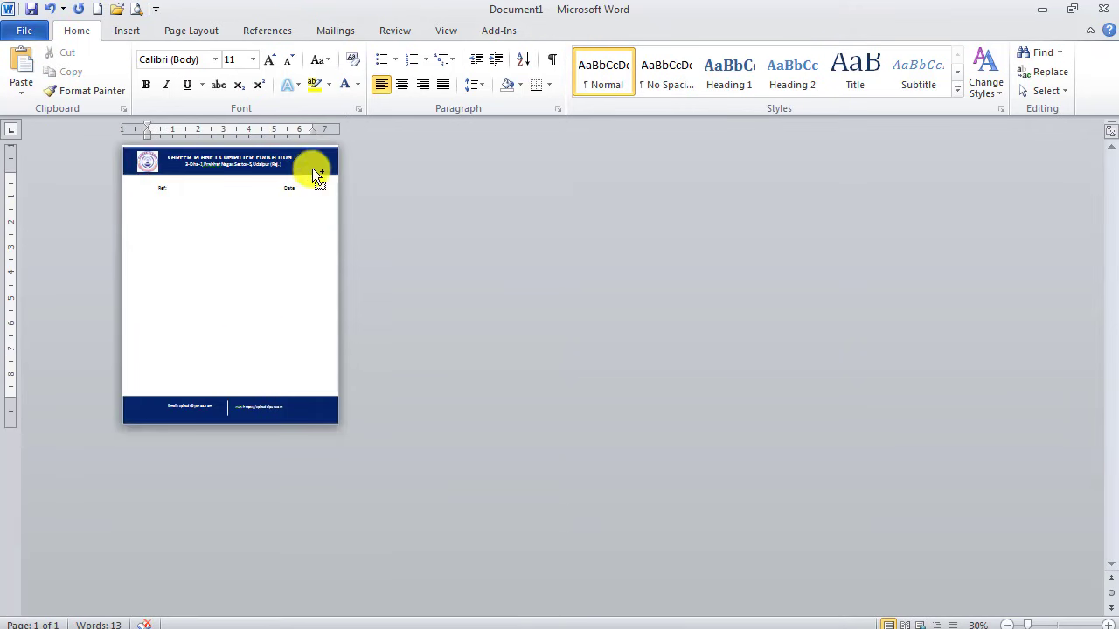
scroll(235, 349, up, 2)
scroll(234, 349, up, 1)
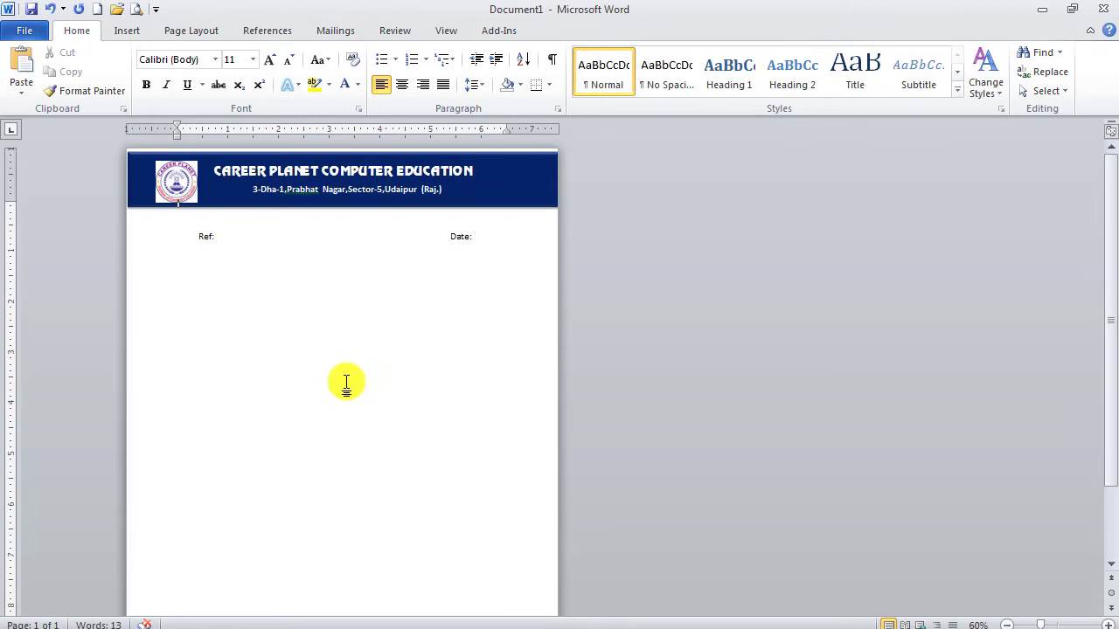
click(126, 30)
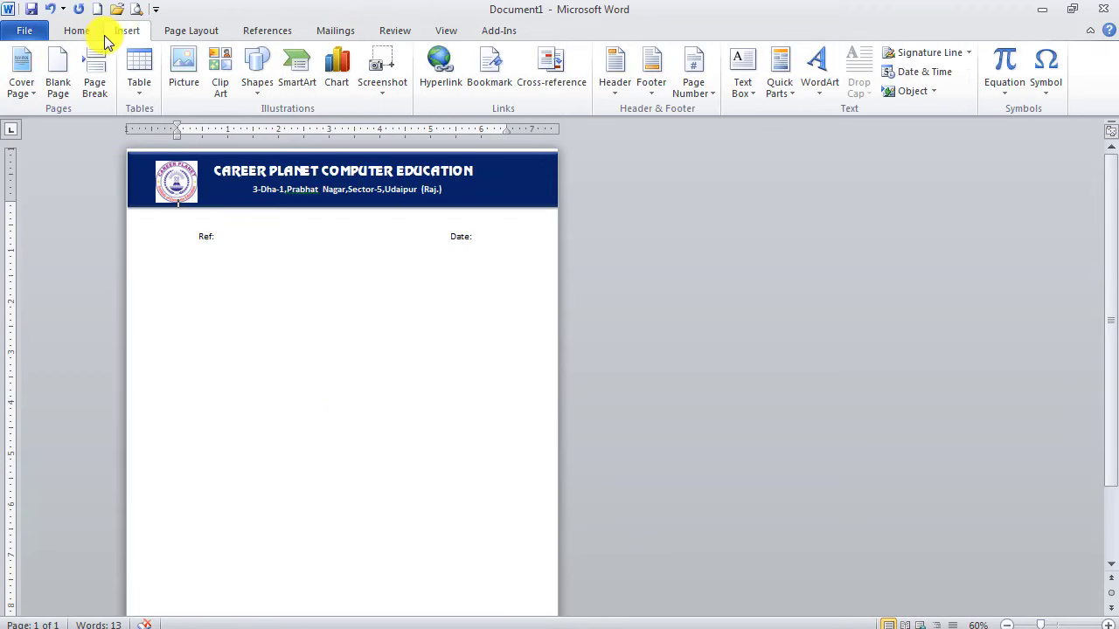
Step: Apply the Career Planet logo as a custom picture watermark
click(204, 30)
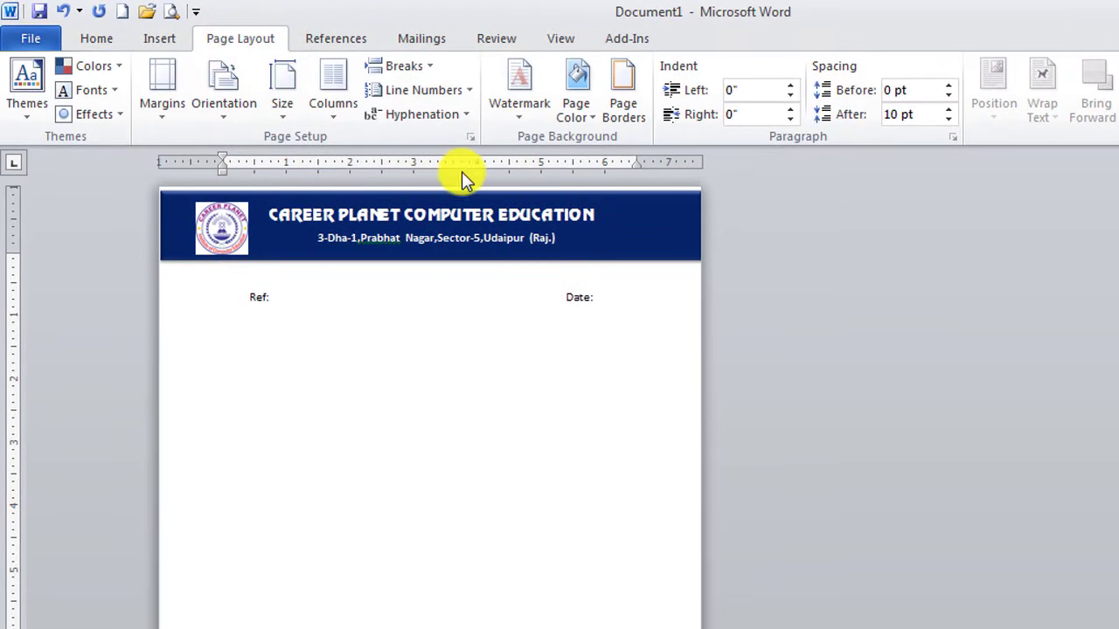
click(526, 111)
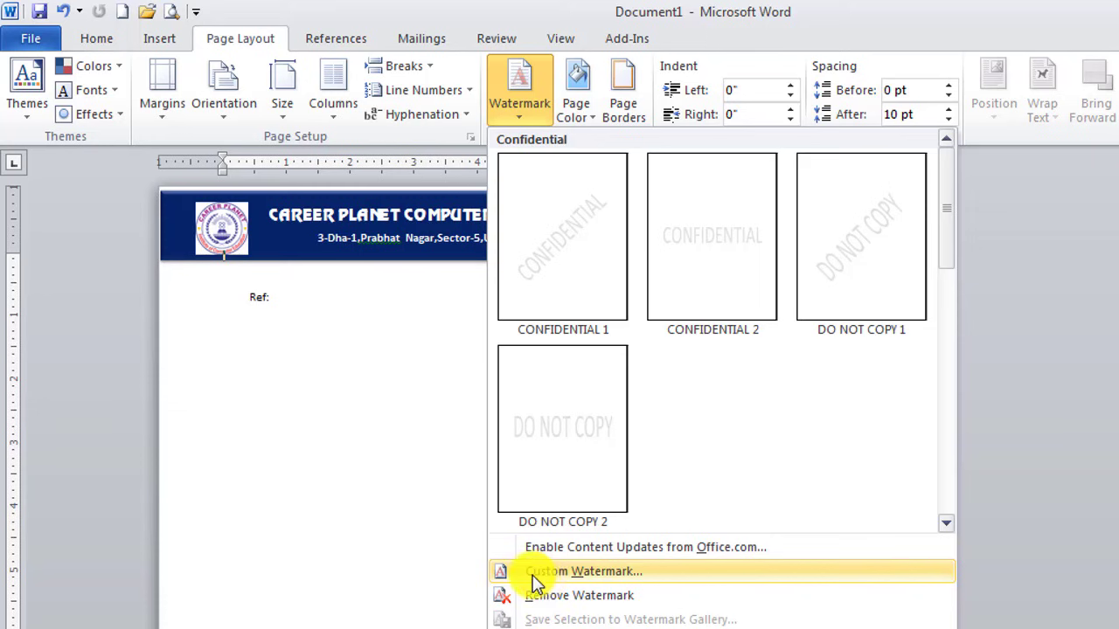
click(601, 573)
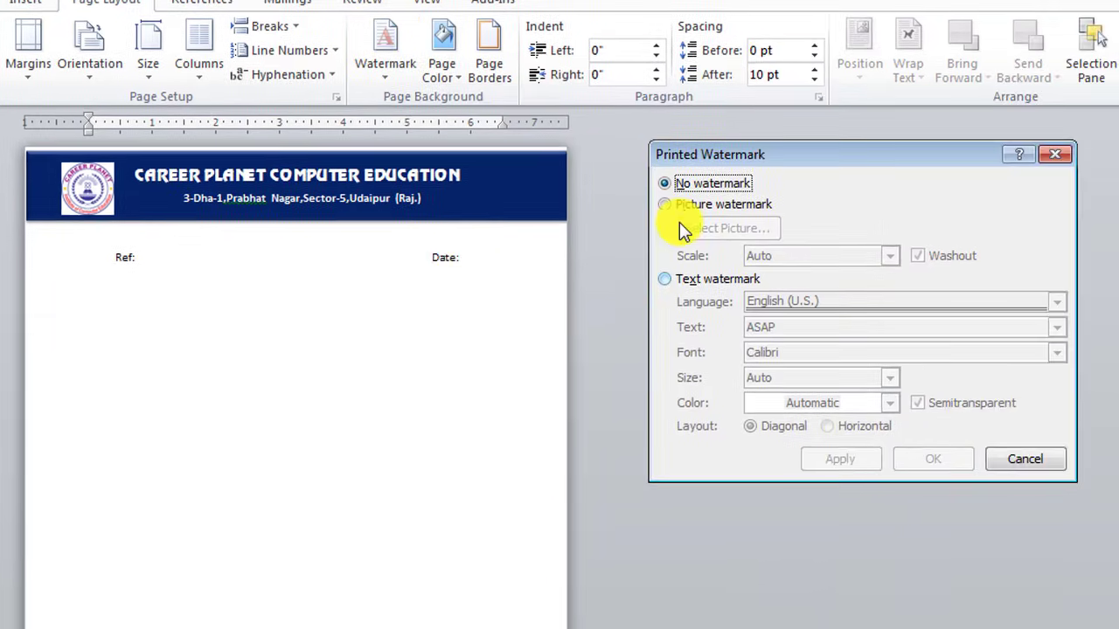
click(680, 205)
click(711, 229)
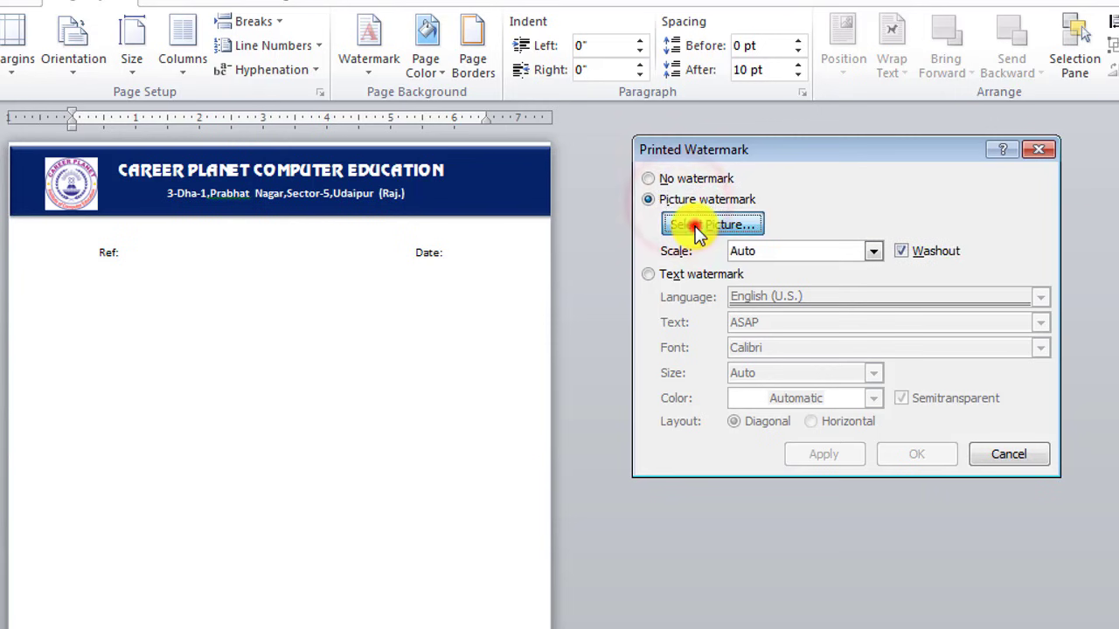
click(797, 162)
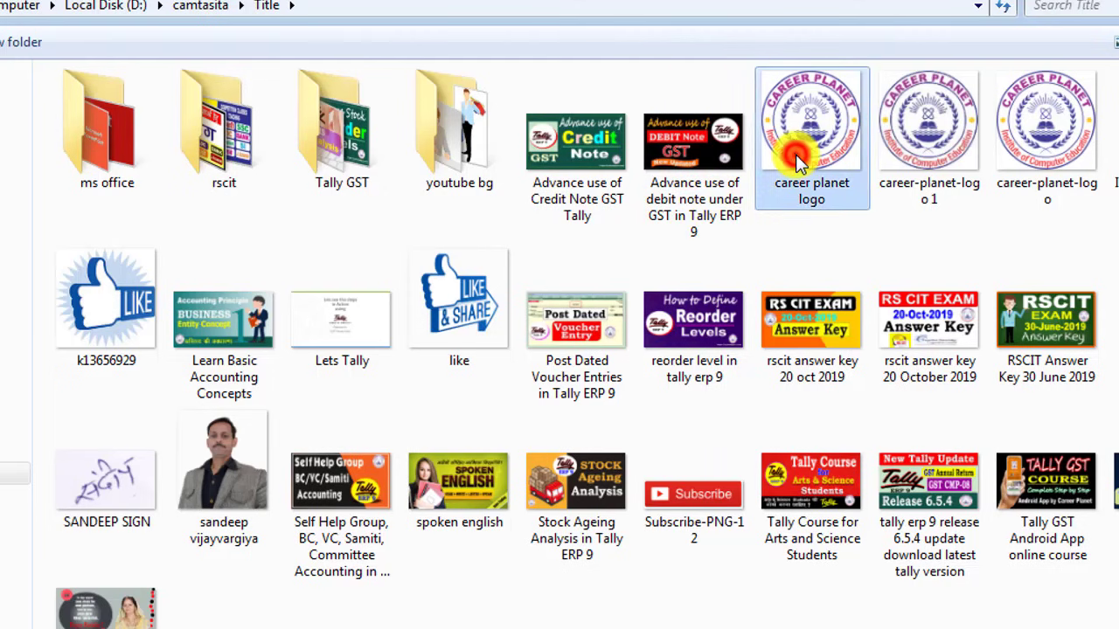
double_click(797, 161)
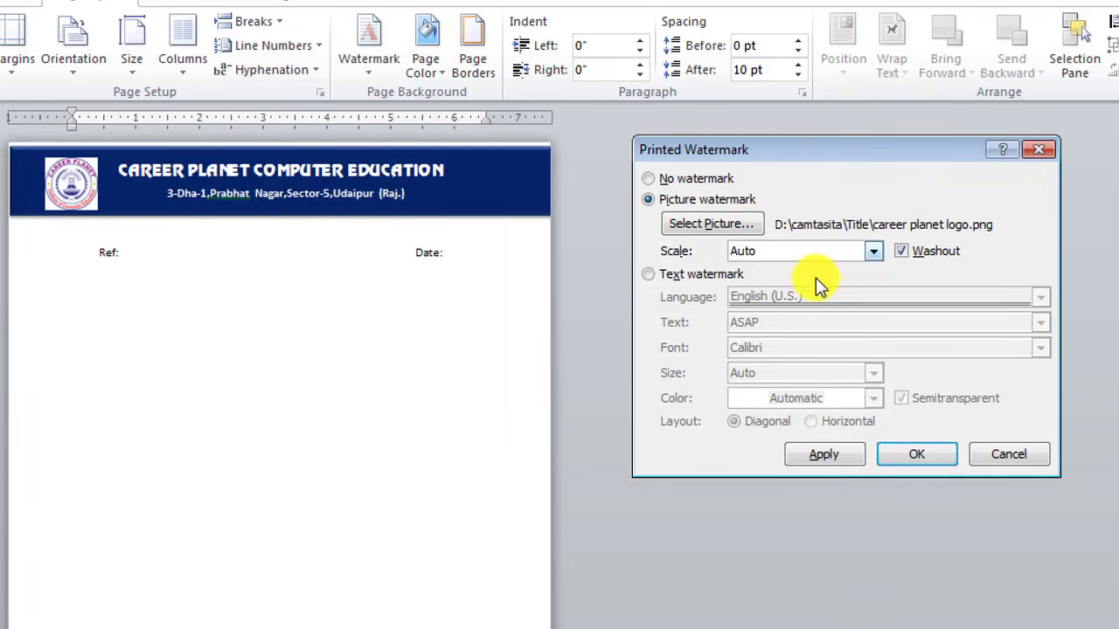
click(835, 456)
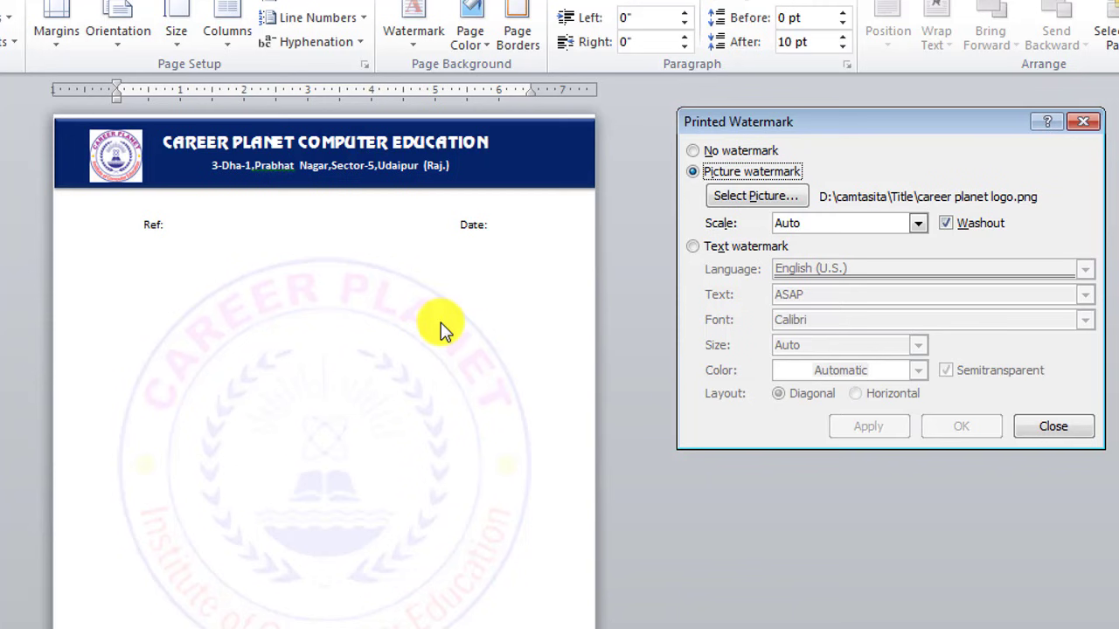
Step: Compare the watermark without washout, then reapply it washed out and close the dialog
click(948, 229)
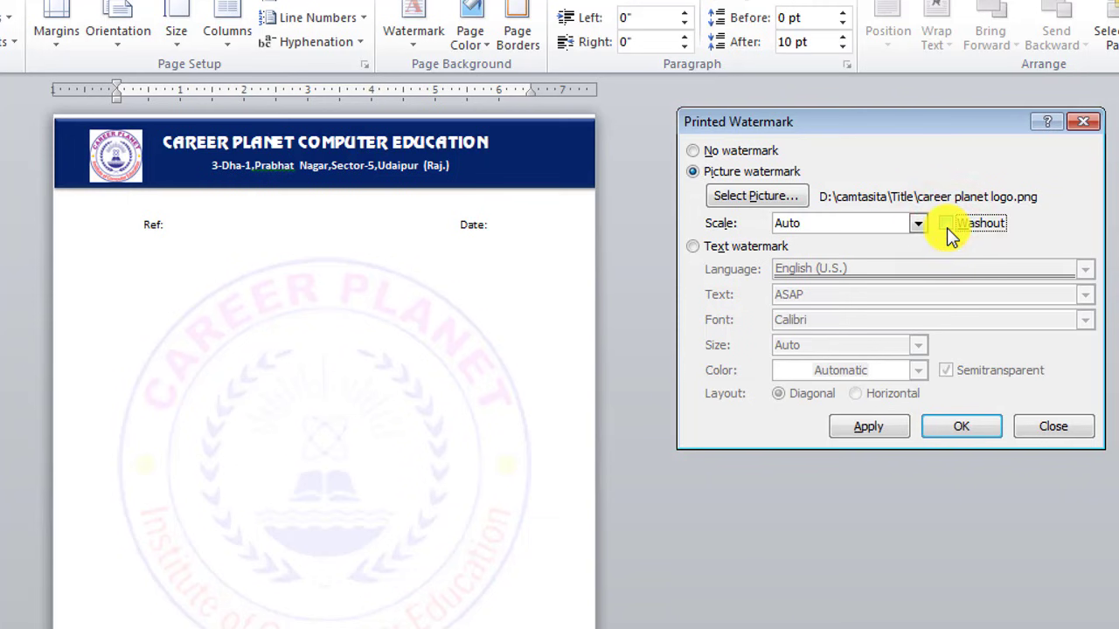
click(876, 428)
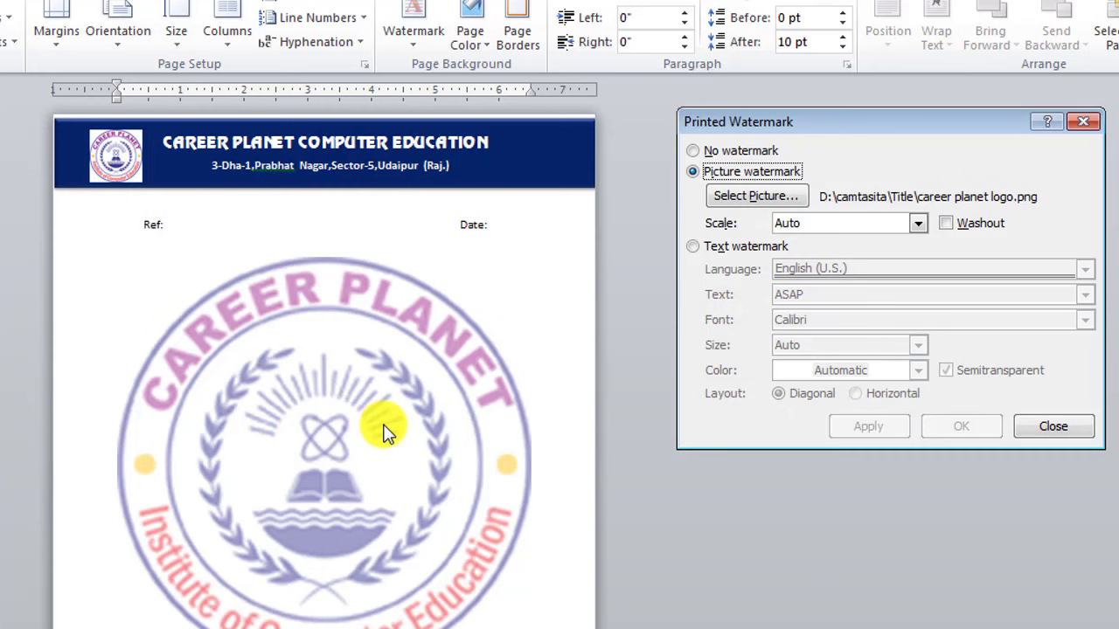
click(948, 223)
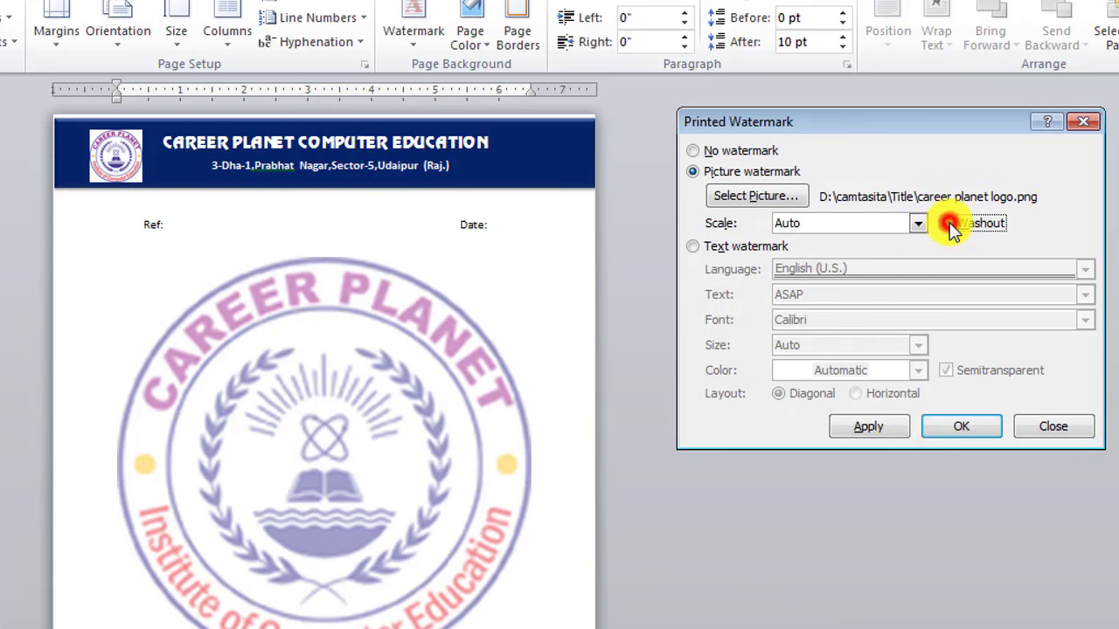
click(874, 427)
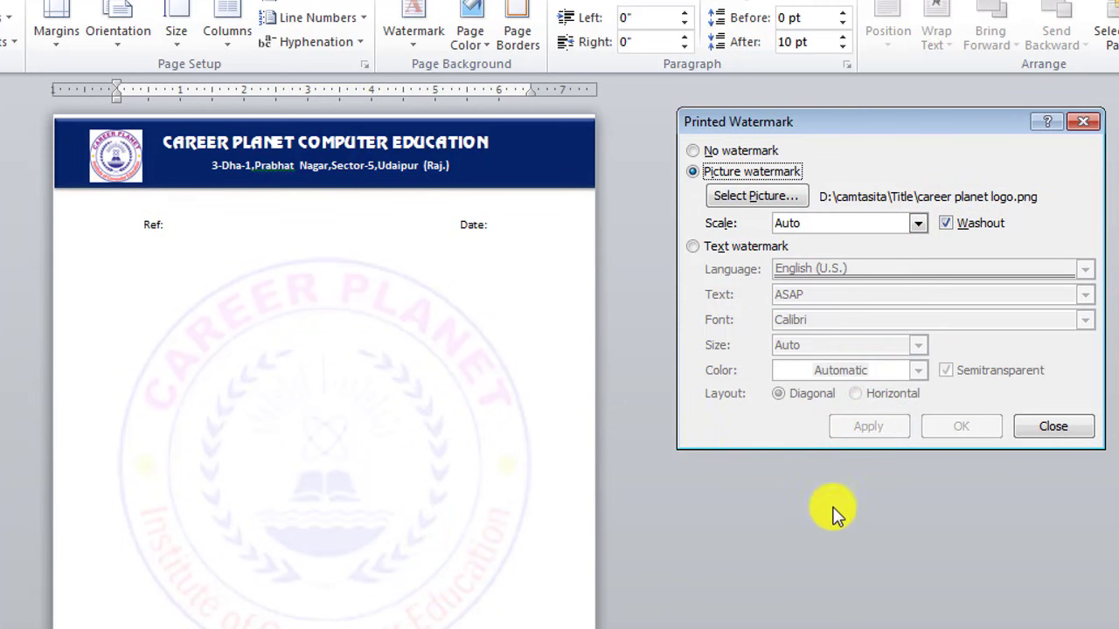
click(1077, 434)
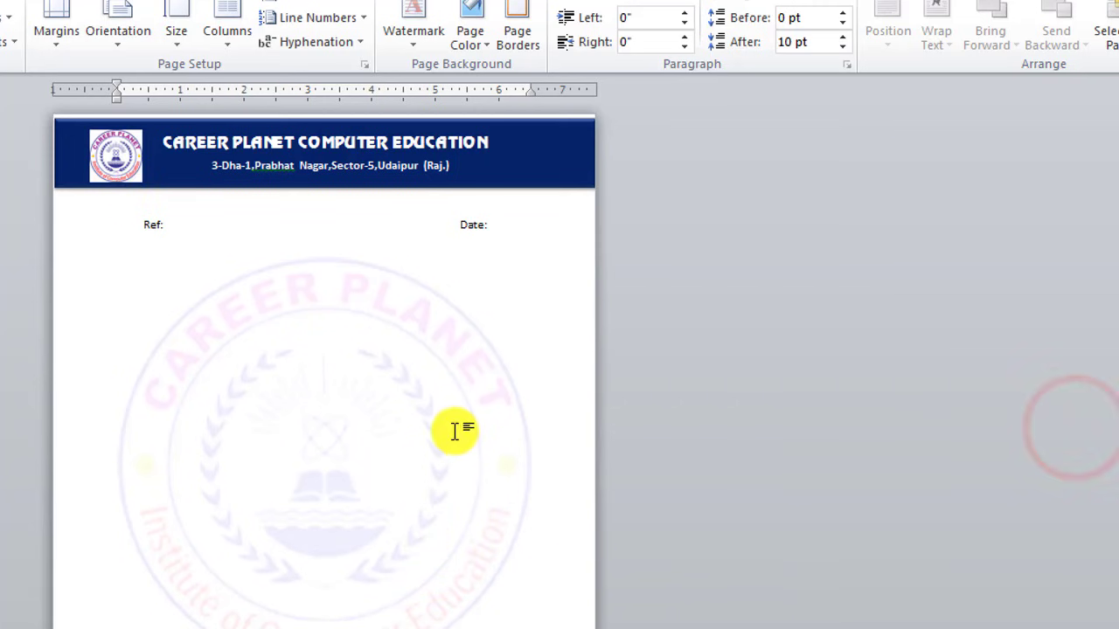
scroll(450, 429, down, 5)
scroll(147, 313, up, 3)
scroll(147, 313, up, 2)
scroll(193, 332, down, 2)
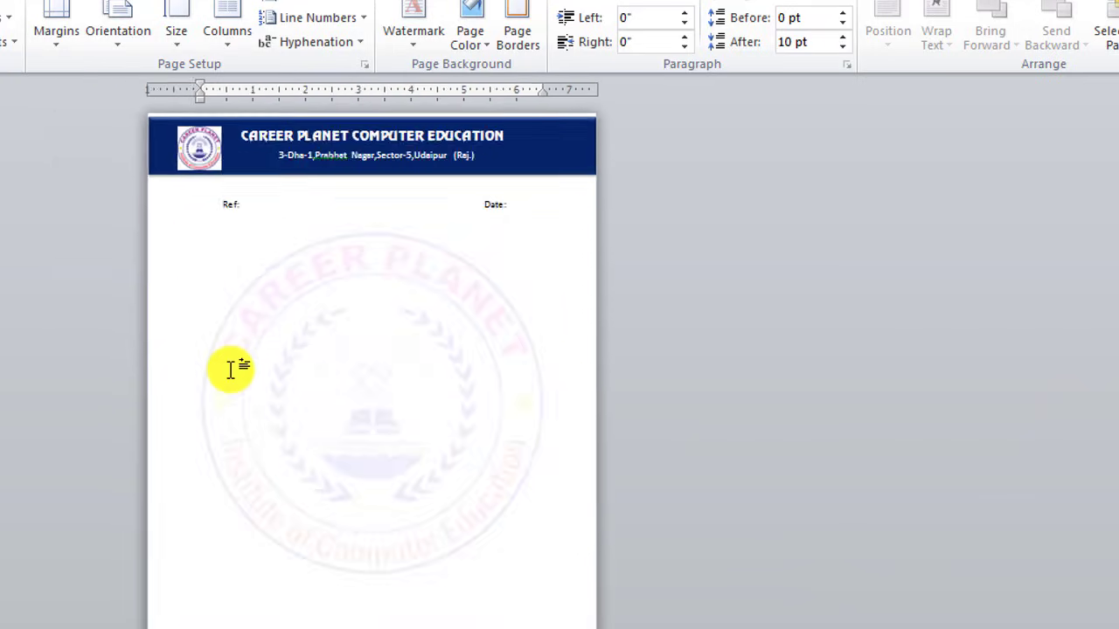
scroll(230, 367, down, 2)
scroll(229, 367, up, 3)
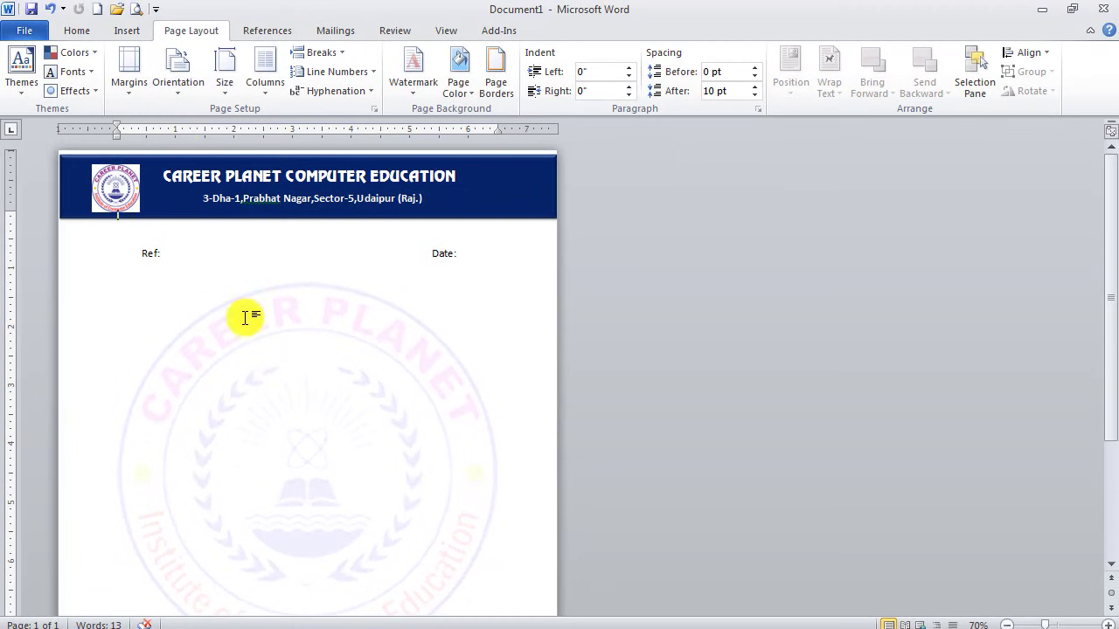
Step: Preview the letterhead, look over the green and Potter's House letterheads, then start a new blank document
key(ctrl+p)
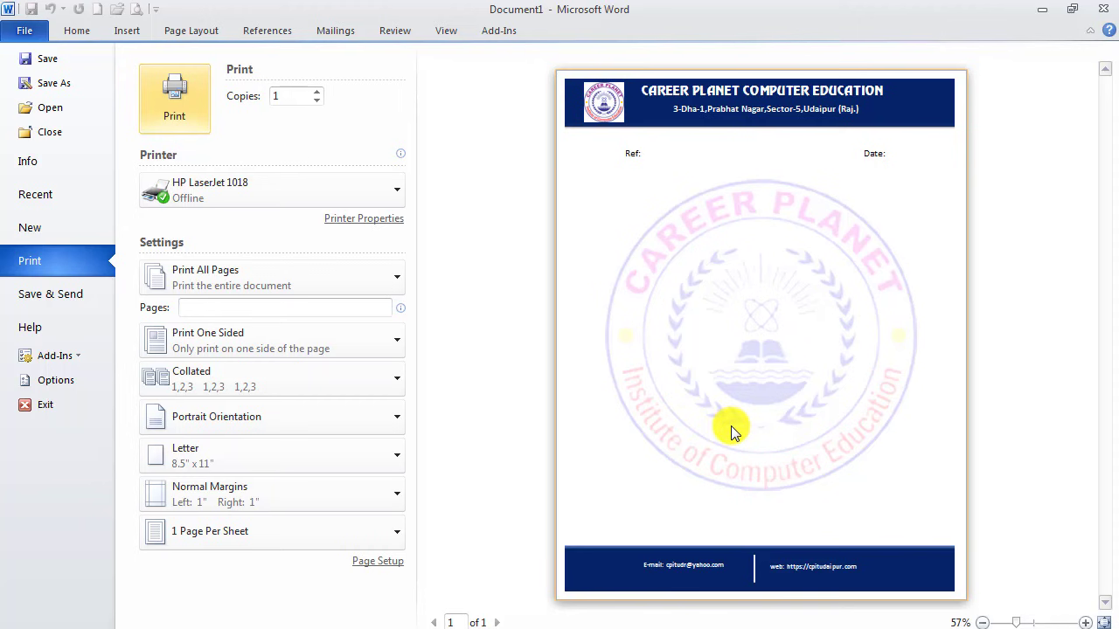
key(Escape)
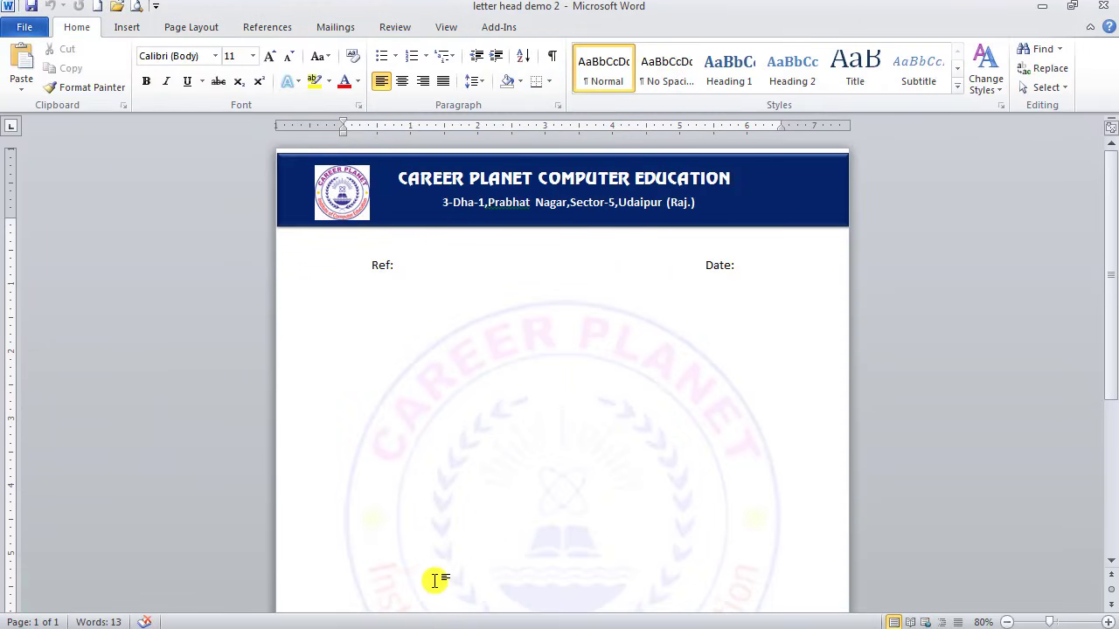
click(421, 554)
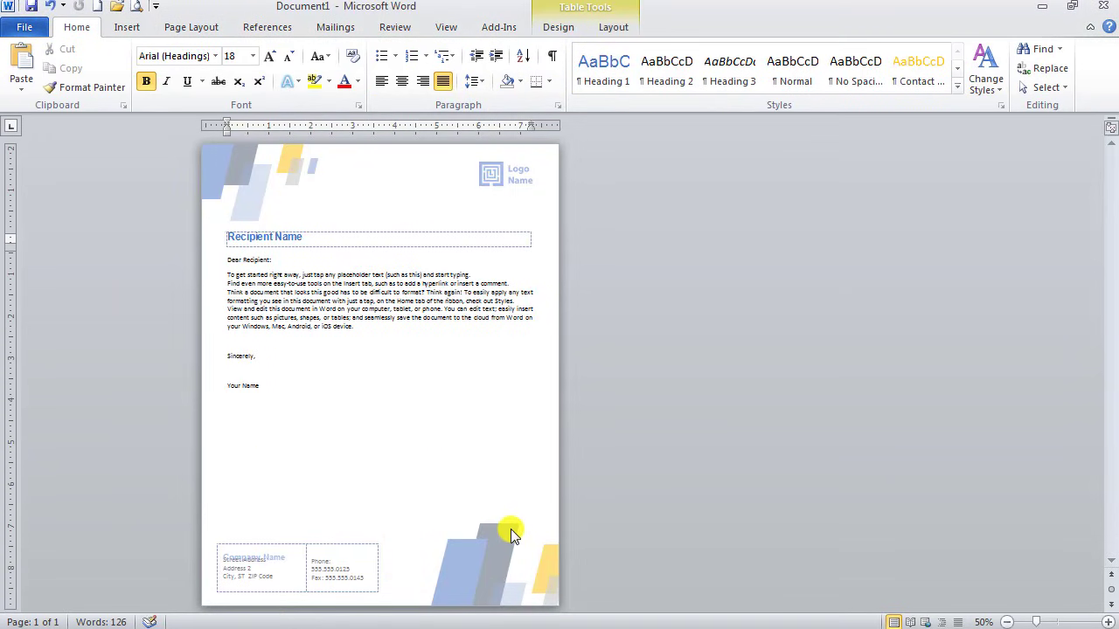
click(421, 611)
click(385, 545)
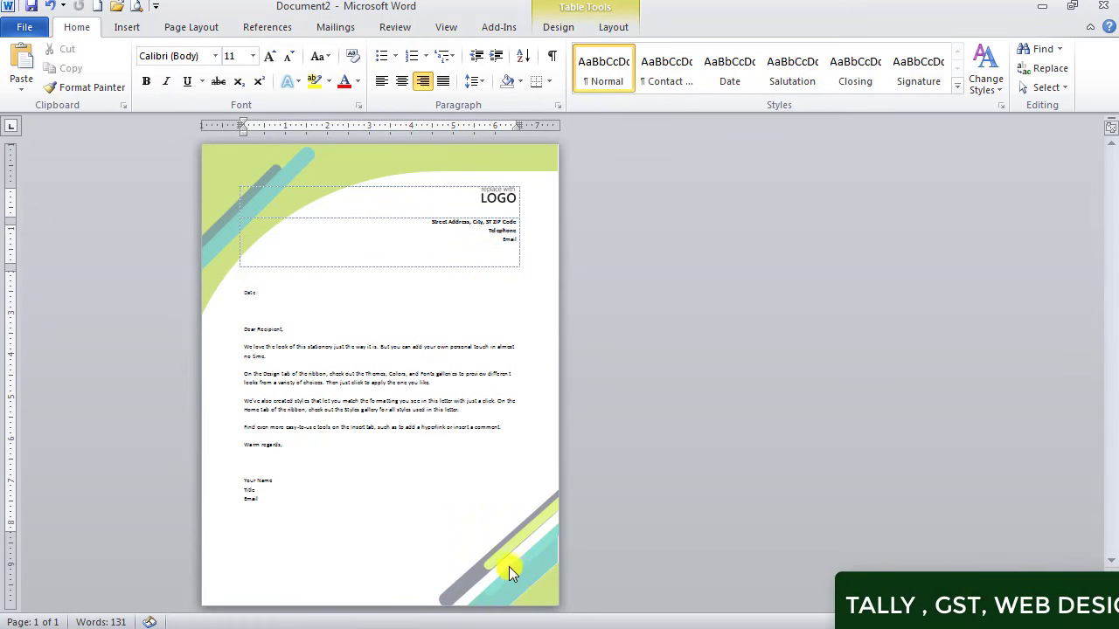
click(405, 622)
click(406, 606)
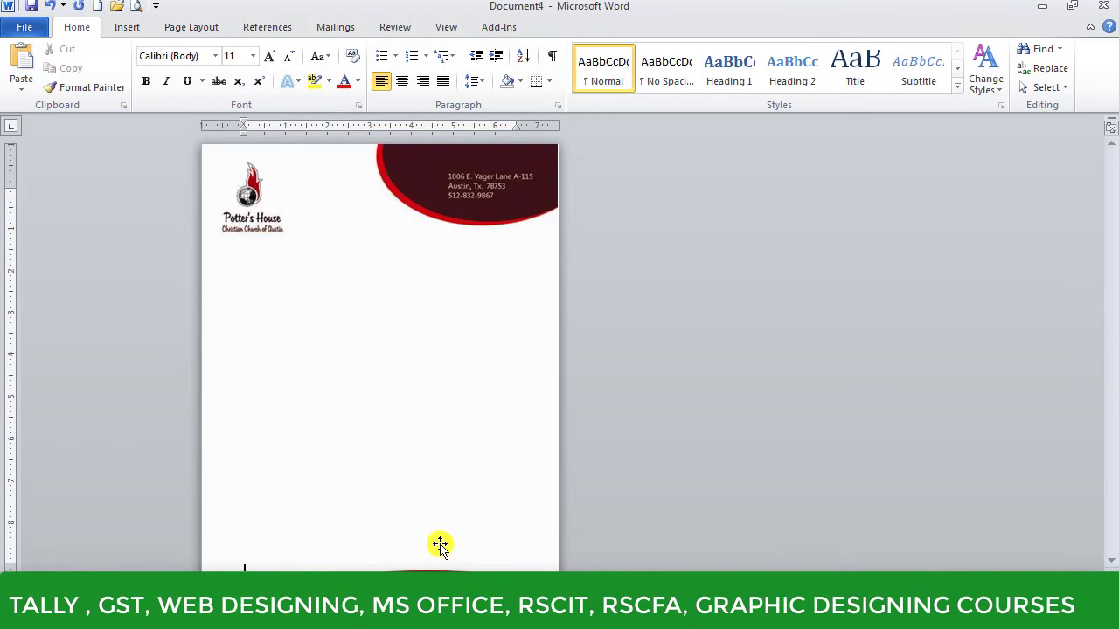
key(ctrl+n)
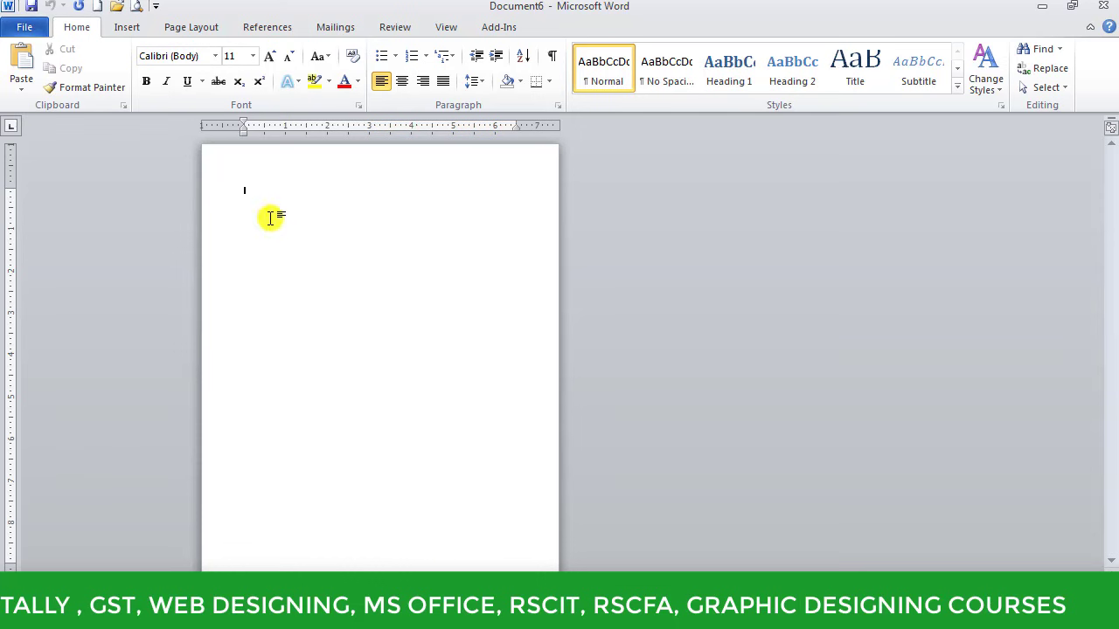
Step: Zoom in on Document6's blank page and enter its header for editing
scroll(271, 218, up, 2)
scroll(246, 199, up, 2)
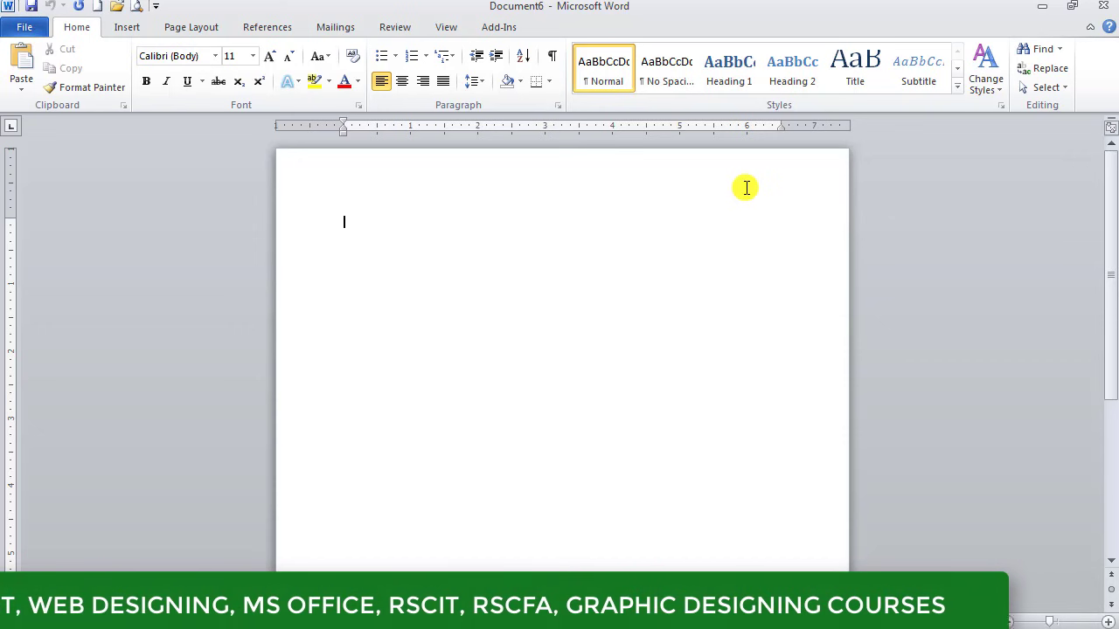
scroll(667, 465, down, 1)
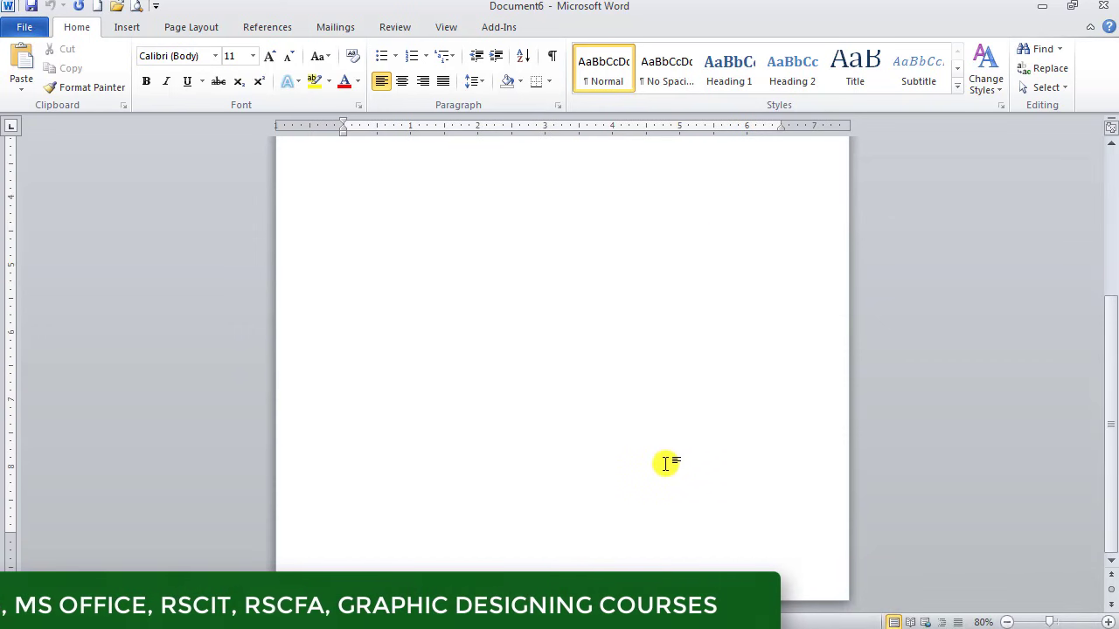
scroll(618, 479, up, 1)
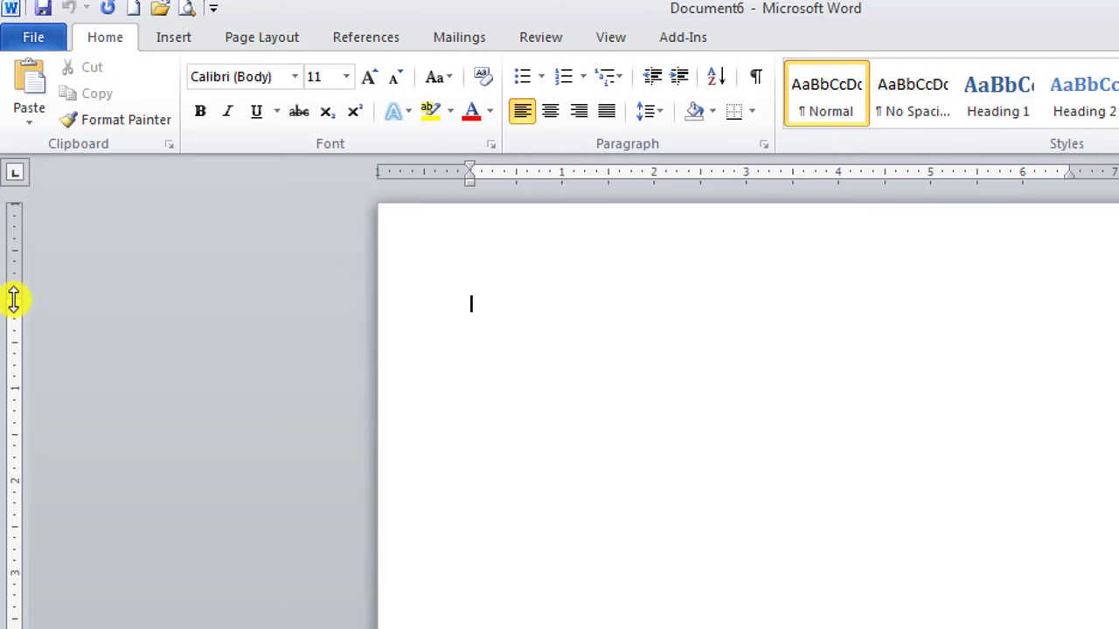
double_click(483, 246)
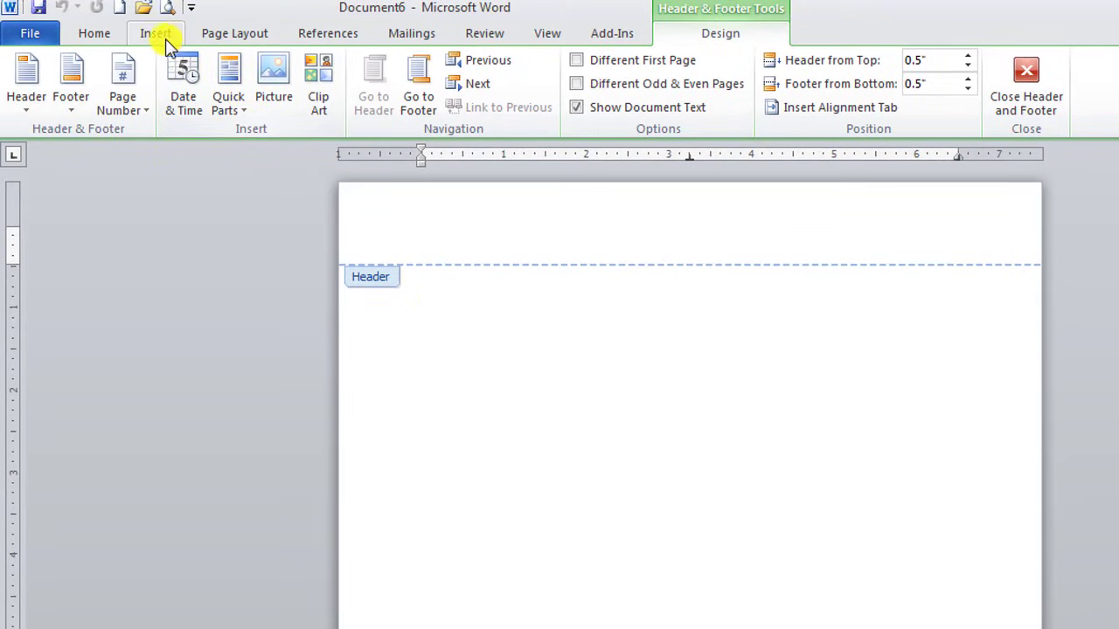
Step: Draw a full-width rectangle across the header with a light-green fill and no outline
click(157, 34)
click(313, 112)
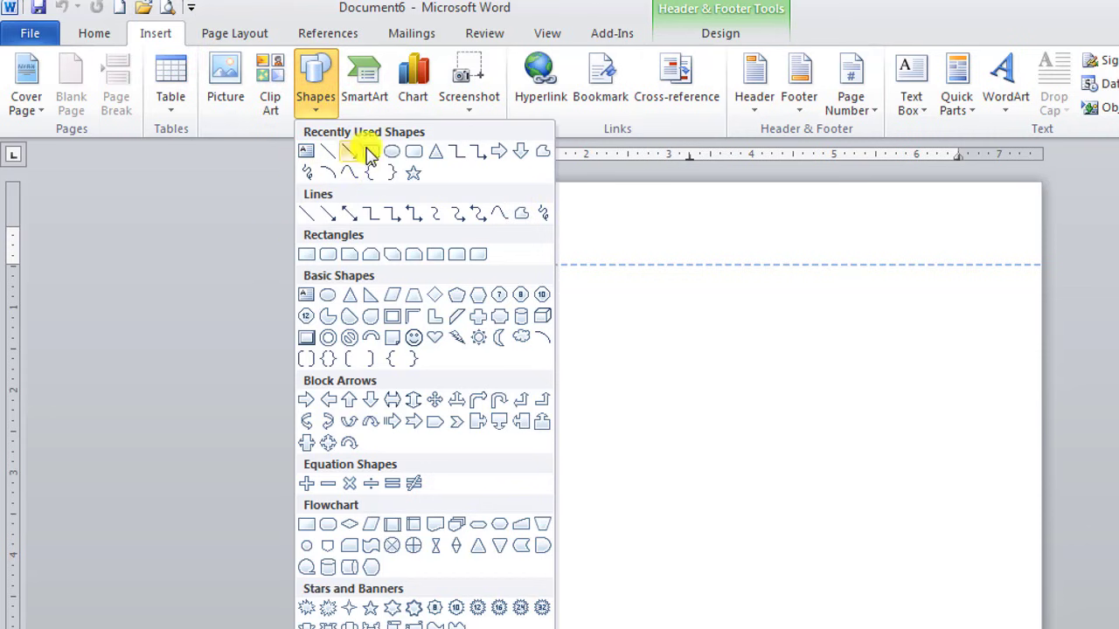
click(307, 256)
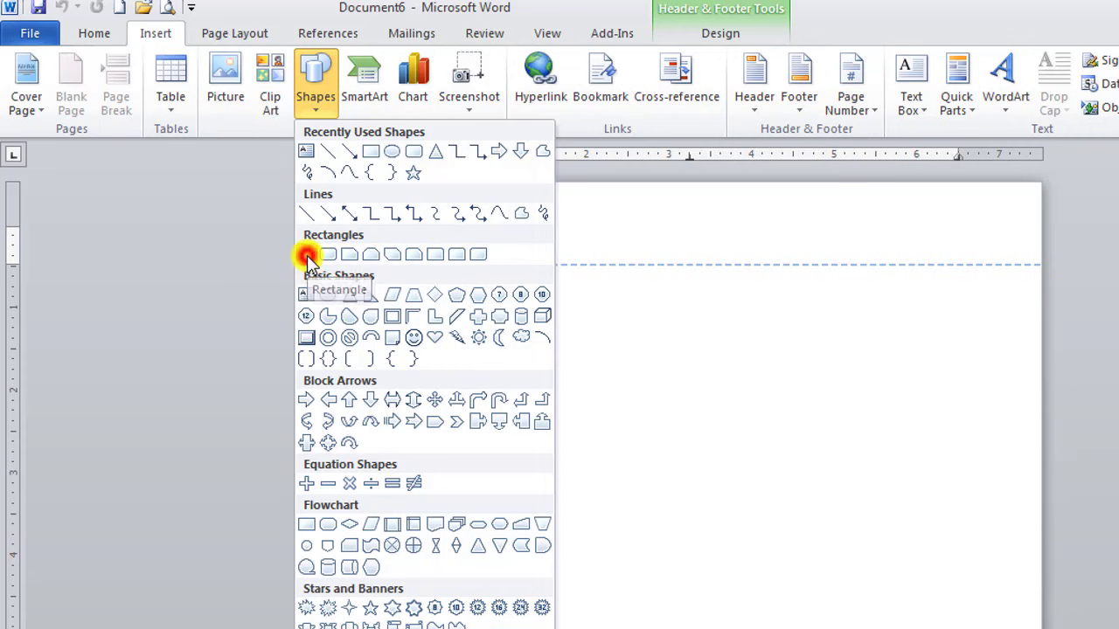
drag(340, 183, 1038, 265)
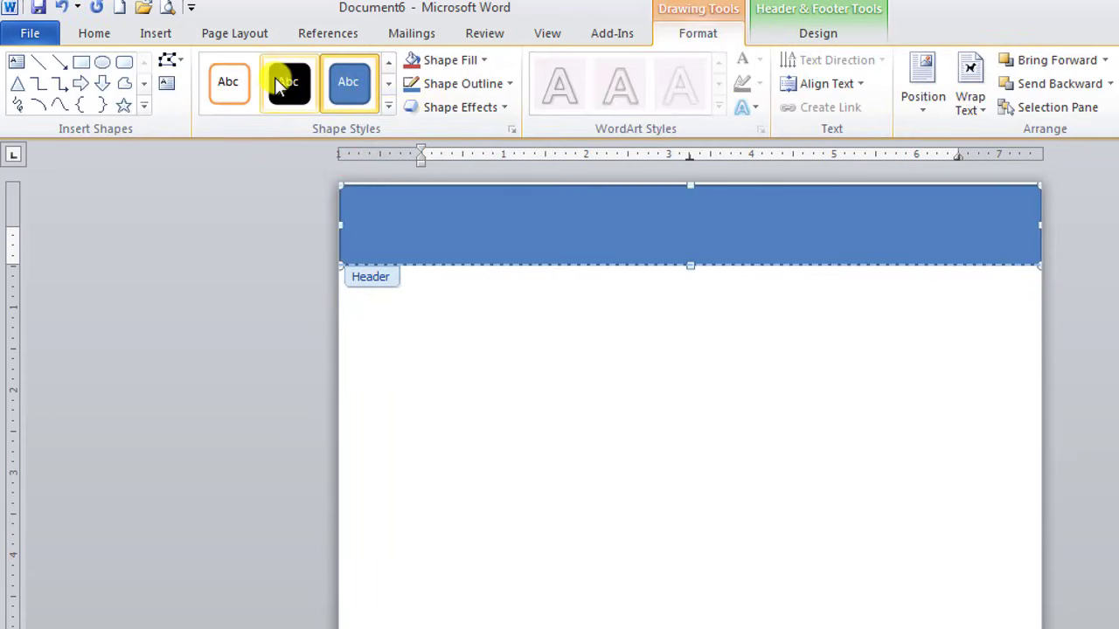
click(448, 62)
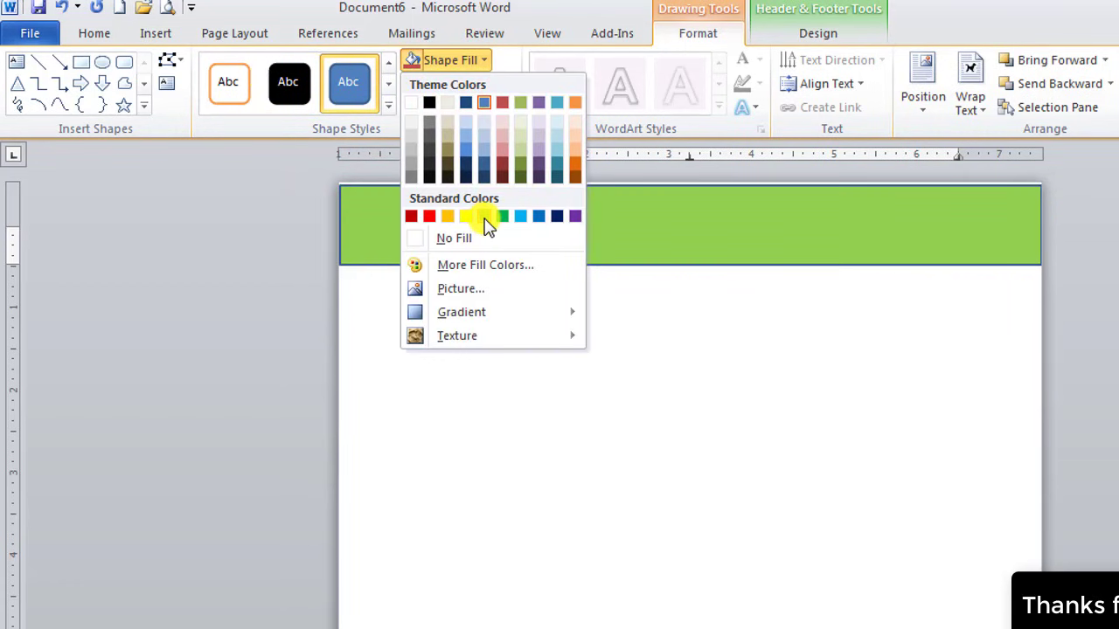
click(484, 217)
click(467, 87)
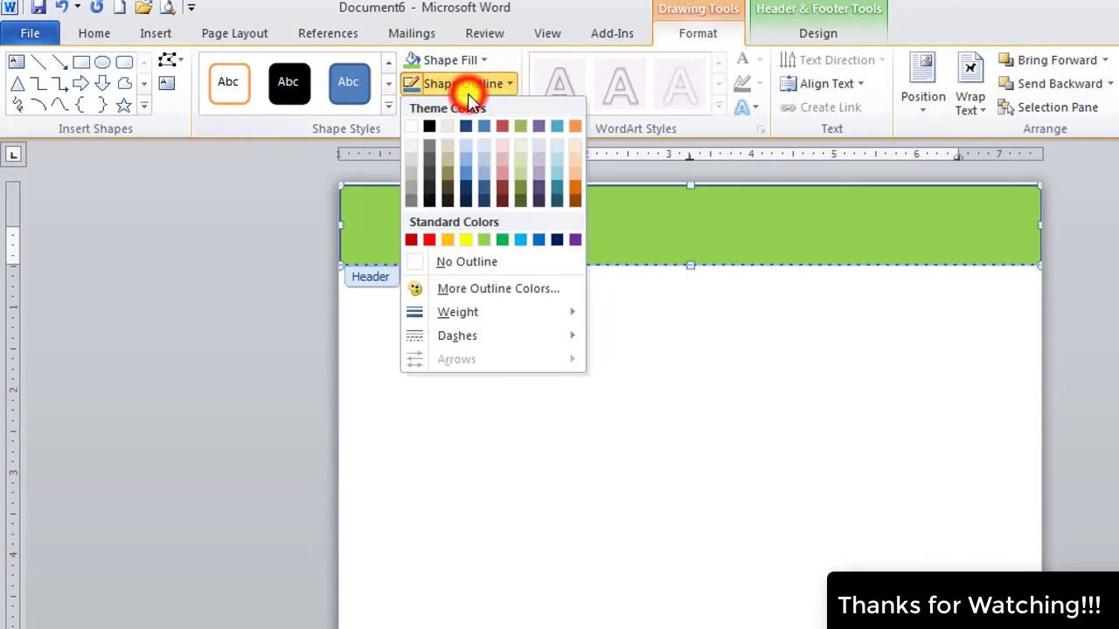
click(456, 265)
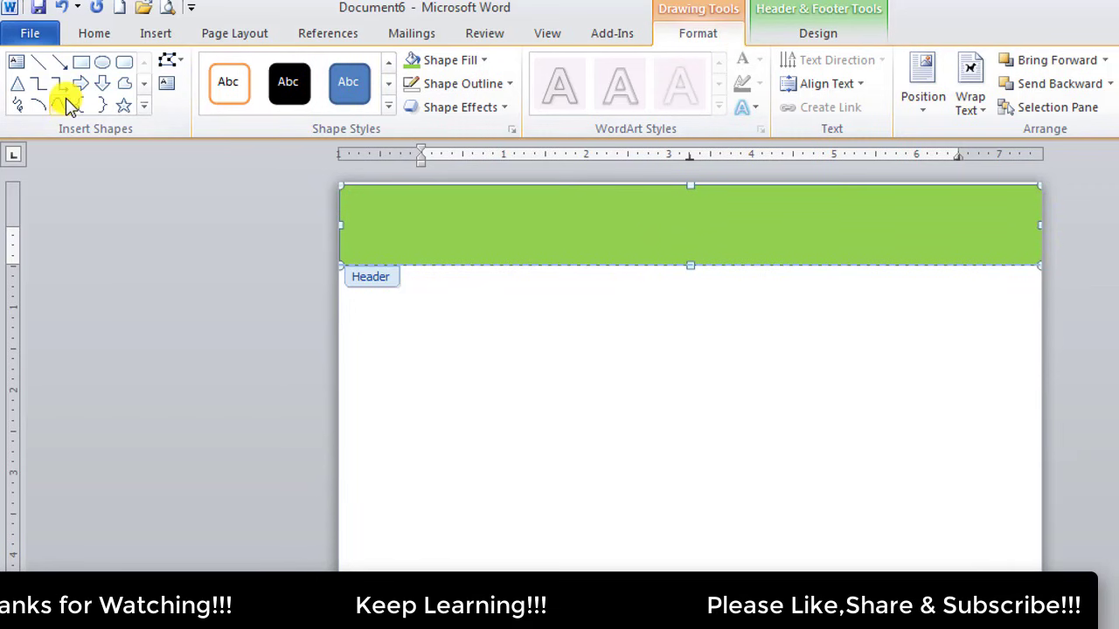
click(171, 61)
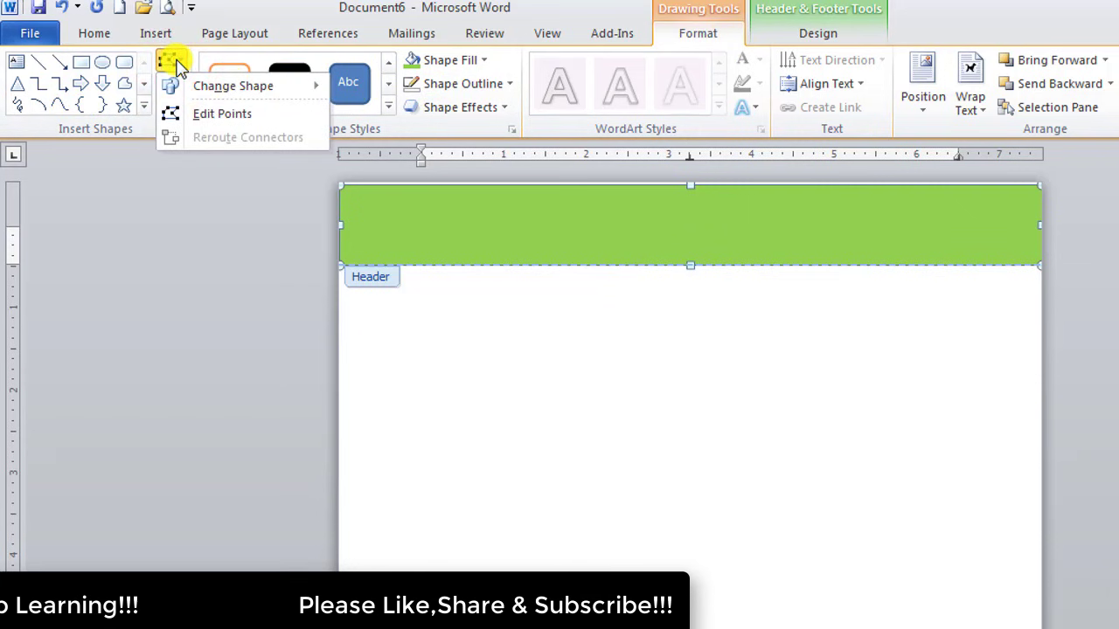
click(199, 114)
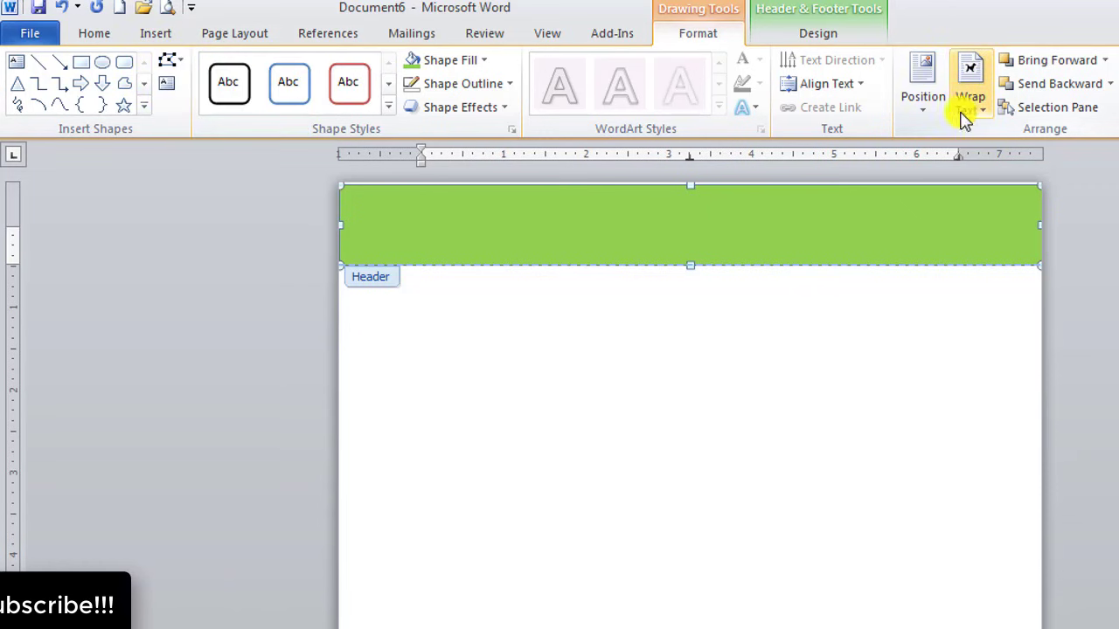
click(972, 105)
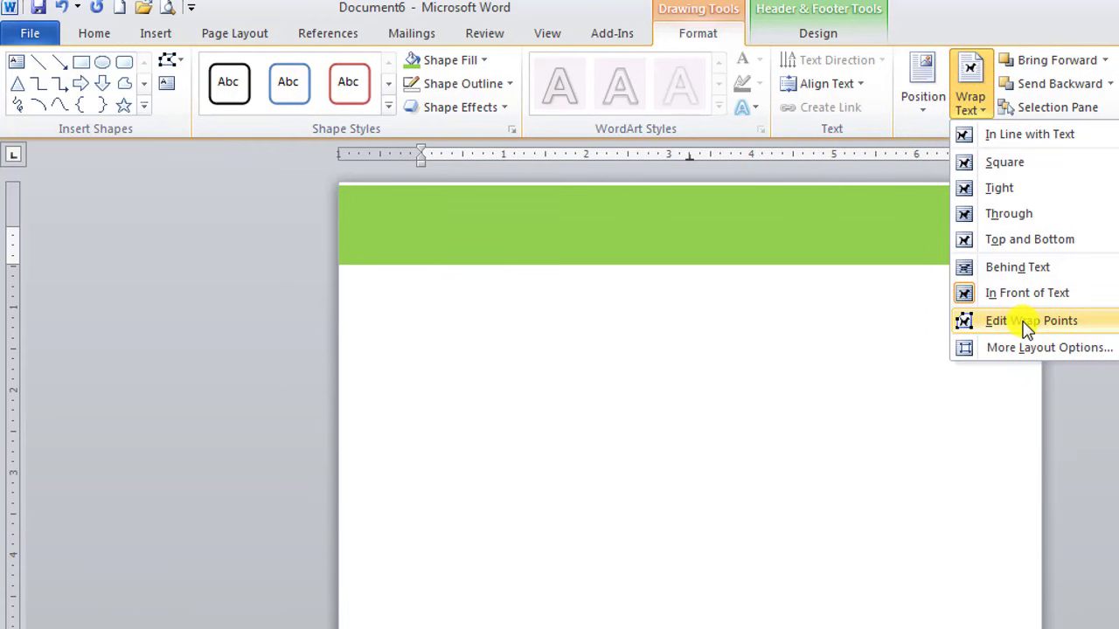
Step: Edit the green band's points so its bottom edge curves down toward the left side
click(1024, 321)
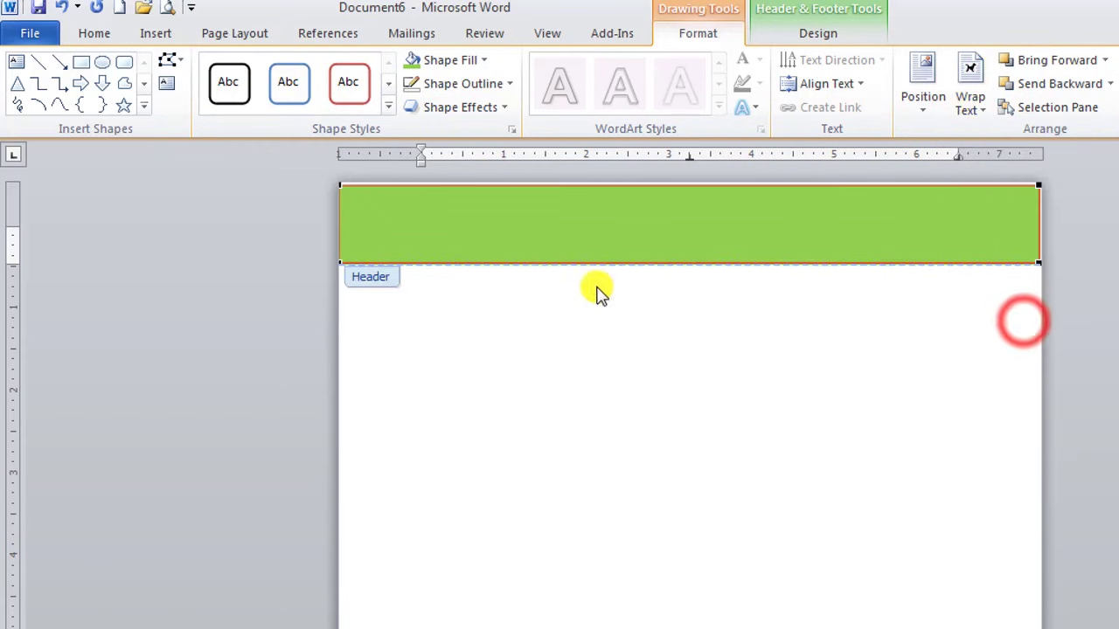
click(170, 60)
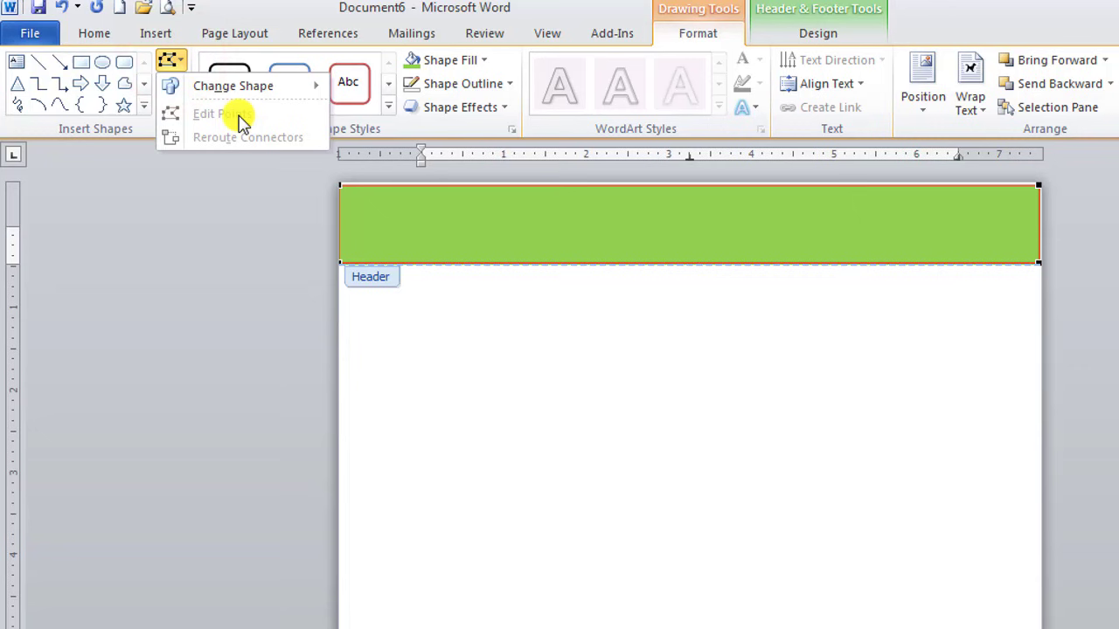
click(542, 281)
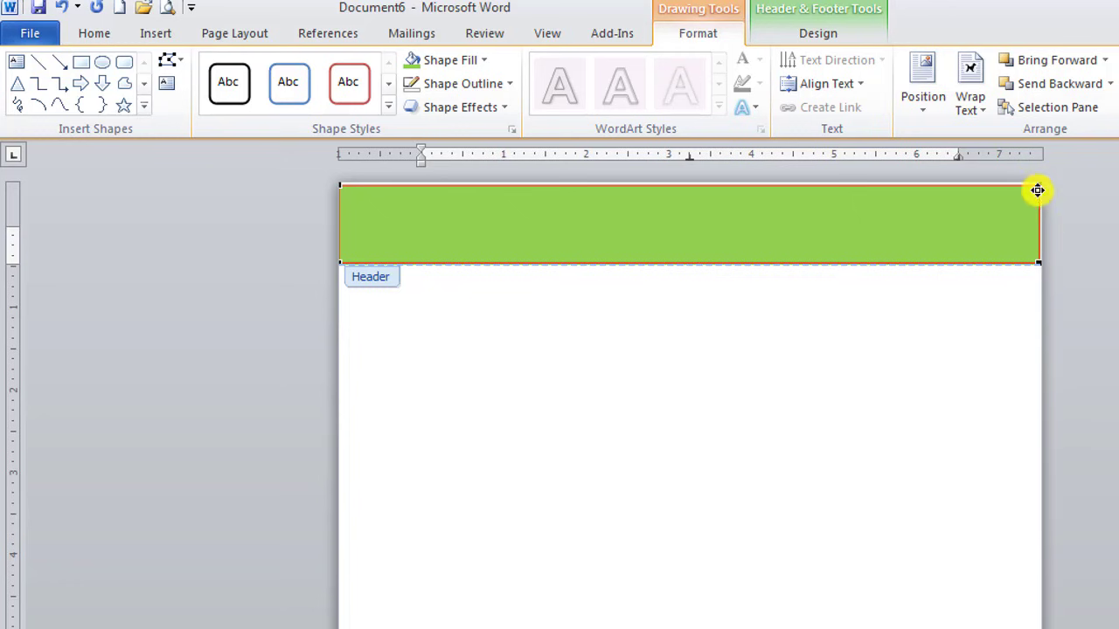
click(345, 269)
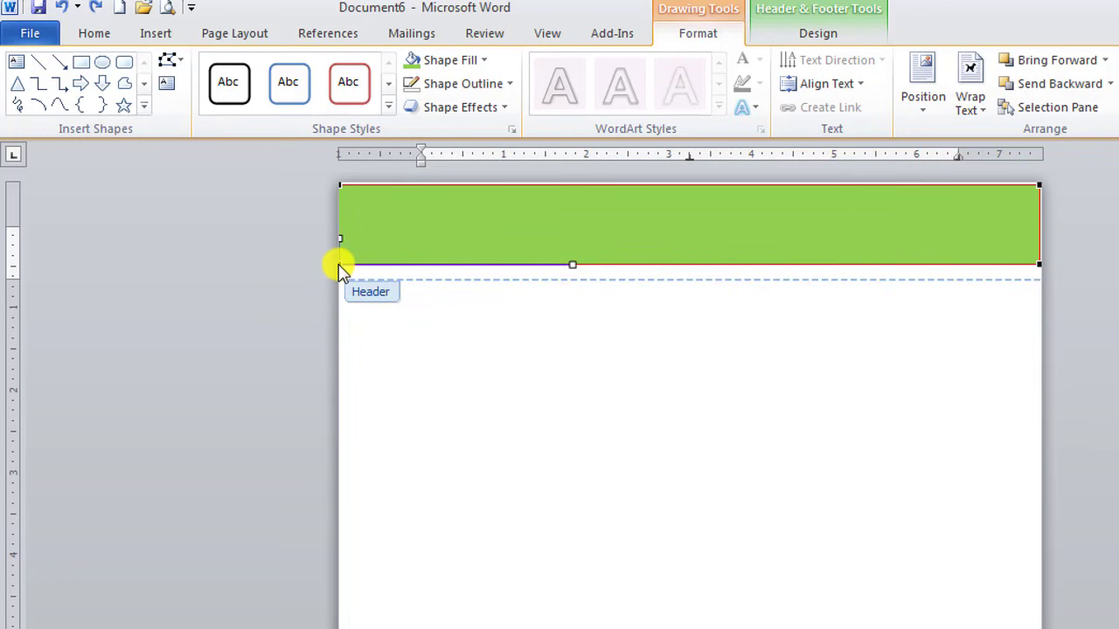
drag(338, 266, 340, 333)
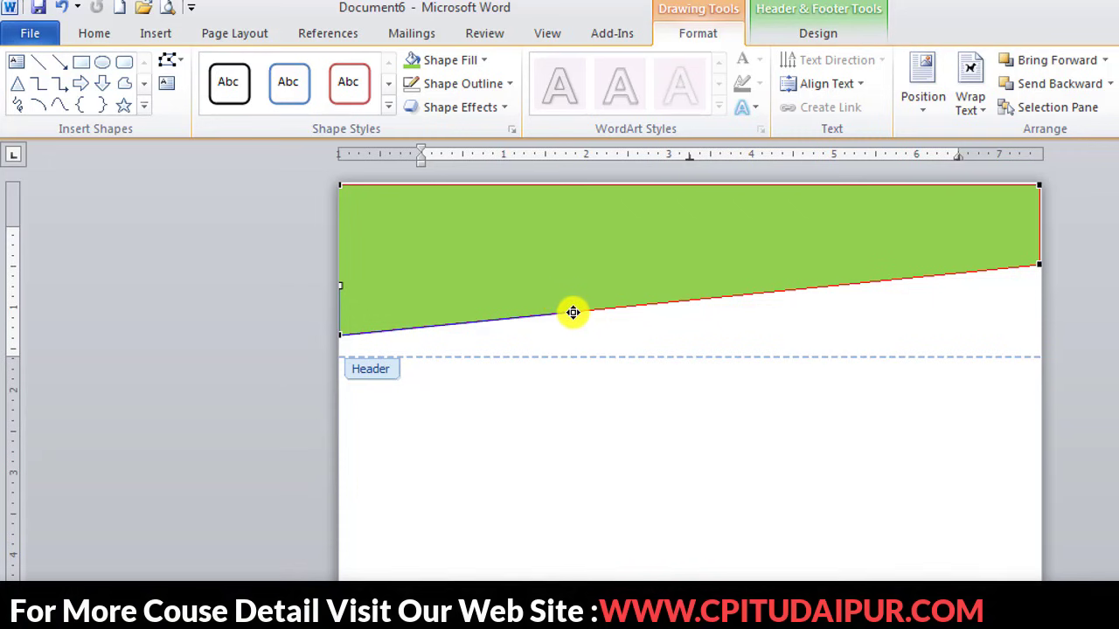
drag(572, 312, 527, 224)
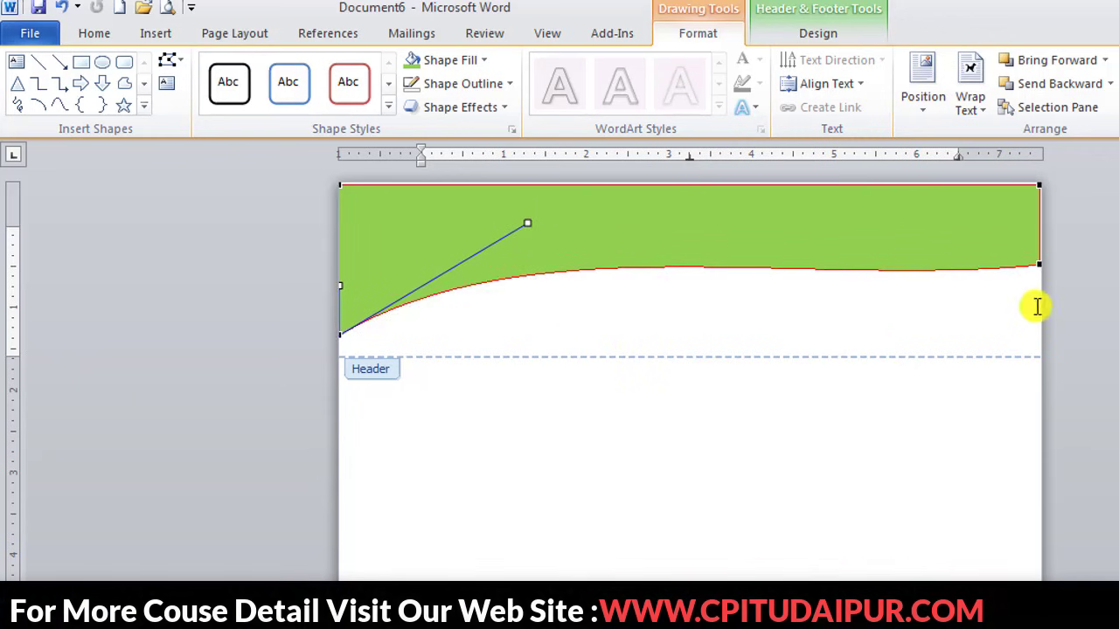
click(1037, 264)
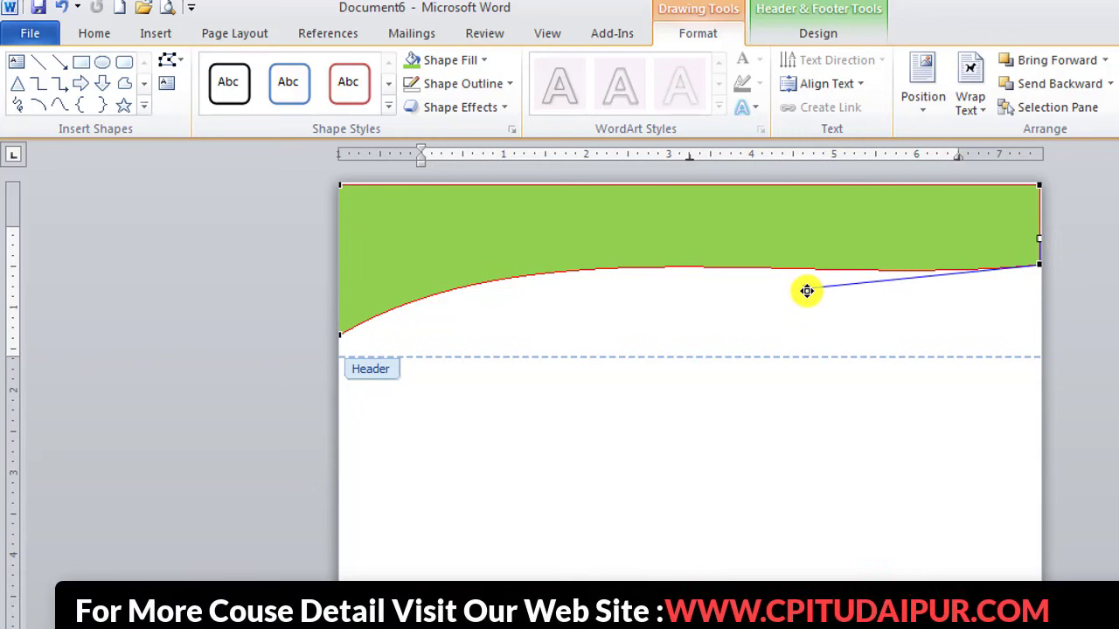
drag(806, 290, 804, 242)
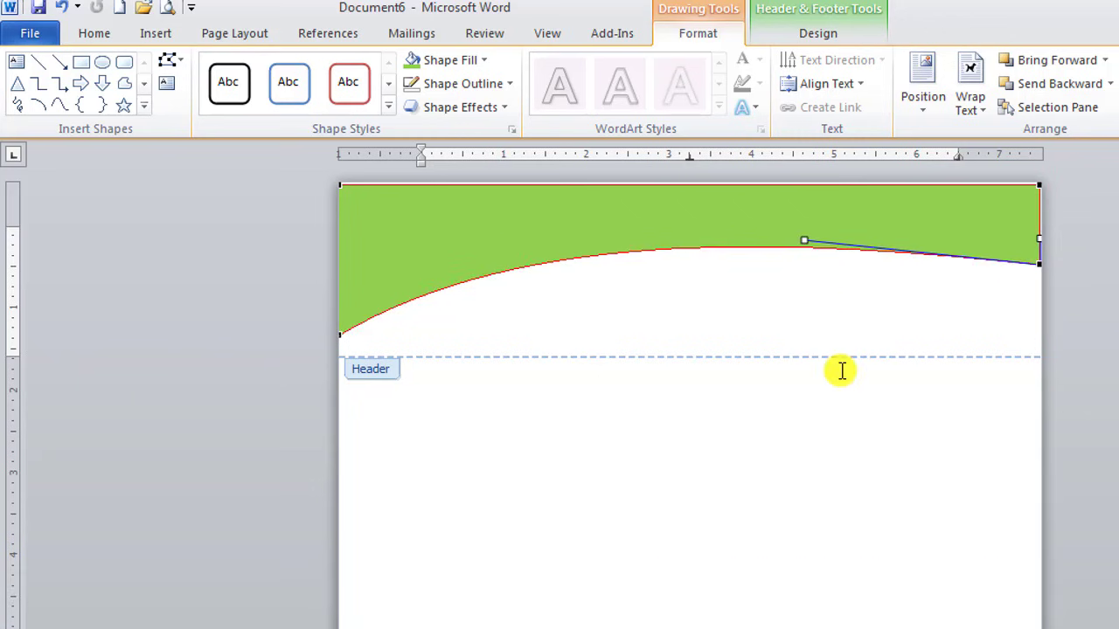
click(841, 371)
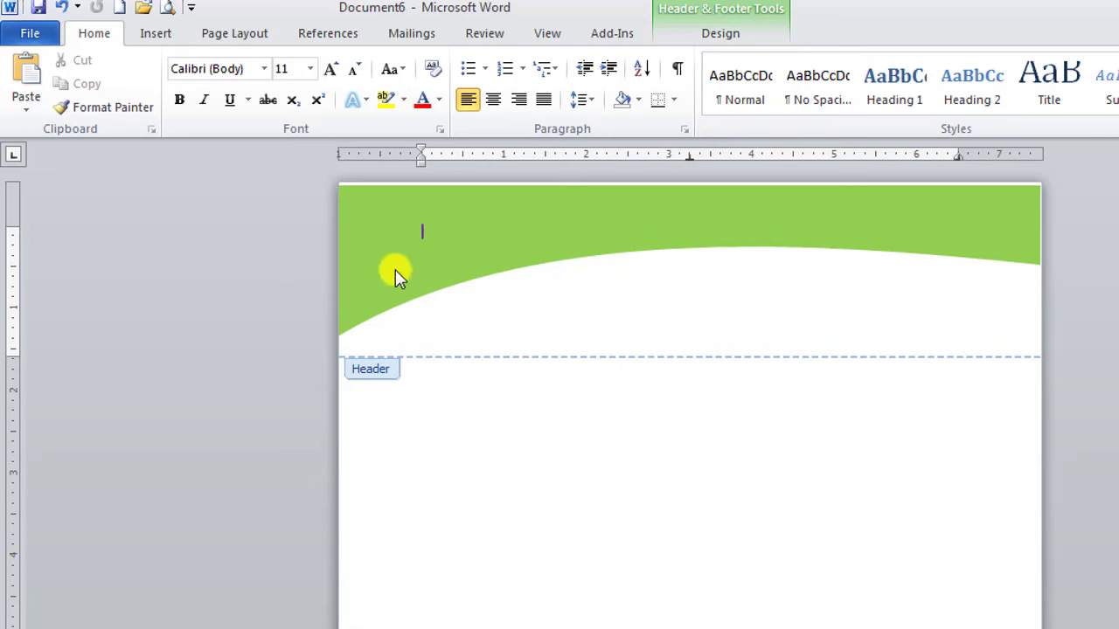
Step: Apply a shaded blue preset from Shape Styles to the curved band, then restore its light-green fill
click(785, 234)
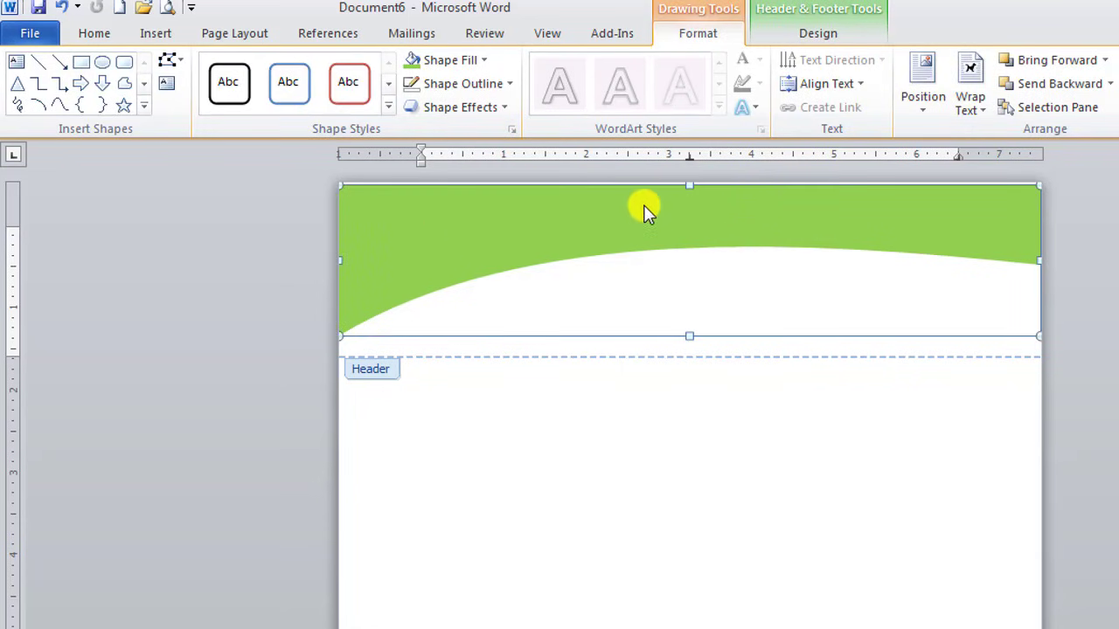
click(389, 107)
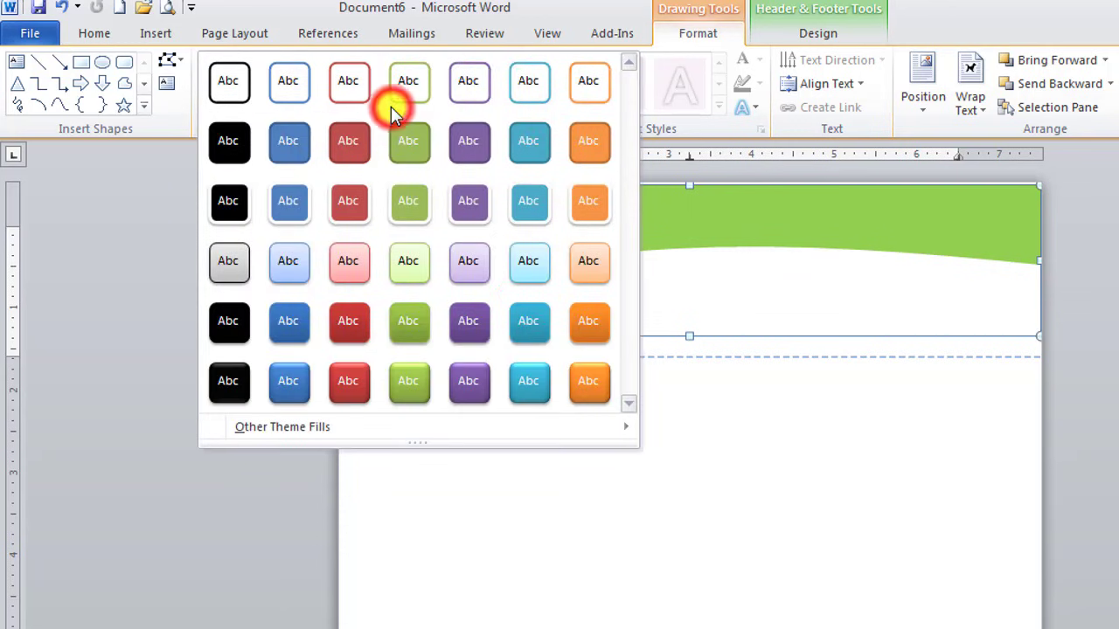
click(289, 392)
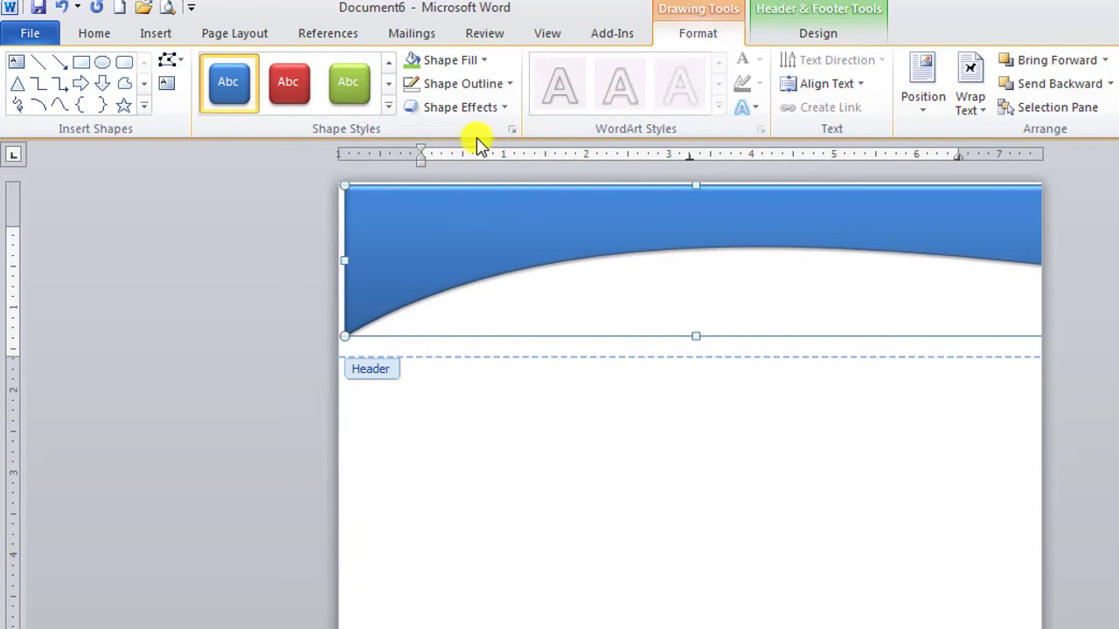
click(471, 63)
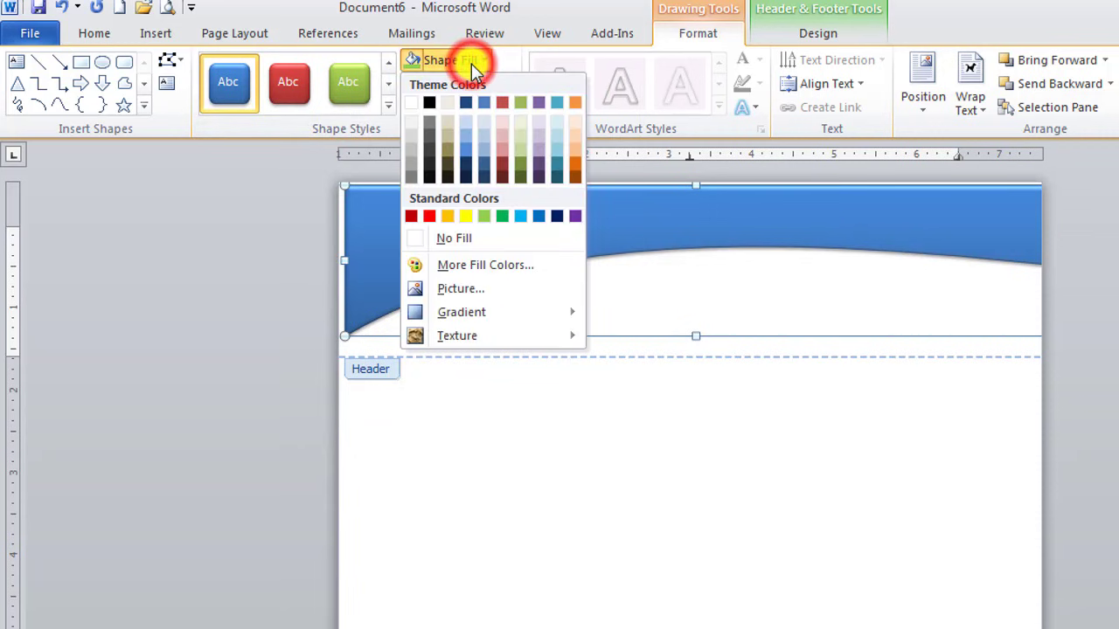
click(491, 218)
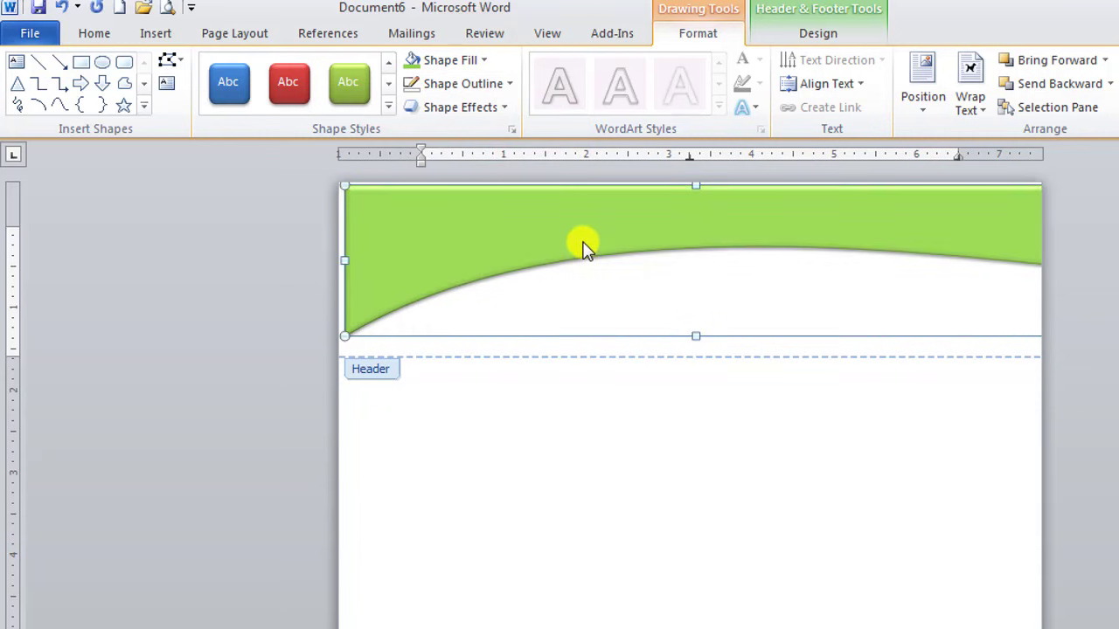
click(579, 239)
Step: Nudge the second curved shape down, fill it orange and send it behind the green band
drag(567, 251, 566, 265)
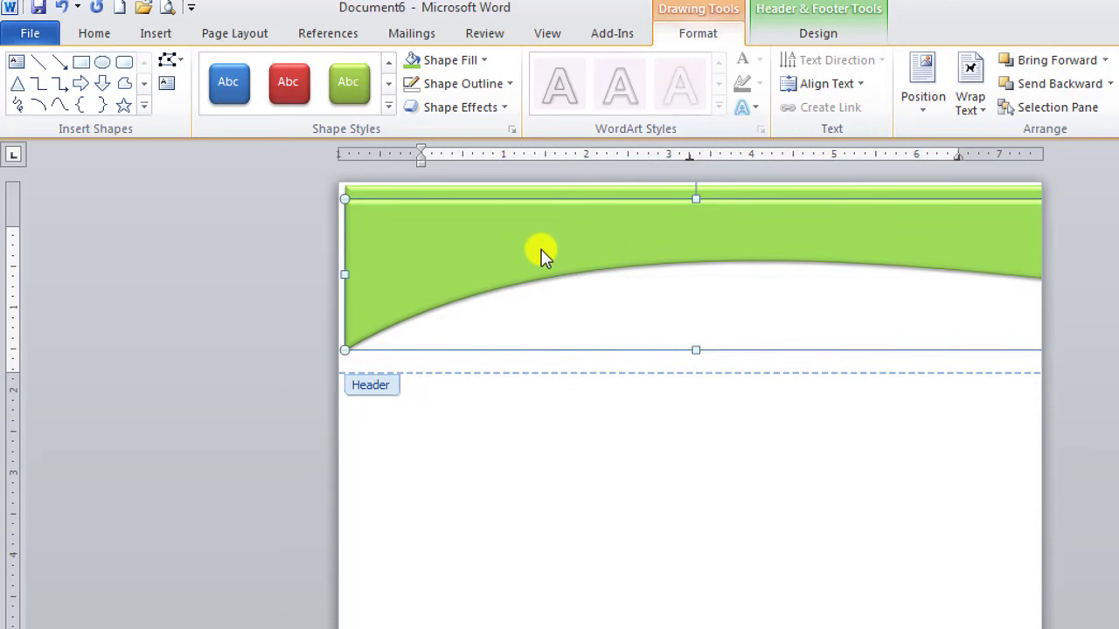
click(478, 59)
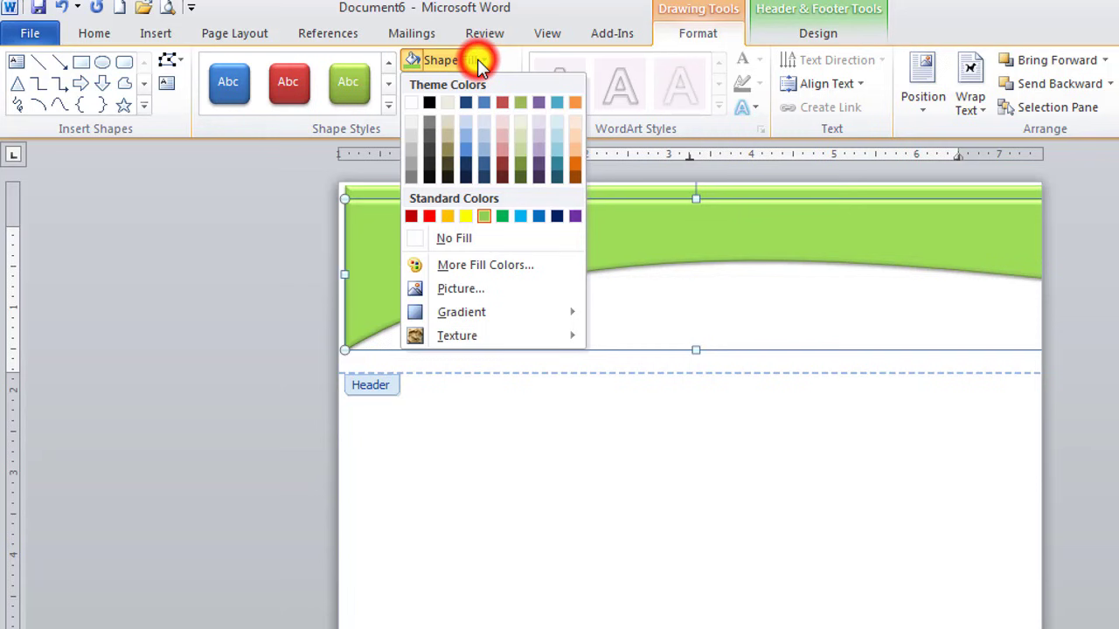
click(451, 216)
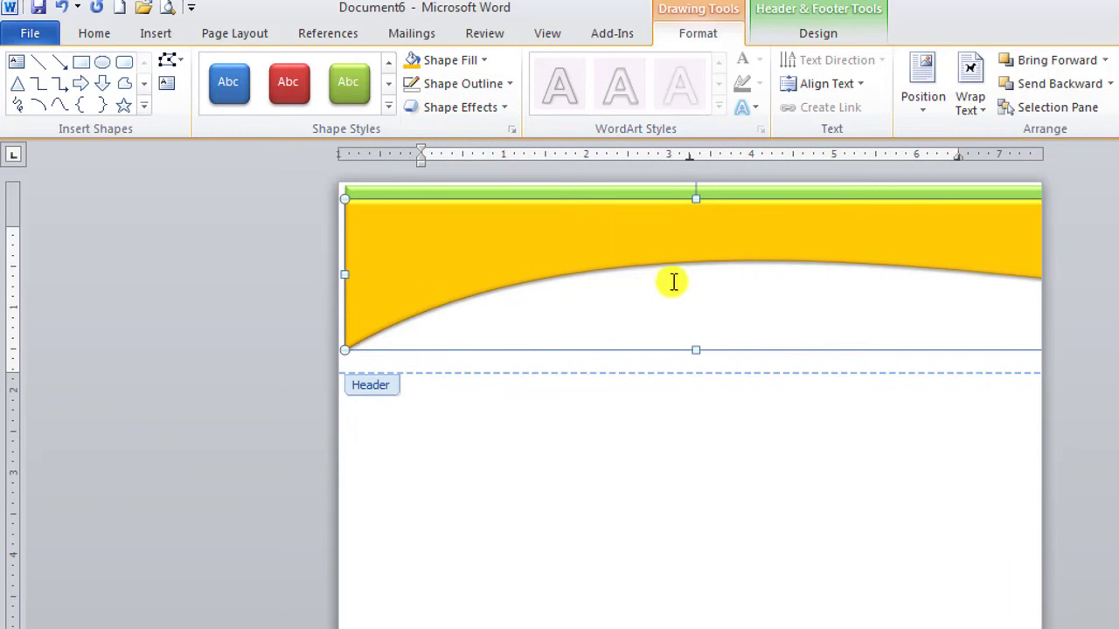
click(1060, 88)
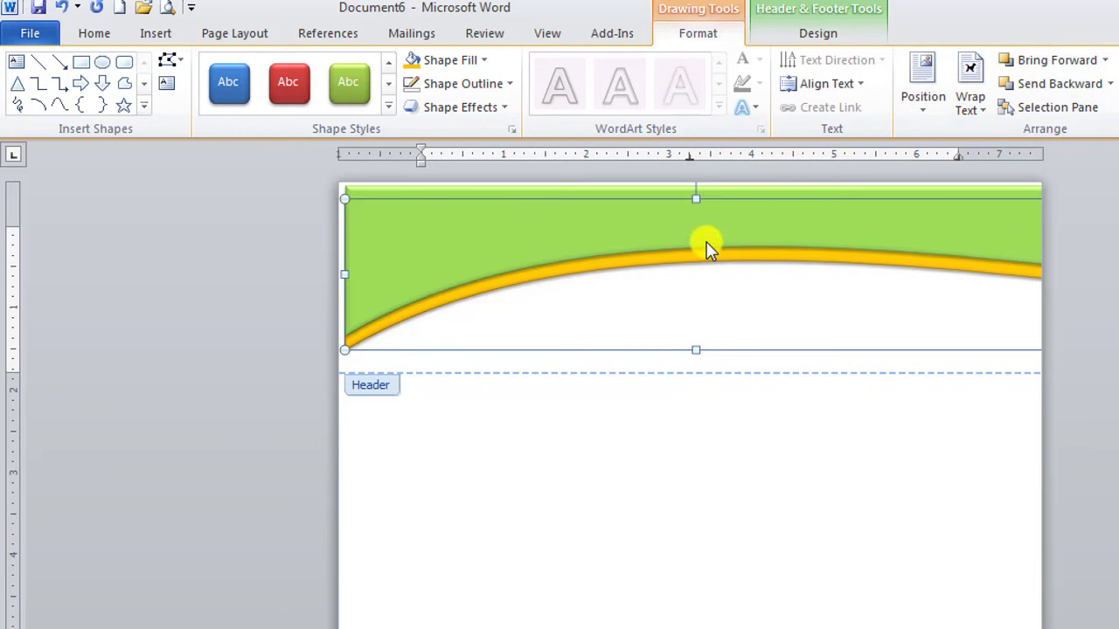
click(699, 311)
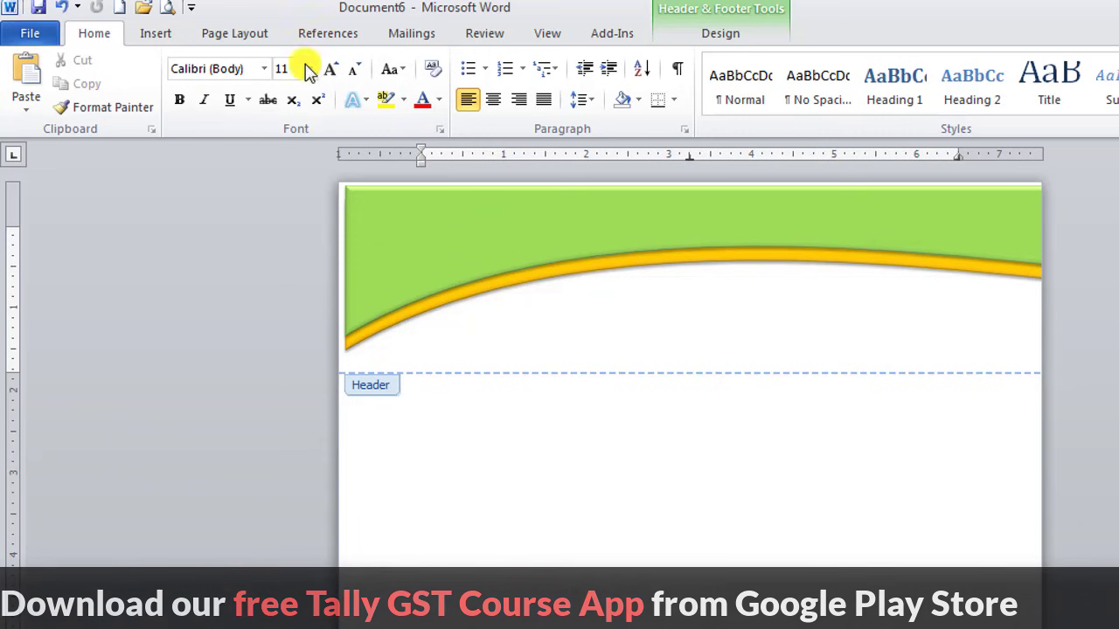
click(162, 35)
click(914, 104)
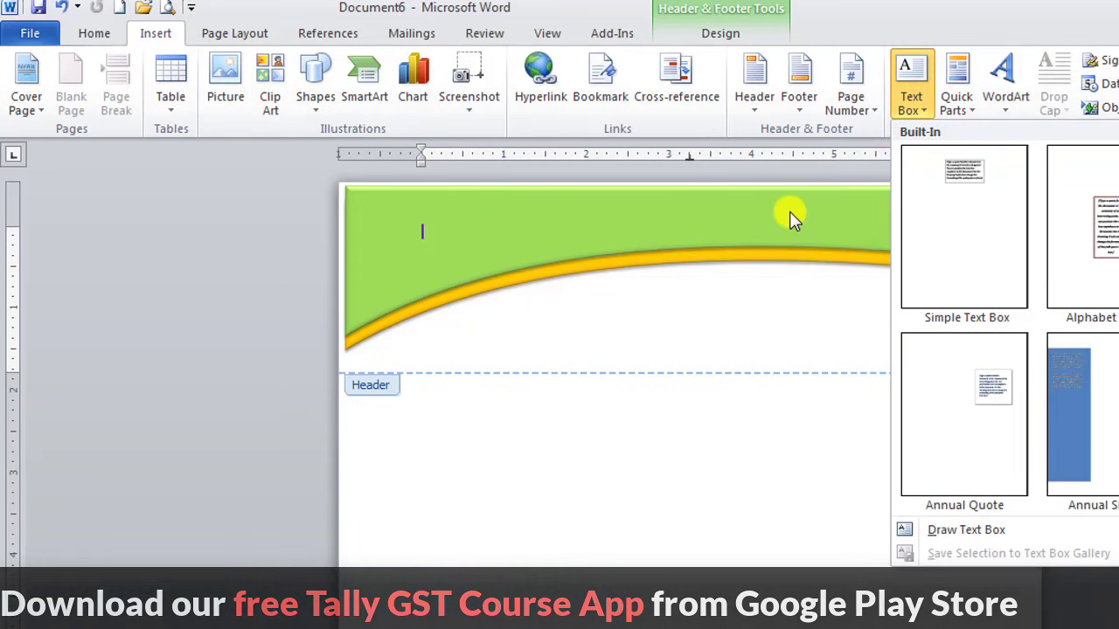
click(933, 525)
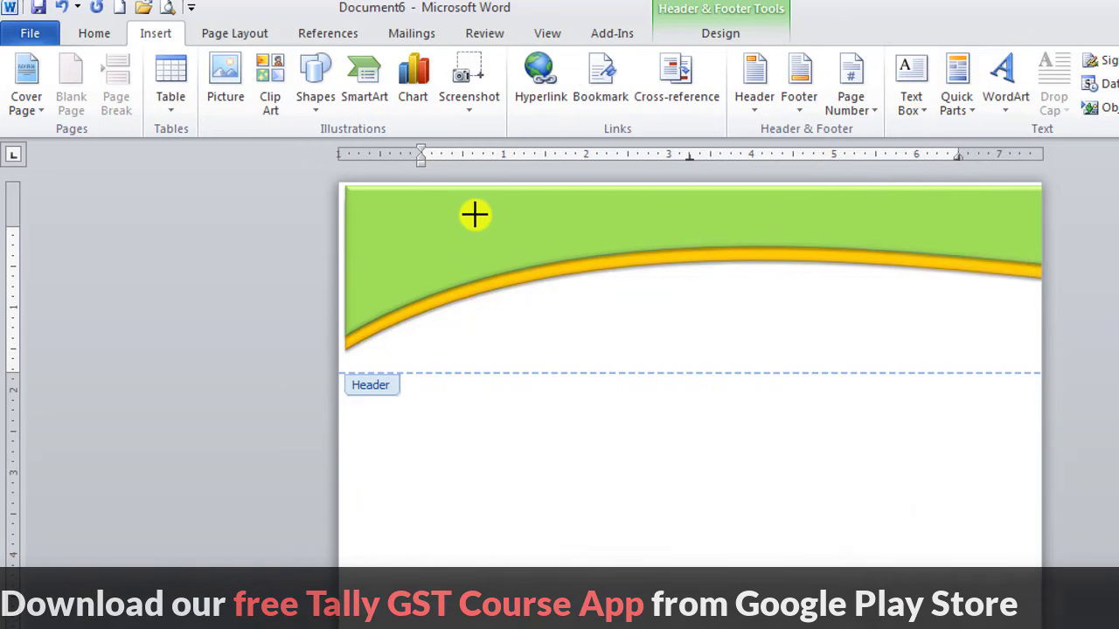
drag(553, 206, 911, 234)
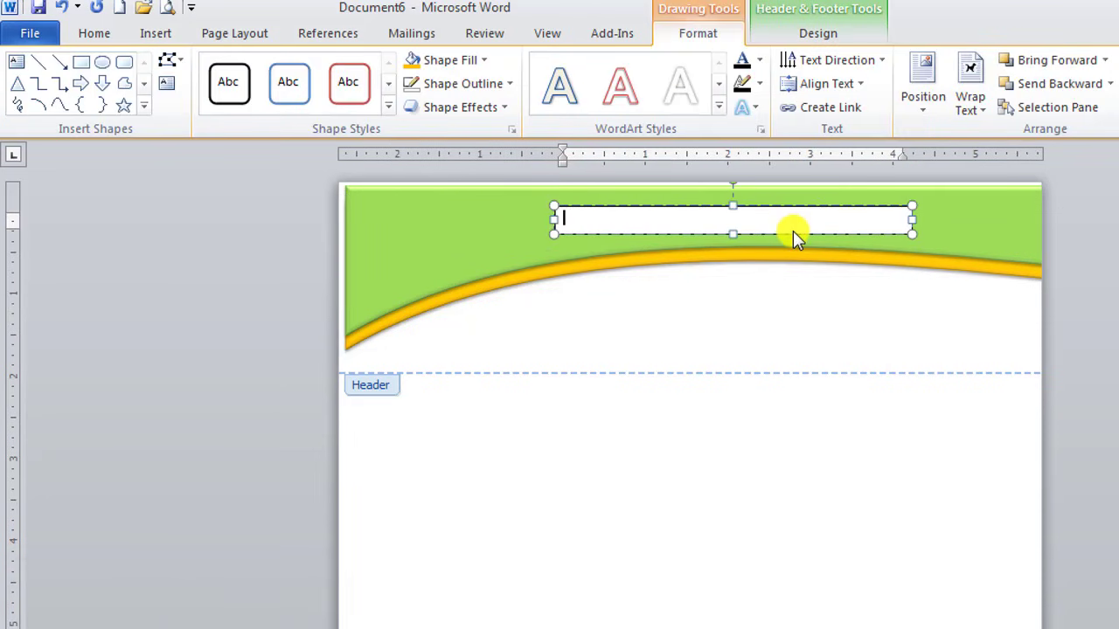
click(793, 232)
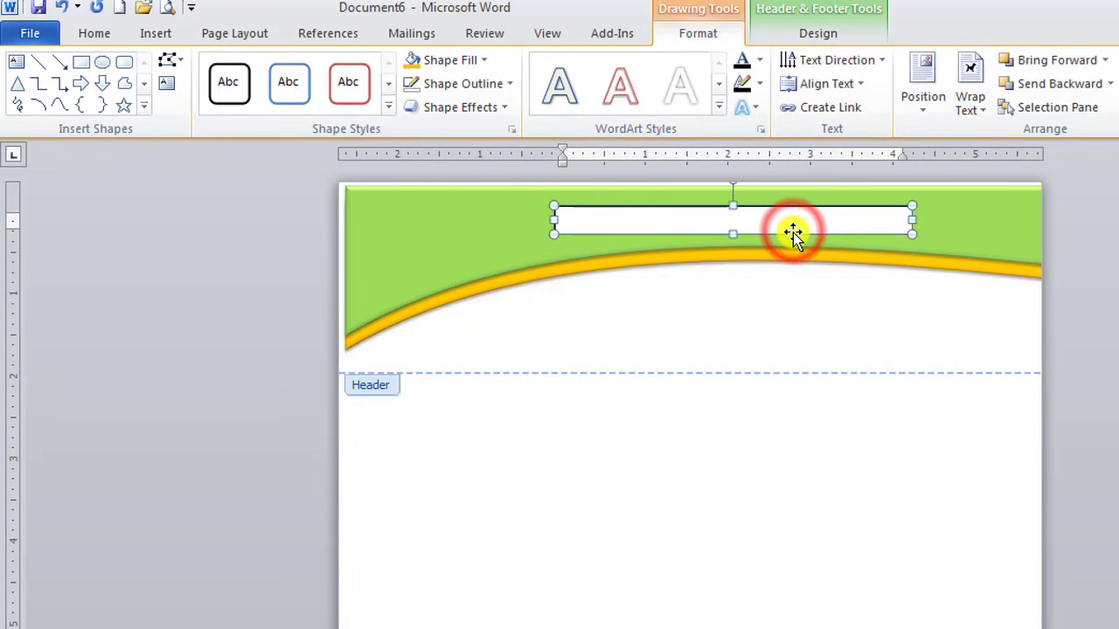
key(Delete)
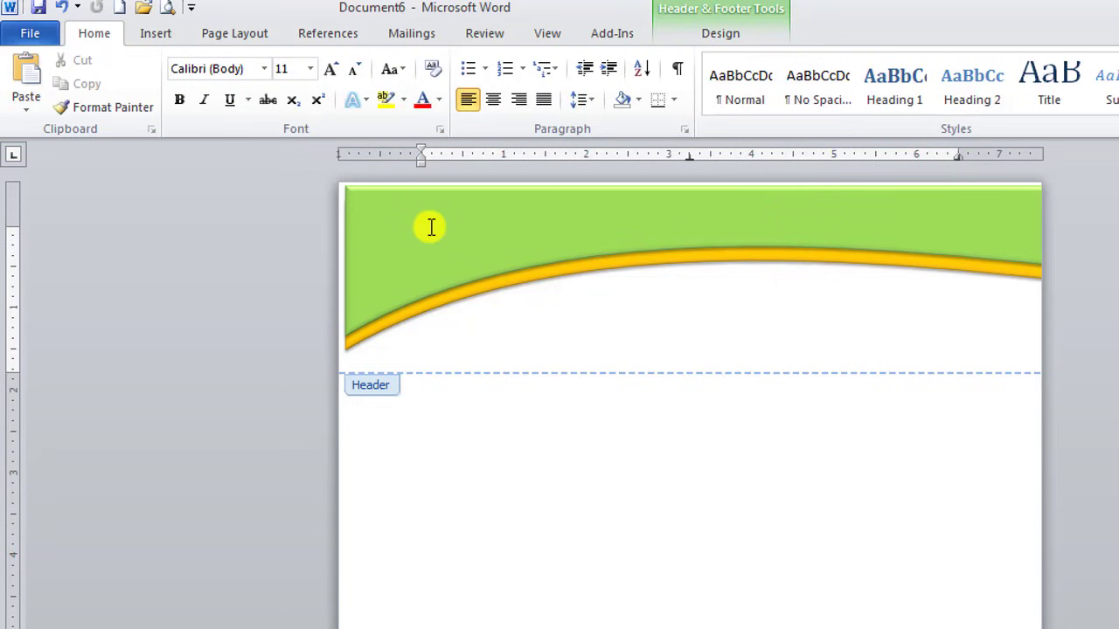
ctrl+scroll(550, 284, down, 1)
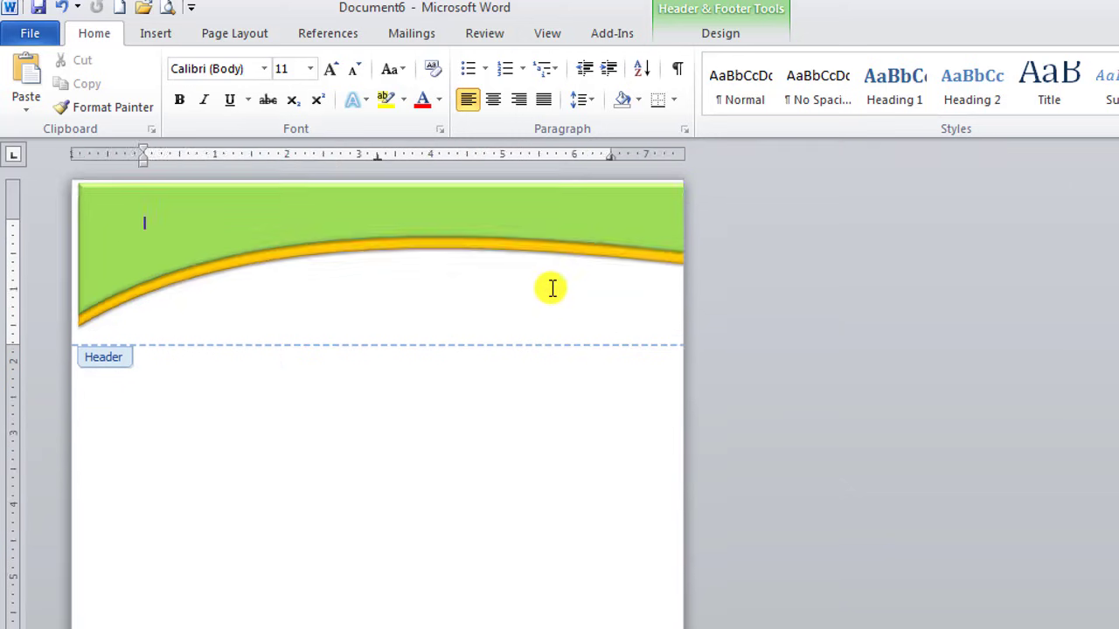
ctrl+scroll(544, 282, down, 2)
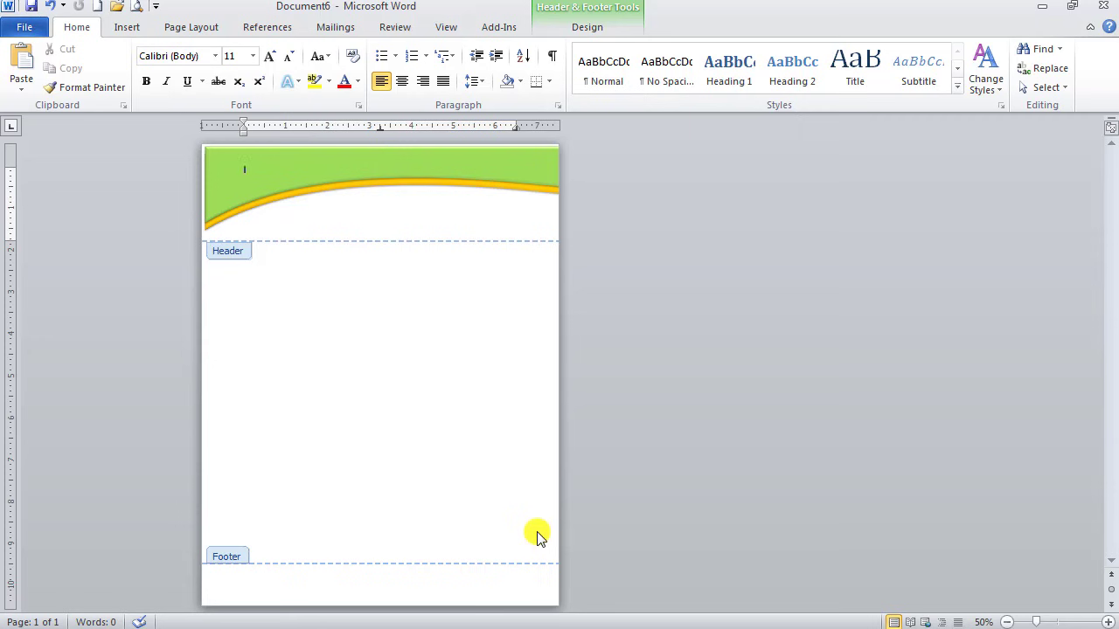
Step: Draw a rounded rectangle in the footer's bottom-right corner and round its ends into a pill
click(127, 27)
click(254, 86)
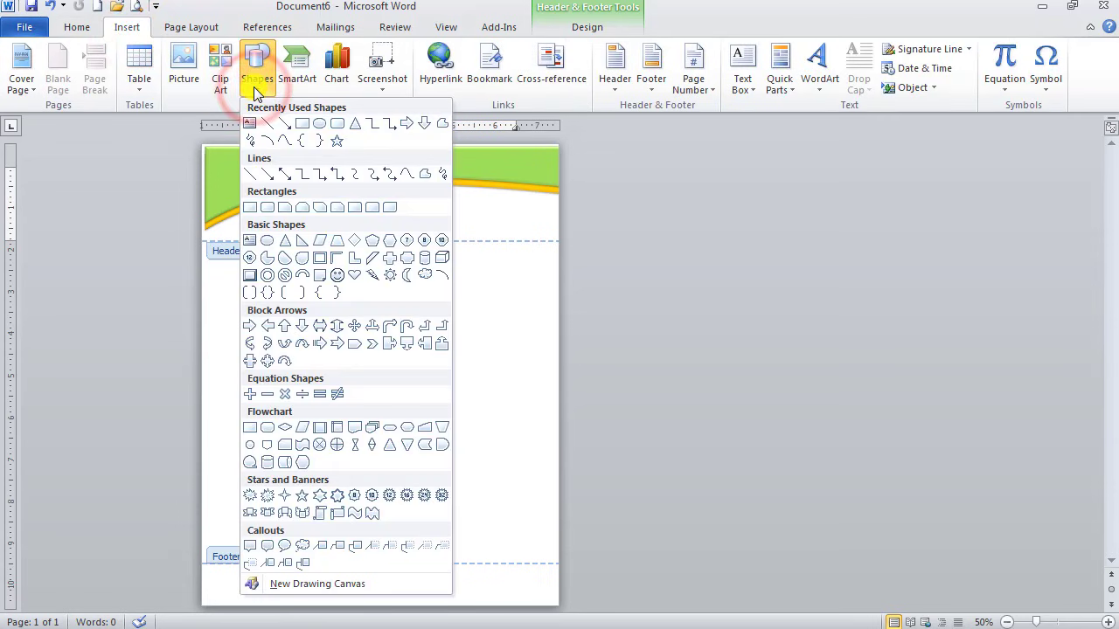
key(Escape)
ctrl+scroll(375, 458, up, 2)
ctrl+scroll(481, 419, up, 2)
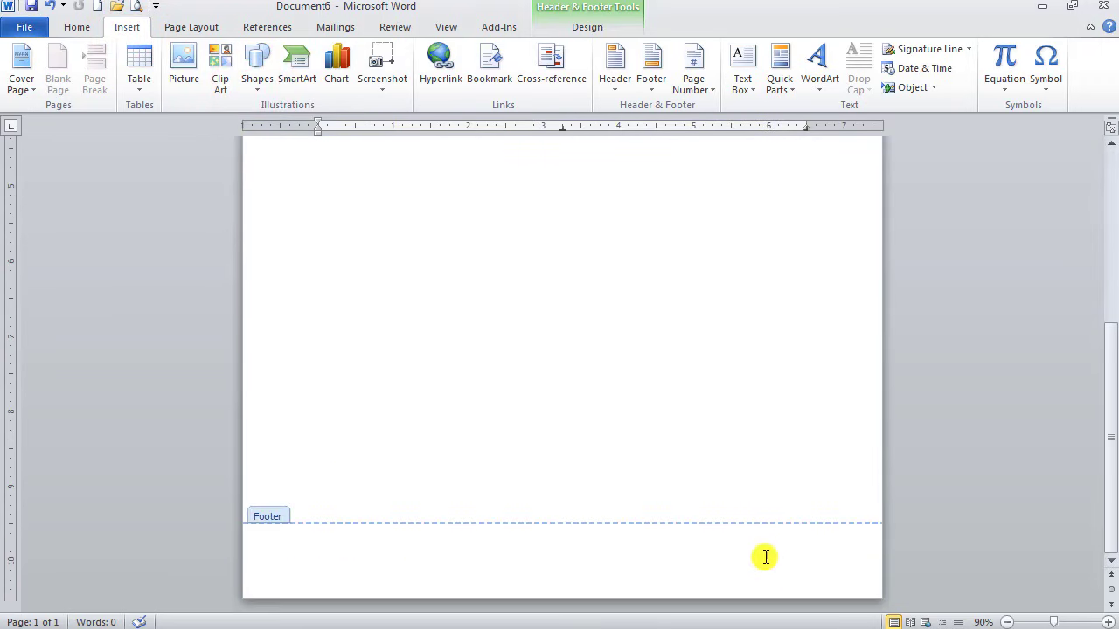
click(259, 86)
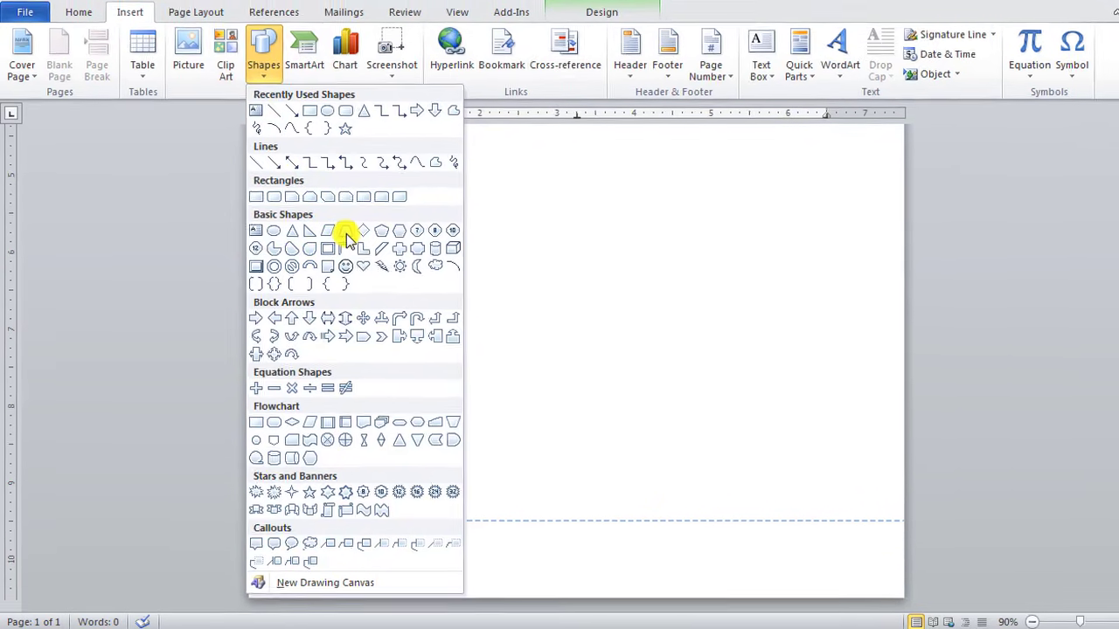
click(279, 187)
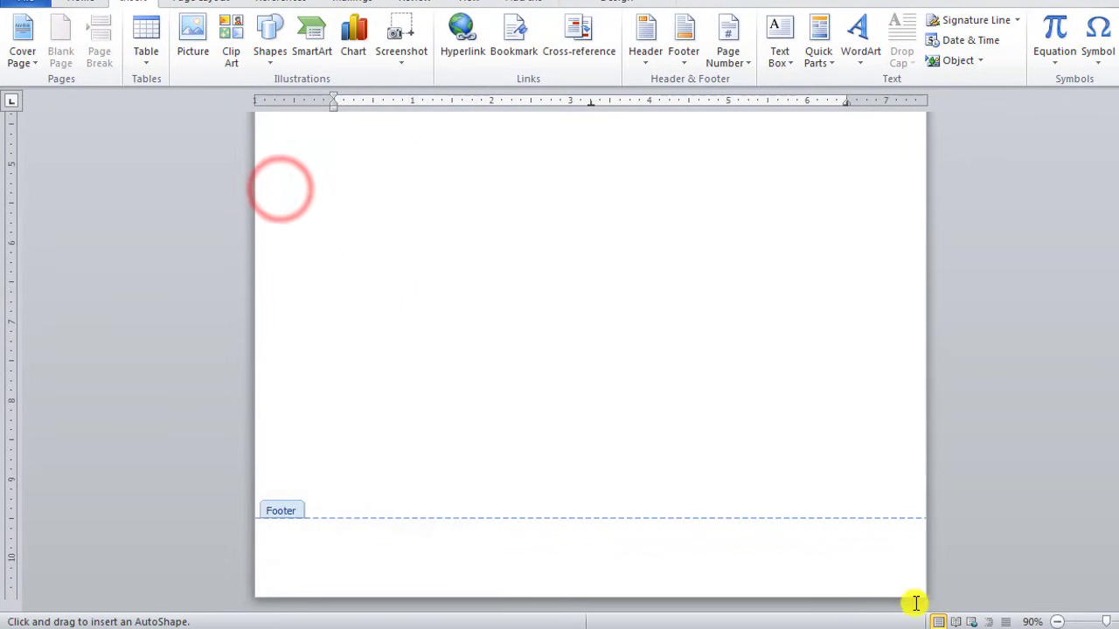
mouse_move(906, 451)
mouse_down()
mouse_move(871, 585)
mouse_move(759, 565)
mouse_up()
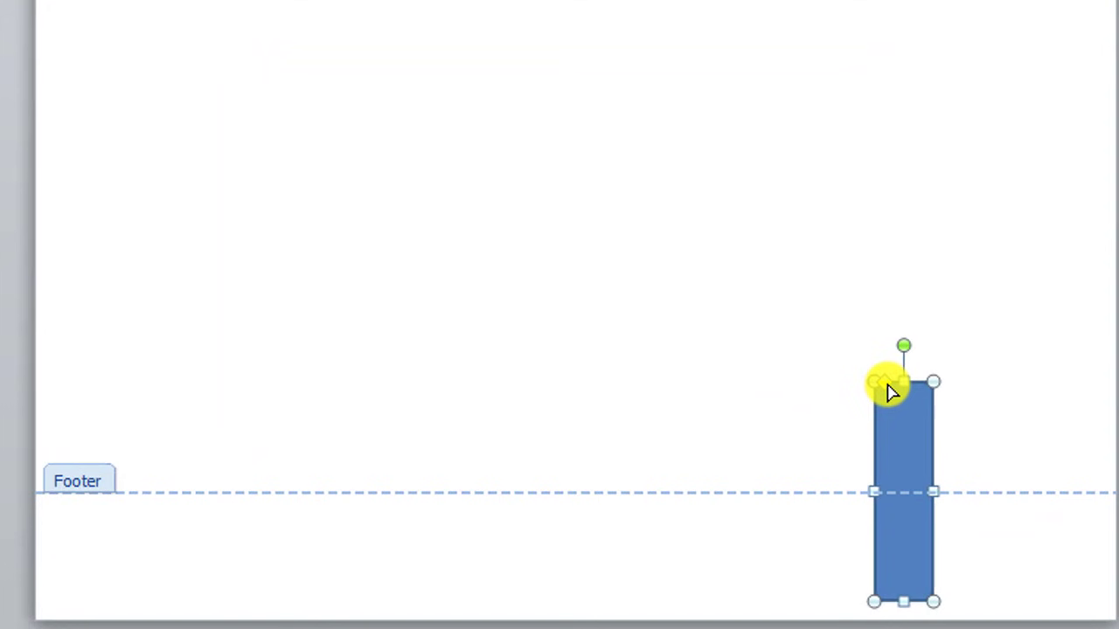
mouse_move(888, 390)
mouse_down()
mouse_move(899, 377)
mouse_move(914, 381)
mouse_up()
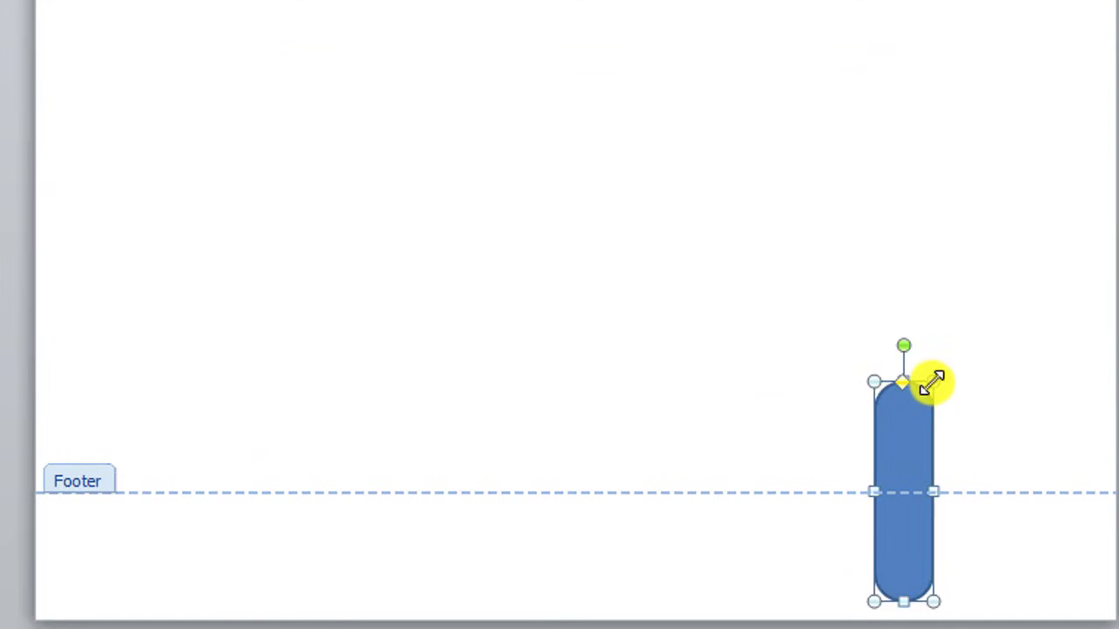
click(959, 428)
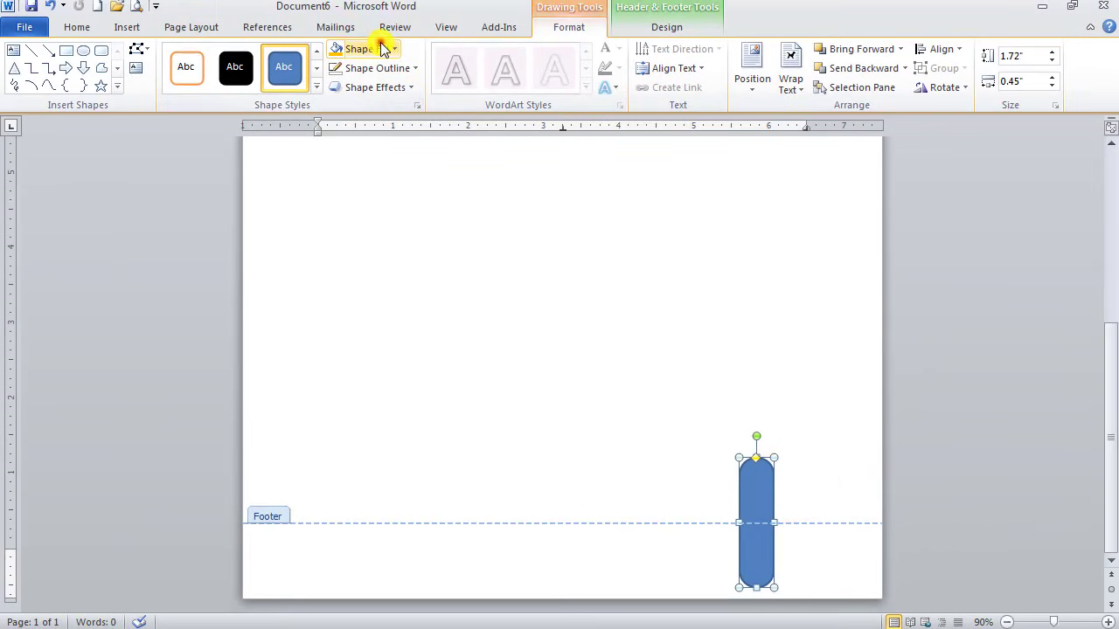
Step: Fill the pill light green, tilt it about 35°, remove its outline and make it thinner
click(371, 49)
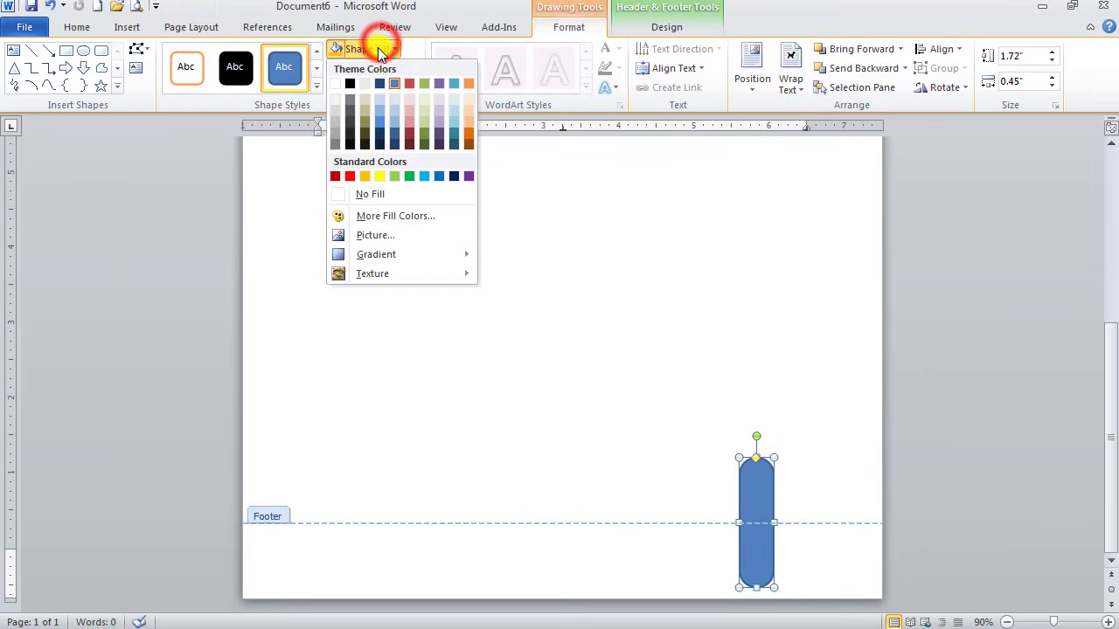
click(393, 178)
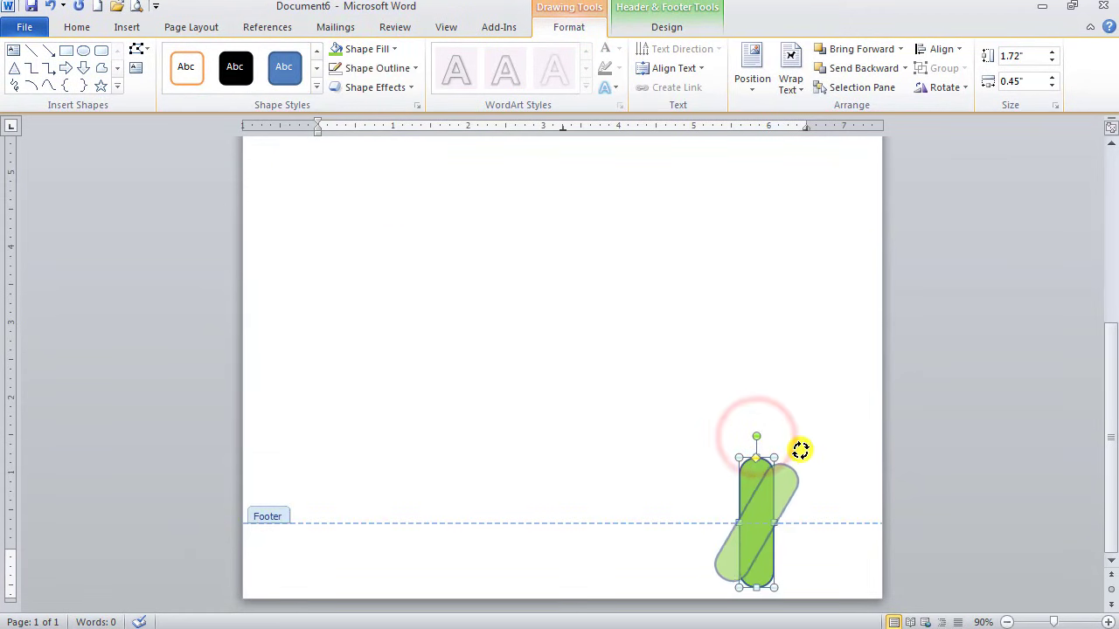
mouse_move(756, 438)
mouse_down()
mouse_move(811, 459)
mouse_move(881, 401)
mouse_up()
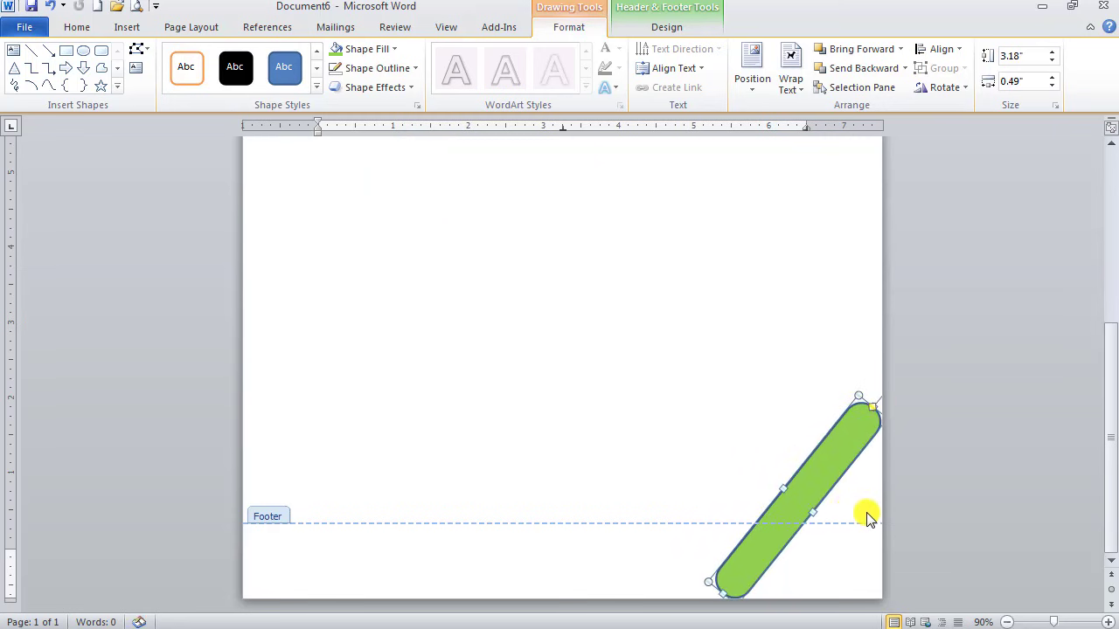
click(395, 70)
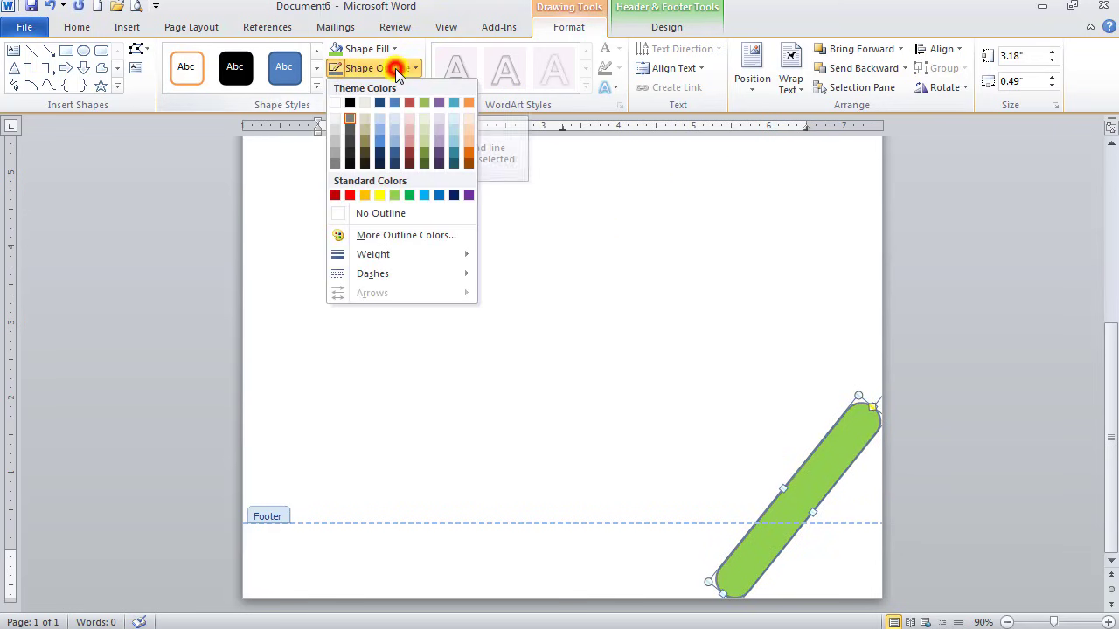
click(382, 215)
click(922, 463)
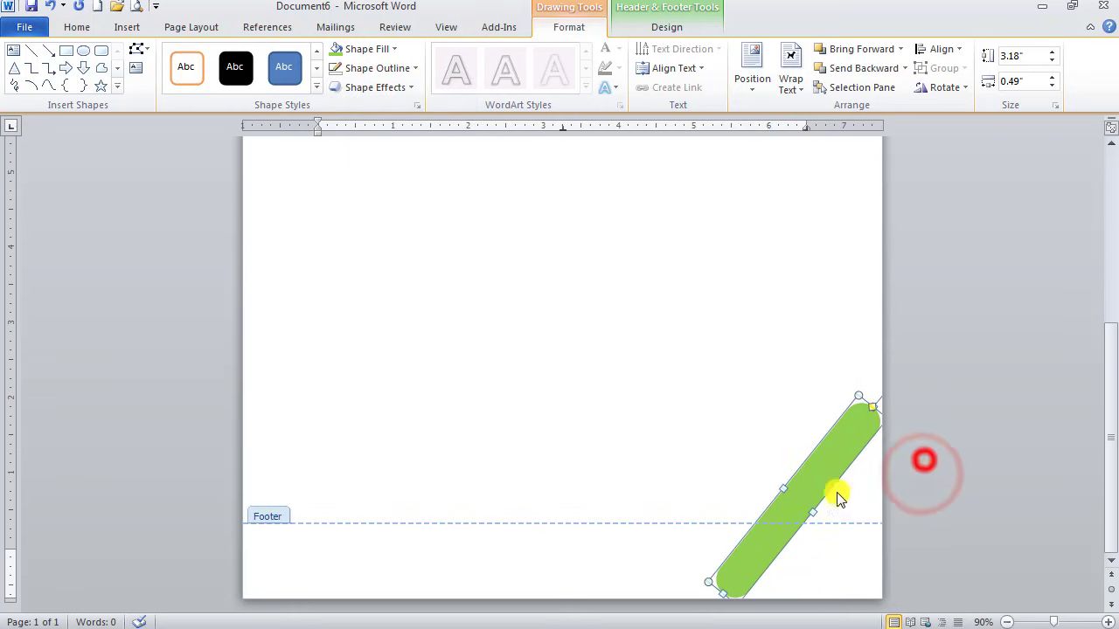
drag(813, 511, 803, 505)
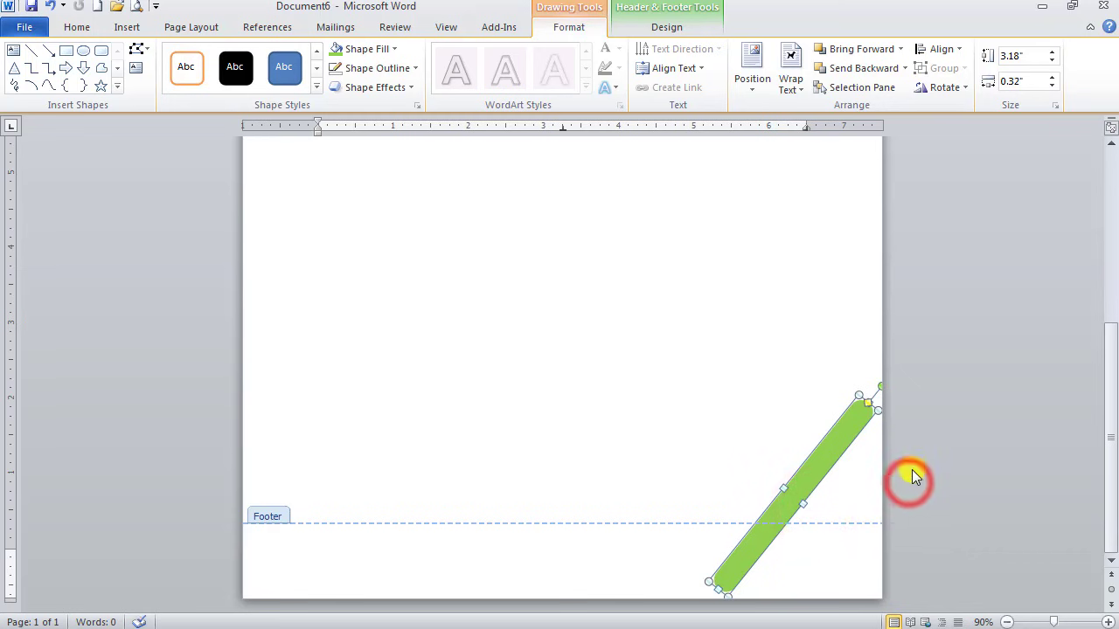
Step: Place a second pill alongside the green one and fill it tan
click(772, 405)
click(819, 470)
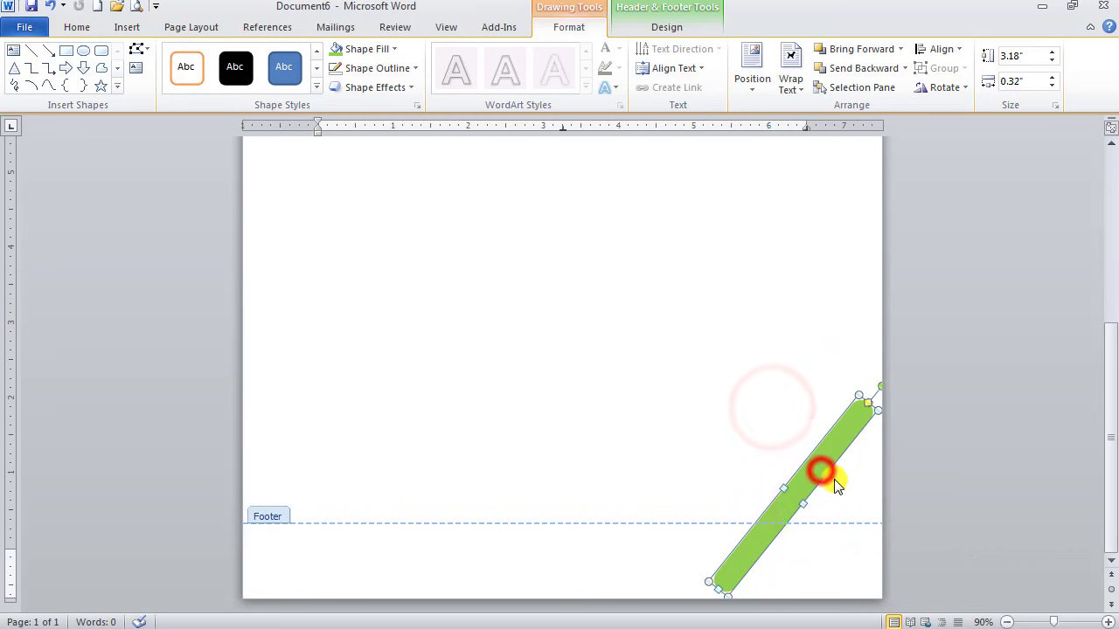
mouse_move(834, 478)
mouse_down()
mouse_move(804, 461)
mouse_move(798, 472)
mouse_move(819, 462)
mouse_up()
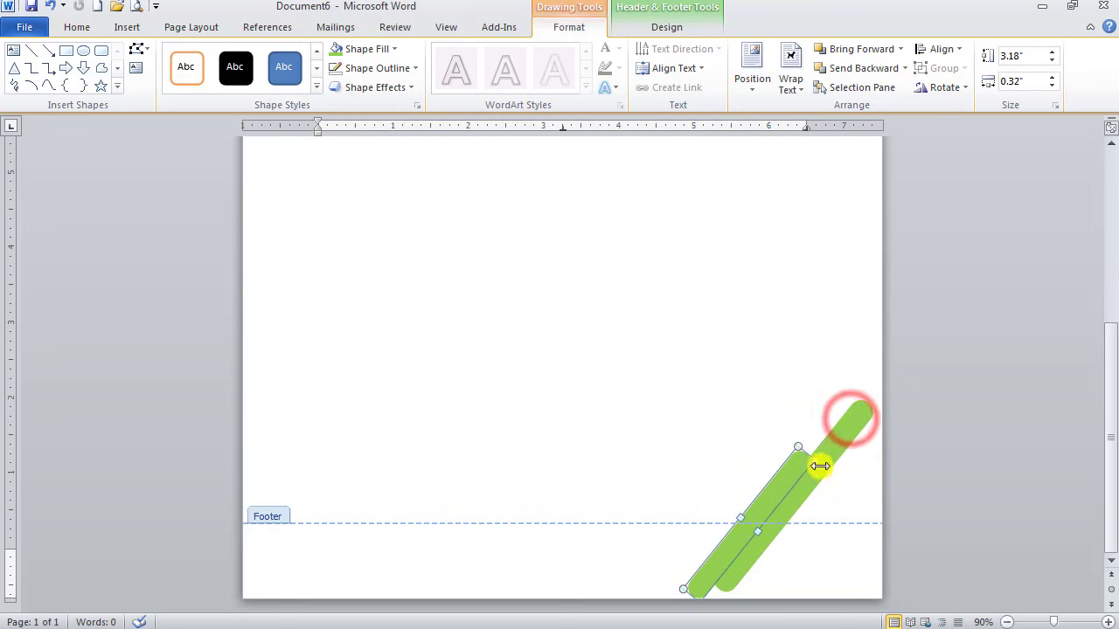
click(367, 49)
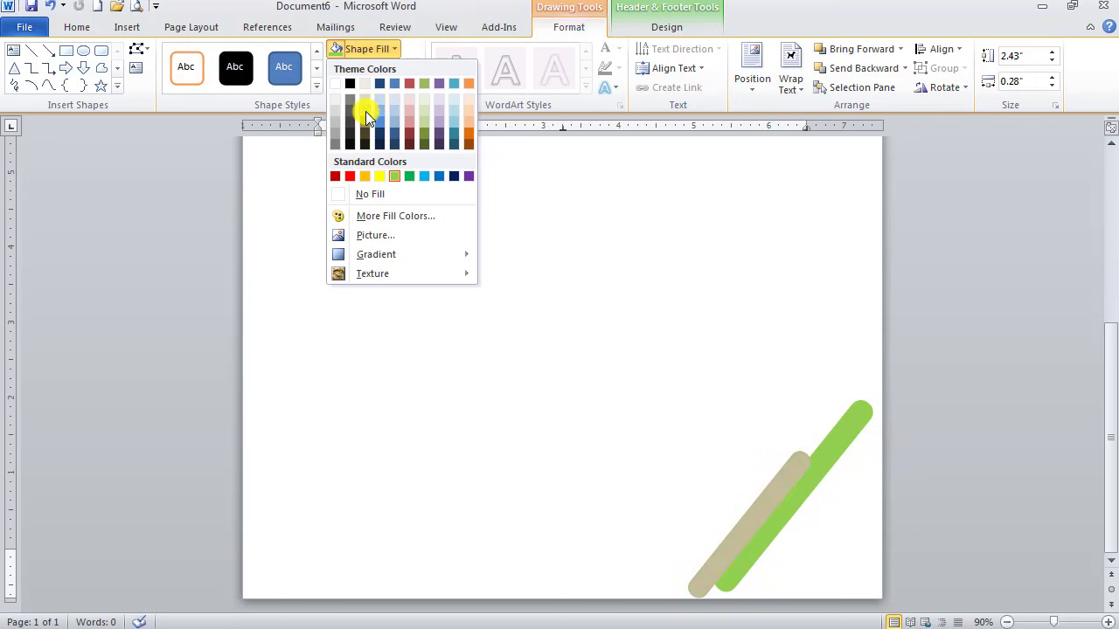
click(365, 111)
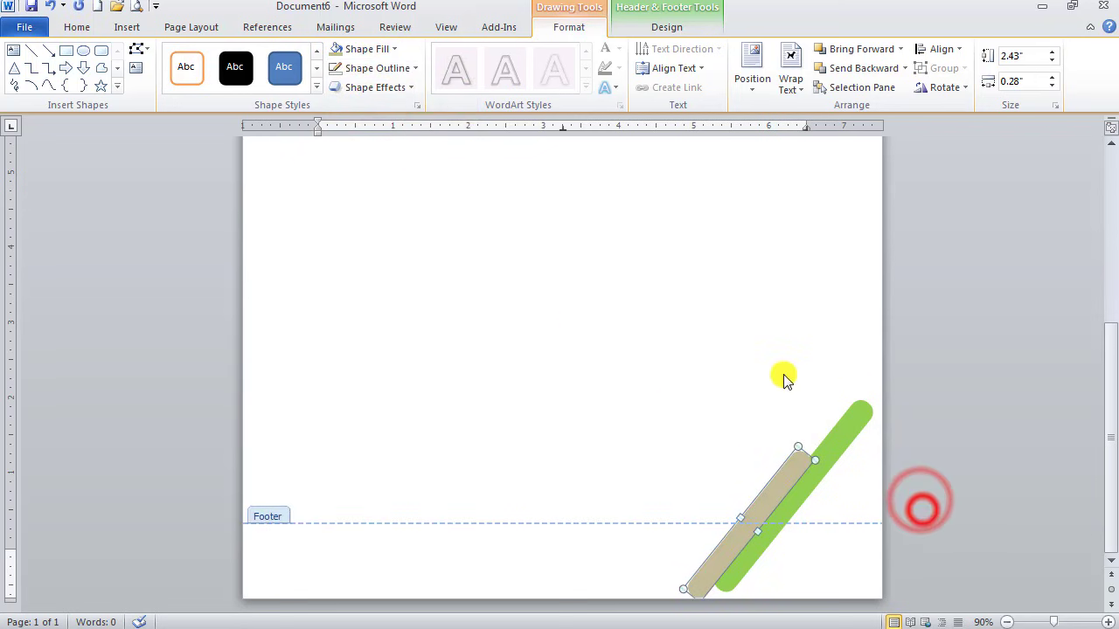
click(772, 350)
click(667, 574)
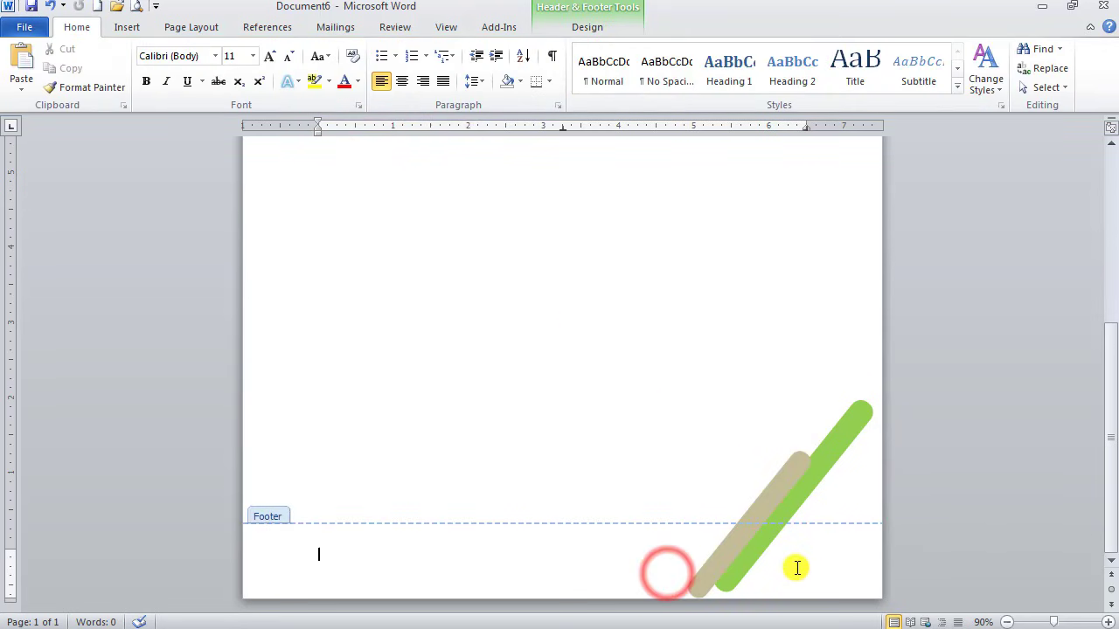
click(591, 29)
Step: Draw a triangle in the footer, rotating and stretching it to fill the bottom-right corner
click(138, 27)
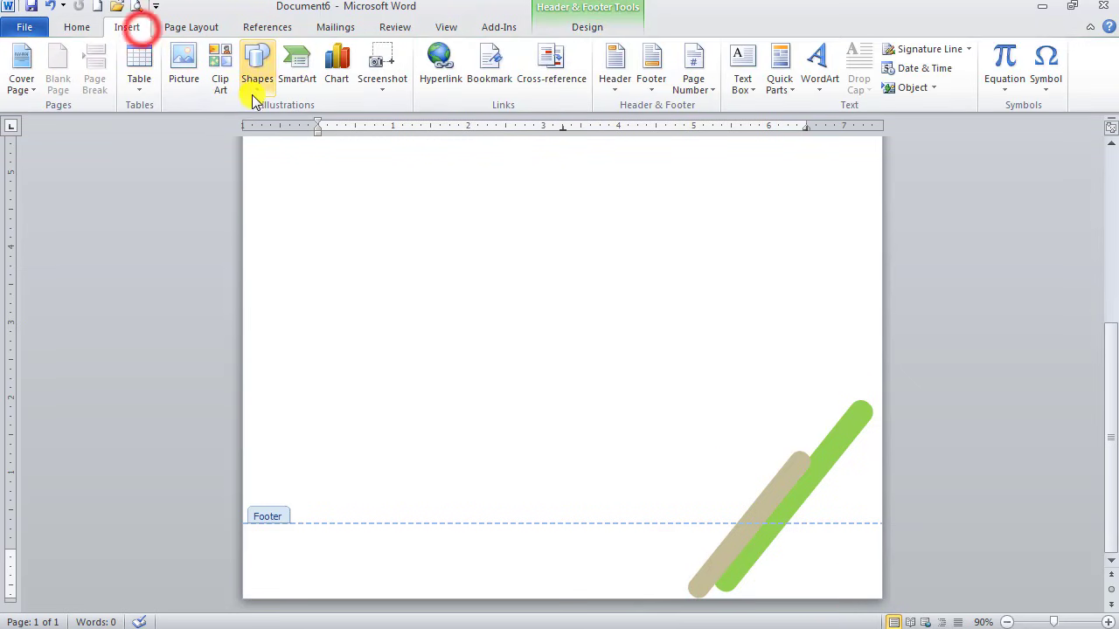
click(256, 85)
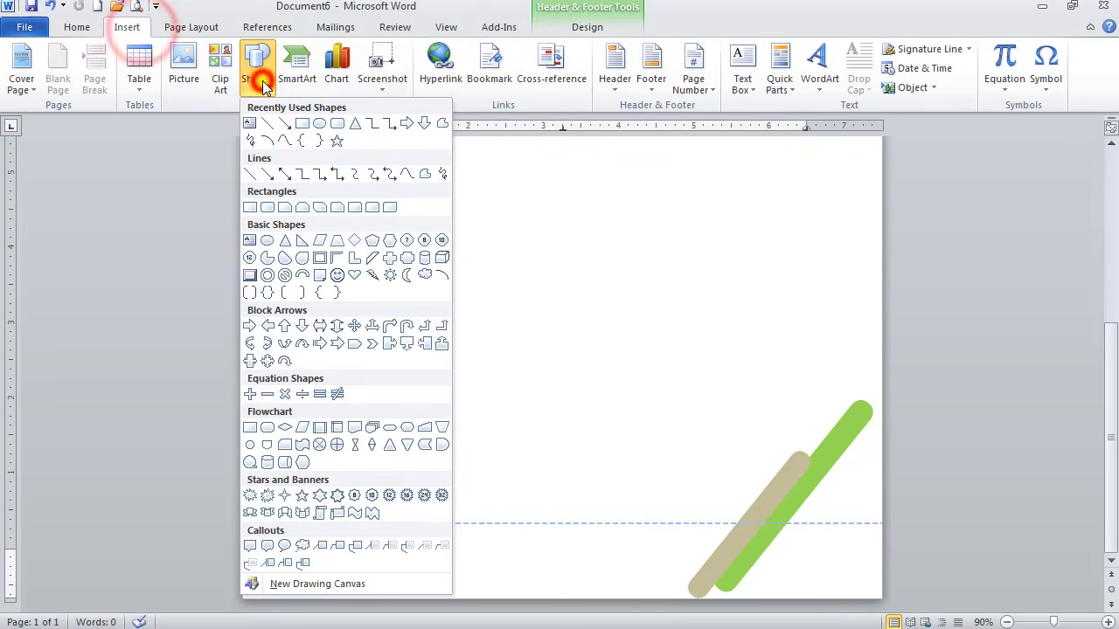
click(347, 125)
mouse_move(781, 535)
mouse_down()
mouse_move(905, 583)
mouse_move(889, 599)
mouse_up()
mouse_move(834, 512)
mouse_down()
mouse_move(790, 521)
mouse_move(899, 589)
mouse_up()
drag(791, 584, 760, 554)
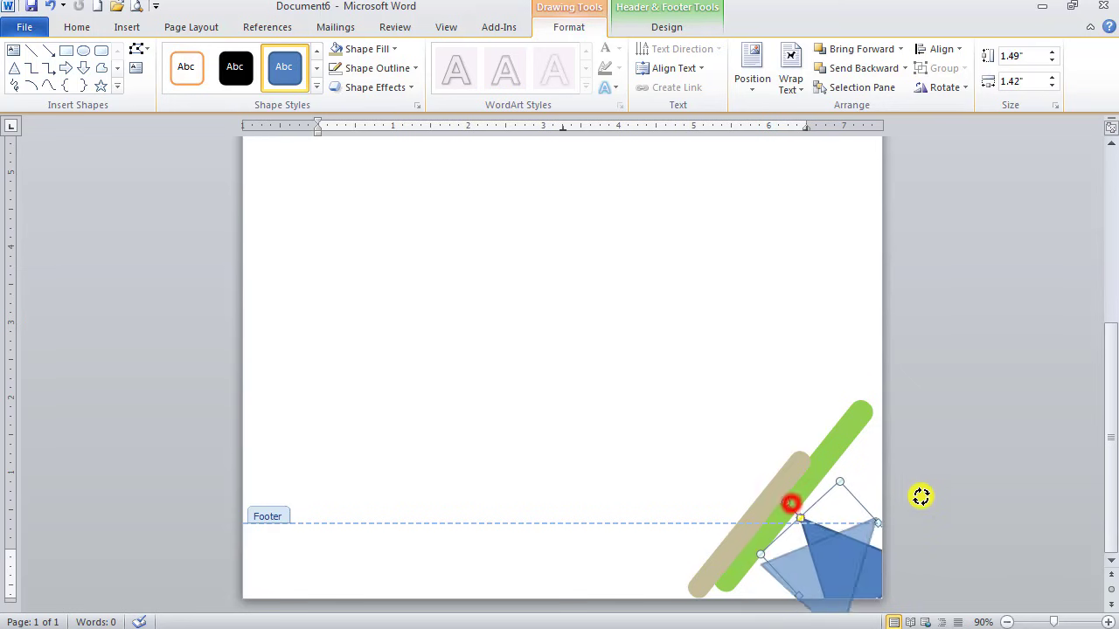
drag(789, 507, 792, 498)
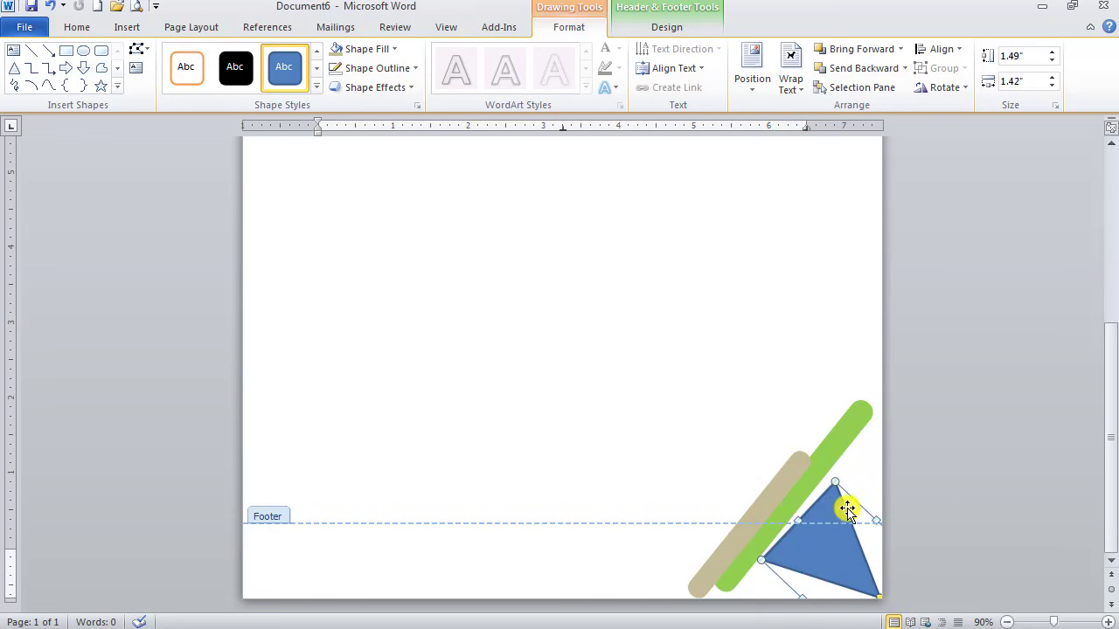
drag(882, 525, 917, 484)
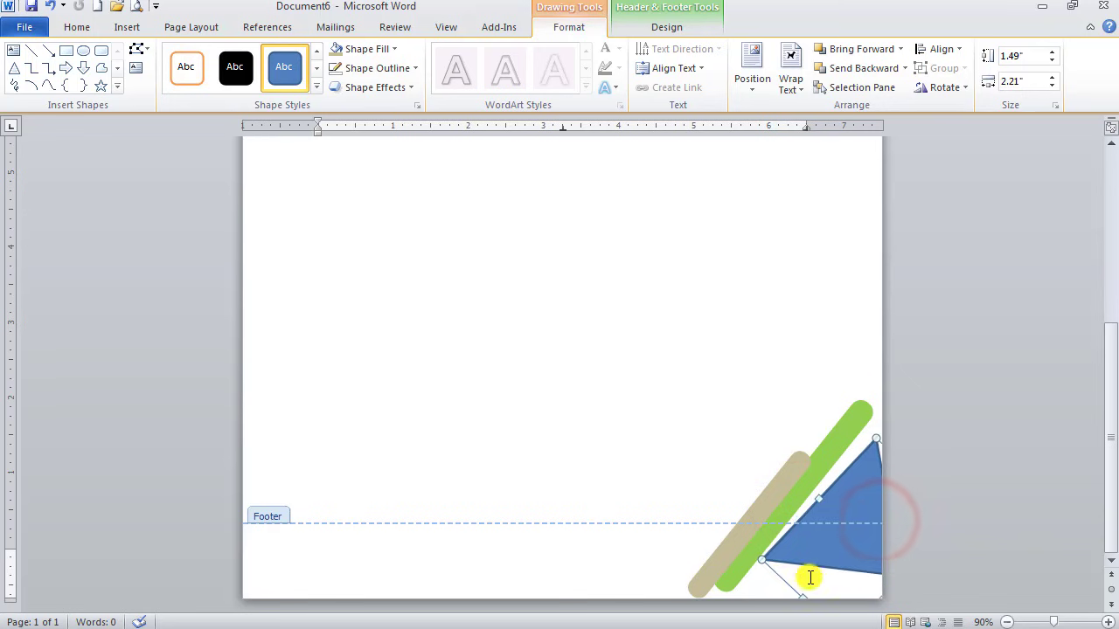
drag(800, 597, 769, 623)
drag(800, 595, 858, 605)
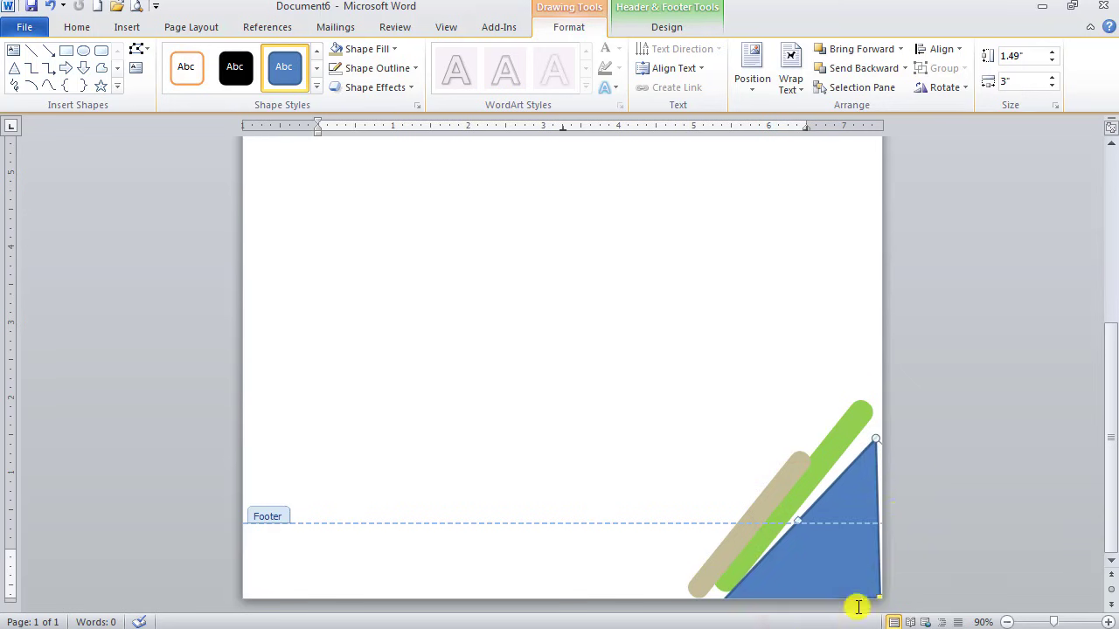
drag(879, 441, 883, 442)
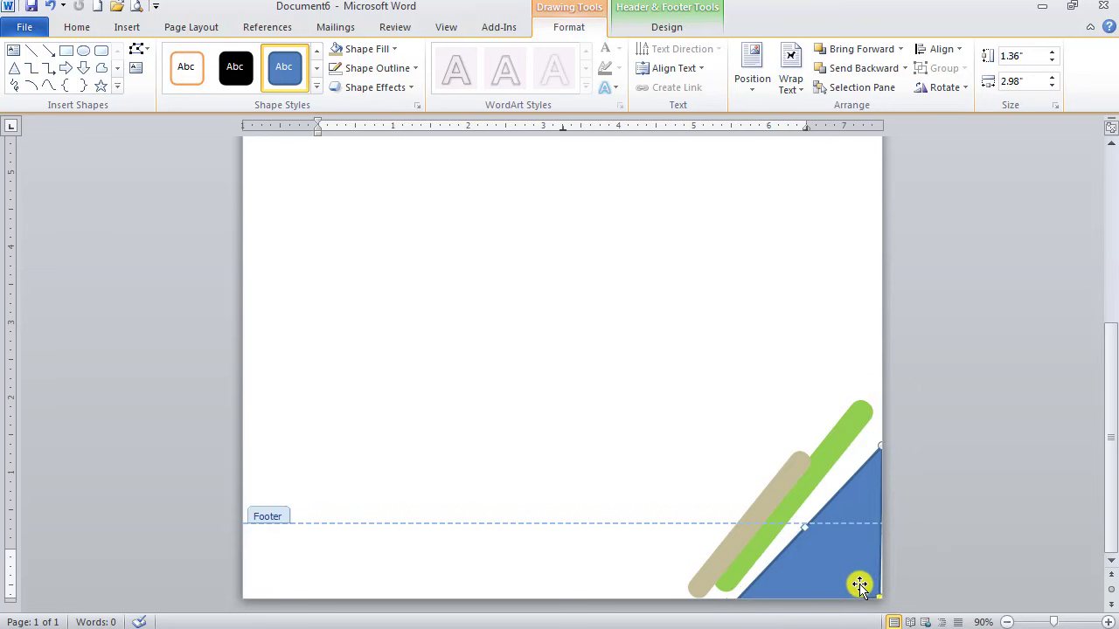
Step: Give the triangle no outline and a light-blue fill
click(381, 67)
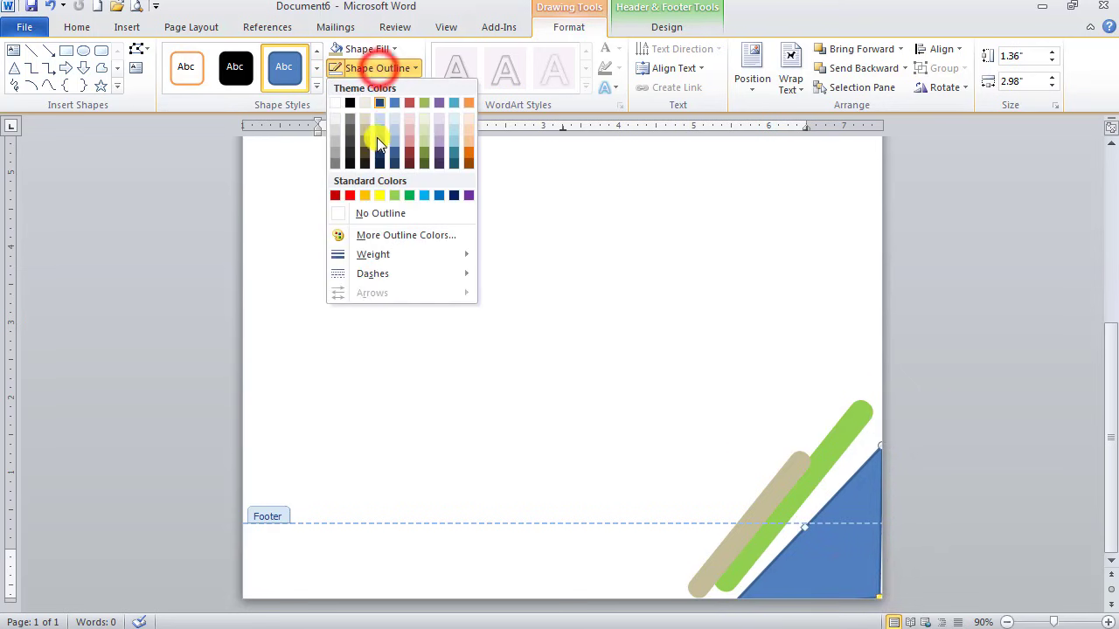
click(382, 216)
click(353, 51)
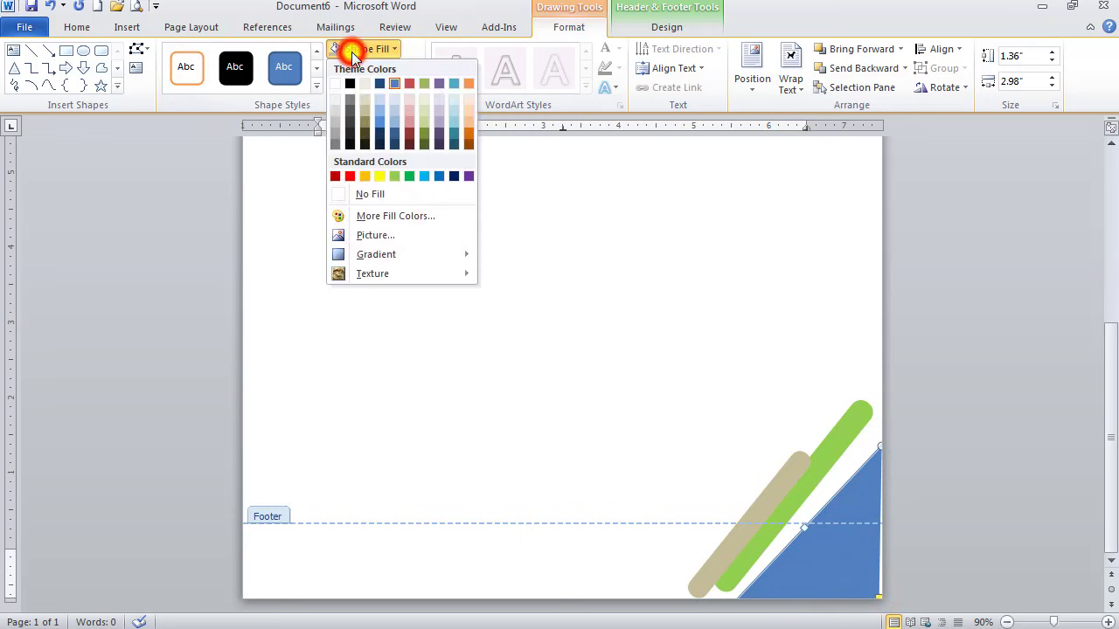
click(380, 113)
Step: Slide the green stripe along the triangle's edge and send the tan stripe behind the shapes
click(852, 463)
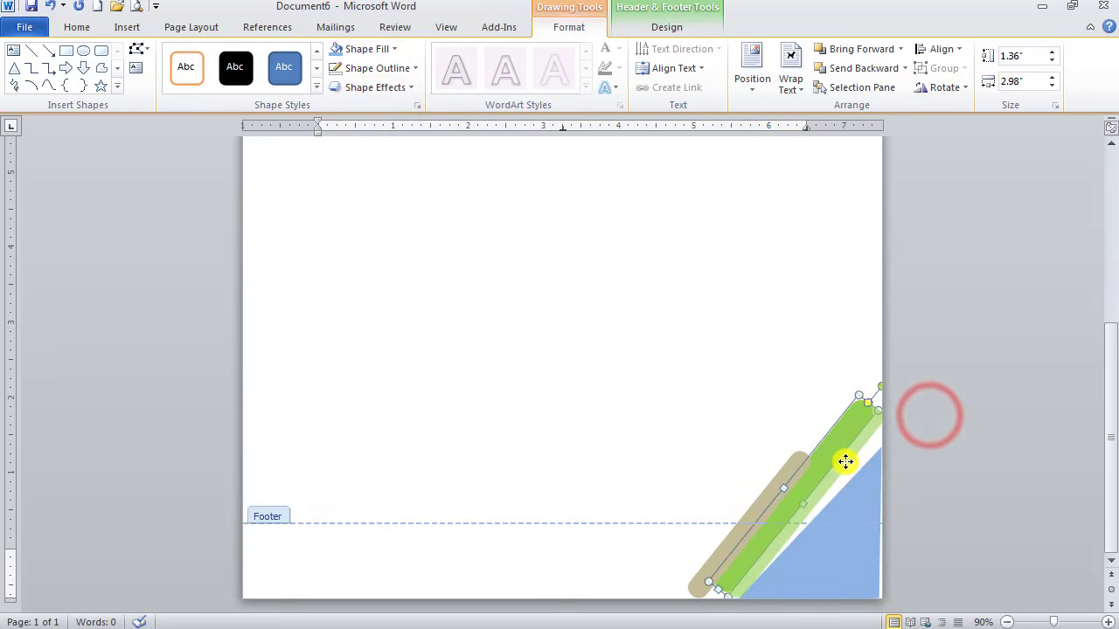
drag(846, 462, 874, 406)
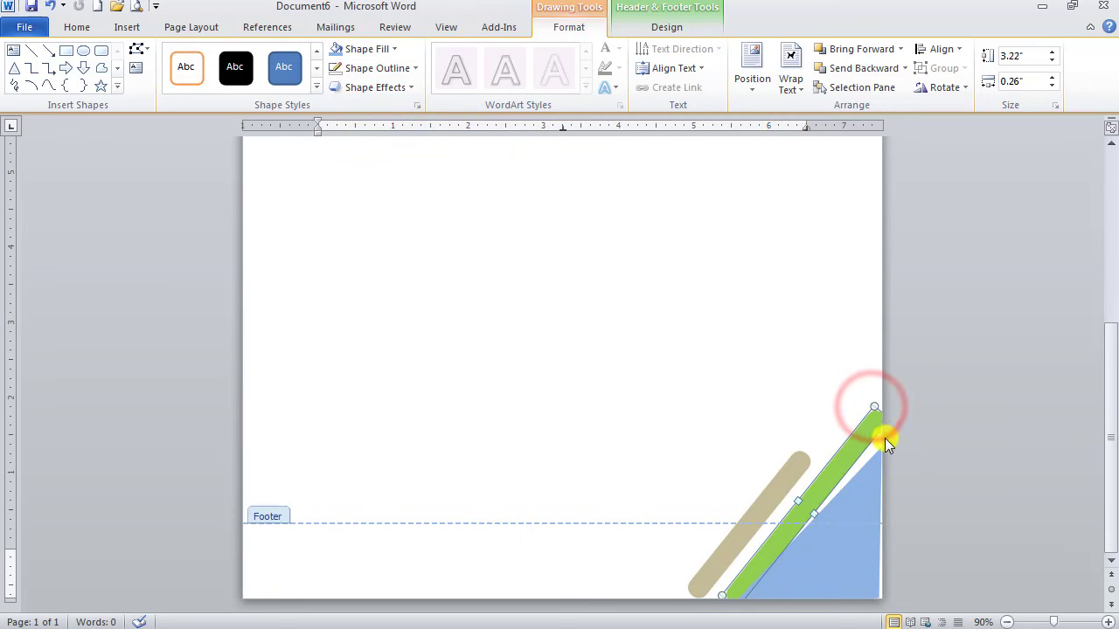
click(826, 518)
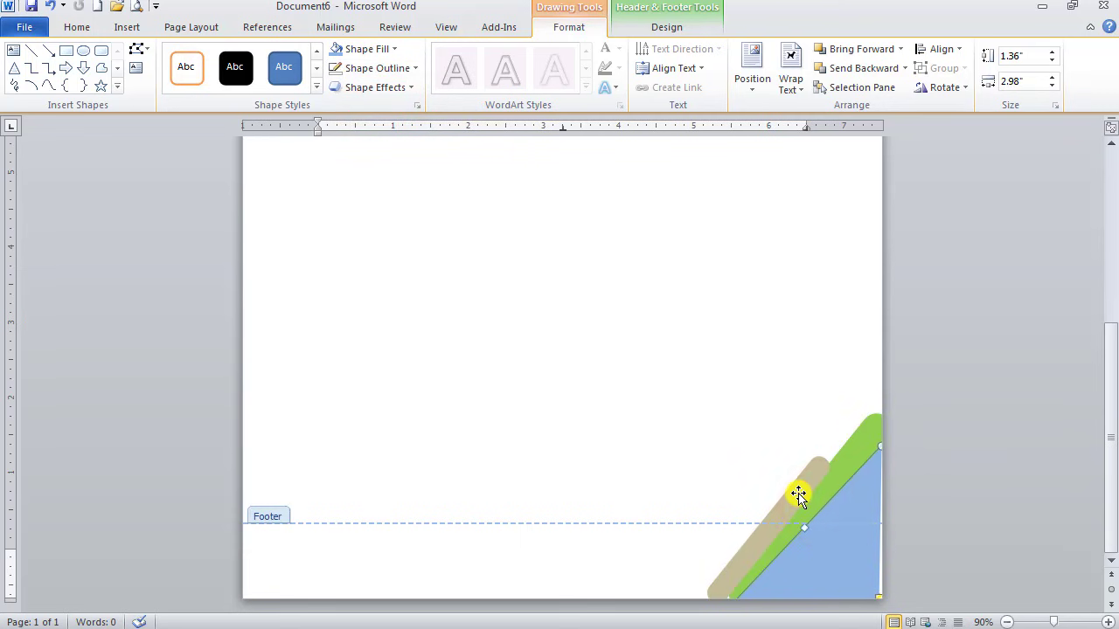
click(796, 491)
click(871, 70)
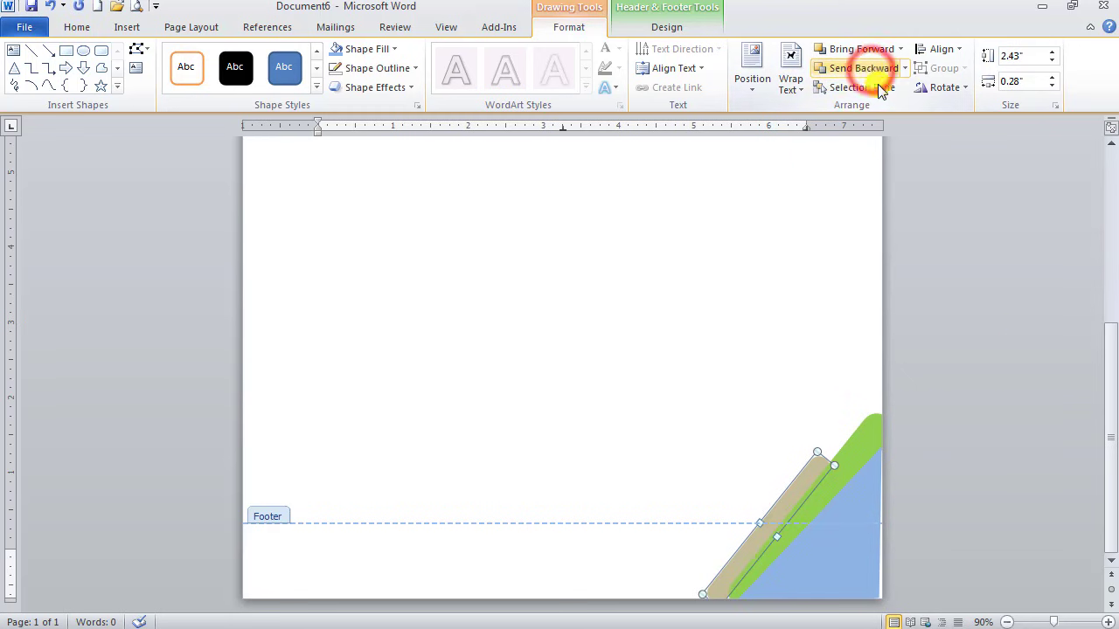
click(949, 464)
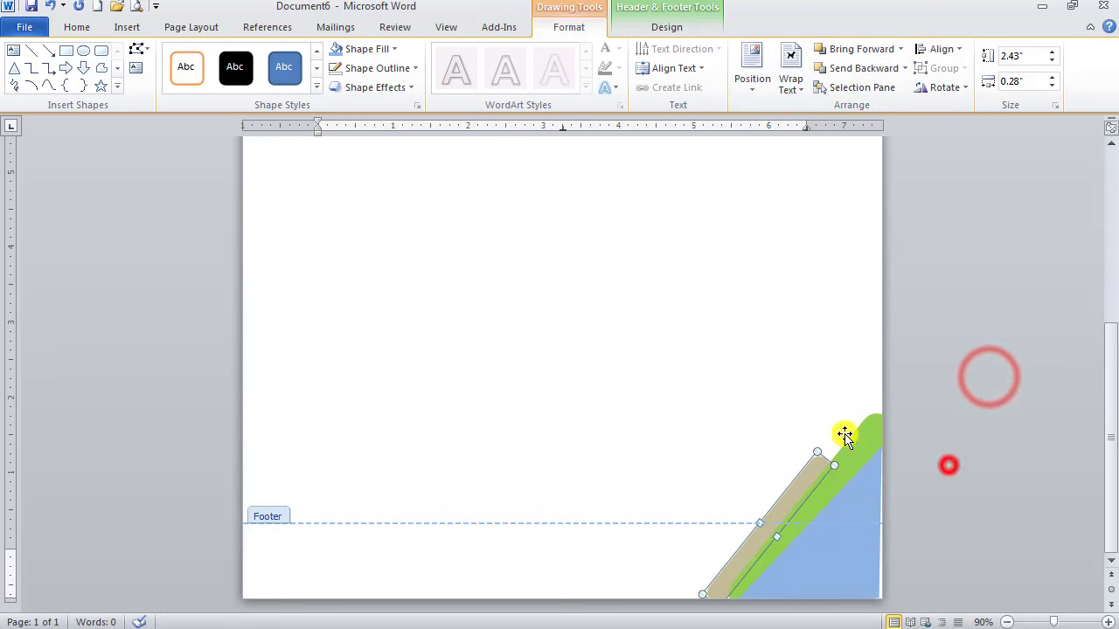
click(652, 544)
Step: Close header/footer editing and add two page breaks with Ctrl+Enter, giving three letterhead pages
scroll(664, 455, down, 4)
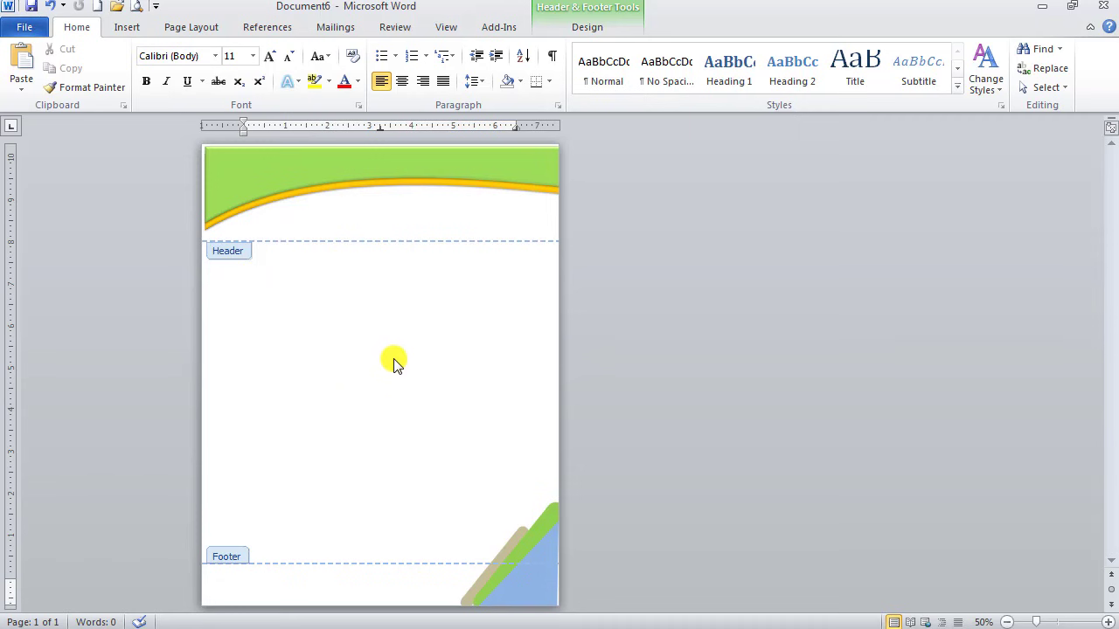
scroll(380, 331, down, 2)
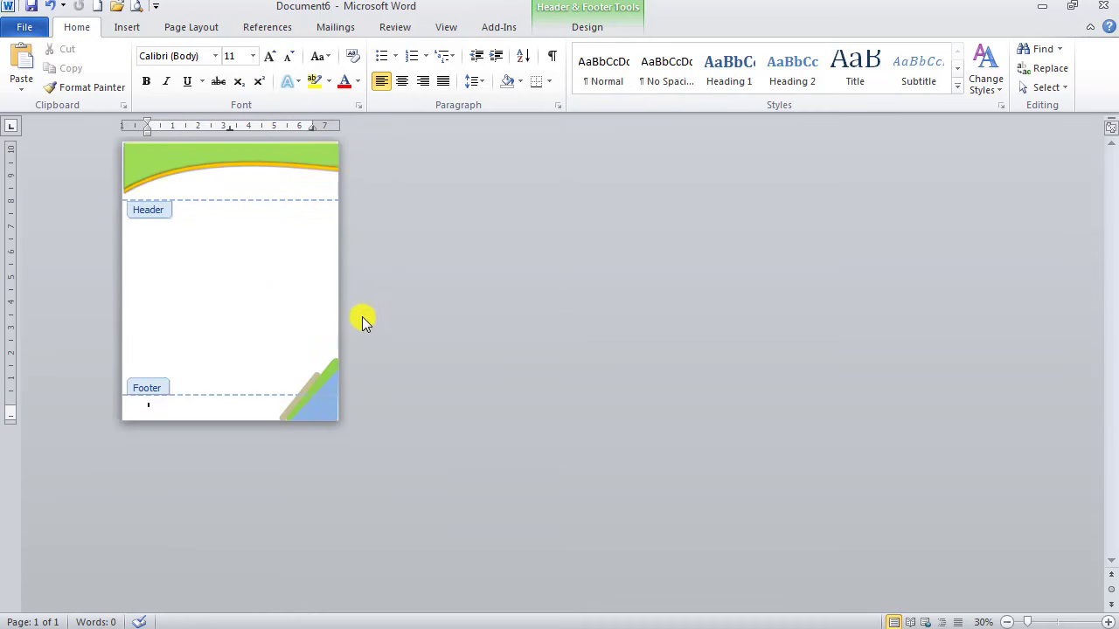
double_click(245, 267)
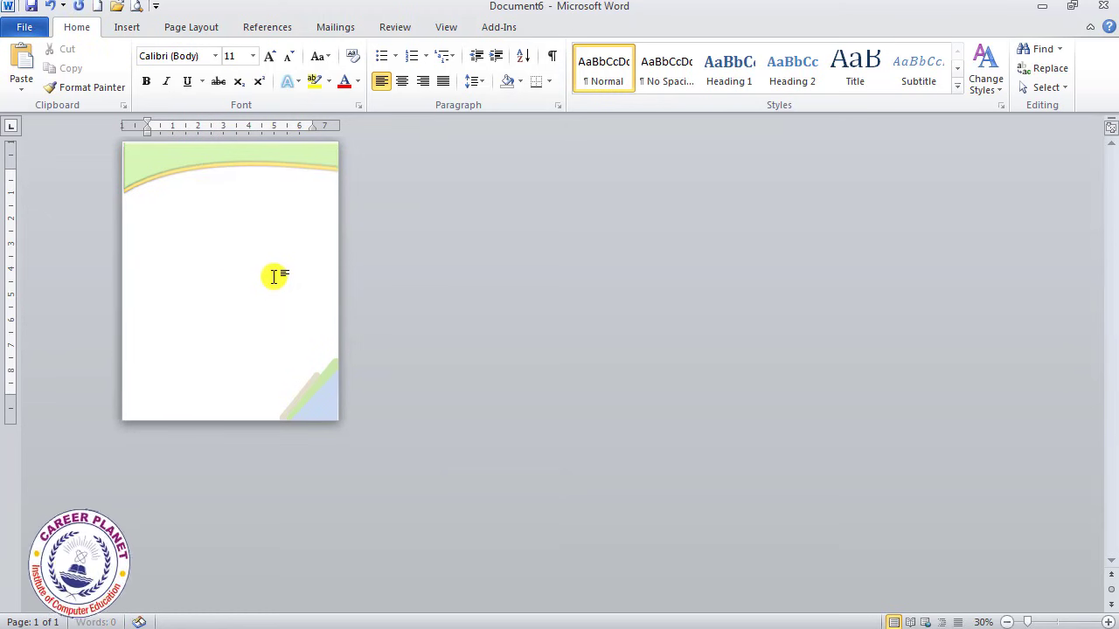
key(ctrl+Return)
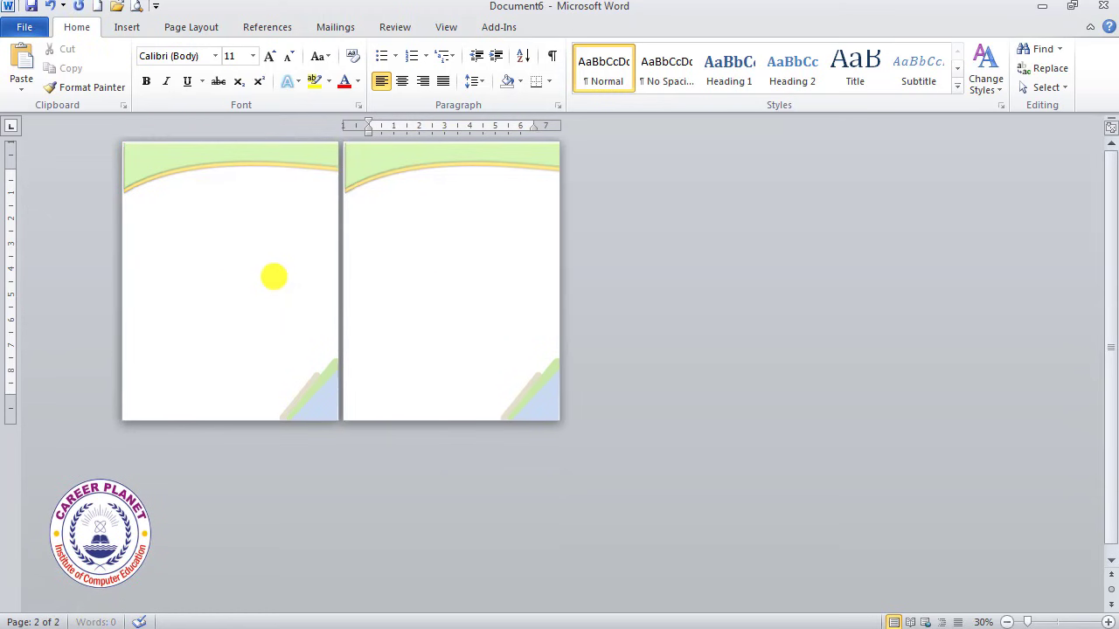
key(ctrl+Return)
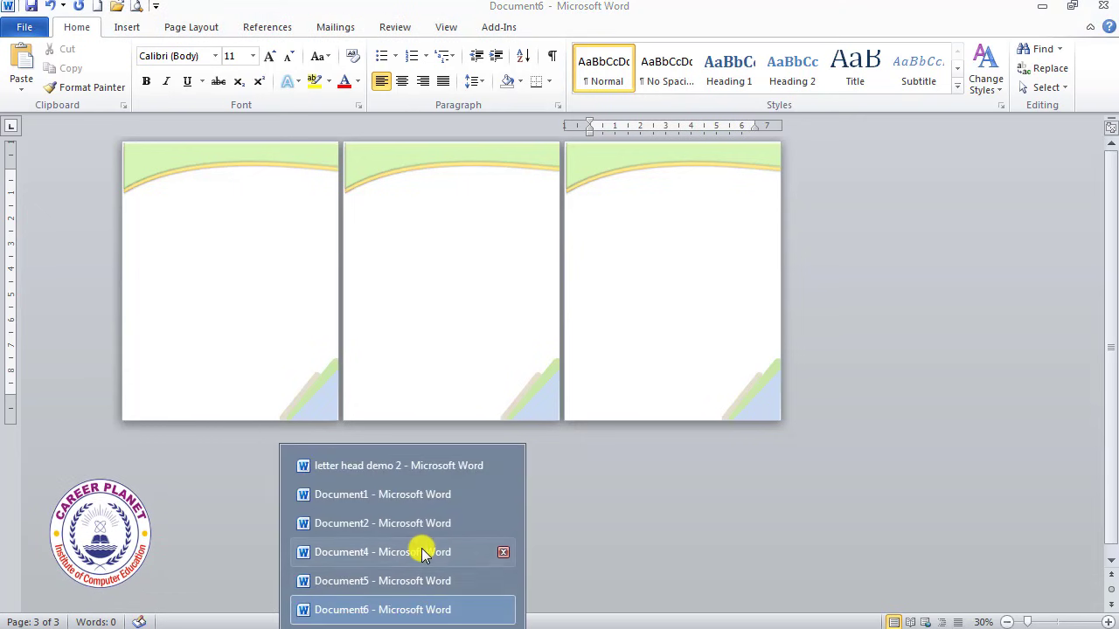
Step: View the red oval sample in Document4, return to Document6, and create blank Document7
click(421, 548)
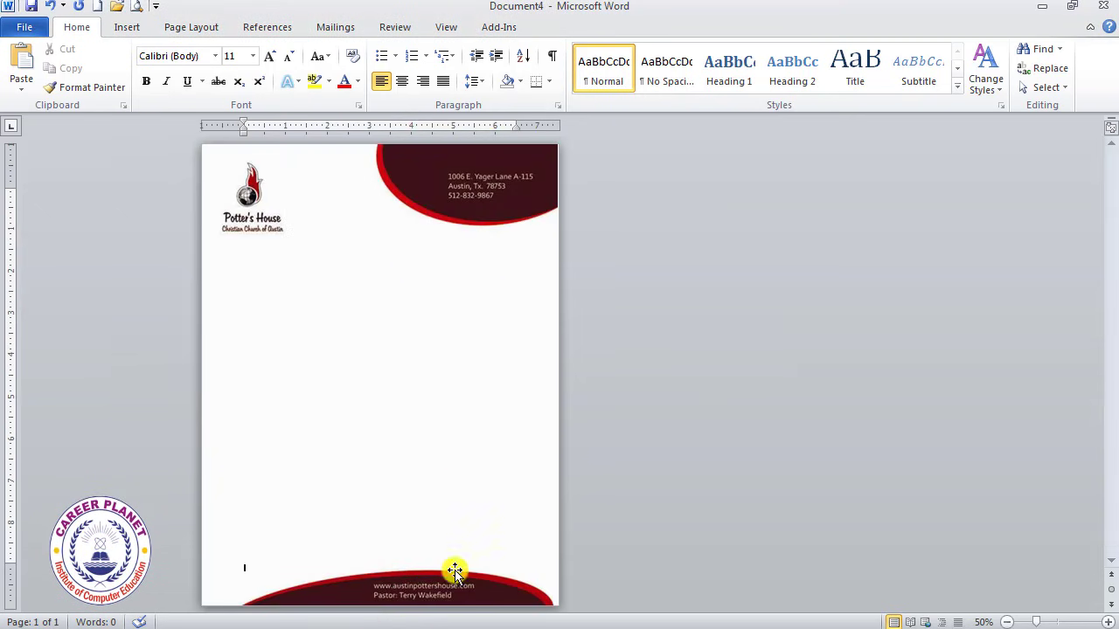
click(411, 614)
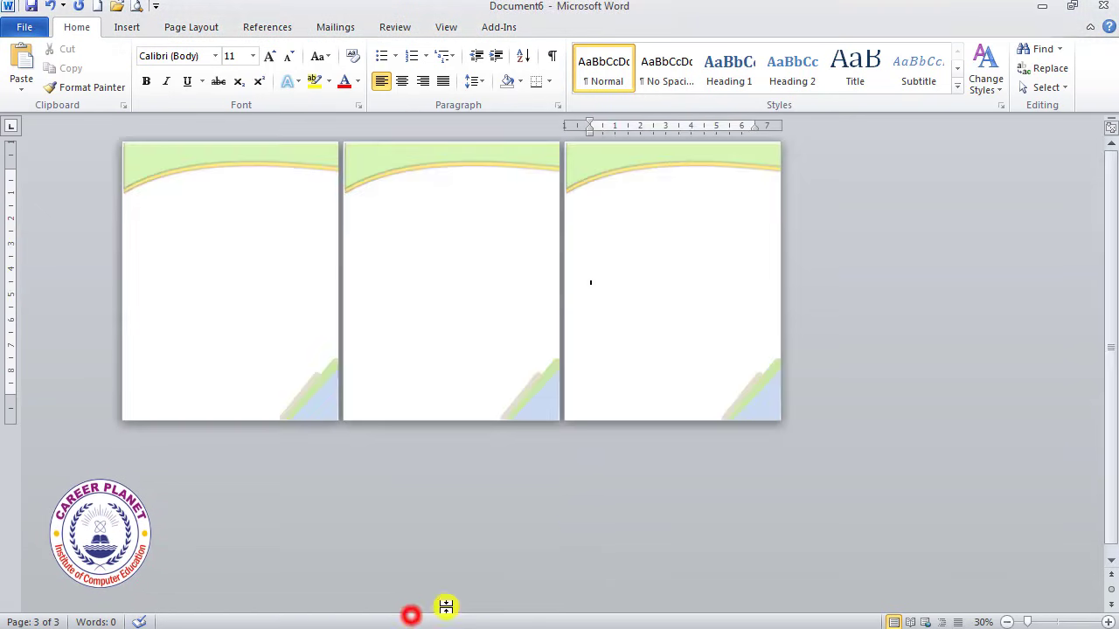
key(ctrl+n)
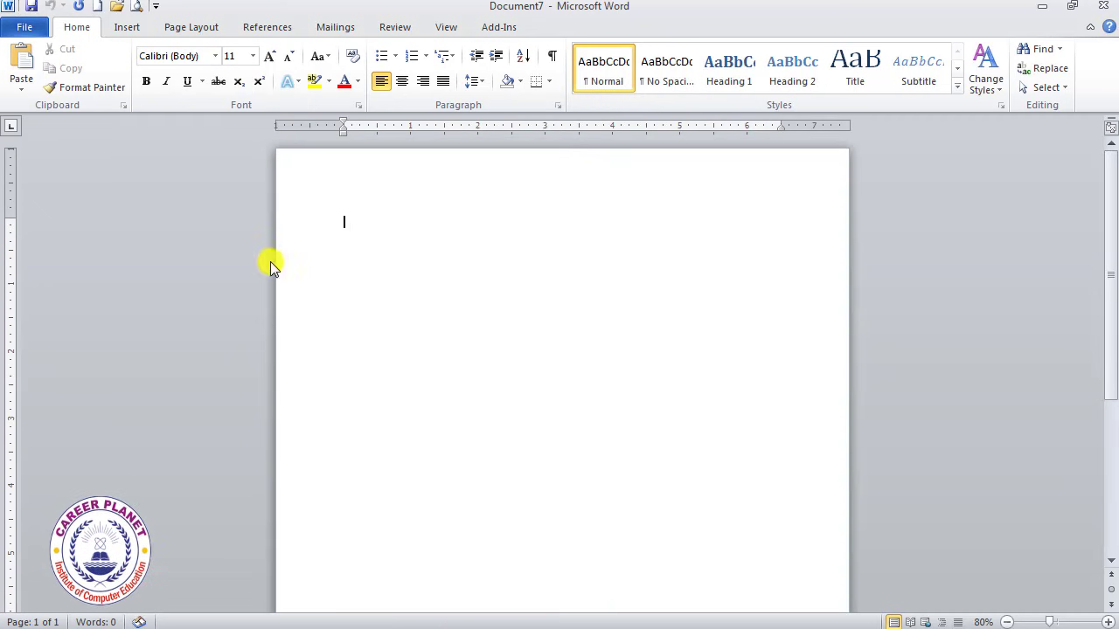
Step: Open the page header for editing and draw an oval in its top-right area
click(127, 27)
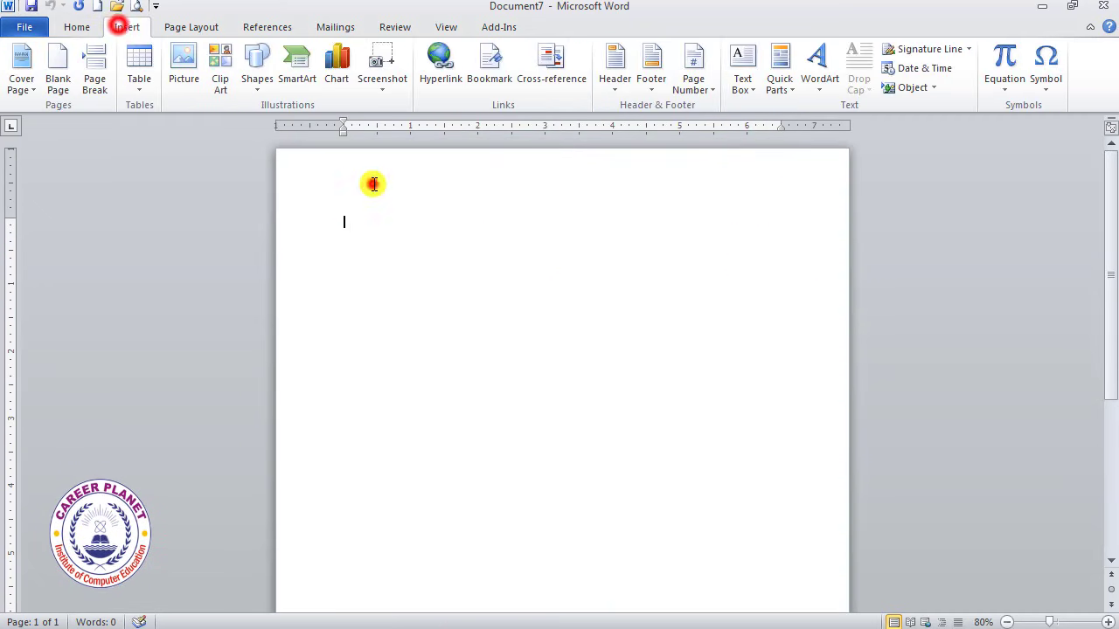
double_click(370, 182)
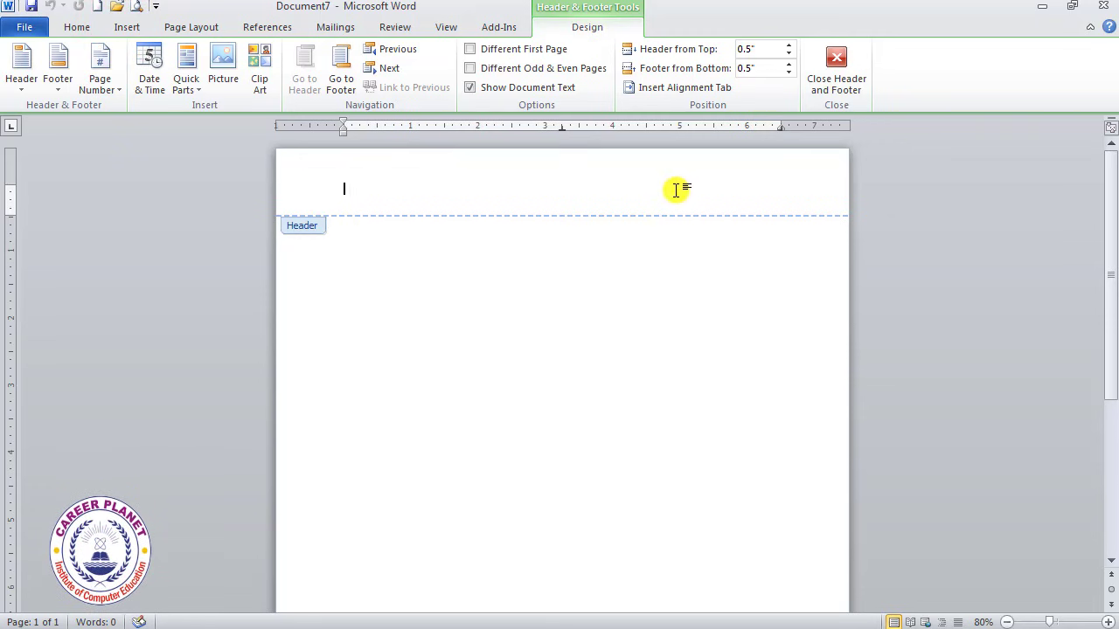
click(127, 27)
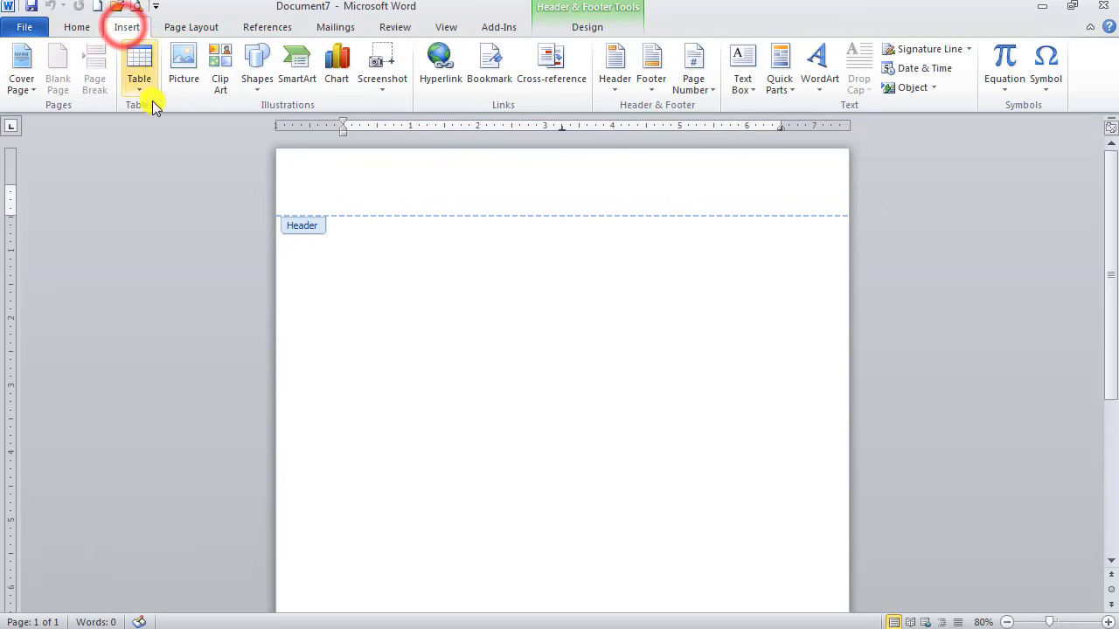
click(258, 83)
click(305, 133)
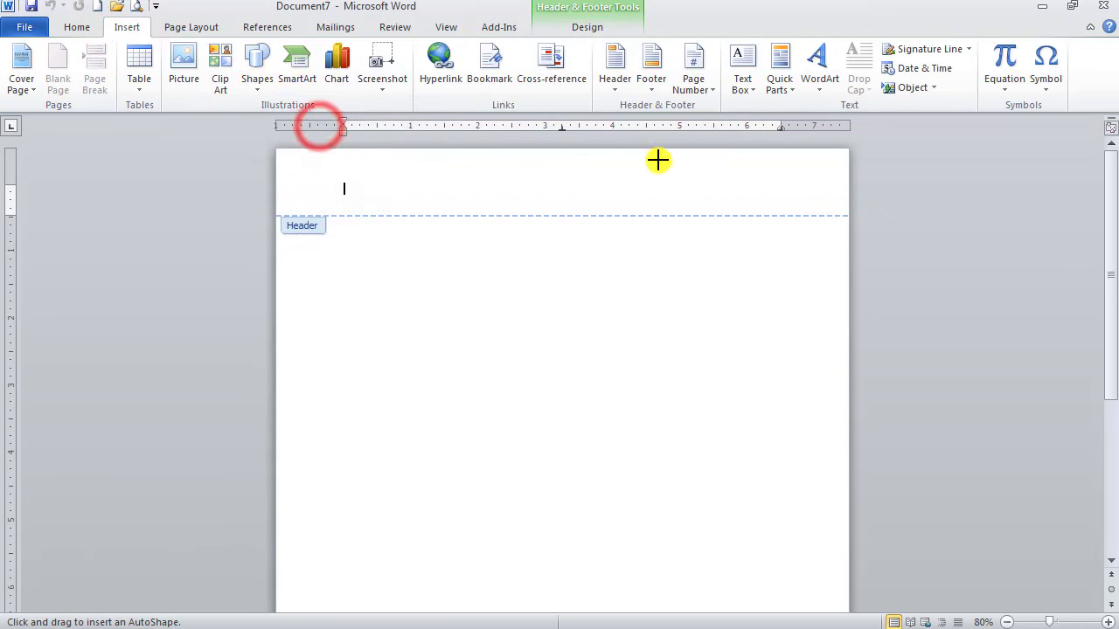
mouse_move(656, 158)
mouse_down()
mouse_move(749, 252)
mouse_move(870, 300)
mouse_up()
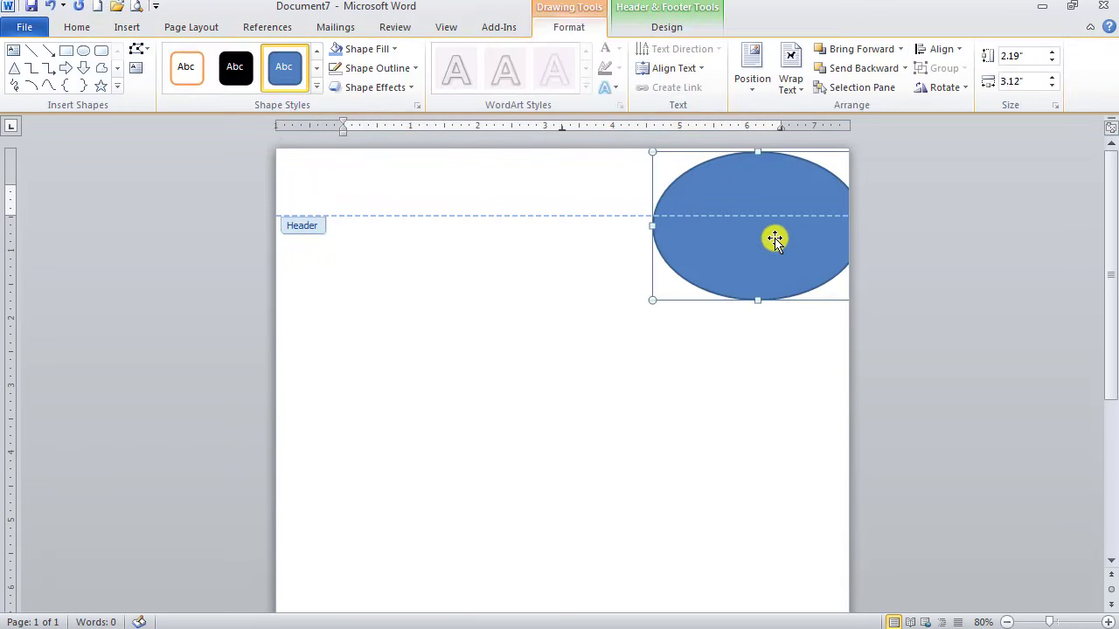
Step: Nudge the oval up toward the top-right corner and widen it to the left
drag(763, 233, 787, 207)
drag(774, 245, 758, 240)
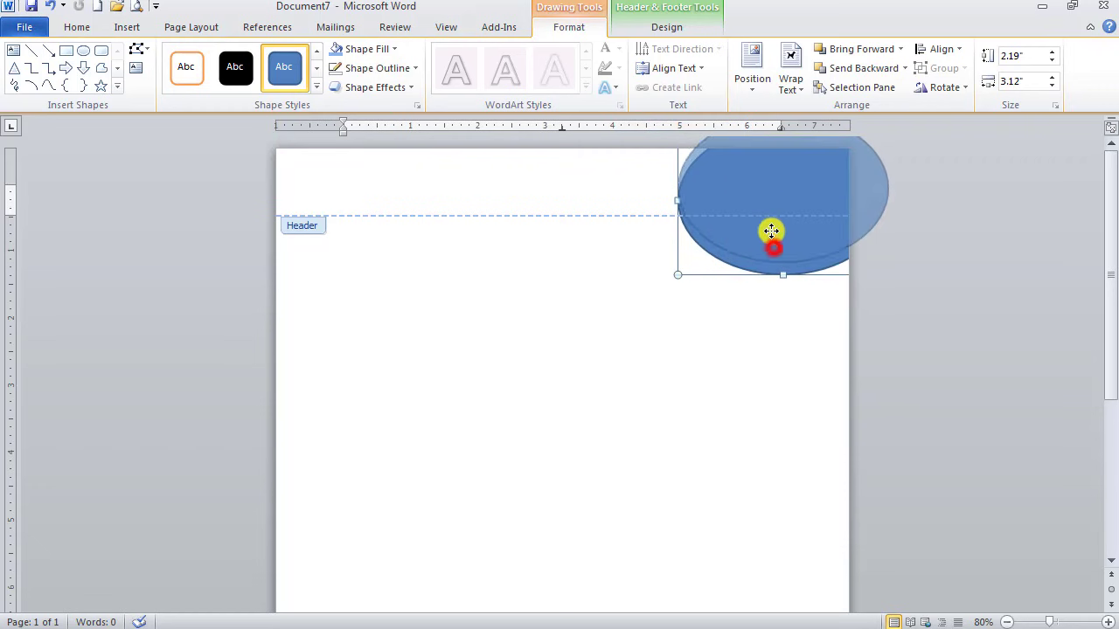
drag(669, 182, 621, 182)
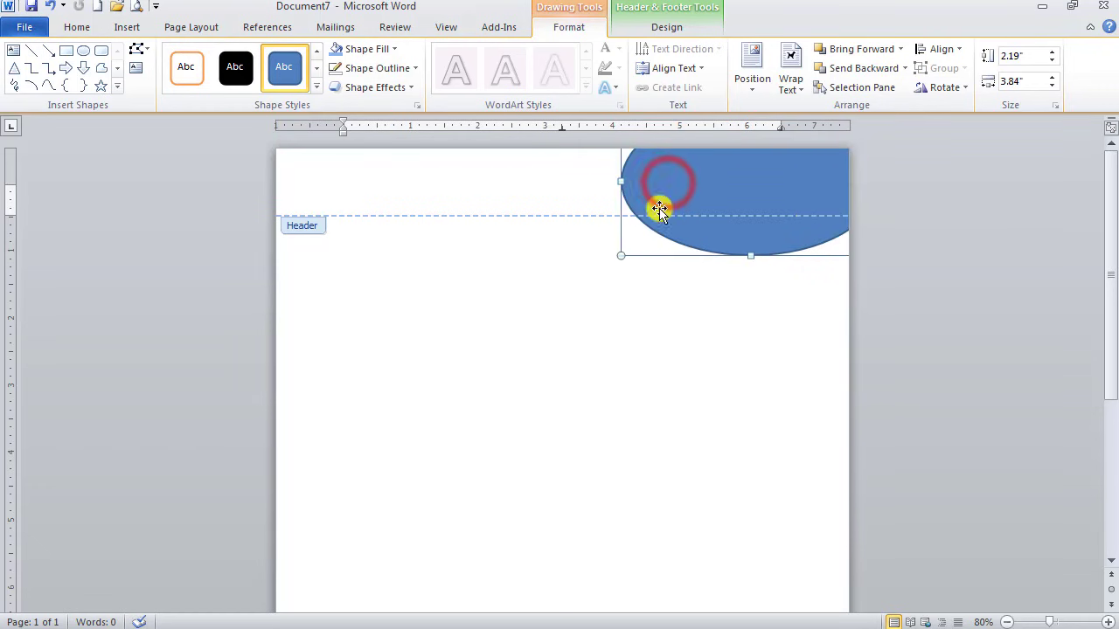
ctrl+scroll(695, 300, down, 3)
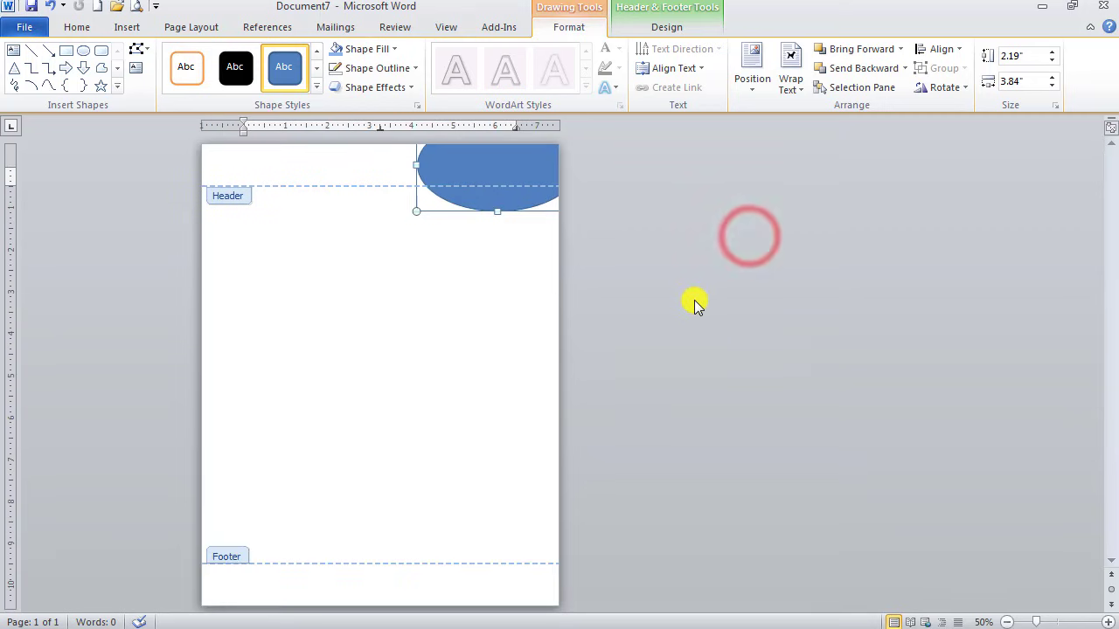
ctrl+scroll(545, 267, down, 1)
ctrl+scroll(232, 138, down, 1)
ctrl+scroll(425, 252, up, 3)
ctrl+scroll(426, 252, up, 2)
Step: Tilt the oval about 30° and tuck it into the header's top-right corner, off the edge
drag(696, 237, 631, 329)
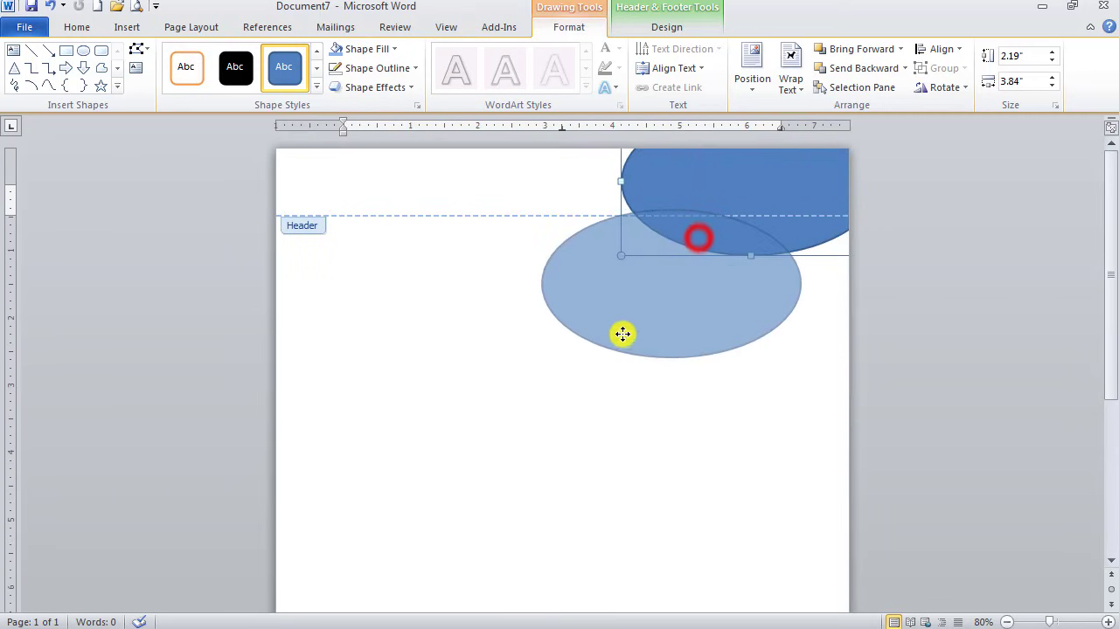
click(683, 288)
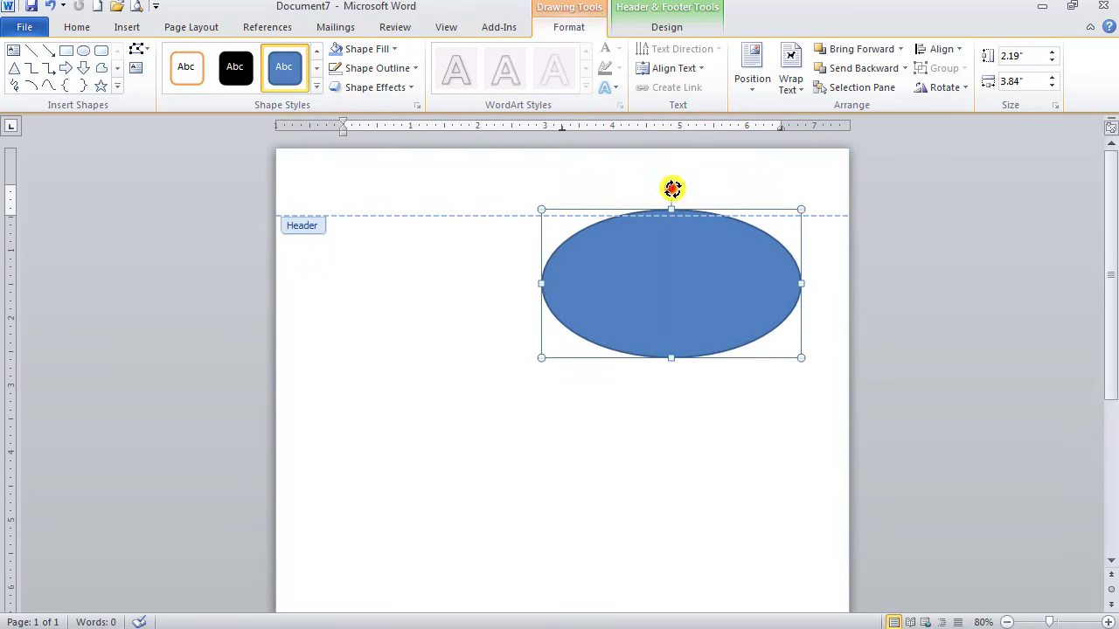
drag(672, 189, 704, 194)
drag(721, 303, 832, 219)
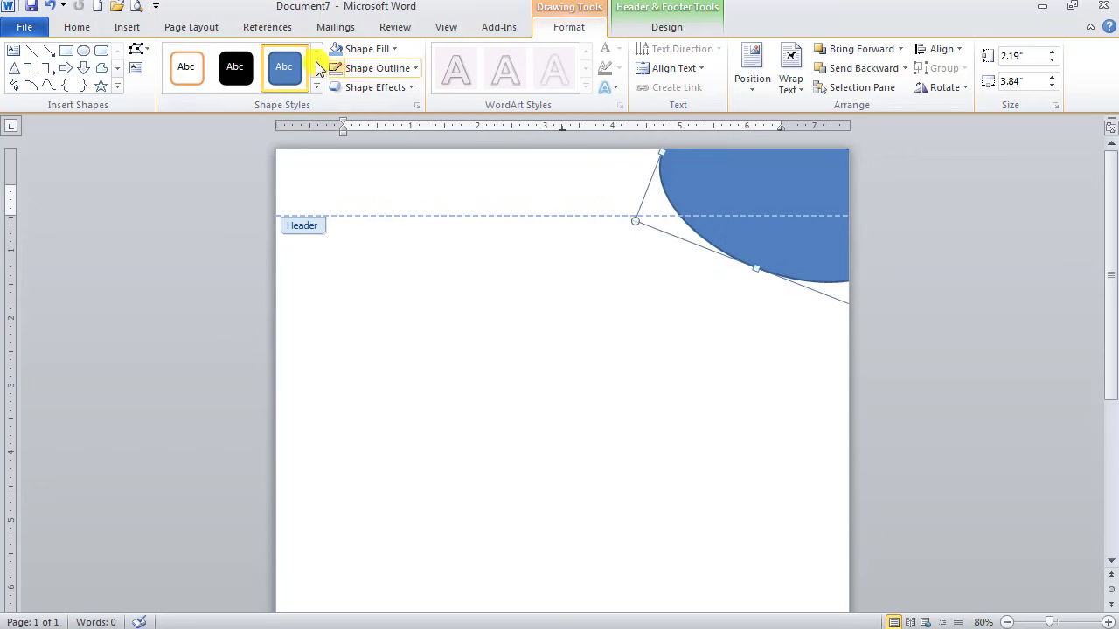
Step: Fill the oval red, remove its outline and apply the intense red gradient style
click(365, 49)
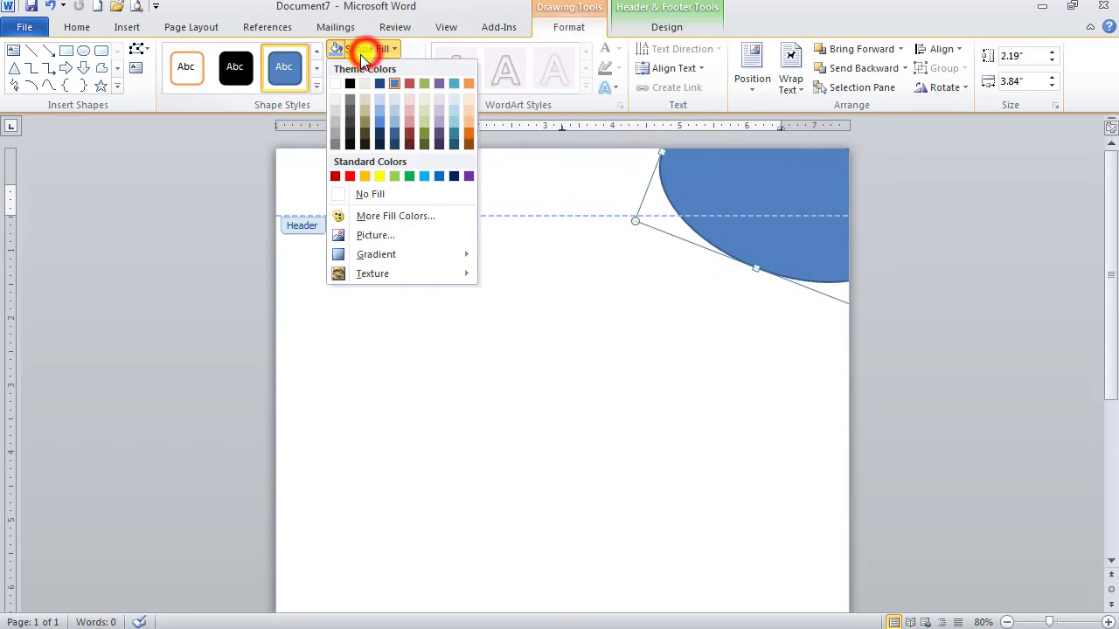
click(335, 177)
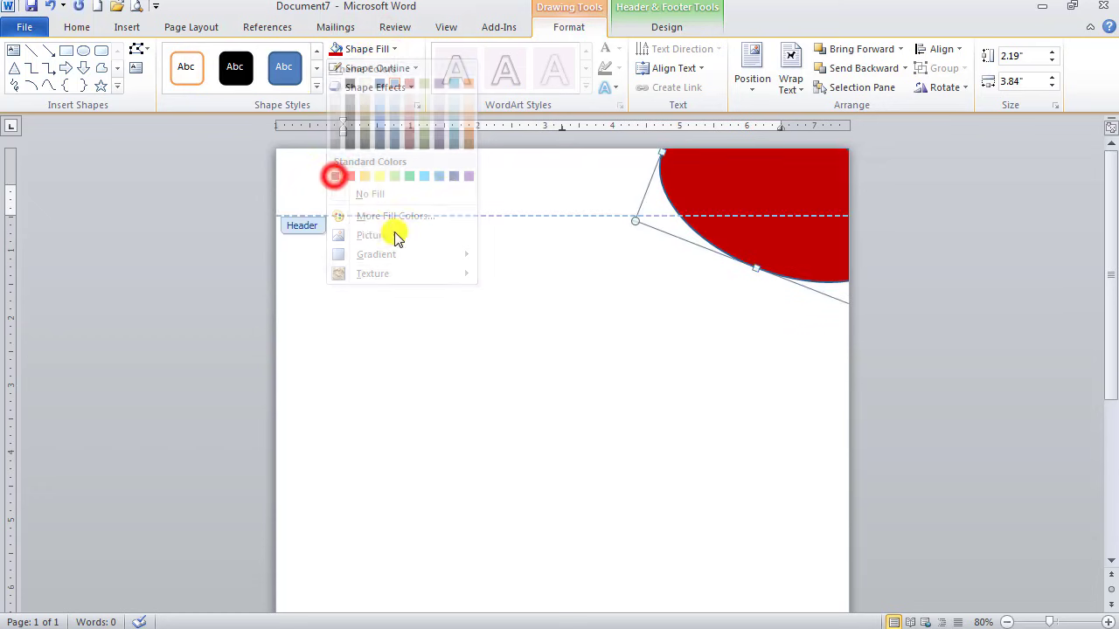
click(385, 68)
click(381, 213)
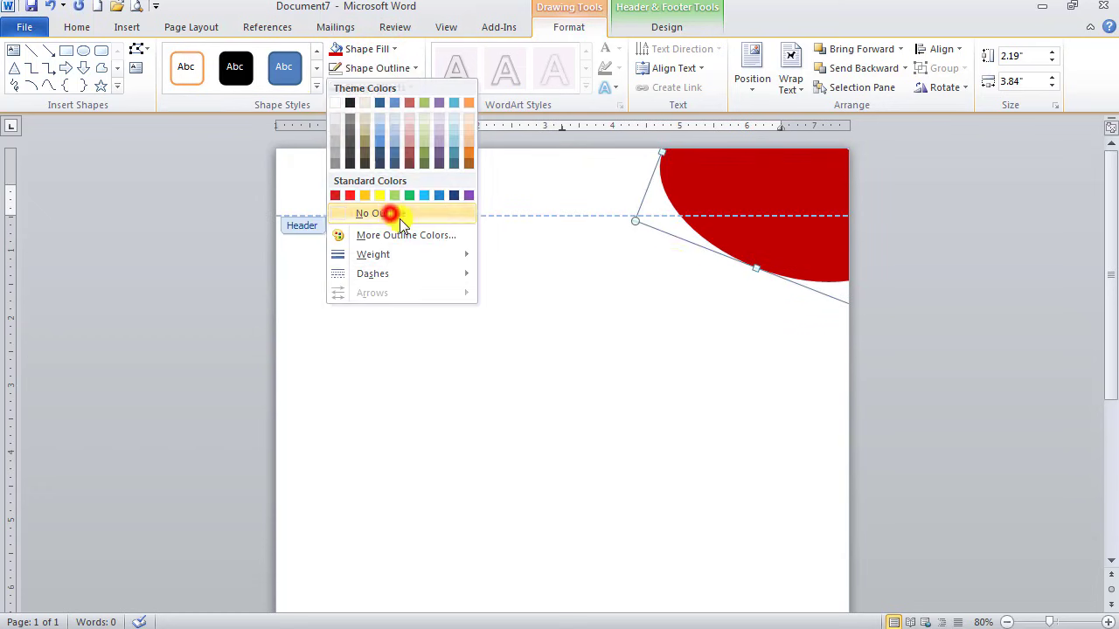
click(316, 86)
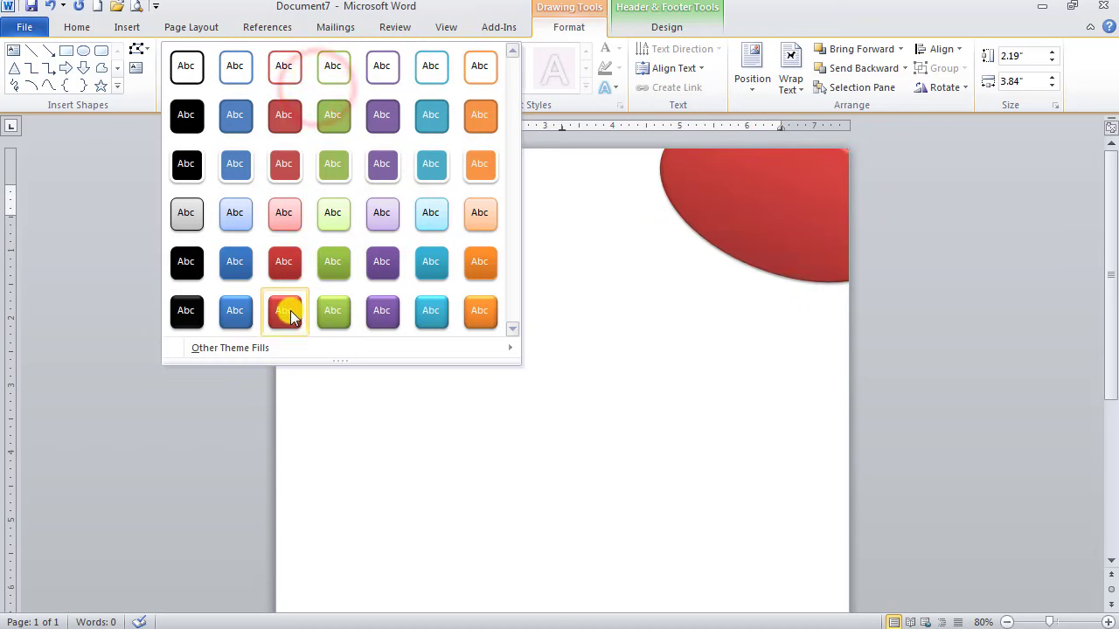
click(291, 311)
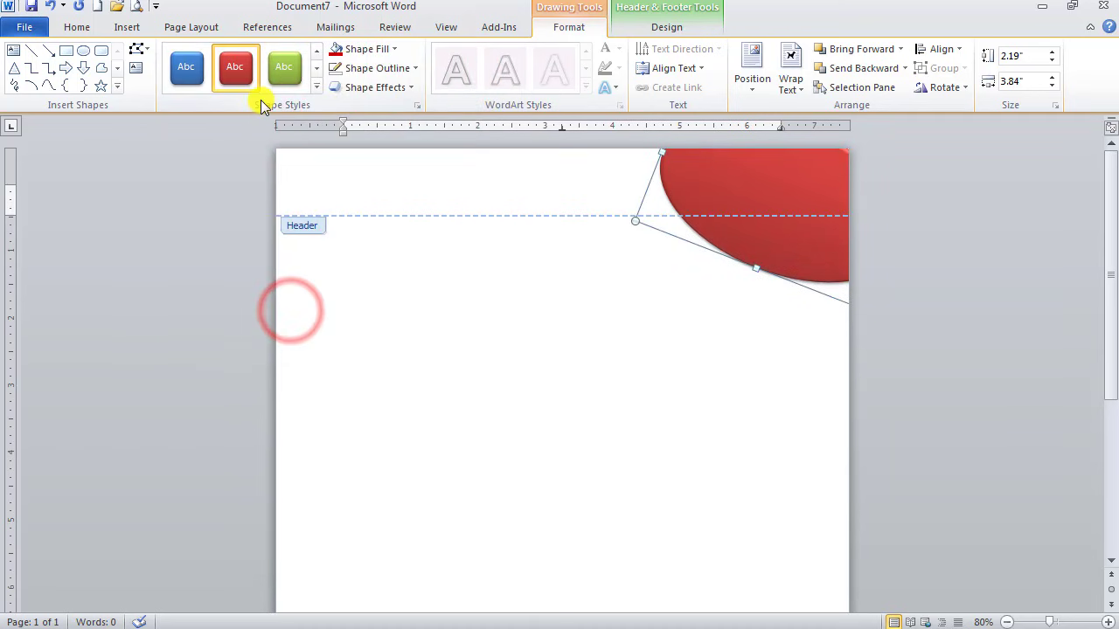
click(314, 88)
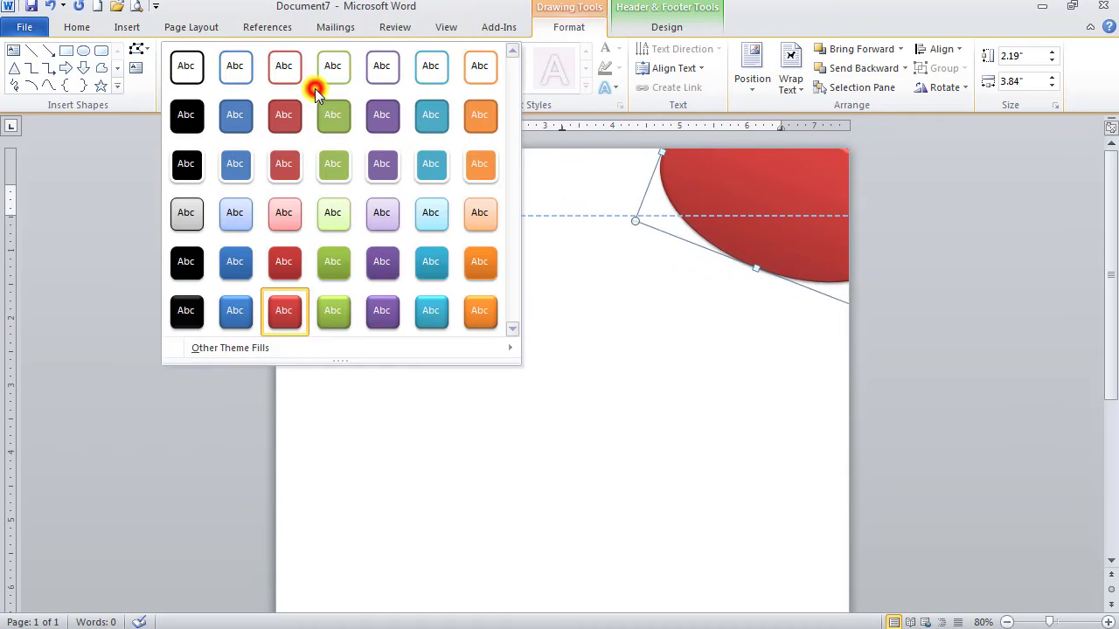
click(423, 405)
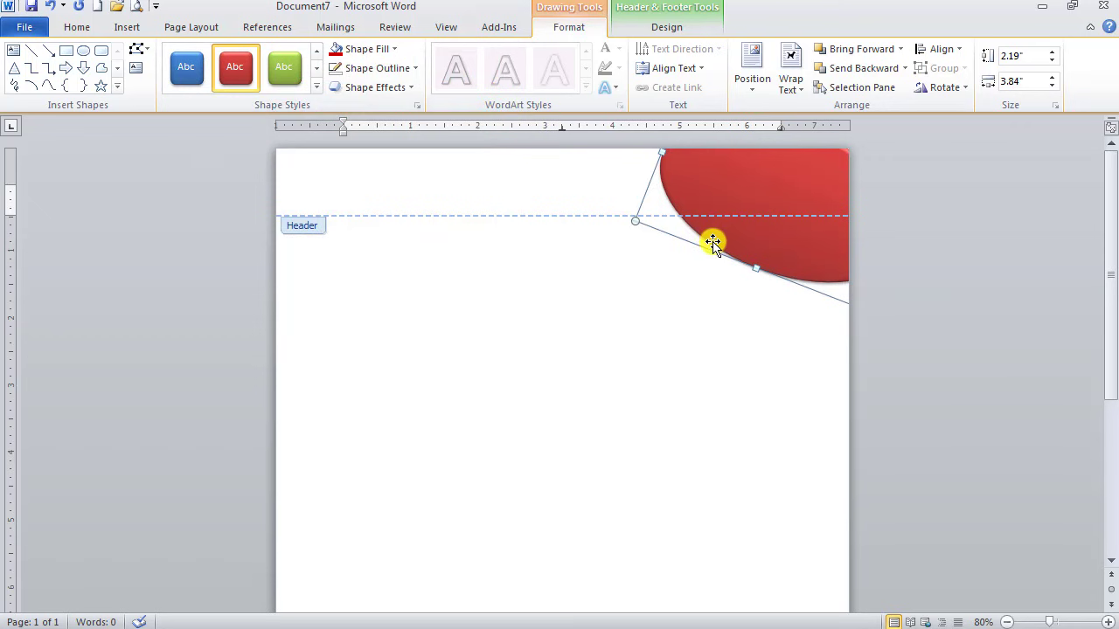
Step: Duplicate the oval slightly offset, give the copy the intense orange style and send it backward
drag(712, 242, 724, 255)
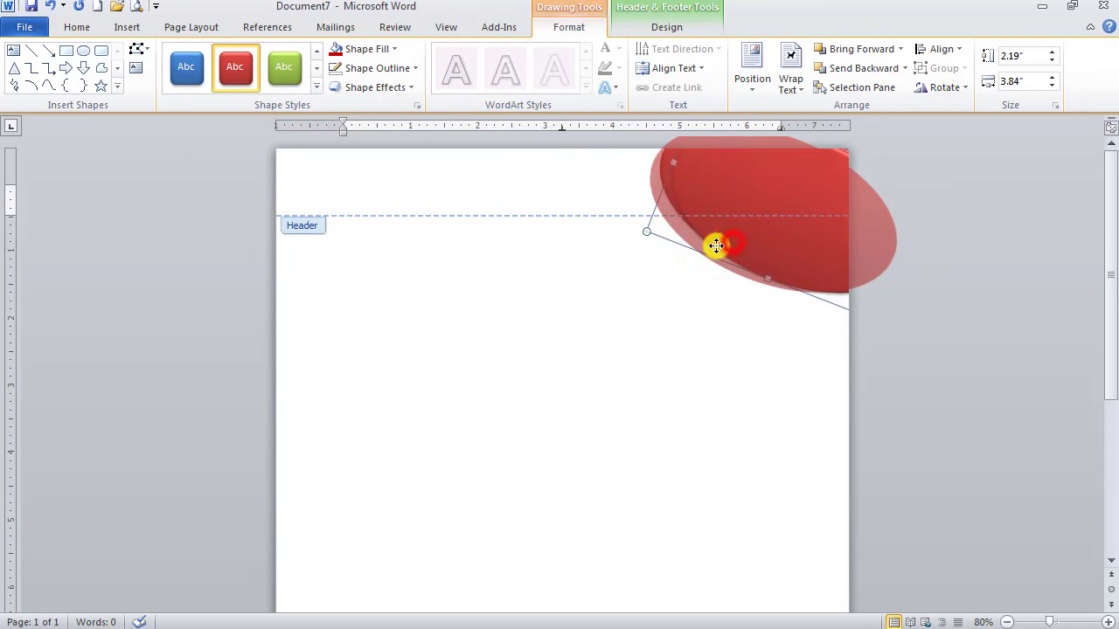
ctrl+scroll(749, 252, down, 1)
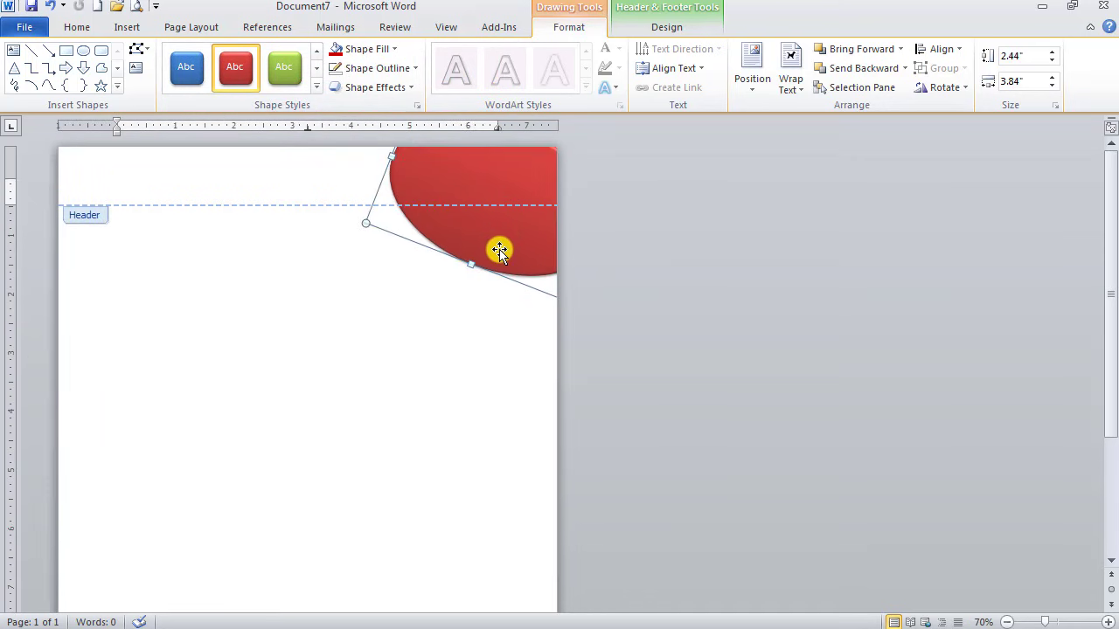
click(315, 87)
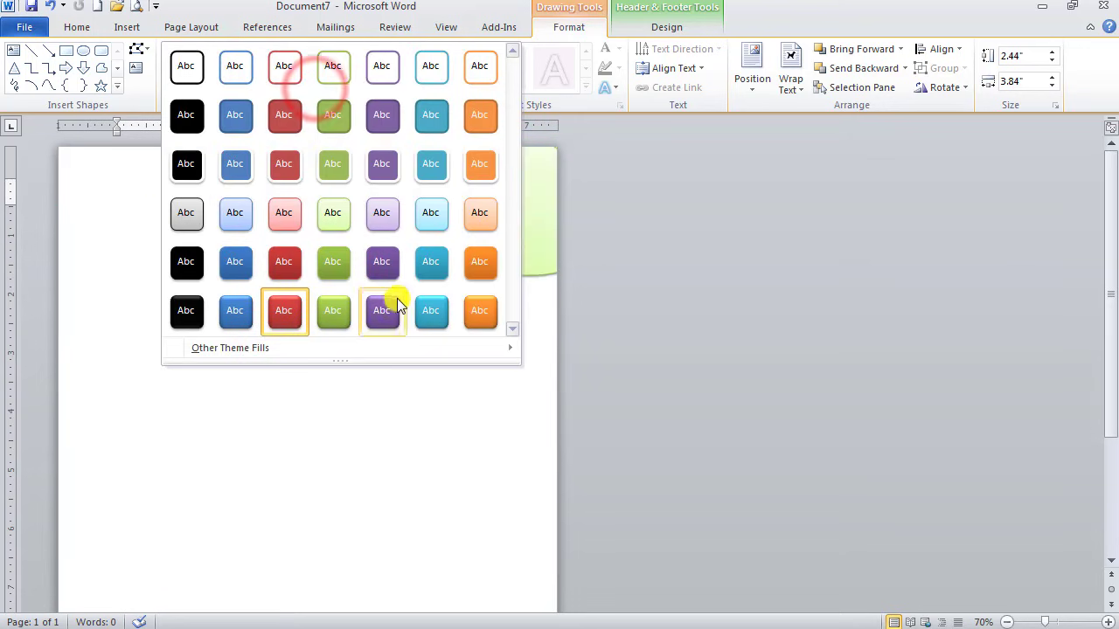
click(487, 306)
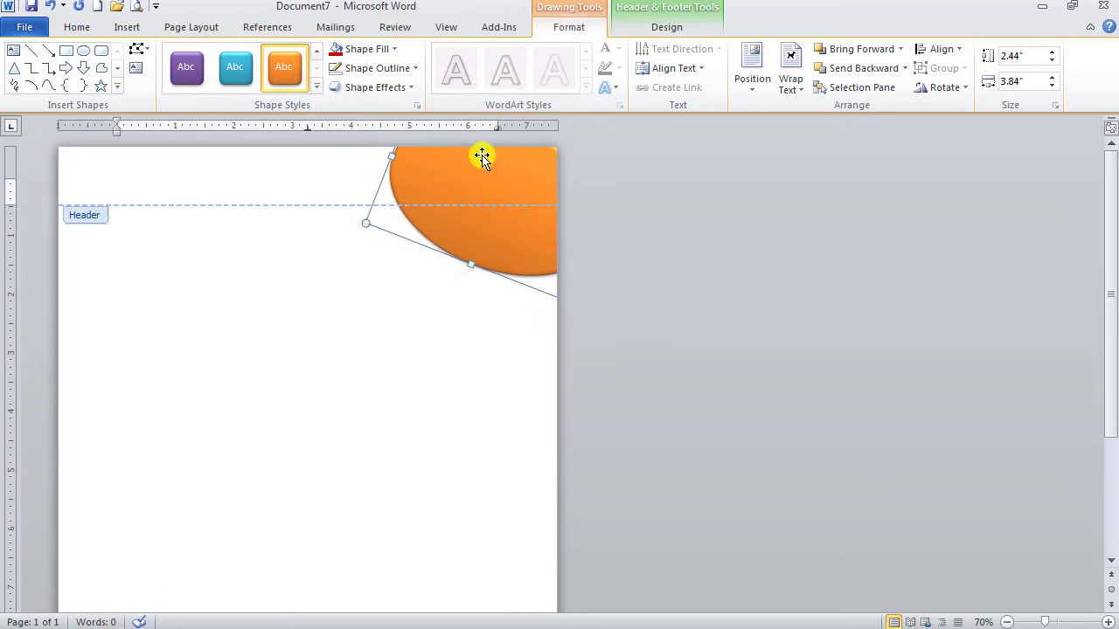
click(882, 71)
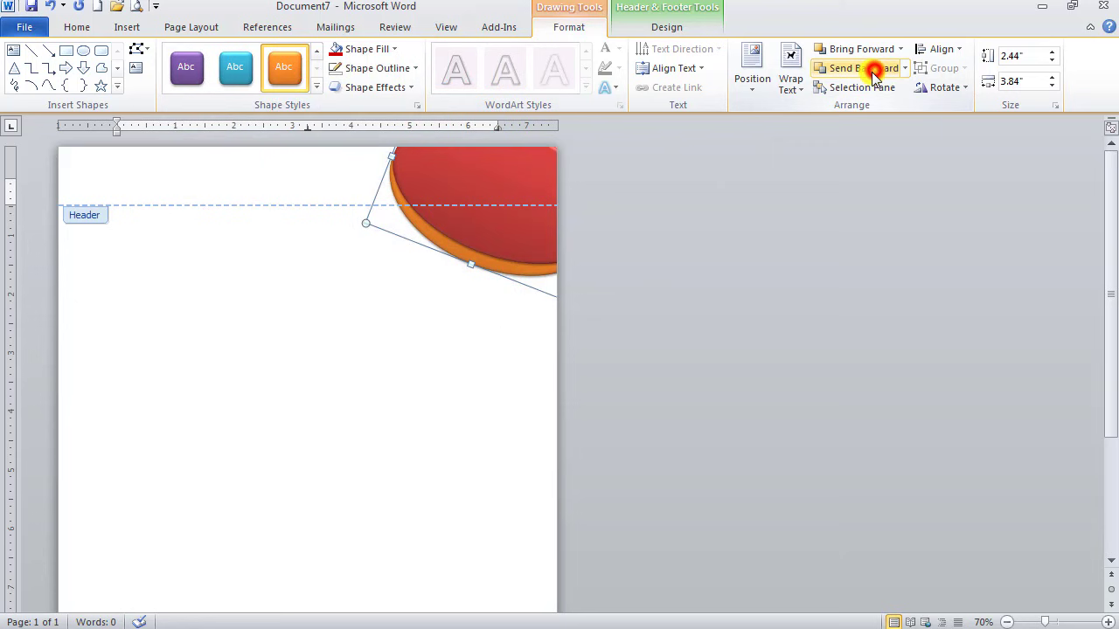
Step: Copy the red-and-orange oval pair into the footer's bottom-left corner and exit header/footer editing
click(640, 298)
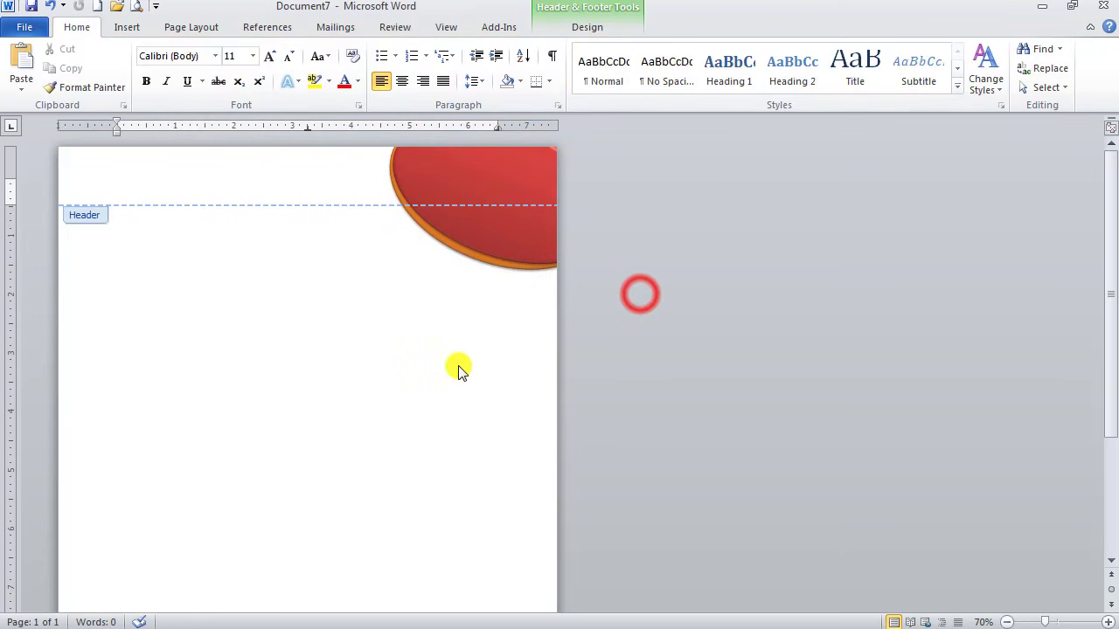
ctrl+scroll(457, 359, down, 3)
ctrl+scroll(374, 185, up, 2)
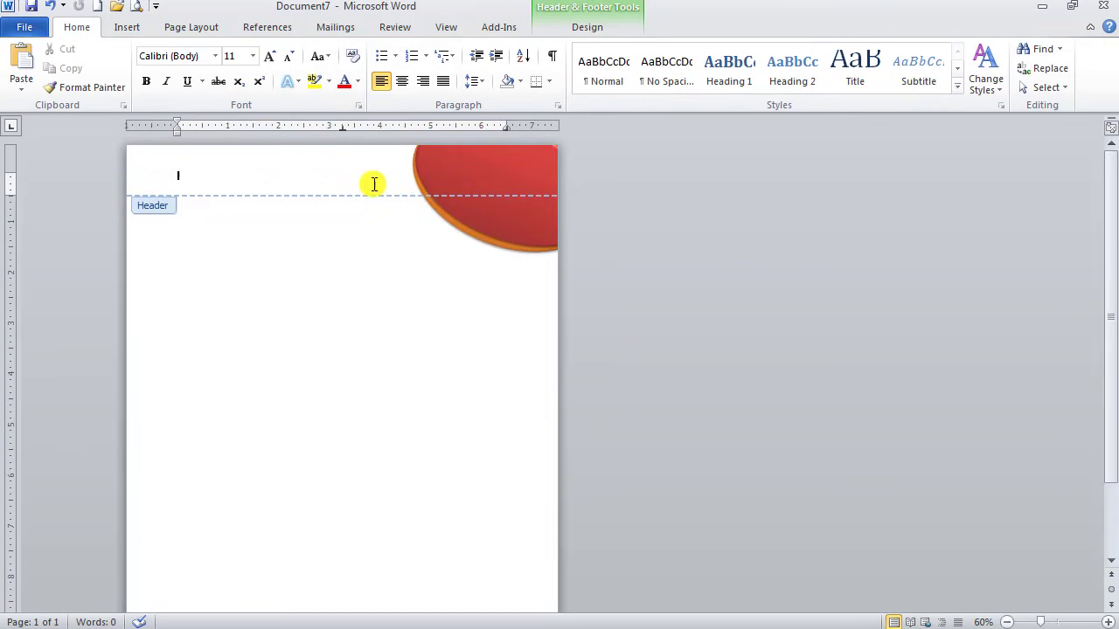
ctrl+scroll(493, 208, up, 2)
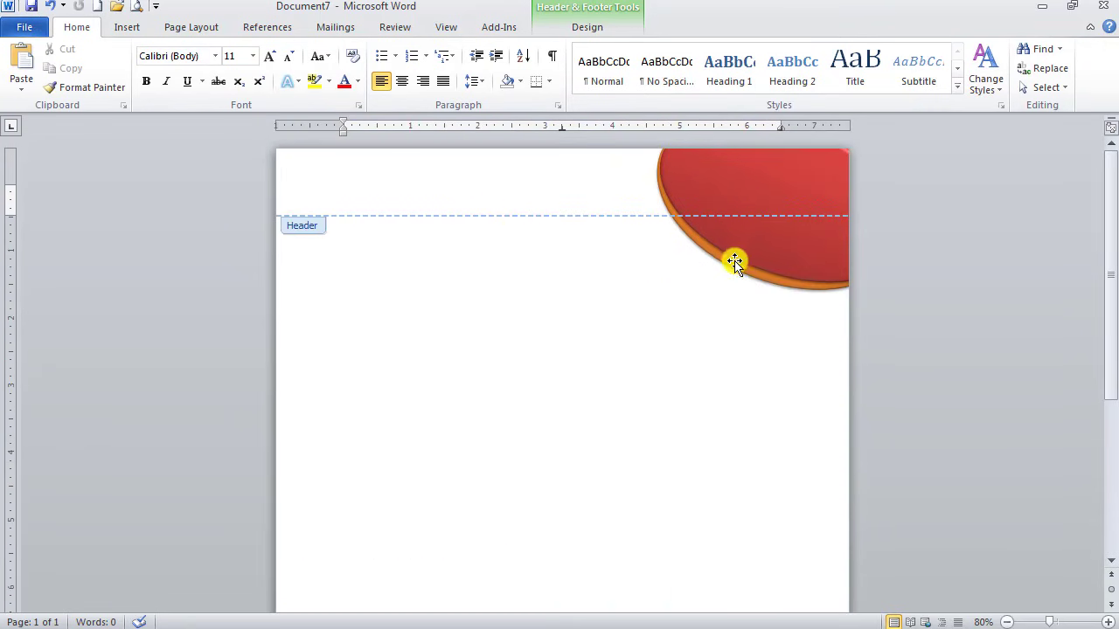
ctrl+scroll(639, 326, down, 3)
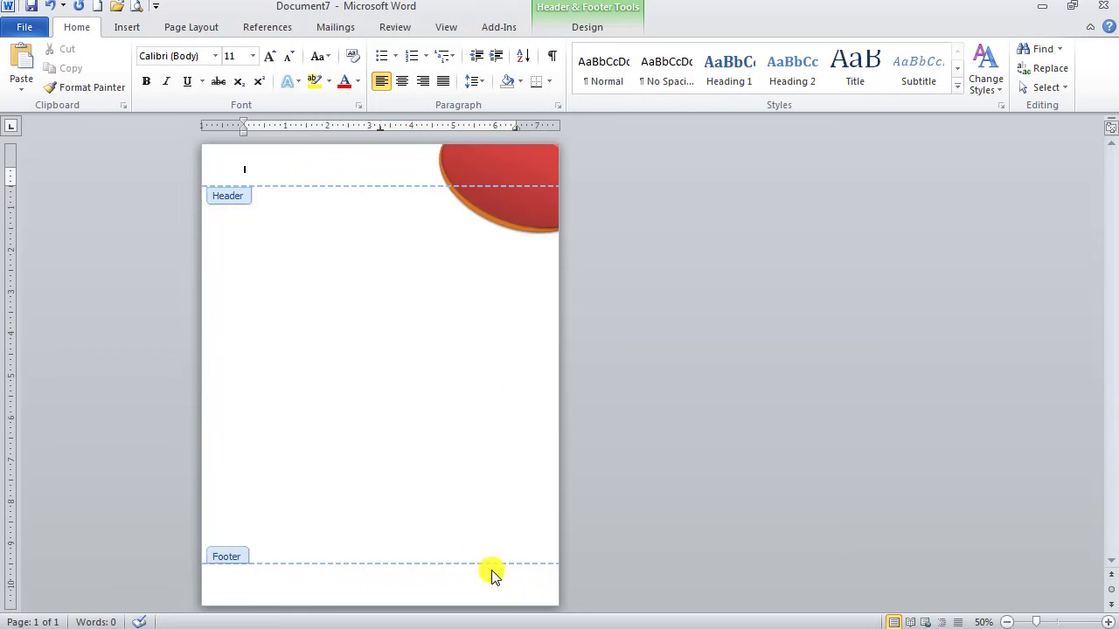
click(525, 224)
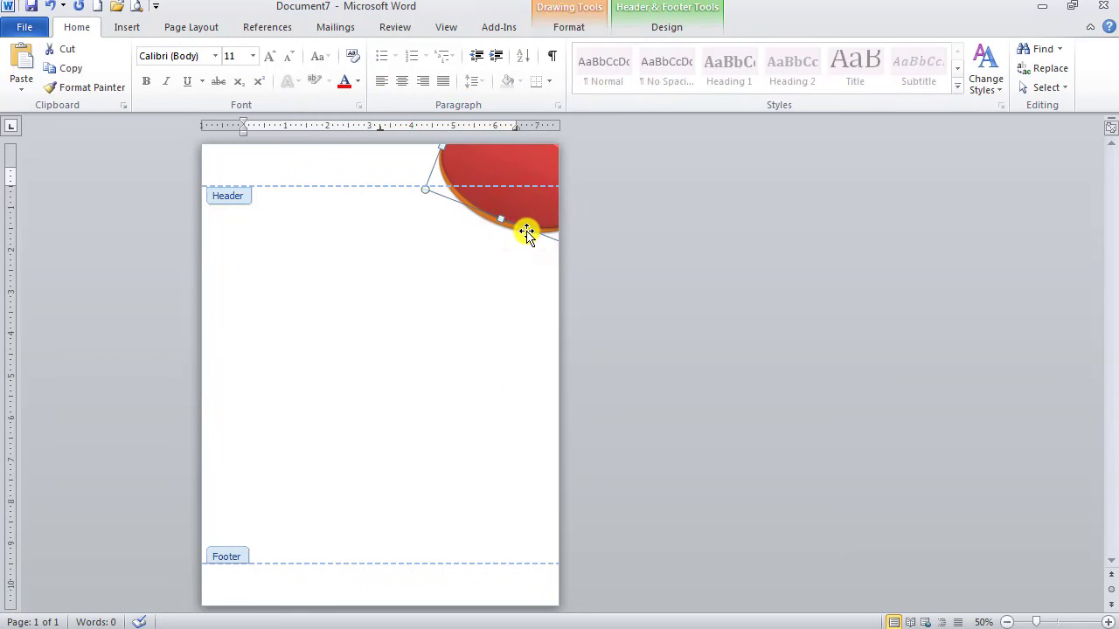
click(524, 231)
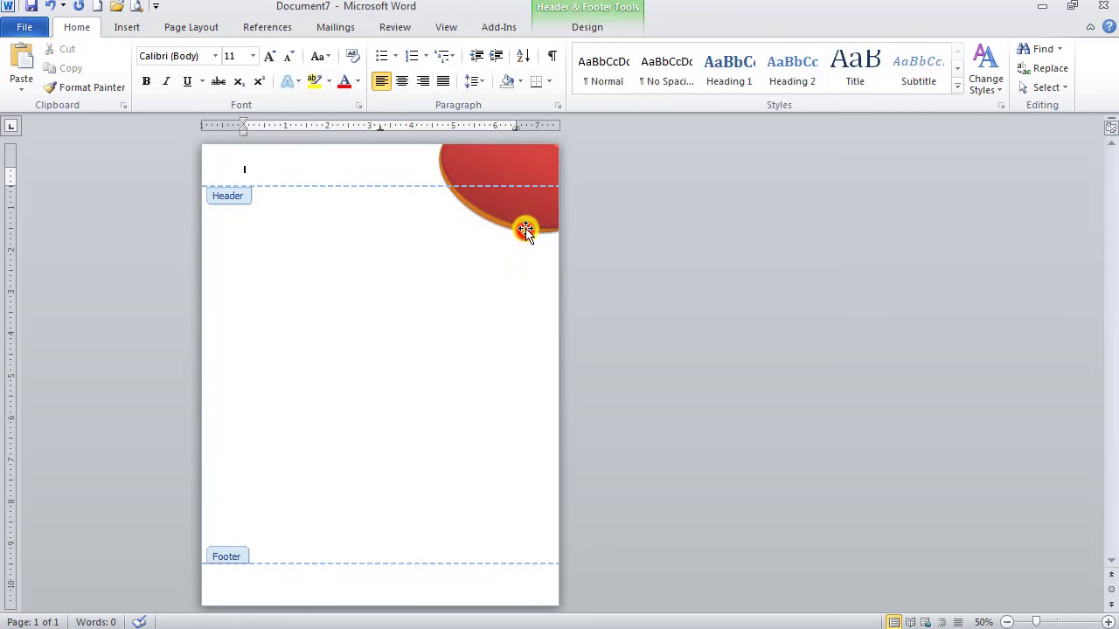
click(525, 231)
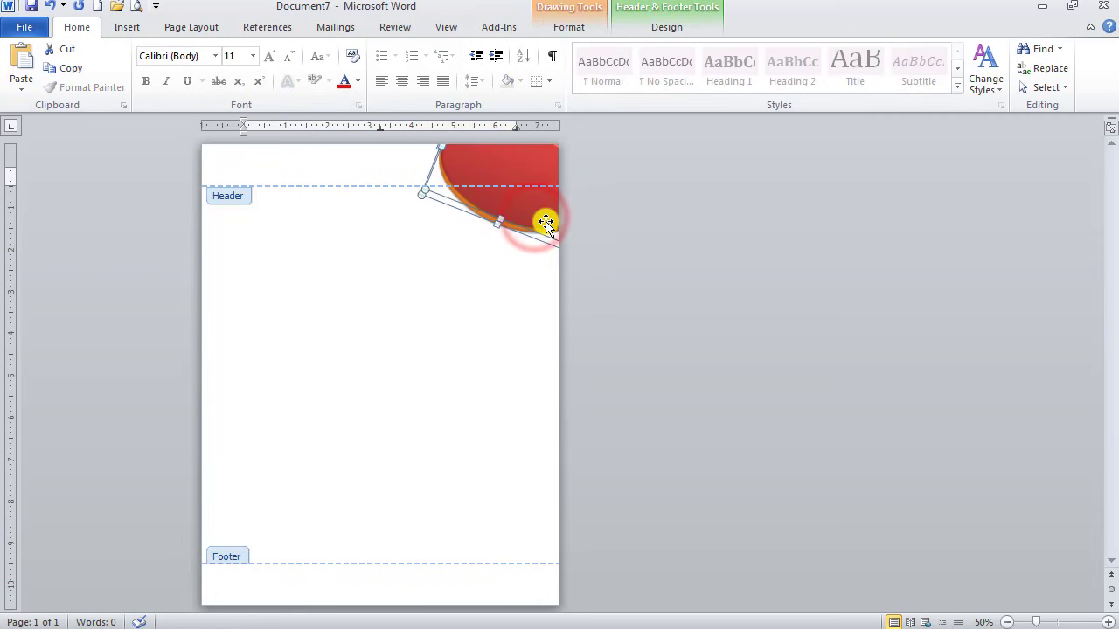
mouse_move(548, 225)
mouse_down()
mouse_move(496, 577)
mouse_move(509, 586)
mouse_move(257, 582)
mouse_up()
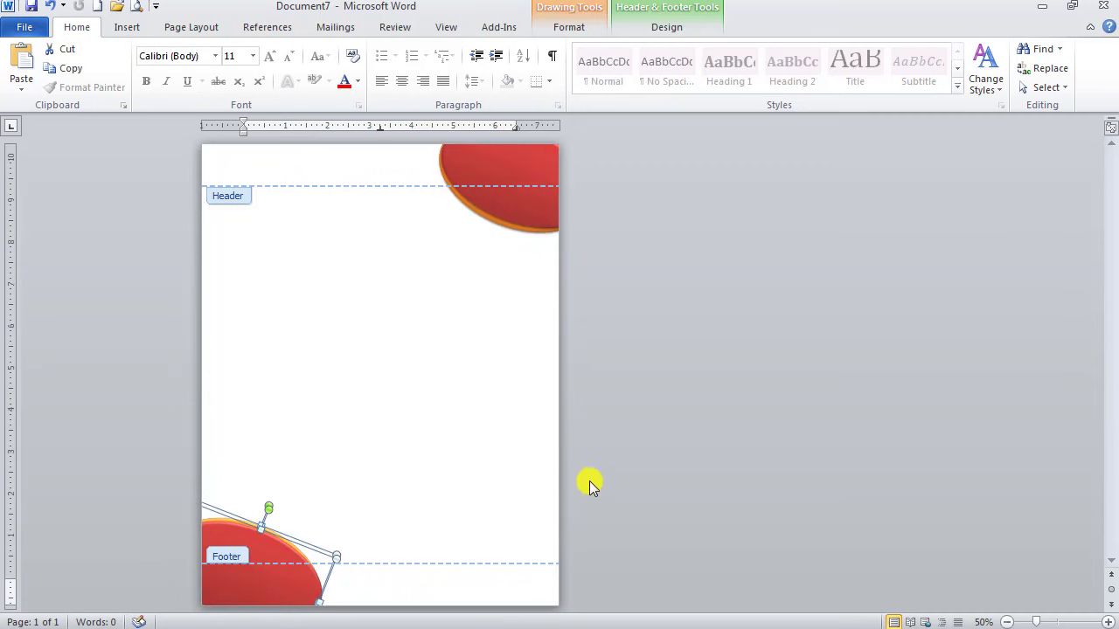
click(644, 466)
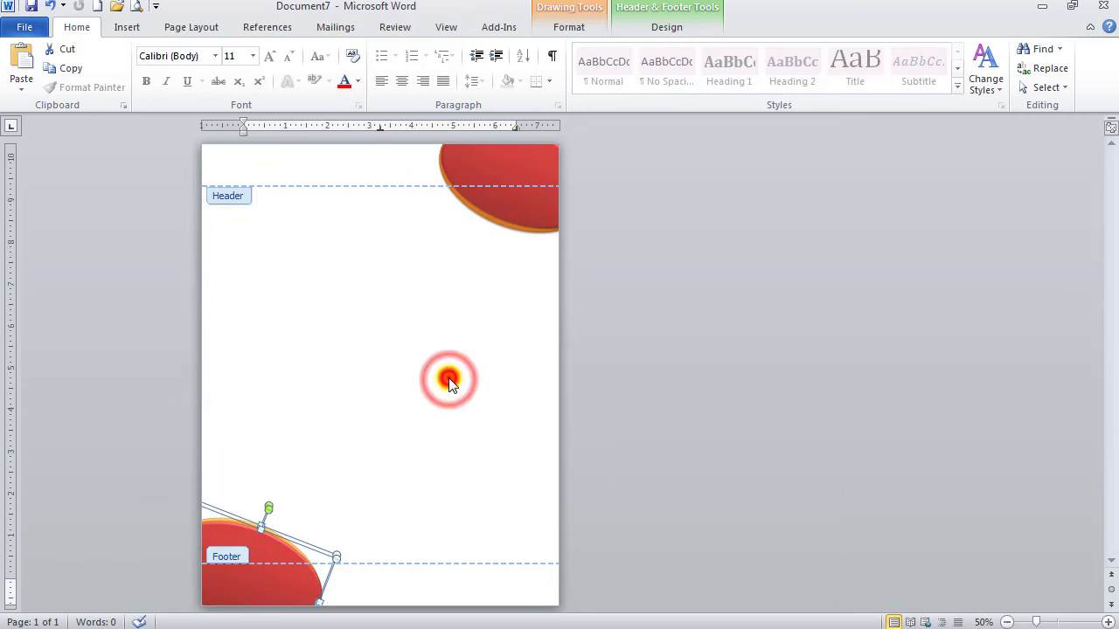
double_click(448, 381)
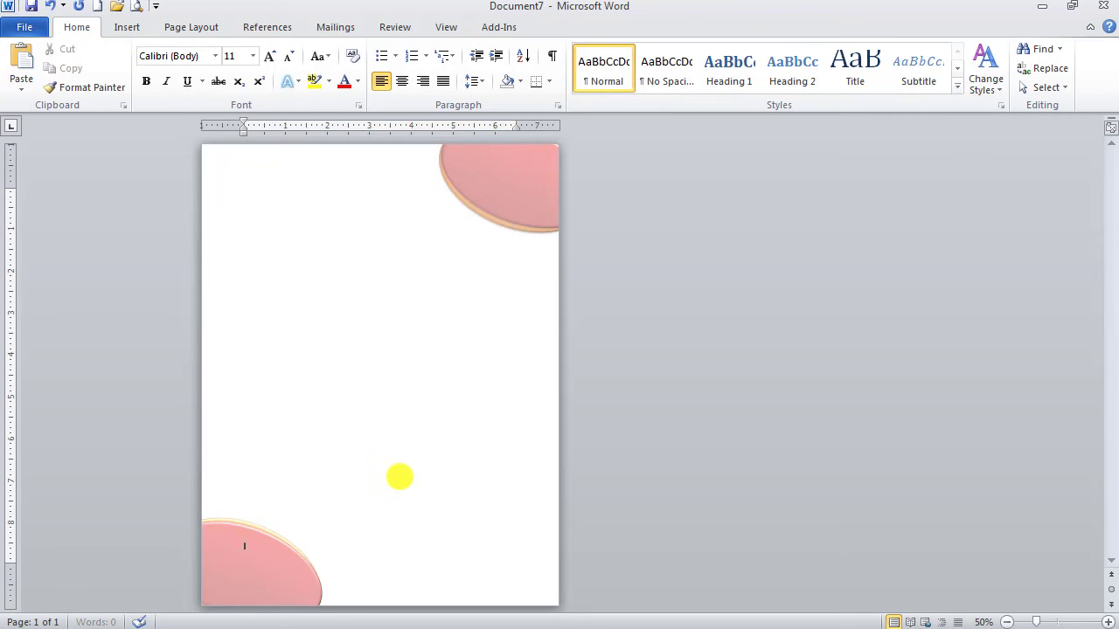
Step: Insert a page break to add a second page showing the repeated oval letterhead
key(ctrl+Return)
scroll(401, 449, down, 3)
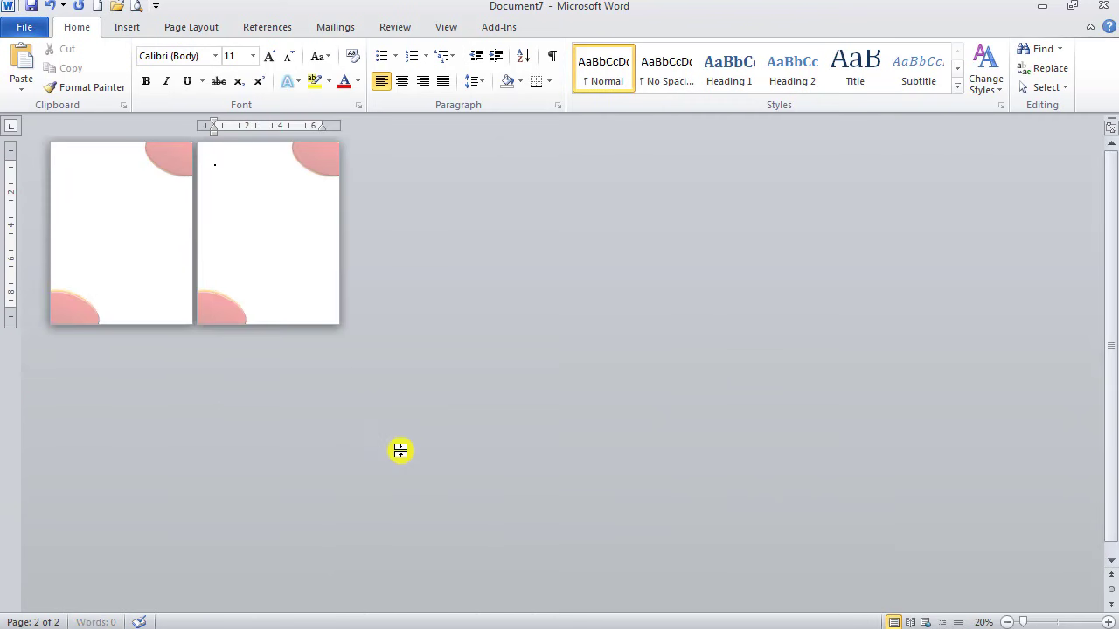
scroll(399, 449, up, 1)
scroll(400, 447, up, 1)
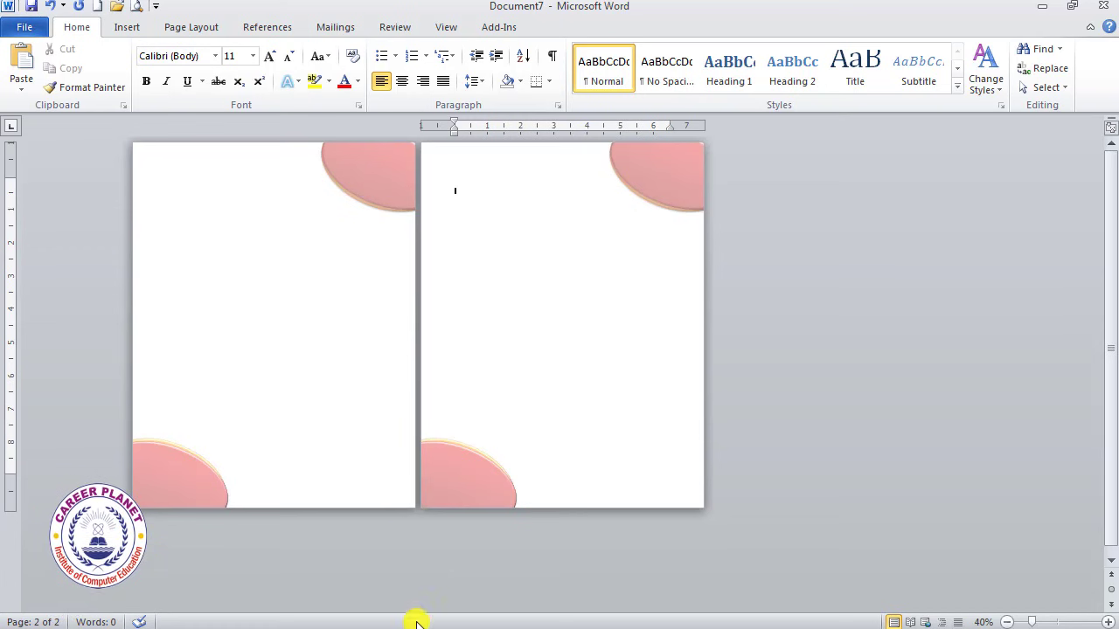
Step: Switch to the Document6 green letterhead from the Word taskbar button
mouse_move(402, 622)
click(408, 584)
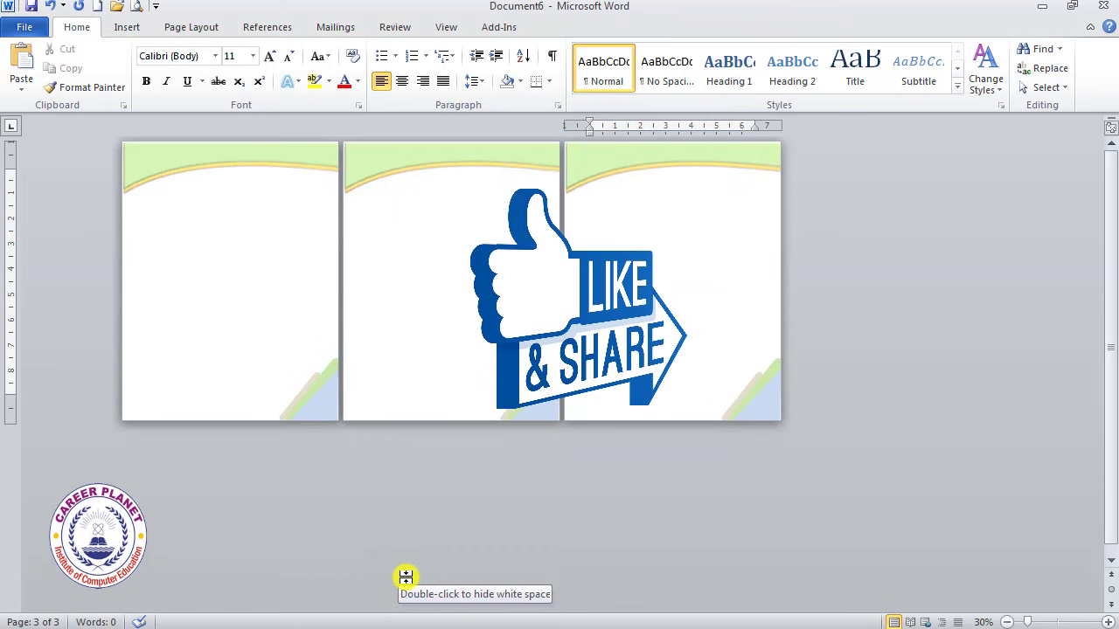
scroll(326, 263, up, 4)
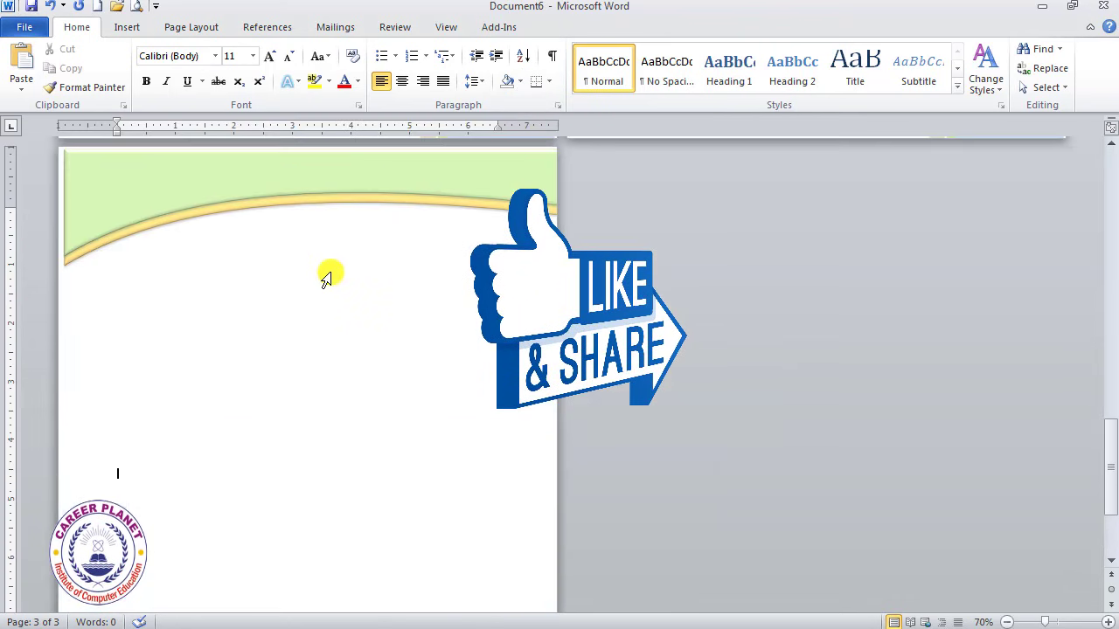